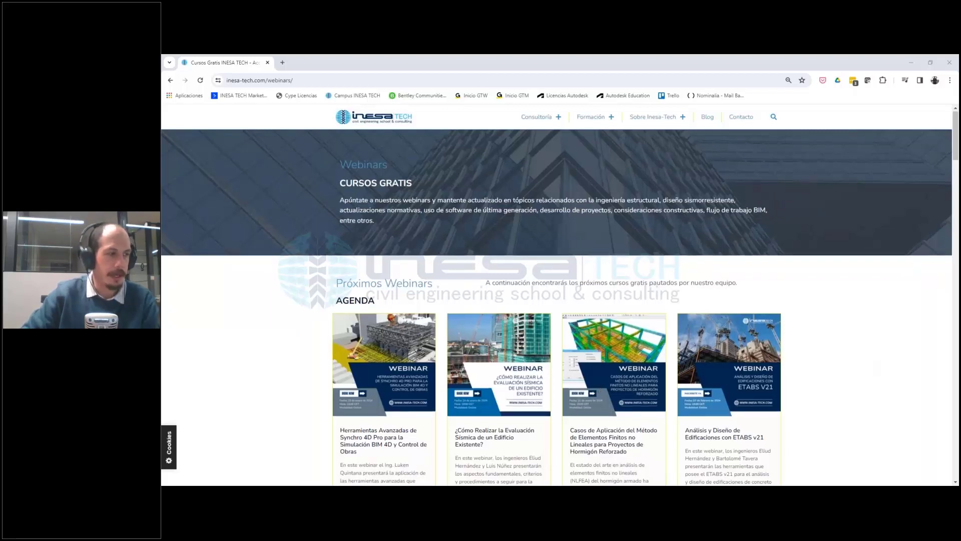
Step: Review the upcoming webinars in the agenda, highlighting the title of the Synchro 4D Pro webinar
scroll(599, 387, down, 3)
drag(340, 305, 380, 324)
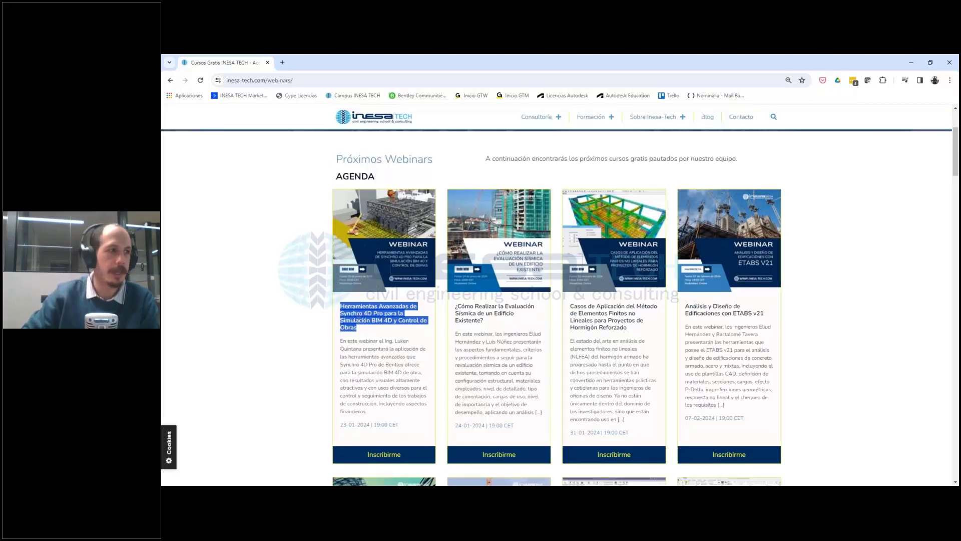
click(416, 335)
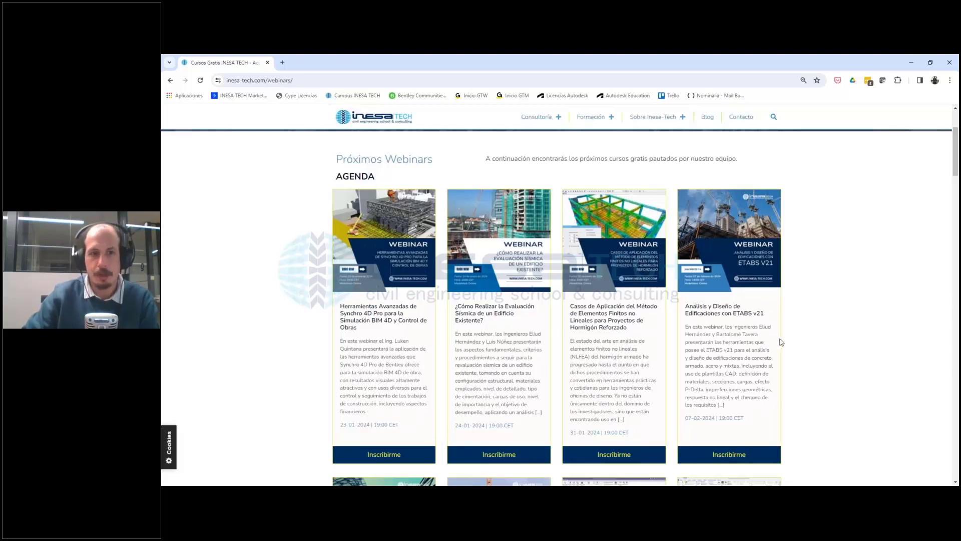
Step: Go to the Cursos listing and open the course on Planificación, Simulación y Presupuesto de Obra bajo Metodología BIM
mouse_move(595, 118)
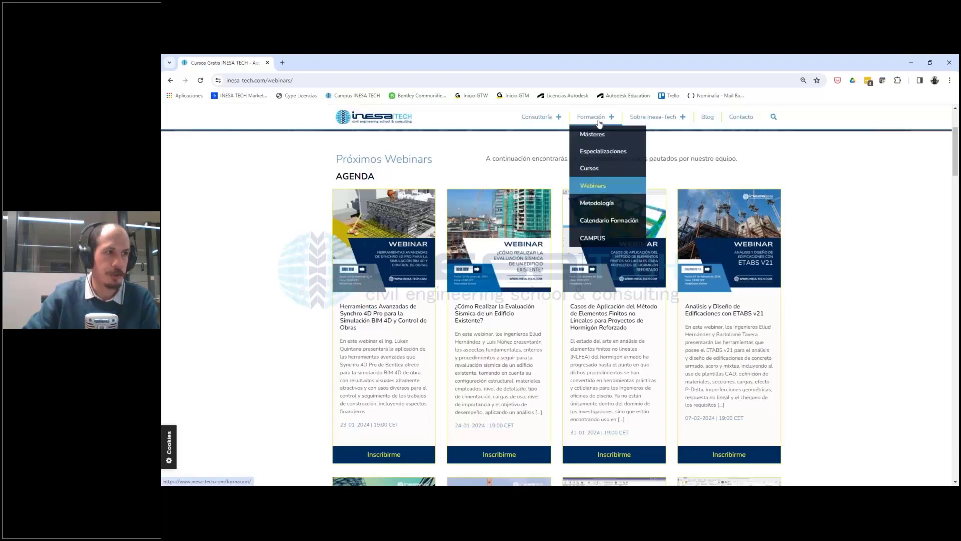
click(596, 169)
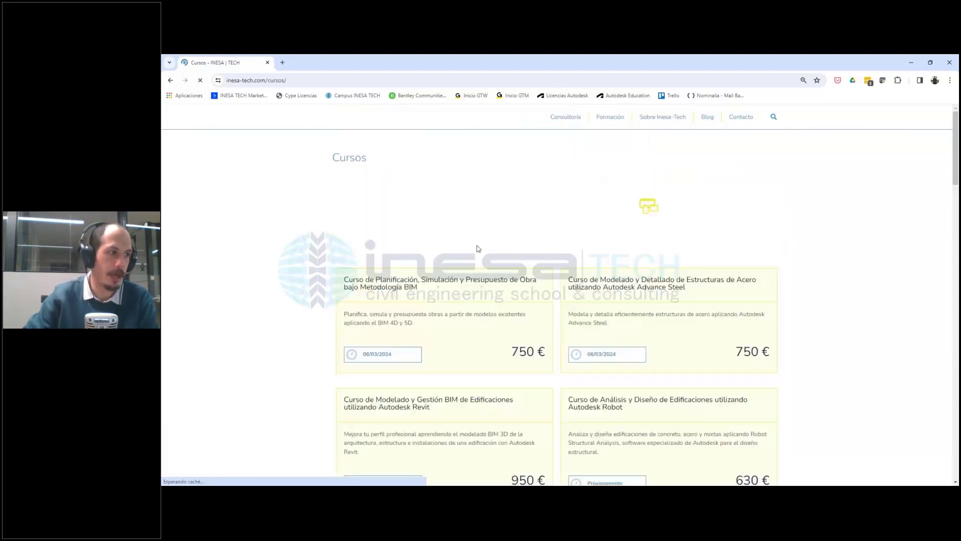
scroll(479, 238, down, 1)
click(479, 239)
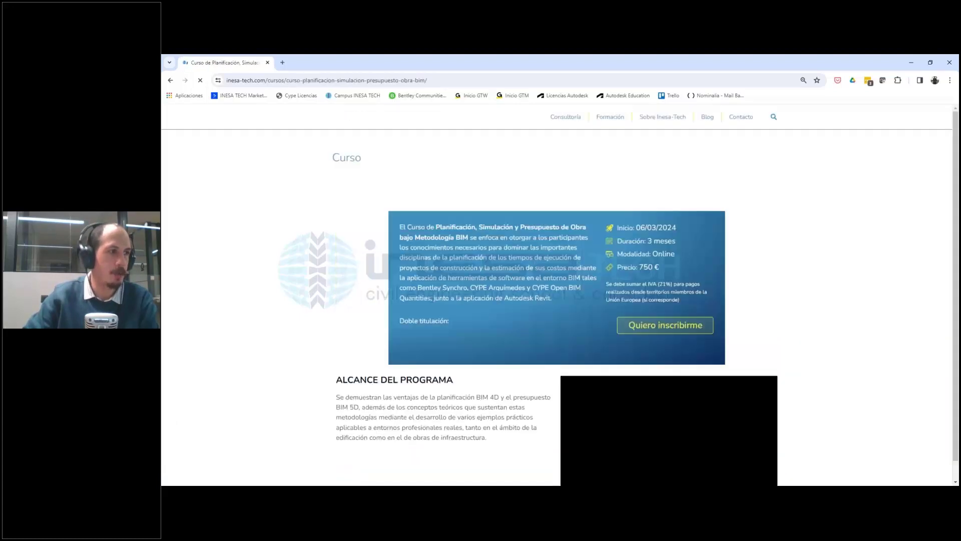
Step: Examine the course's start date, duration, price, program scope, learning objectives, target audience and software used
scroll(817, 232, down, 3)
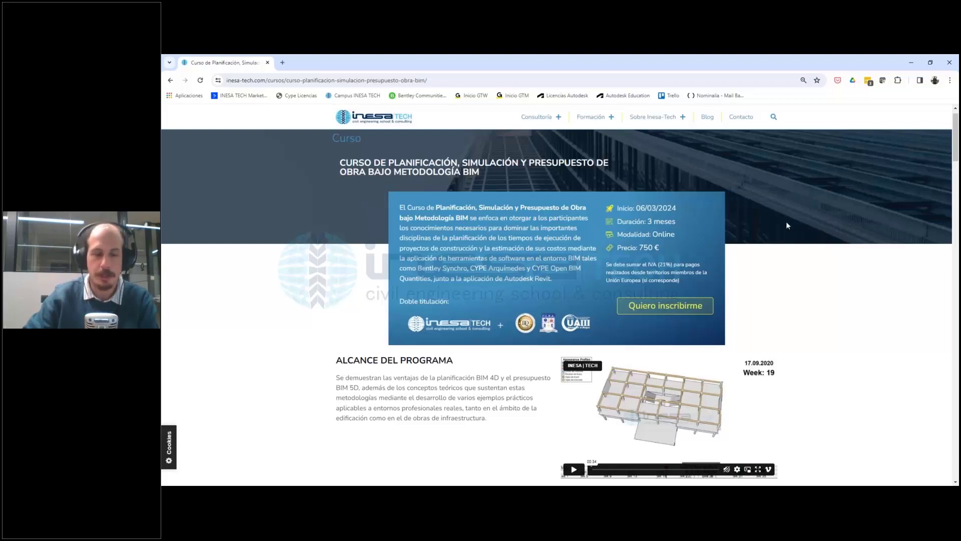
scroll(806, 249, down, 1)
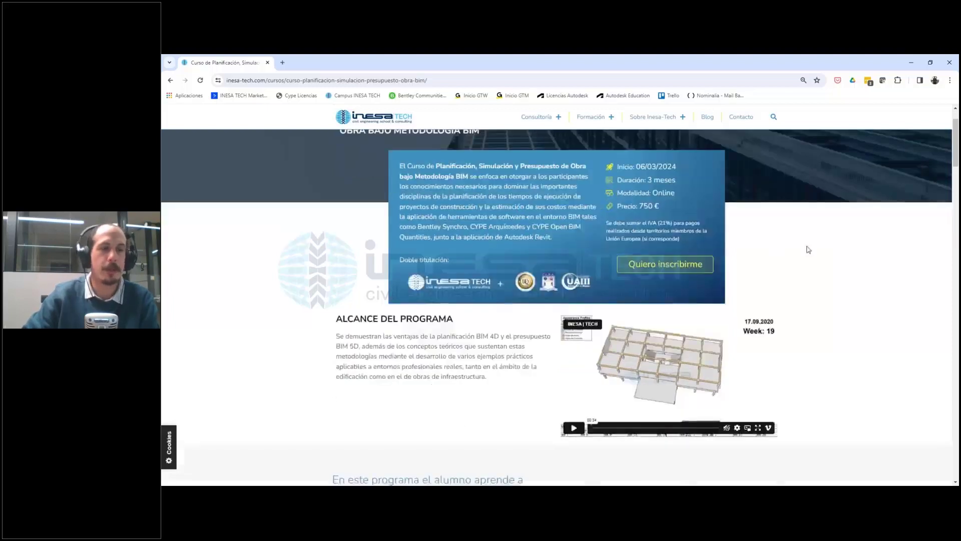
scroll(808, 247, up, 1)
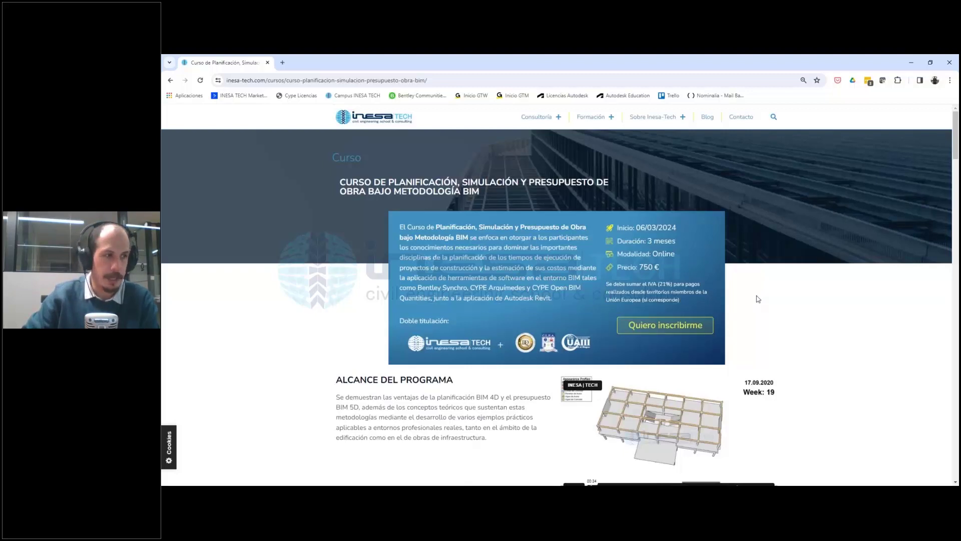
scroll(758, 299, down, 1)
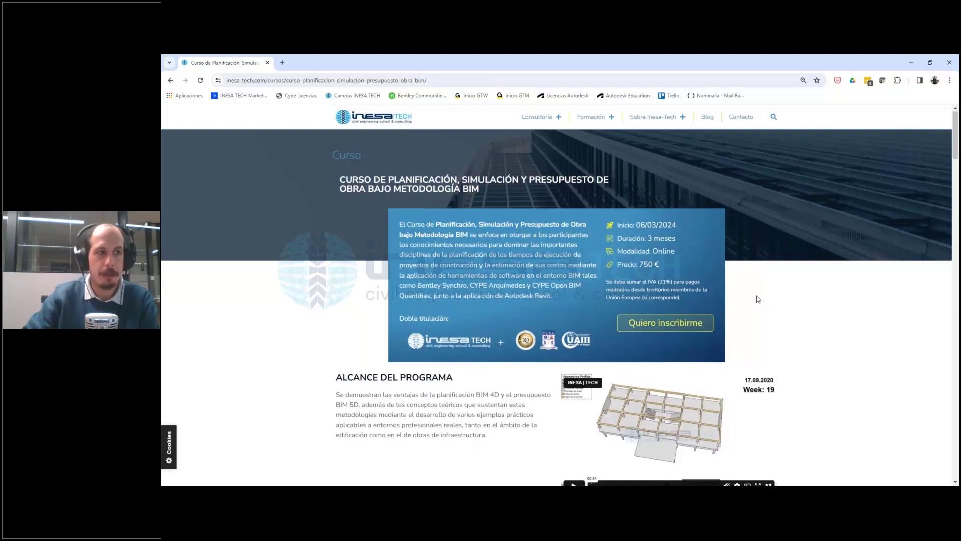
scroll(756, 296, down, 1)
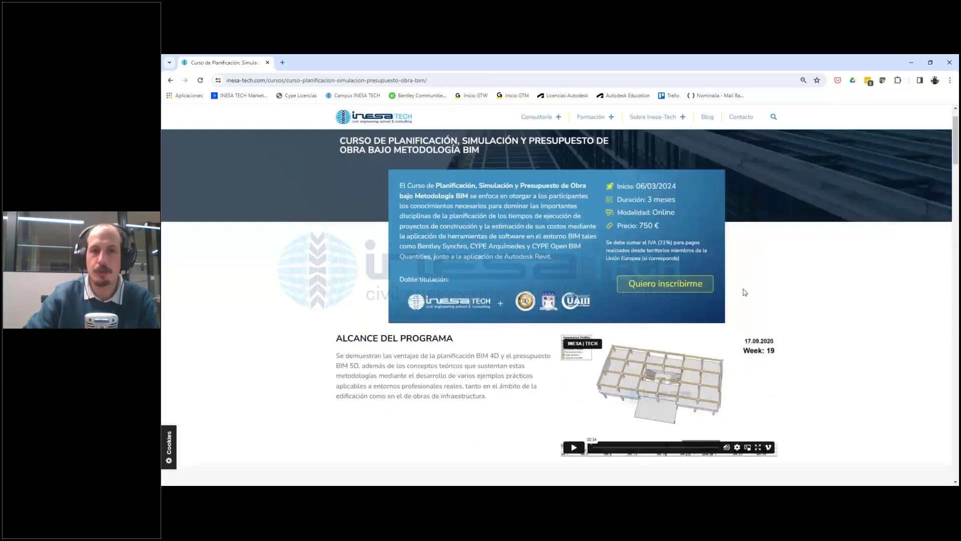
scroll(746, 293, up, 1)
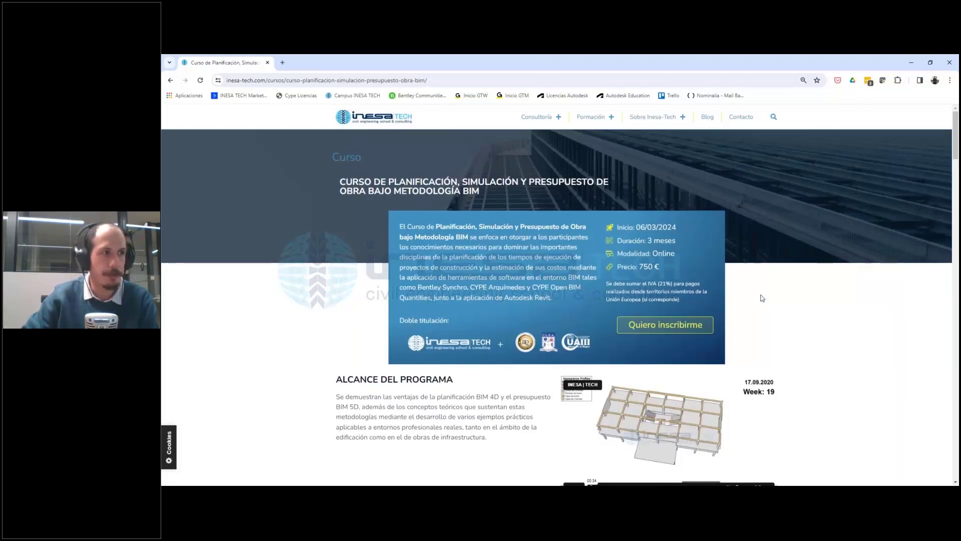
scroll(762, 298, down, 2)
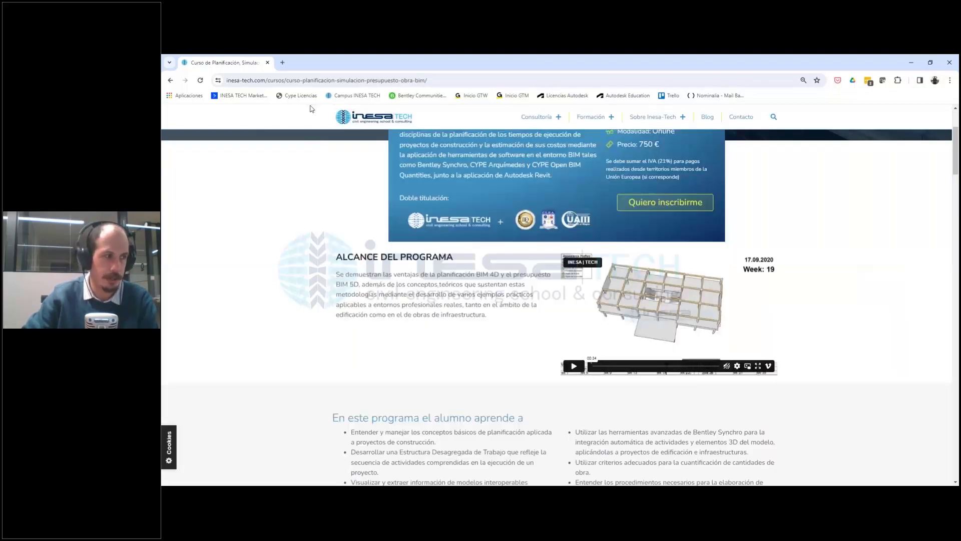
scroll(563, 183, up, 2)
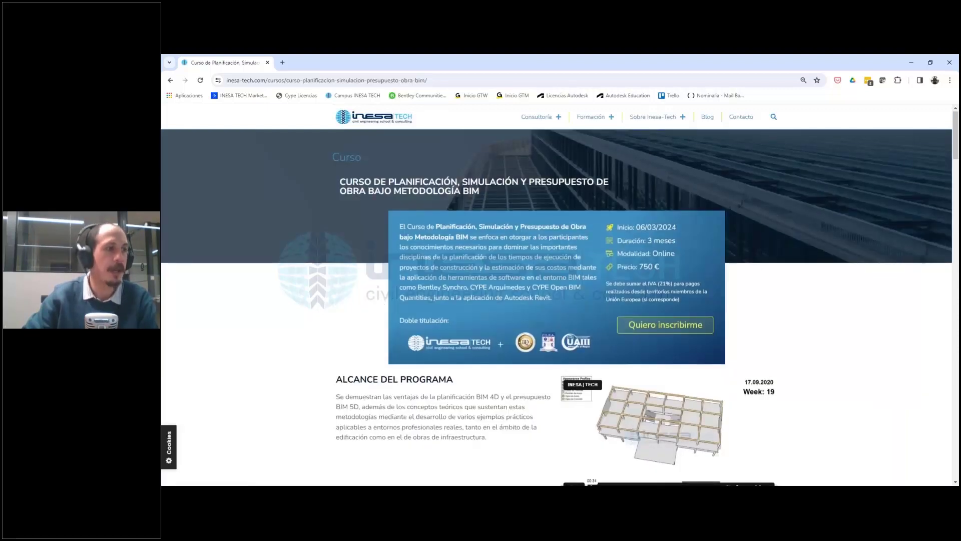
scroll(543, 183, down, 1)
scroll(568, 270, down, 8)
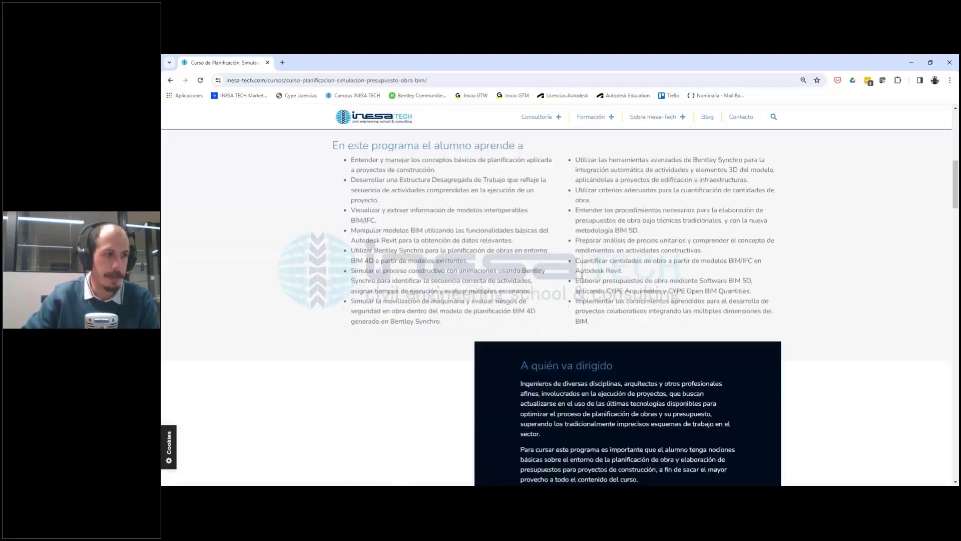
scroll(568, 270, down, 4)
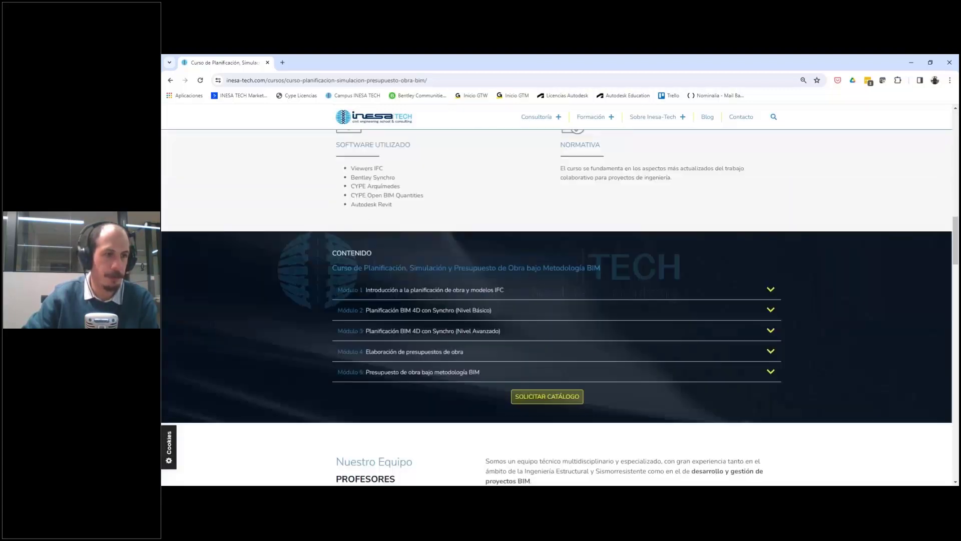
Step: Expand modules 1 to 5 in the course's Contenido section to show their topics
scroll(769, 260, down, 1)
click(769, 257)
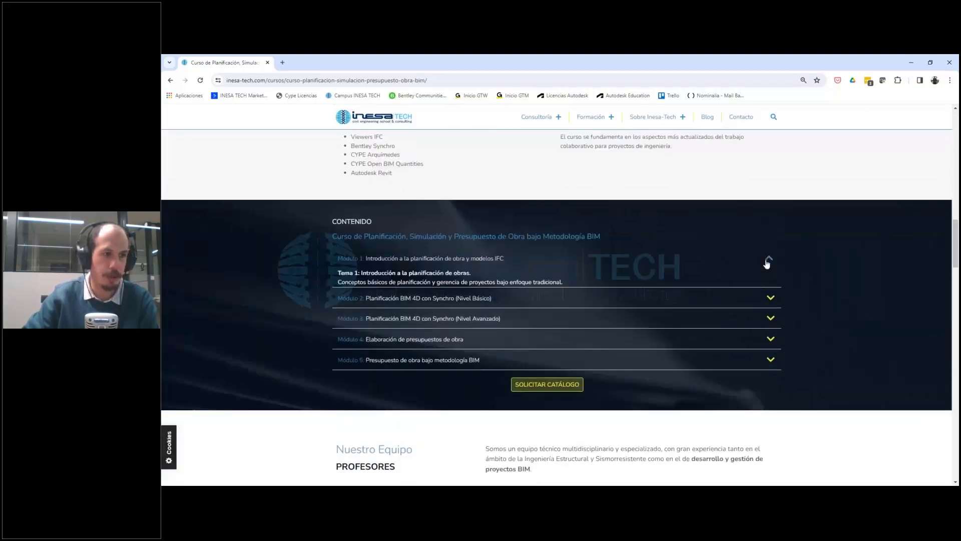
scroll(770, 281, down, 3)
click(770, 280)
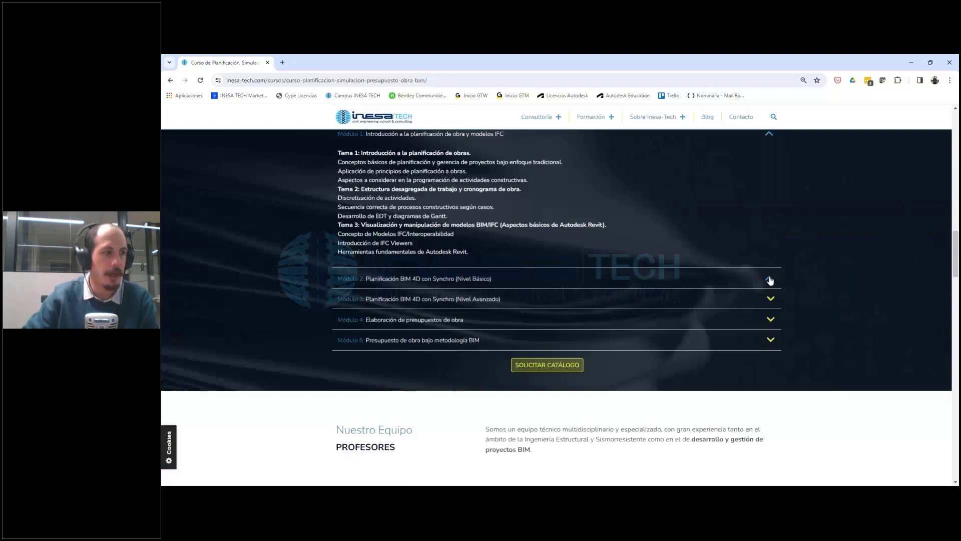
scroll(758, 291, down, 3)
click(769, 352)
scroll(777, 294, down, 3)
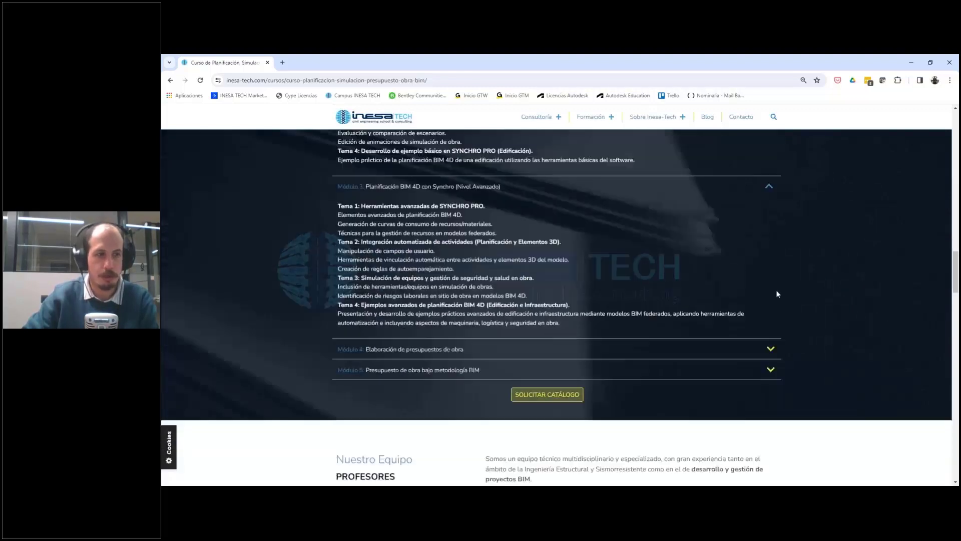
scroll(778, 294, down, 2)
click(769, 266)
scroll(772, 279, down, 3)
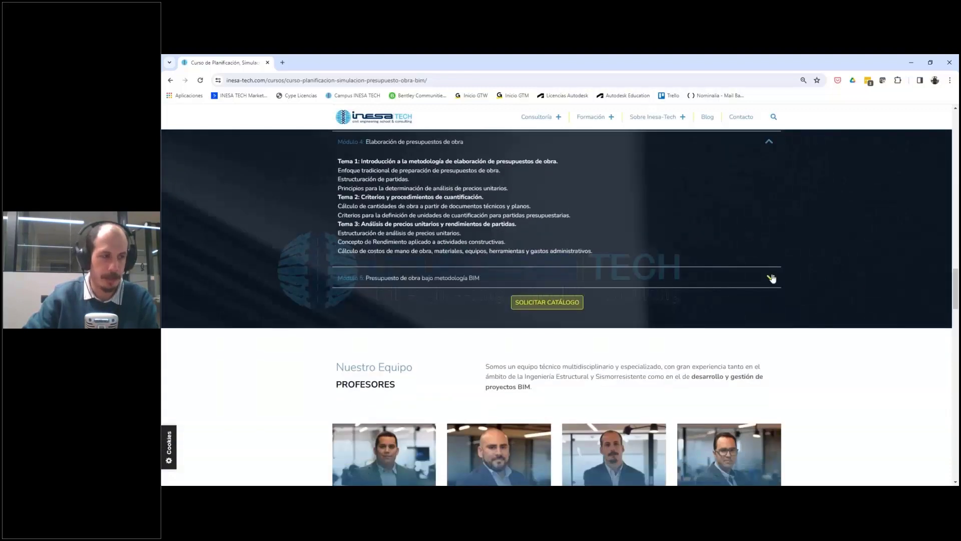
click(771, 277)
Step: Read through the expanded module topics, the diplomas, the frequently asked questions and the testimonials of the course
scroll(703, 240, up, 2)
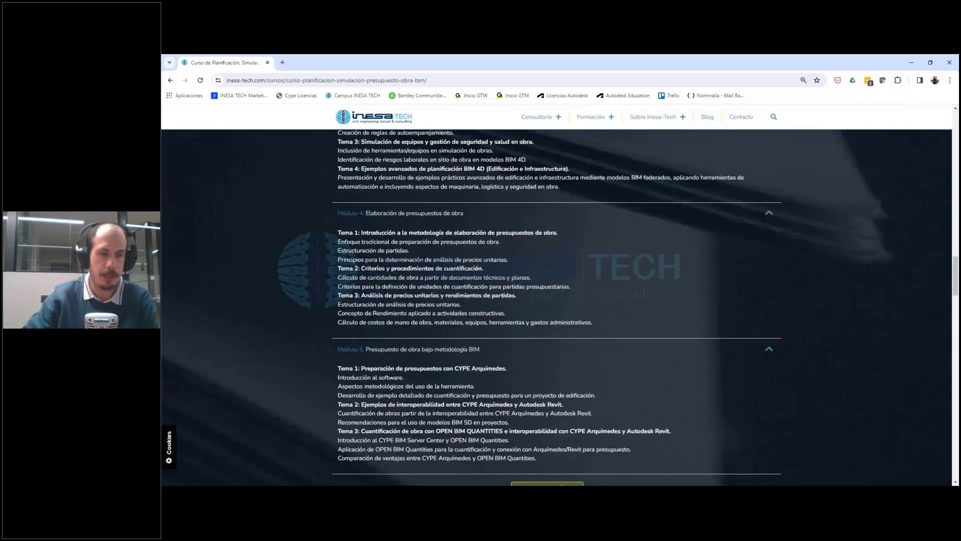
scroll(699, 273, up, 20)
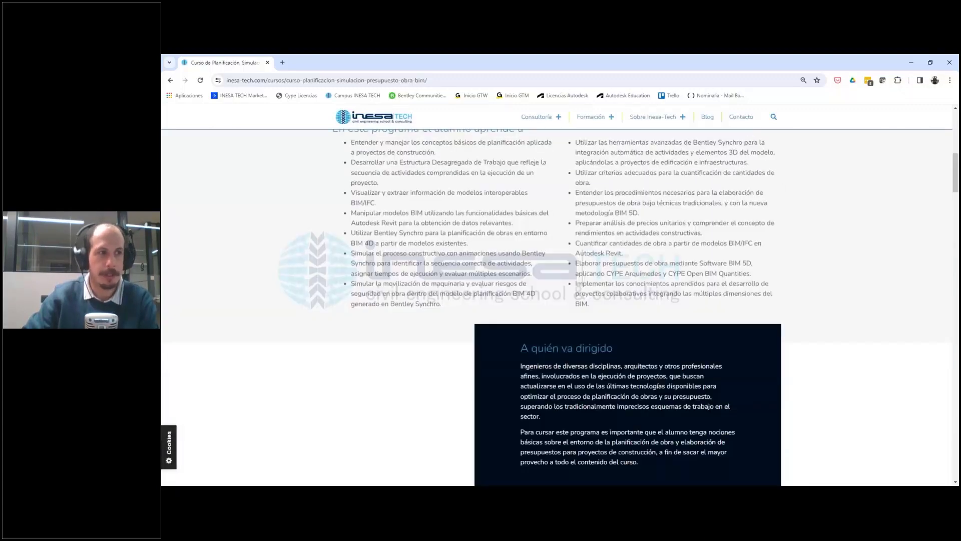
scroll(632, 305, up, 4)
scroll(632, 305, down, 12)
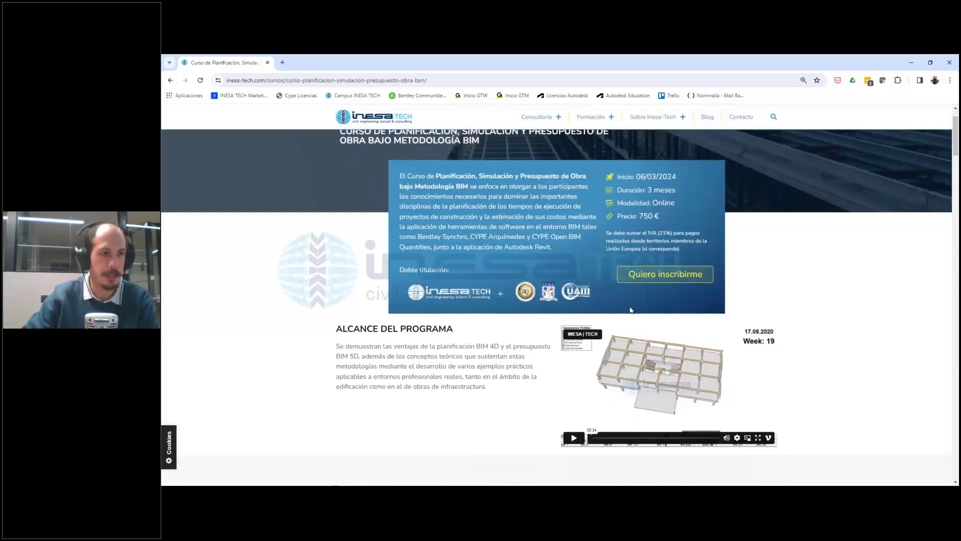
scroll(631, 305, down, 10)
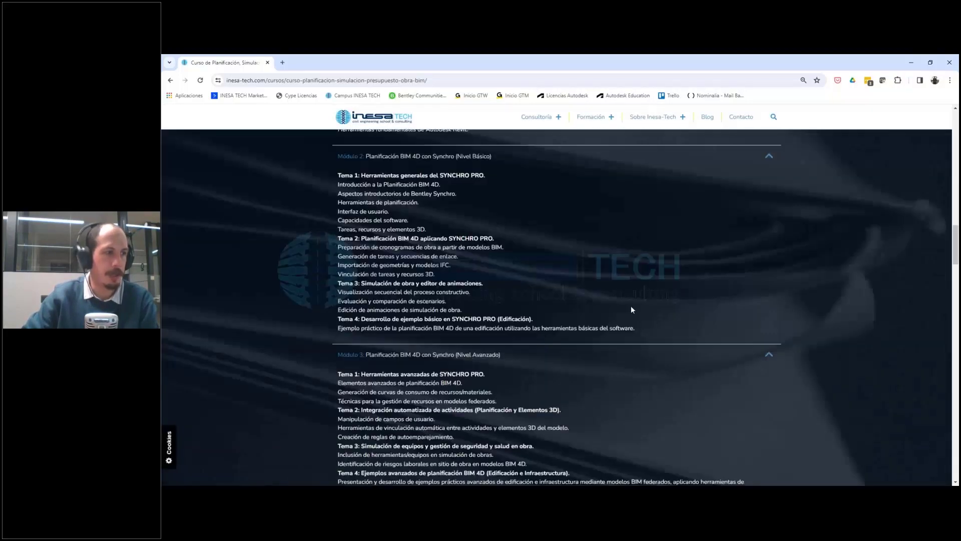
scroll(630, 305, down, 15)
scroll(532, 313, down, 8)
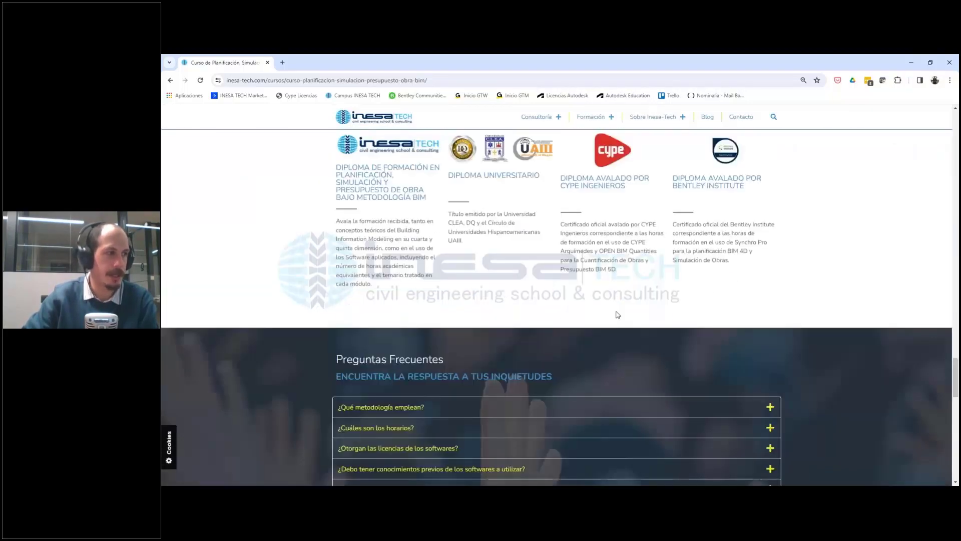
scroll(558, 314, down, 3)
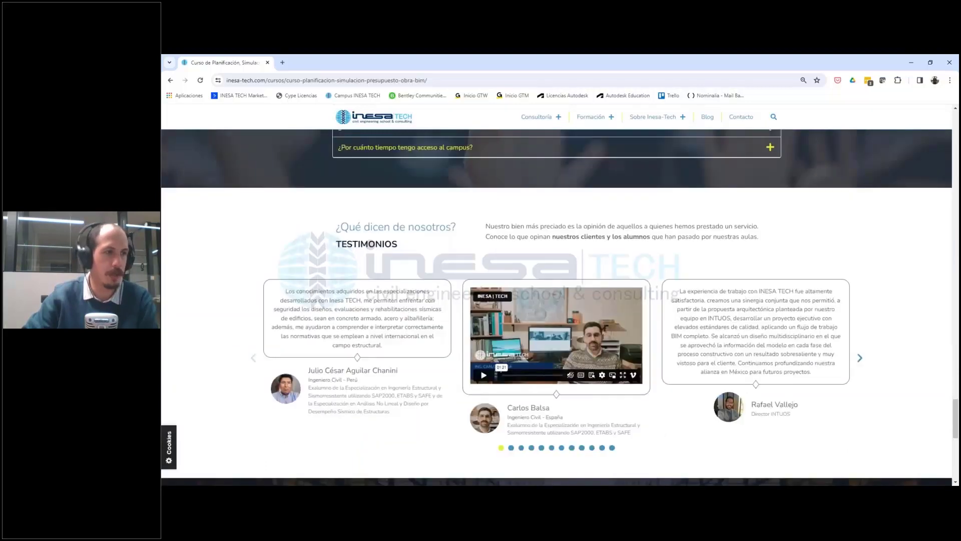
Step: Review the certifications and program scope again, and view the information request form before returning to the course overview
scroll(558, 314, up, 4)
scroll(558, 310, up, 6)
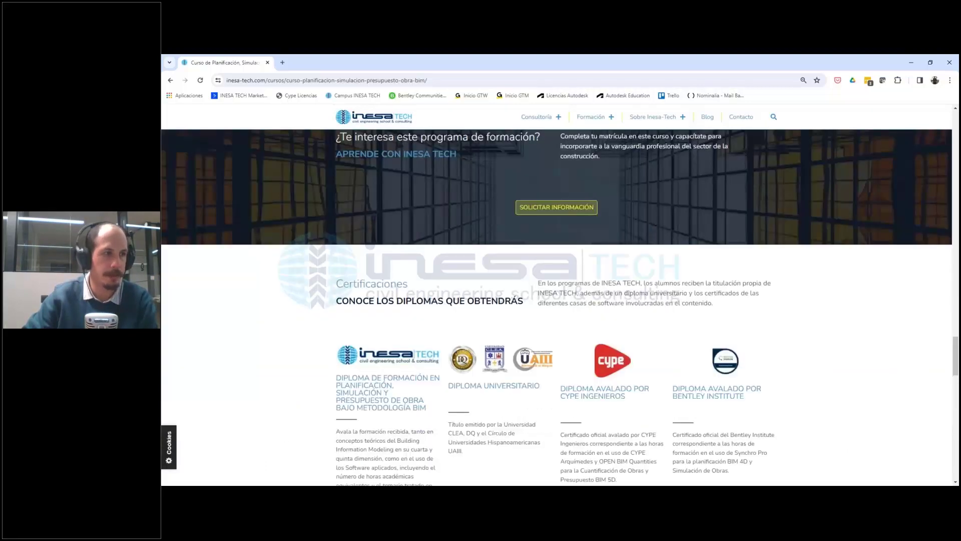
scroll(629, 339, up, 15)
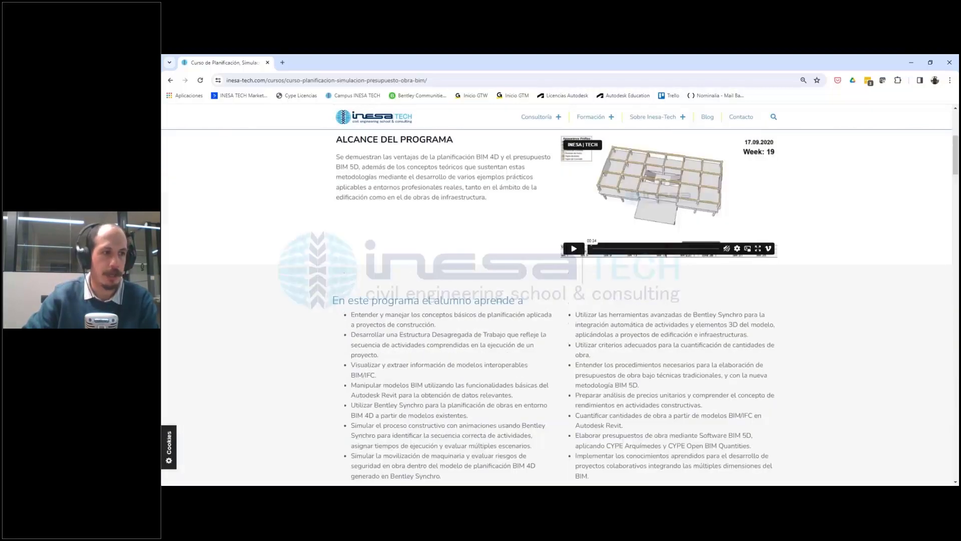
scroll(704, 360, down, 10)
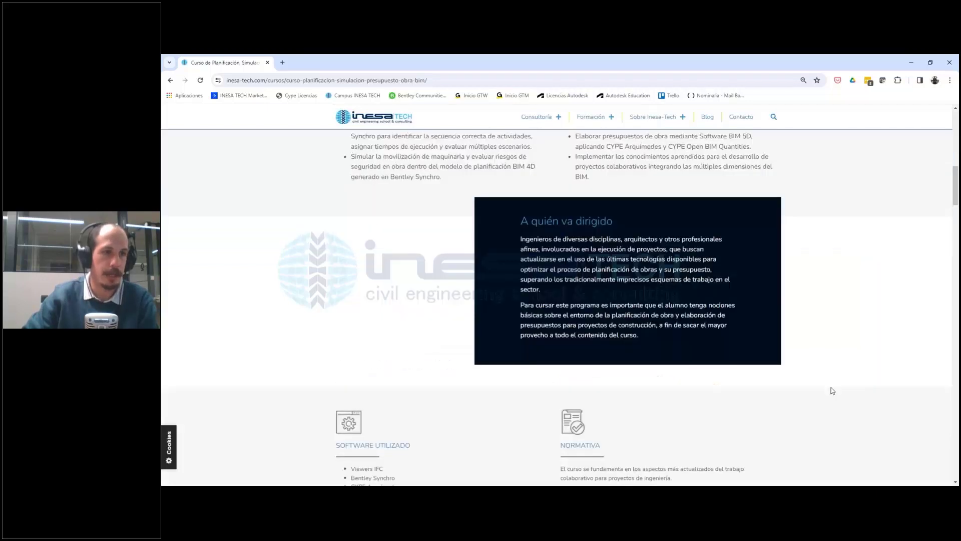
scroll(832, 390, down, 6)
drag(955, 226, 938, 461)
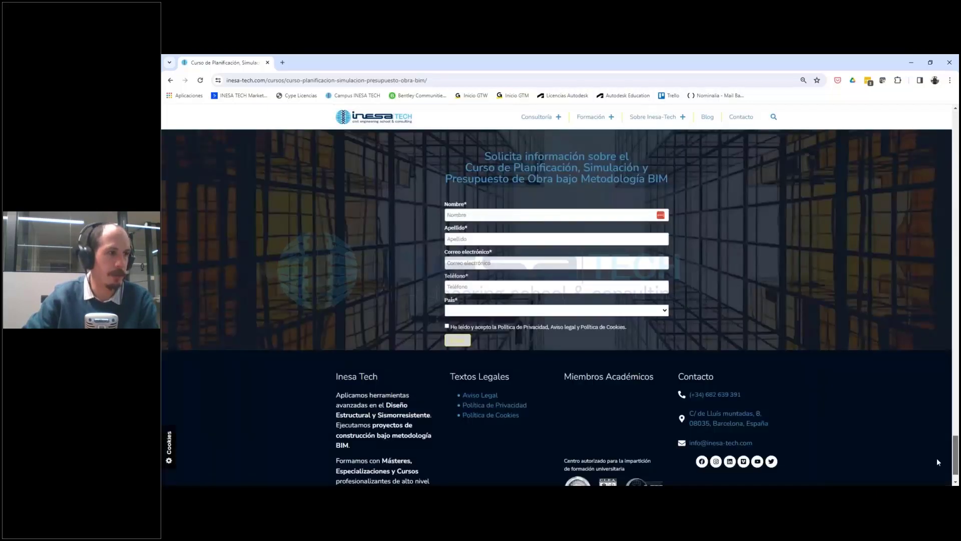
scroll(939, 453, up, 1)
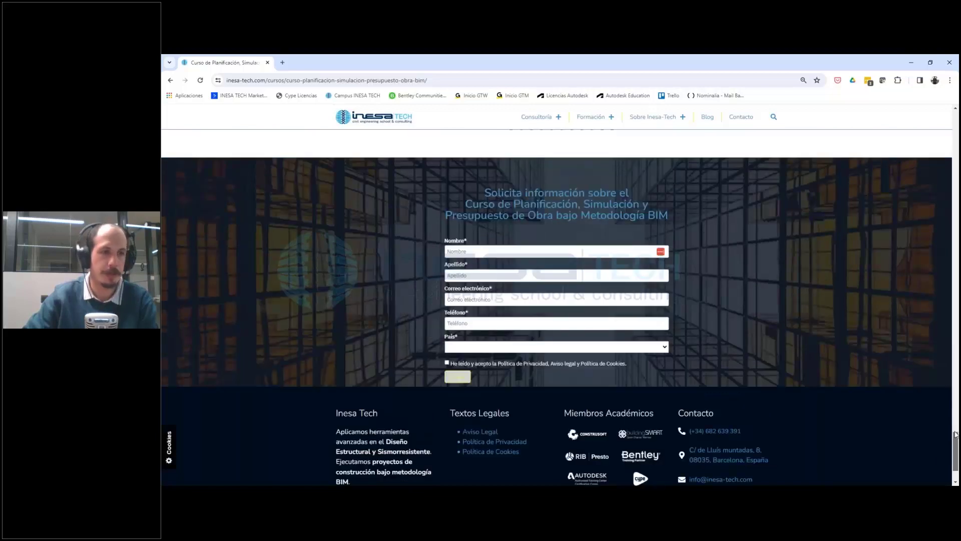
drag(955, 434, 941, 314)
scroll(921, 240, up, 15)
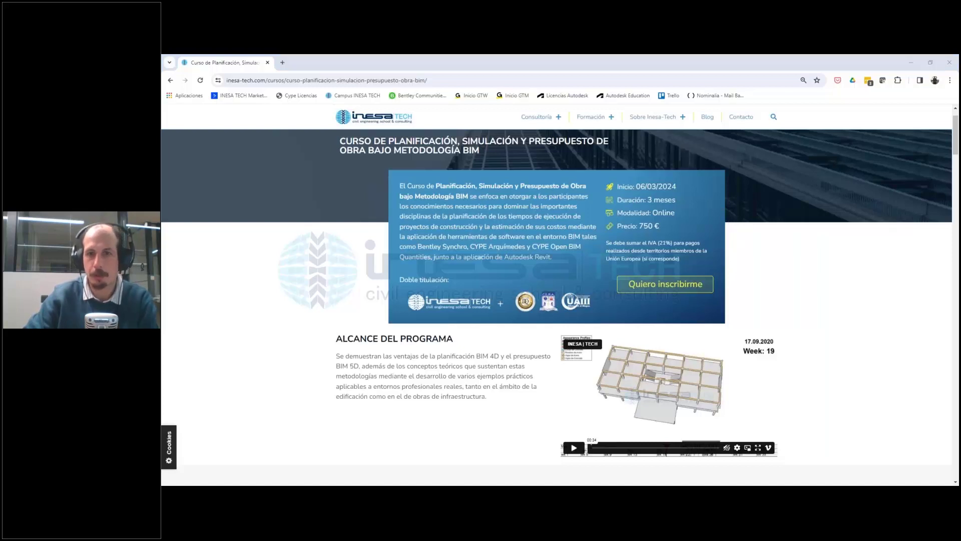
Step: Open the Especializaciones listing under the training offer and look over the available programs with their dates and prices
click(772, 303)
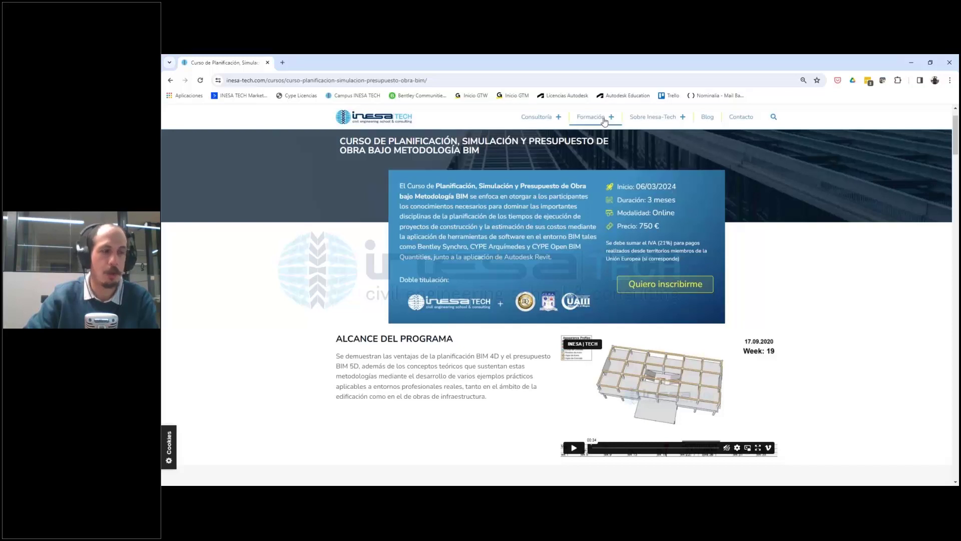
mouse_move(595, 119)
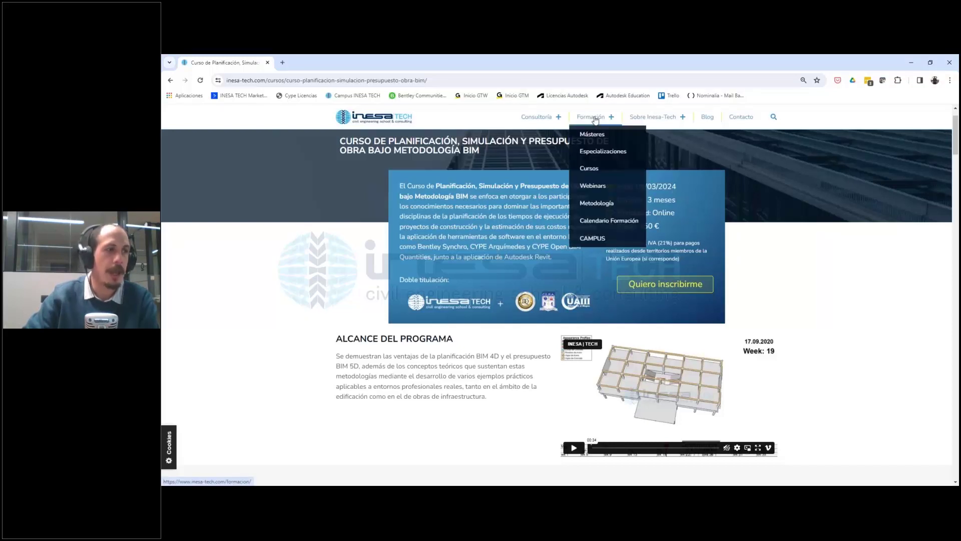
click(603, 150)
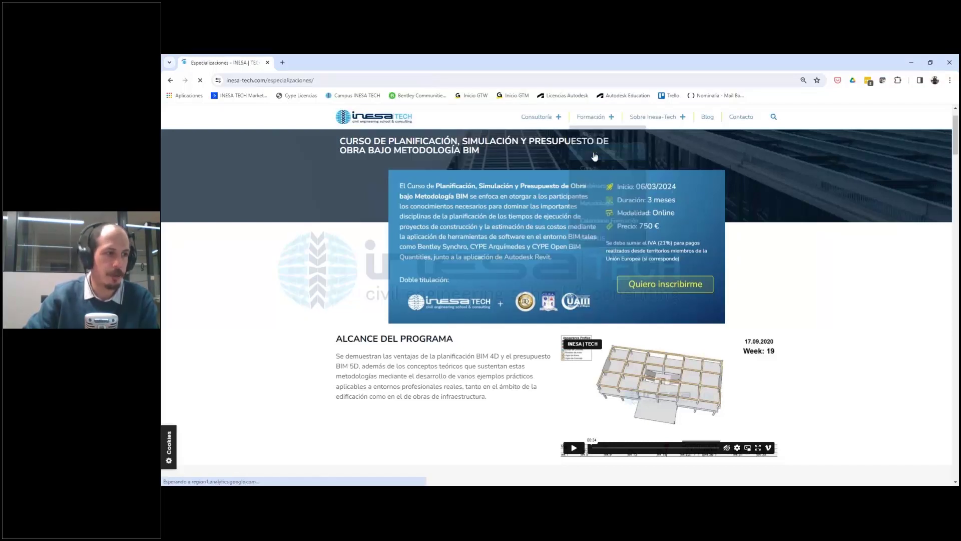
scroll(528, 221, down, 6)
scroll(528, 222, down, 3)
scroll(547, 230, up, 5)
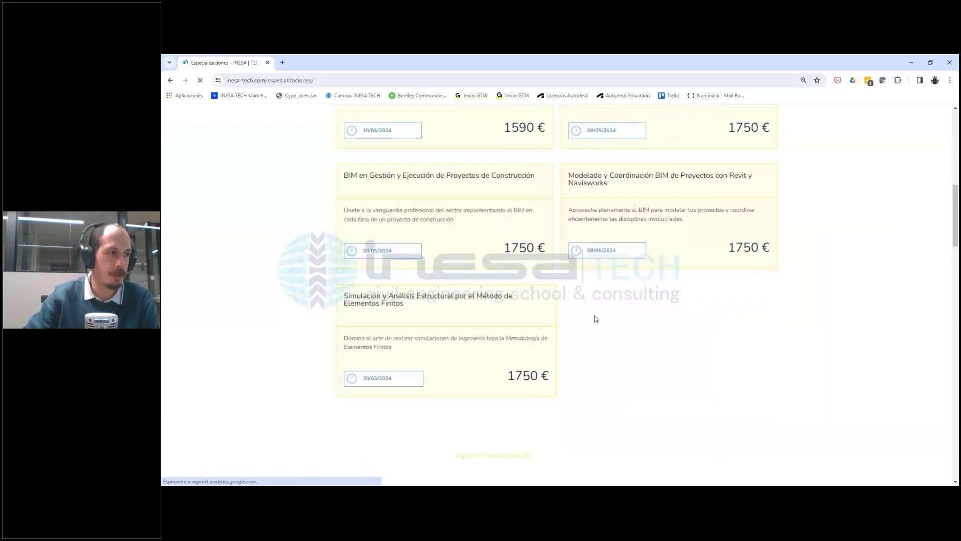
Step: Open the specialization BIM en Gestión y Ejecución de Proyectos de Construcción and view its overview and program scope
scroll(534, 271, down, 3)
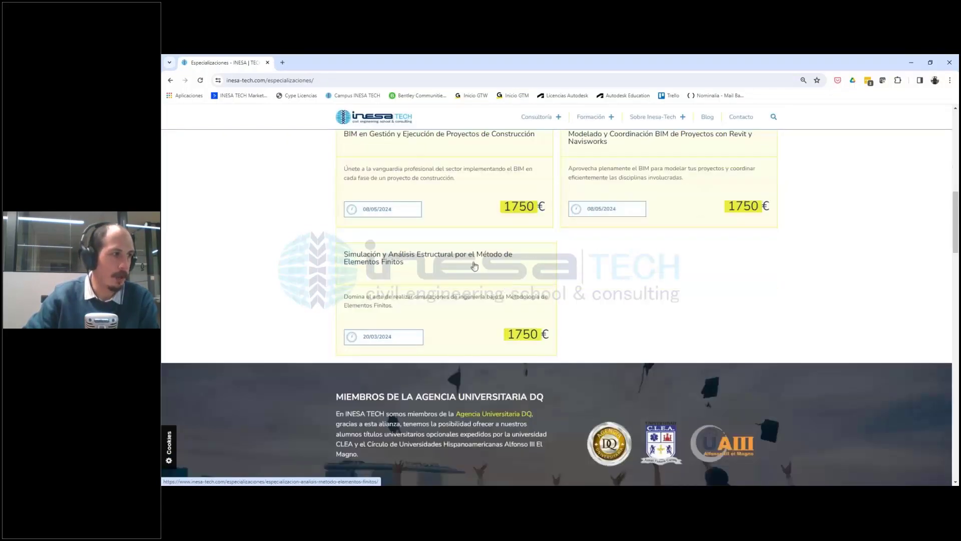
scroll(534, 270, up, 1)
click(534, 273)
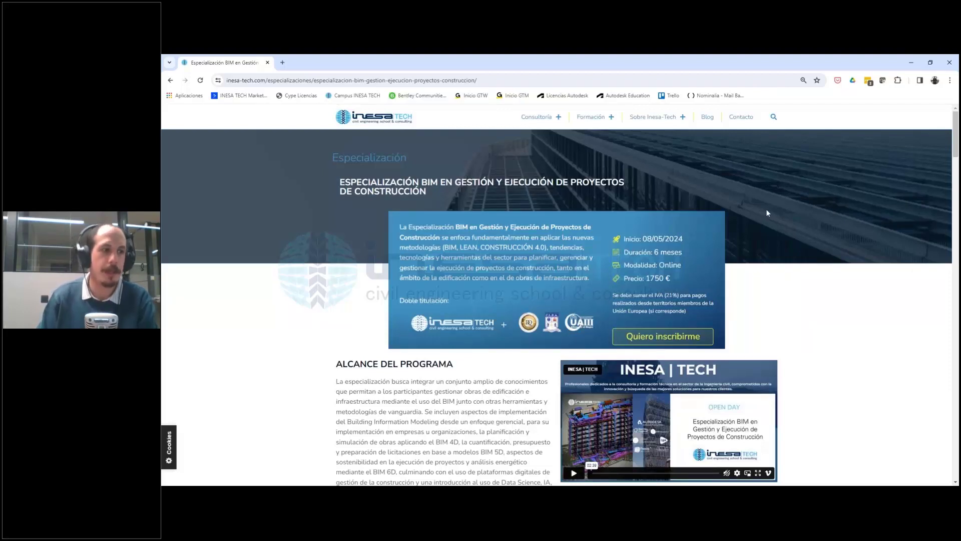
scroll(768, 213, down, 3)
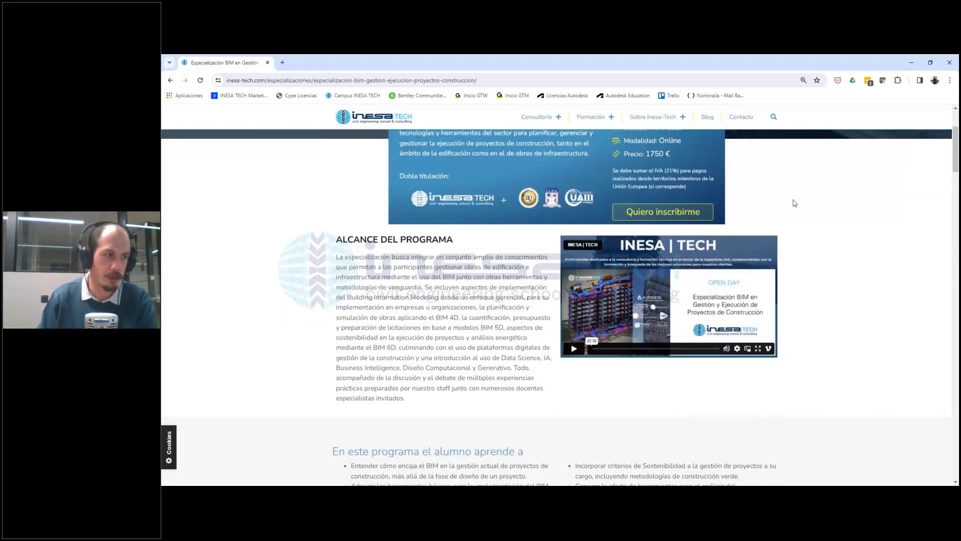
scroll(795, 203, down, 5)
scroll(793, 203, up, 8)
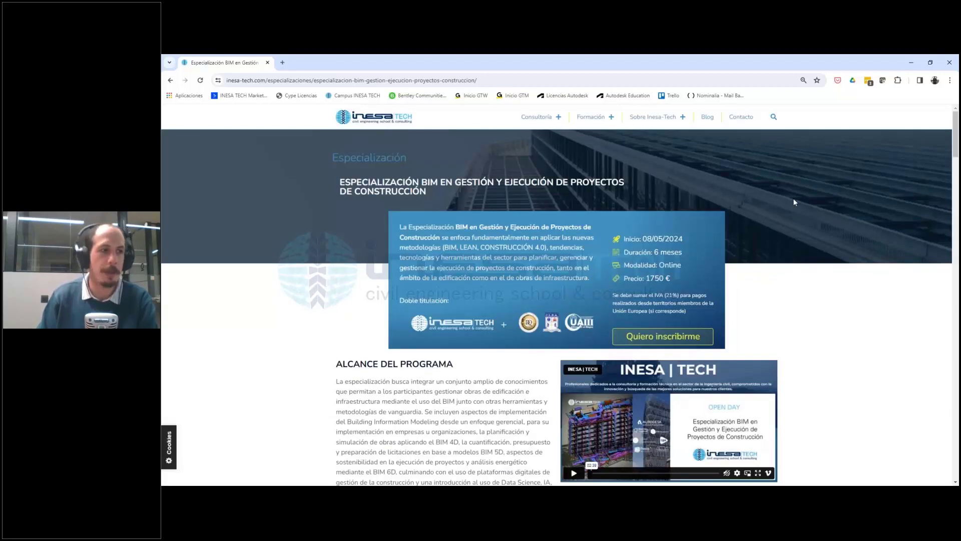
scroll(793, 202, down, 5)
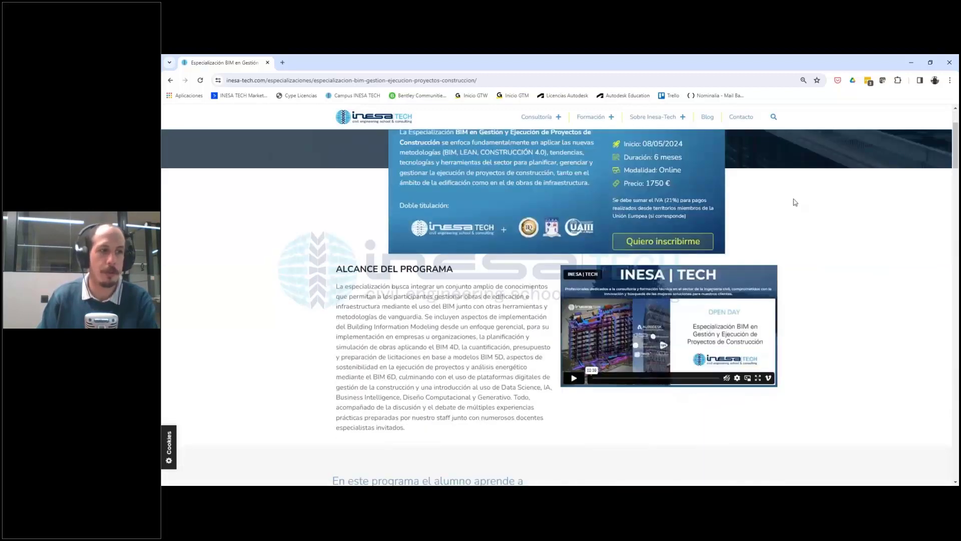
Step: Read through the specialization's software, standards, modules, diplomas, frequently asked questions, testimonials and information request form
scroll(794, 202, down, 9)
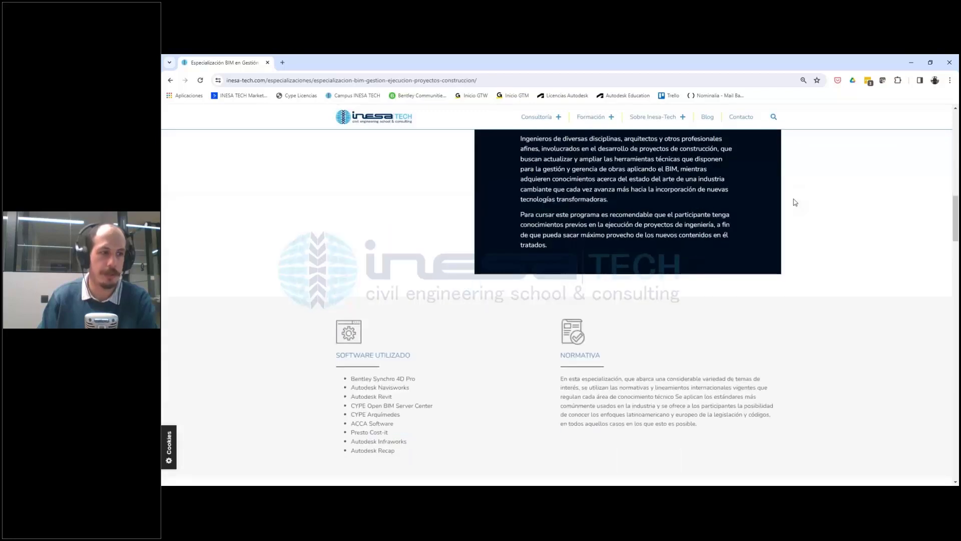
scroll(794, 202, down, 2)
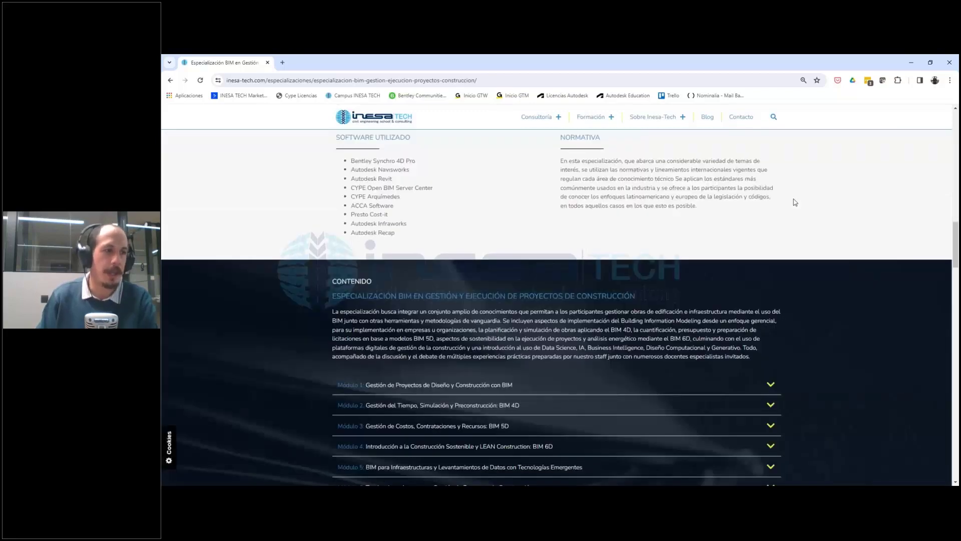
scroll(794, 202, down, 3)
scroll(795, 202, down, 5)
scroll(795, 201, down, 6)
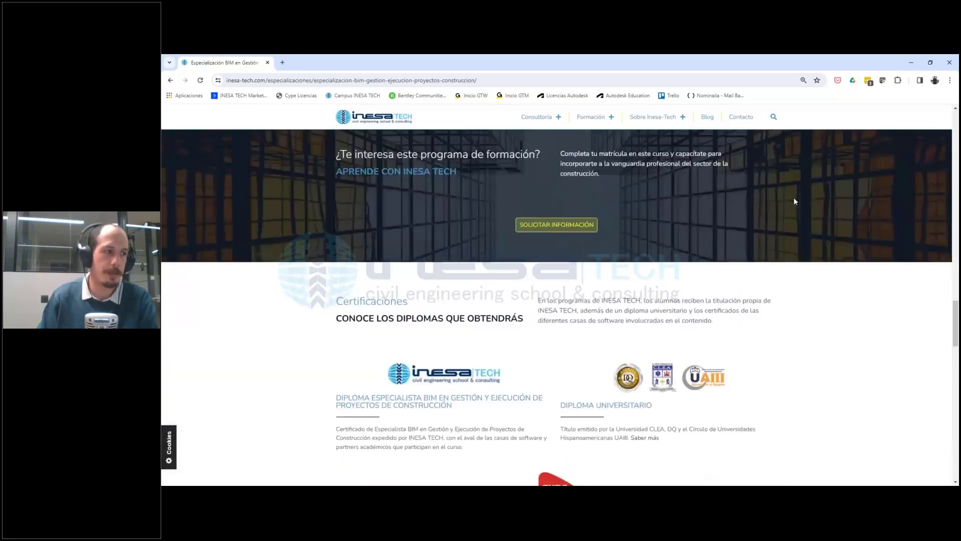
scroll(794, 201, down, 2)
scroll(795, 201, down, 4)
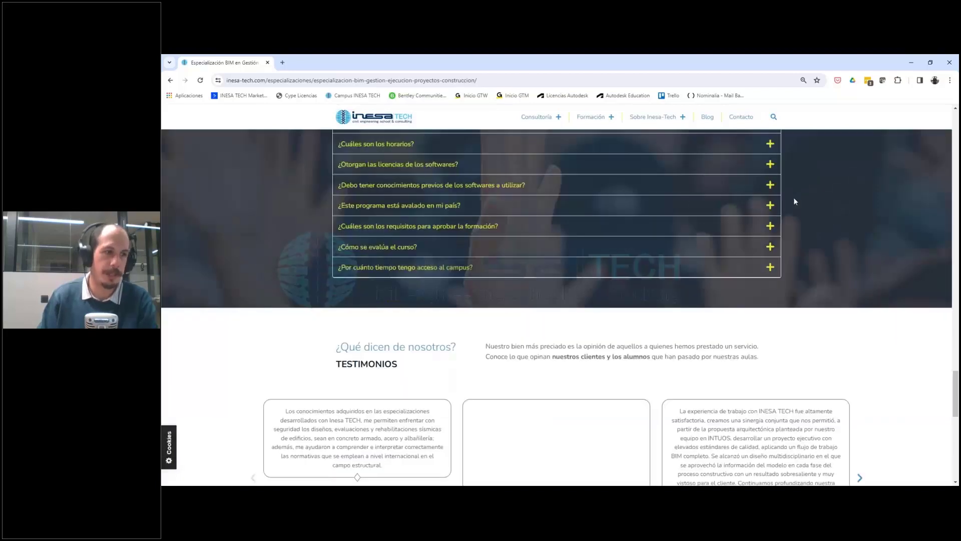
scroll(795, 202, down, 4)
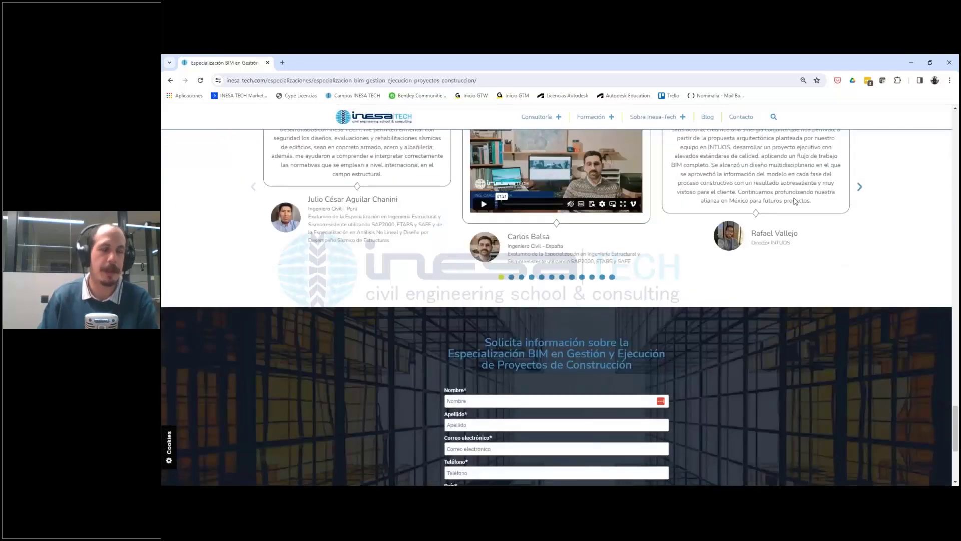
Step: Go back over the specialization's certifications, teaching staff and module list, ending at the overview with start date, duration and price
scroll(795, 201, up, 12)
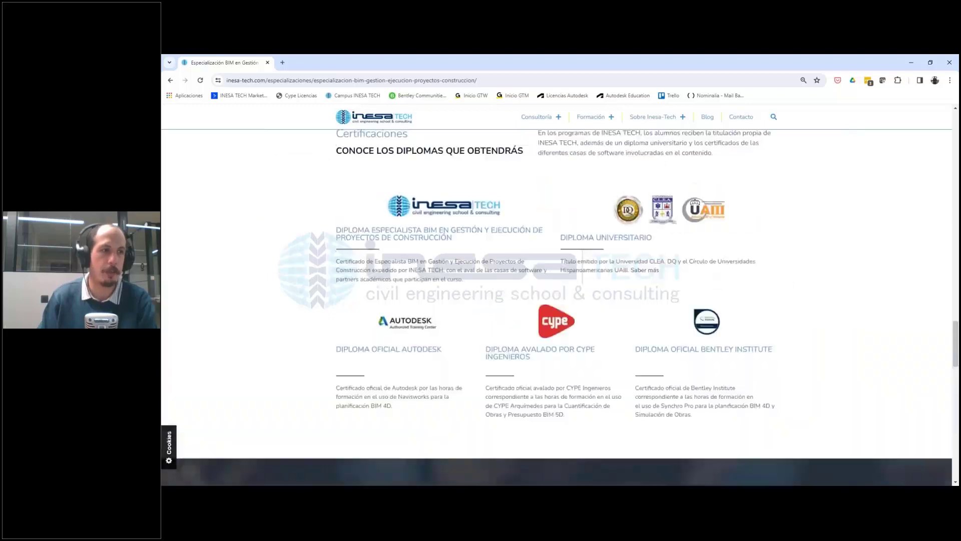
scroll(795, 200, up, 5)
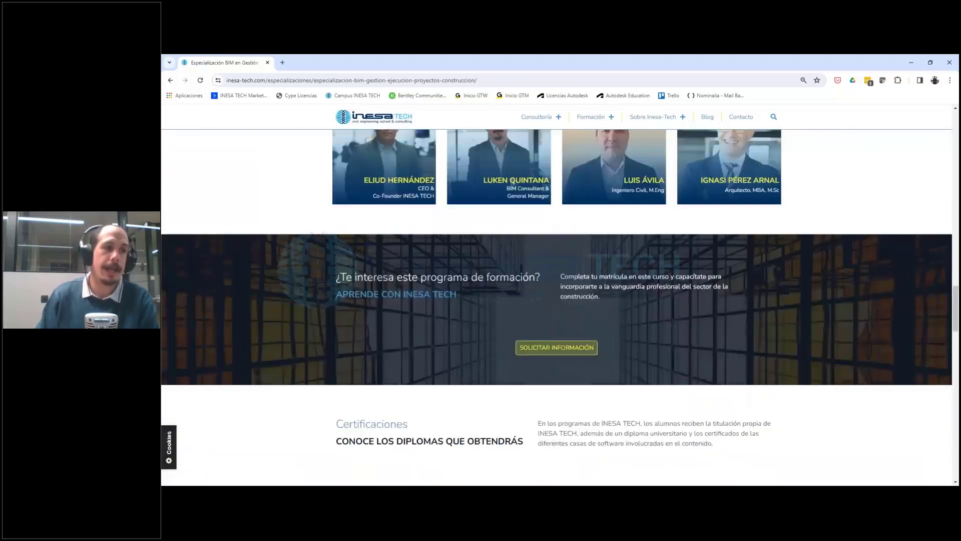
scroll(796, 200, up, 10)
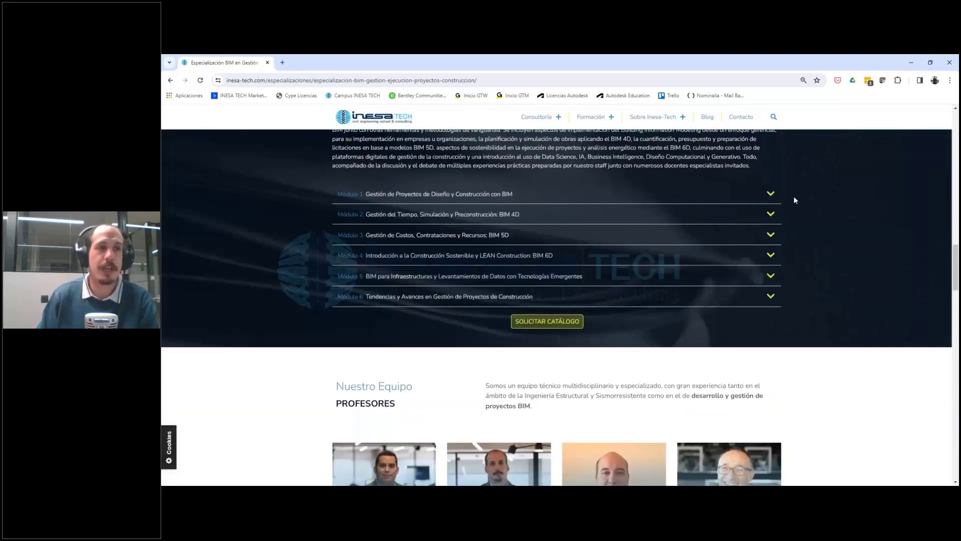
scroll(795, 200, up, 9)
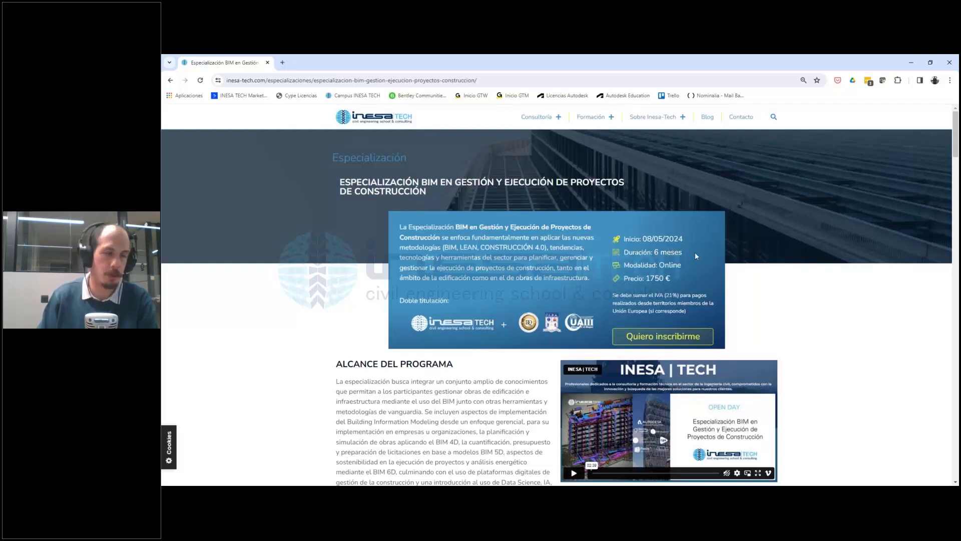
scroll(694, 252, down, 1)
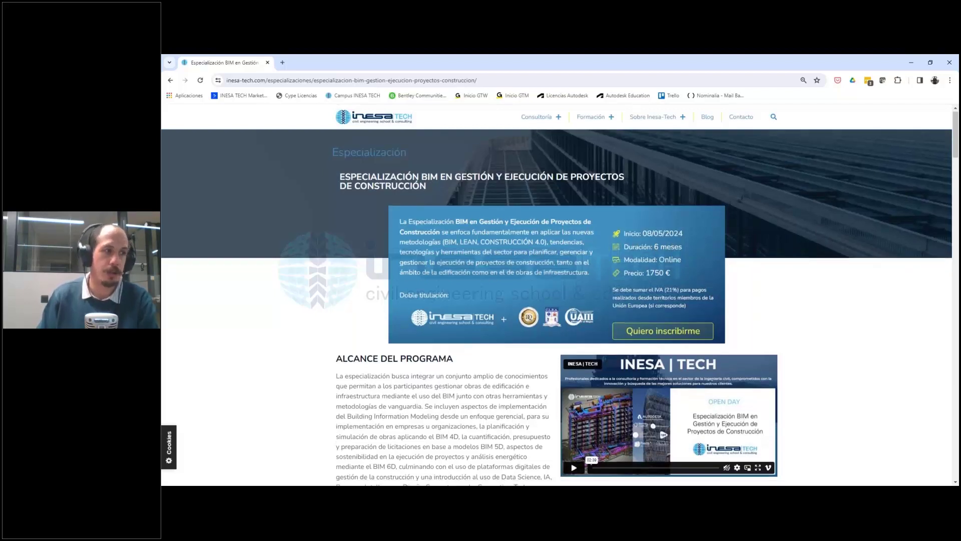
scroll(564, 299, up, 1)
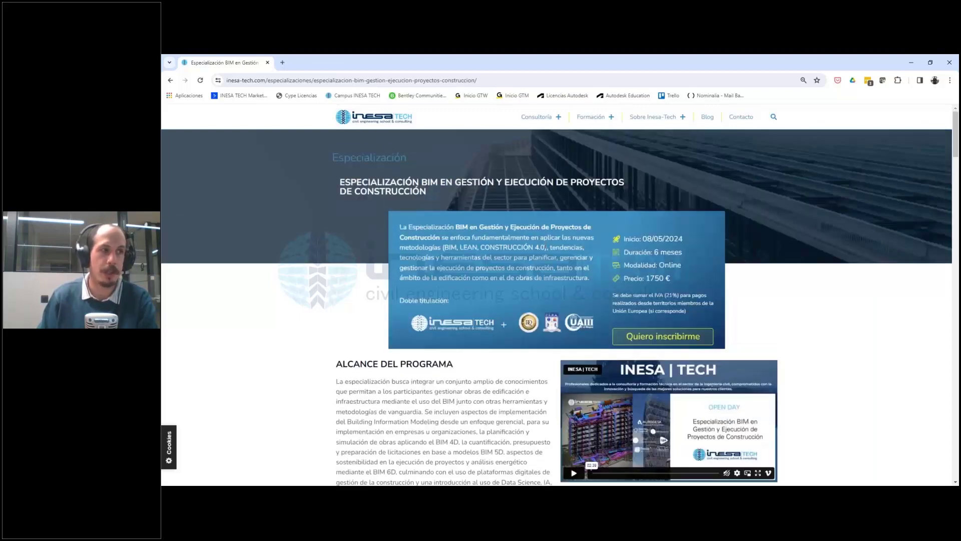
scroll(545, 246, down, 3)
scroll(602, 128, up, 3)
Step: Open the Máster BIM Management from the Másteres listing and review its academic line, durations and prices
mouse_move(603, 129)
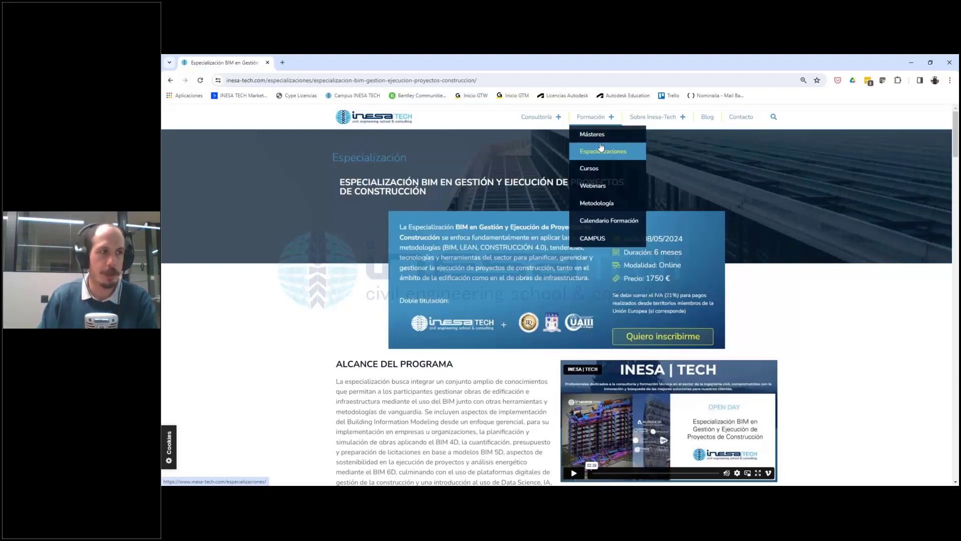
click(595, 134)
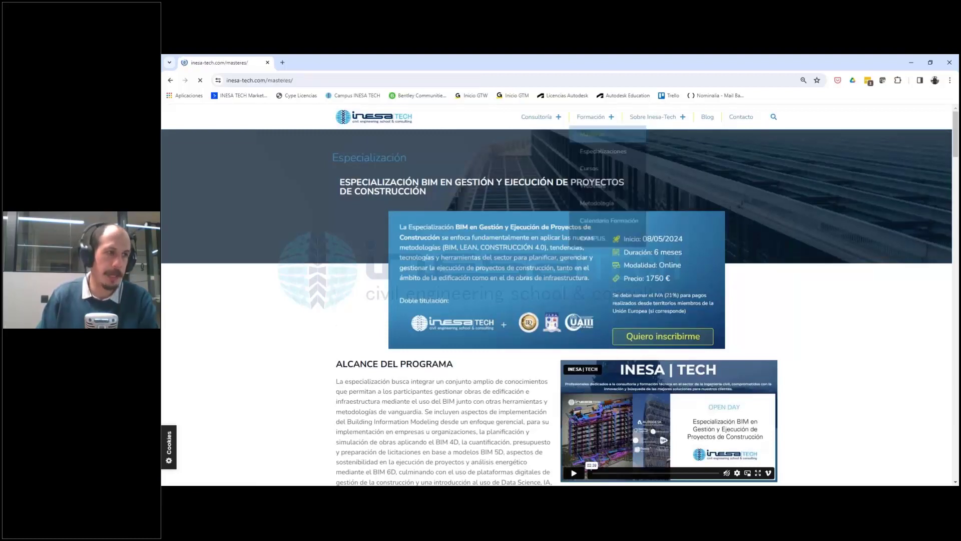
scroll(576, 215, down, 4)
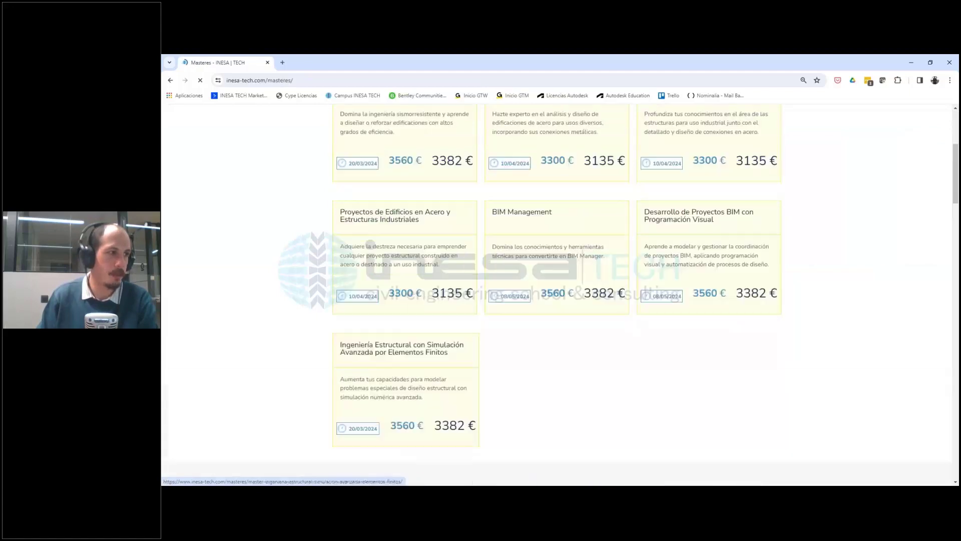
click(607, 227)
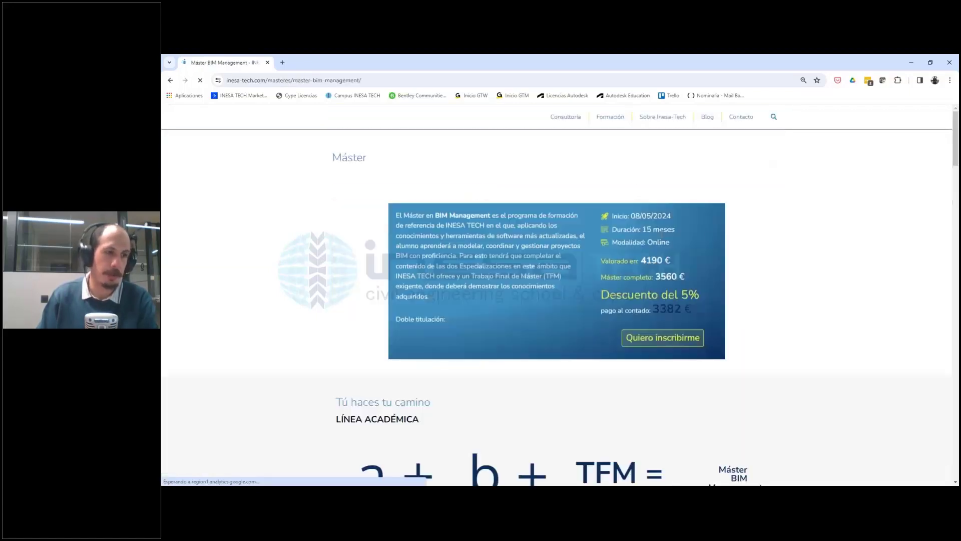
scroll(756, 251, down, 5)
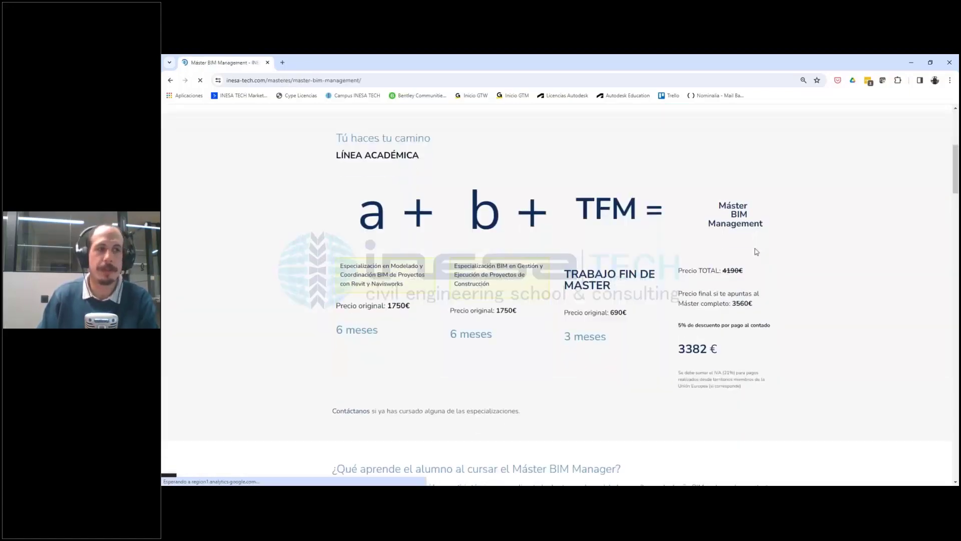
scroll(756, 251, down, 1)
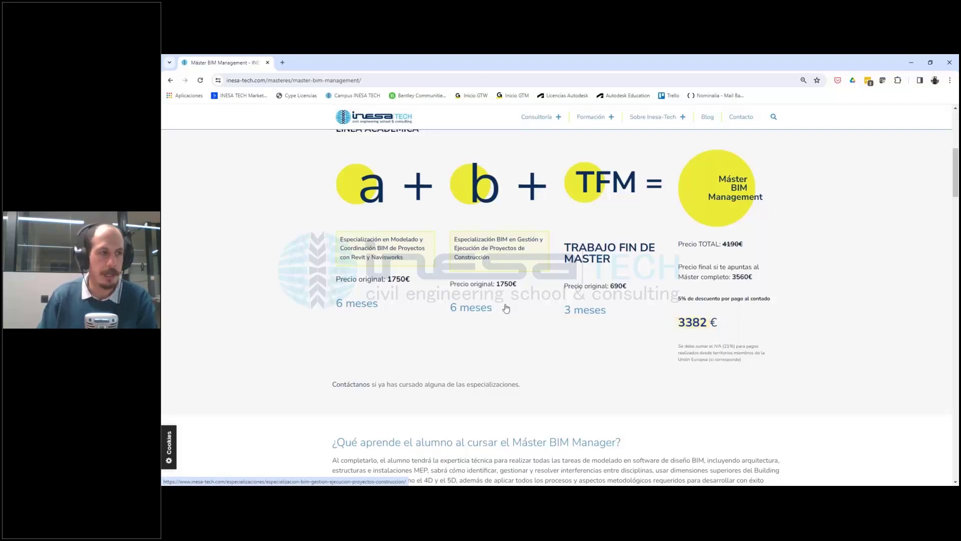
scroll(506, 308, up, 1)
scroll(506, 308, up, 5)
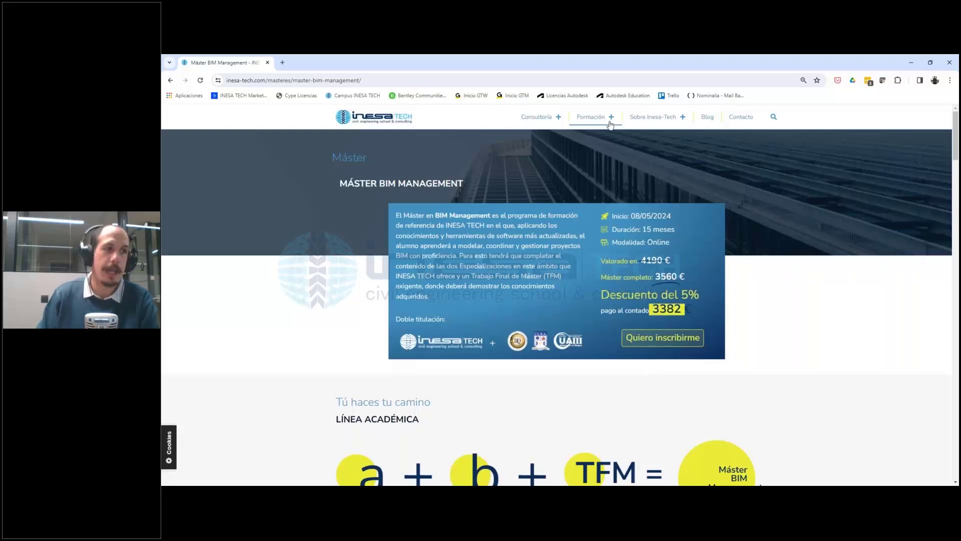
Step: Open the Cursos listing and choose the Curso de Planificación, Simulación y Presupuesto de Obra bajo Metodología BIM
mouse_move(610, 124)
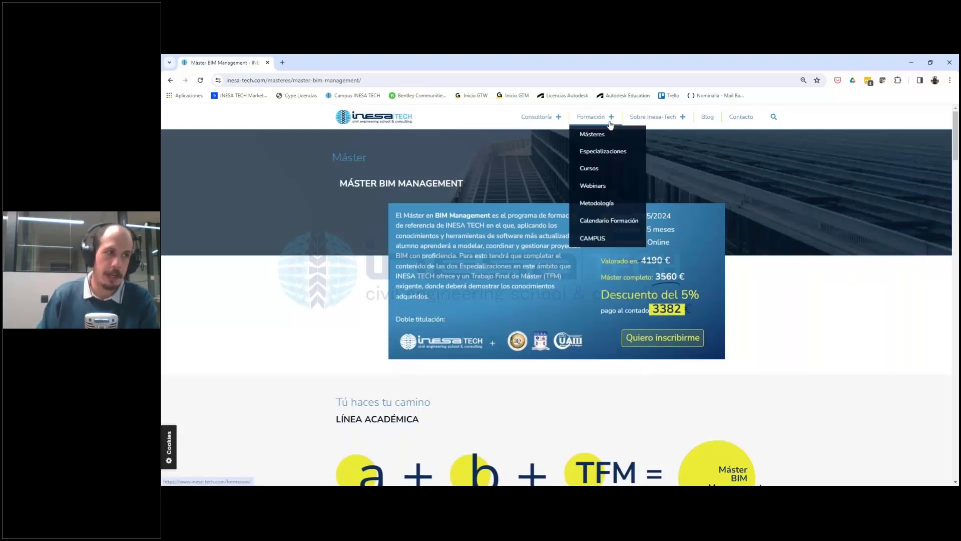
click(600, 167)
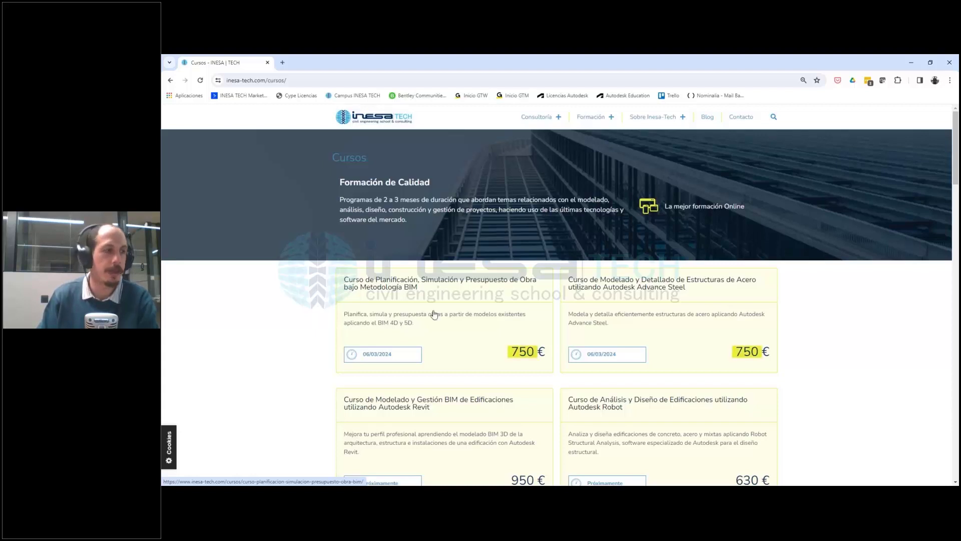
click(463, 285)
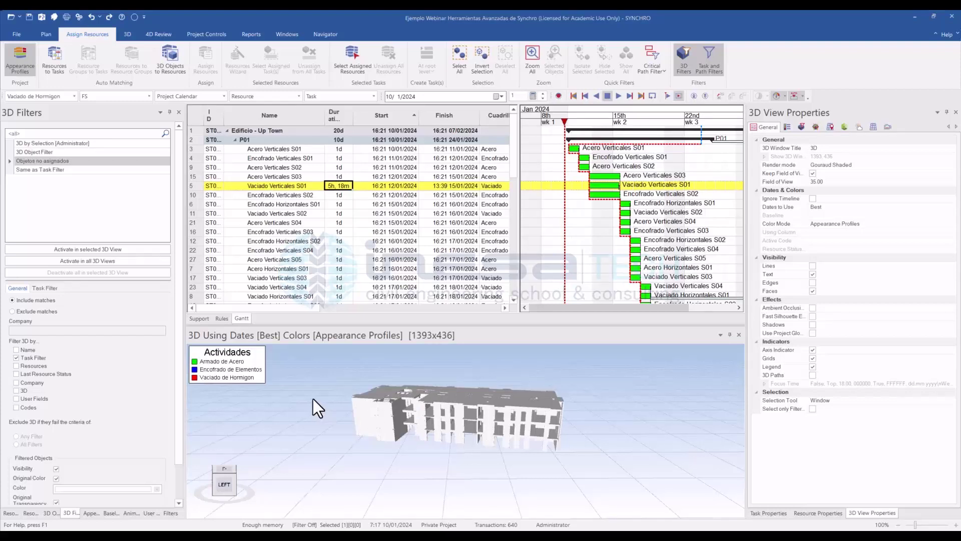
Step: In SYNCHRO, enlarge the 3D view of the building beneath the schedule and shift the Gantt chart to show more of January
scroll(319, 404, down, 1)
middle_drag(314, 406, 336, 410)
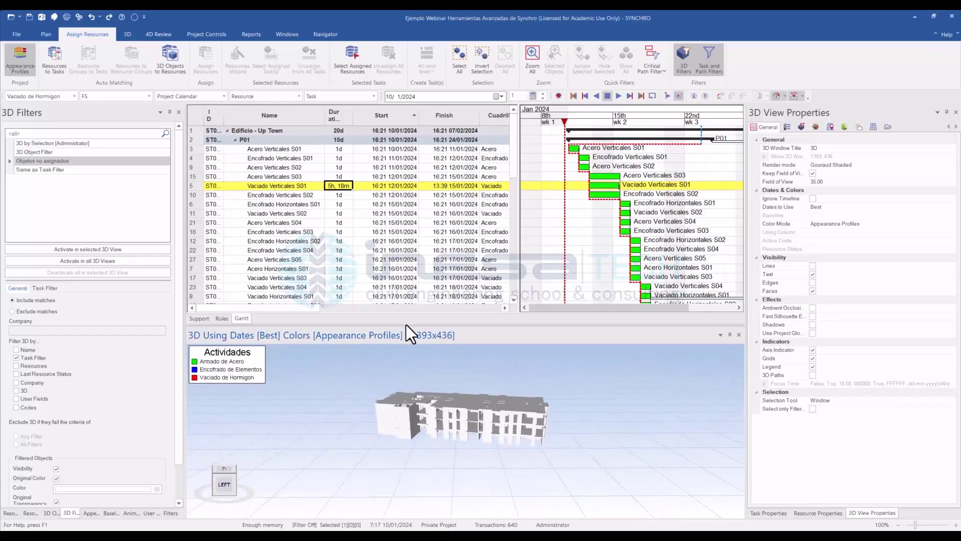
drag(406, 325, 404, 300)
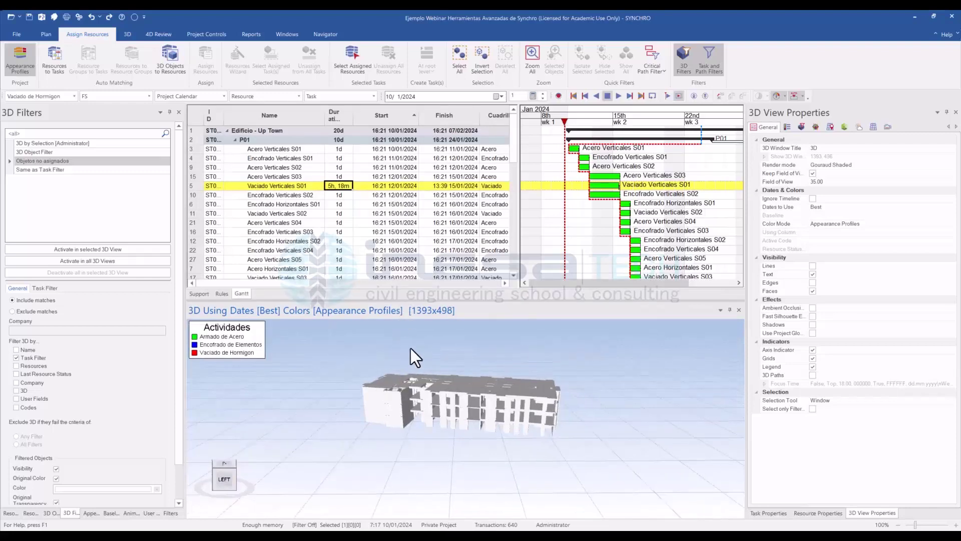
mouse_move(410, 347)
middle_down()
mouse_move(401, 359)
mouse_move(389, 350)
mouse_move(397, 337)
mouse_move(389, 338)
mouse_move(403, 351)
middle_up()
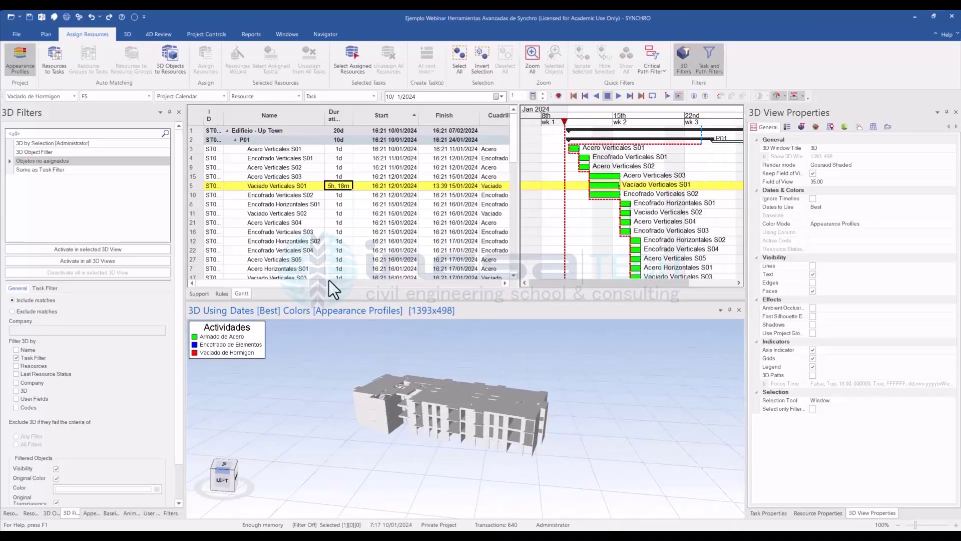
mouse_move(305, 284)
mouse_down()
mouse_move(442, 301)
mouse_move(466, 295)
mouse_move(299, 275)
mouse_up()
drag(551, 282, 518, 278)
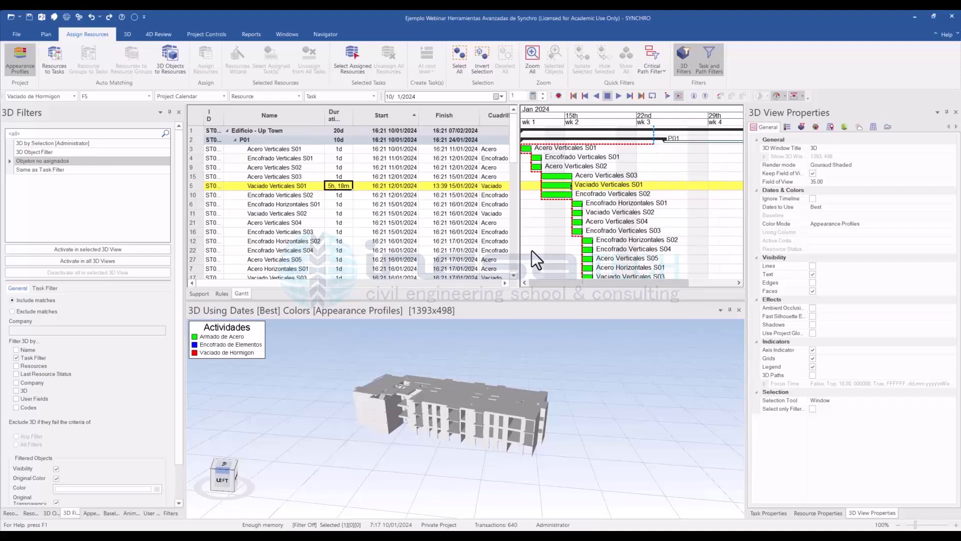
Step: Expand the P02 group in the task list to review its activities, and enlarge the Gantt chart's time scale to show individual days
scroll(280, 160, down, 3)
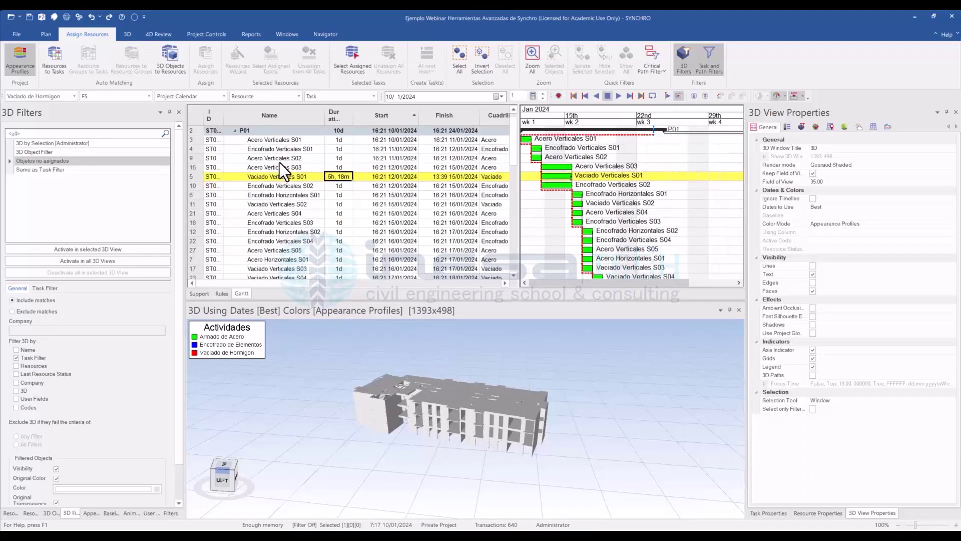
scroll(303, 171, down, 4)
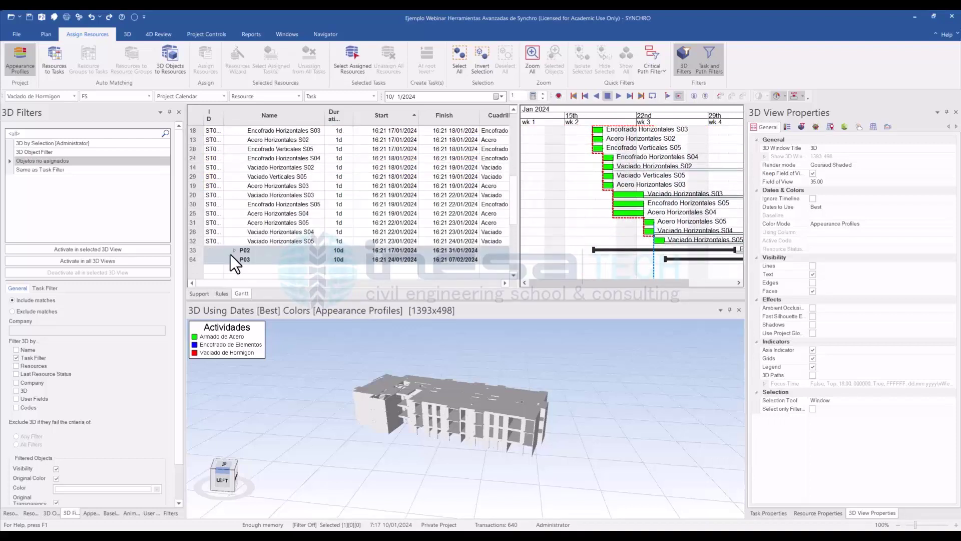
click(233, 250)
scroll(234, 250, down, 3)
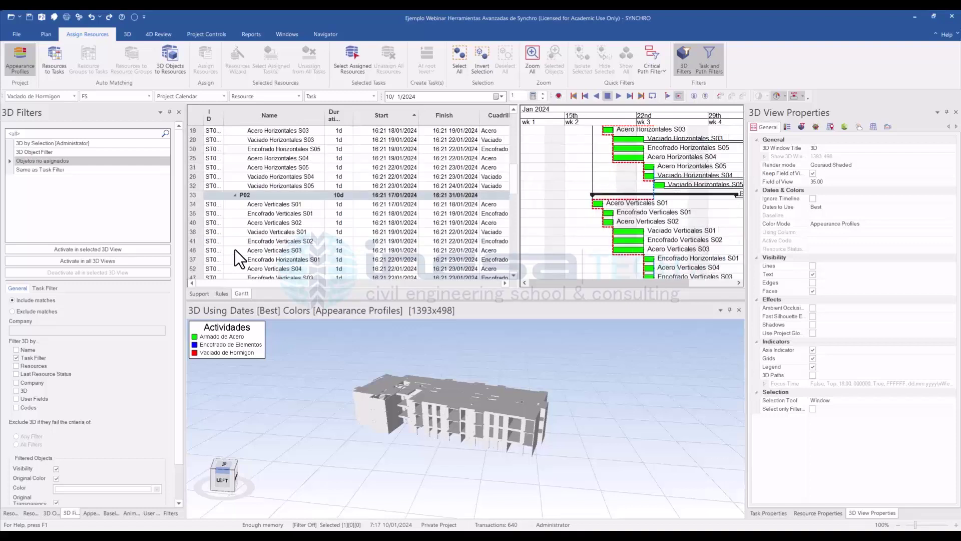
scroll(230, 205, up, 5)
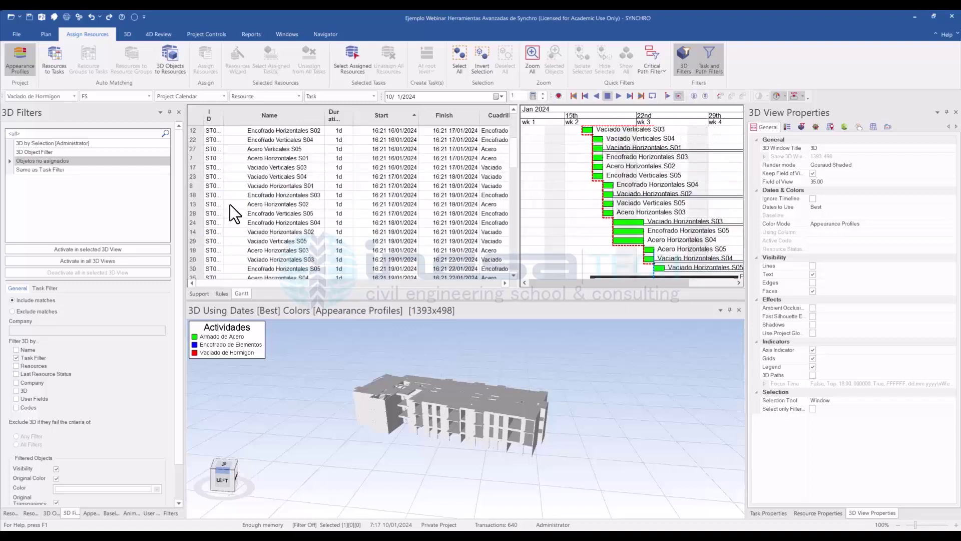
scroll(232, 203, up, 4)
ctrl+scroll(560, 170, up, 2)
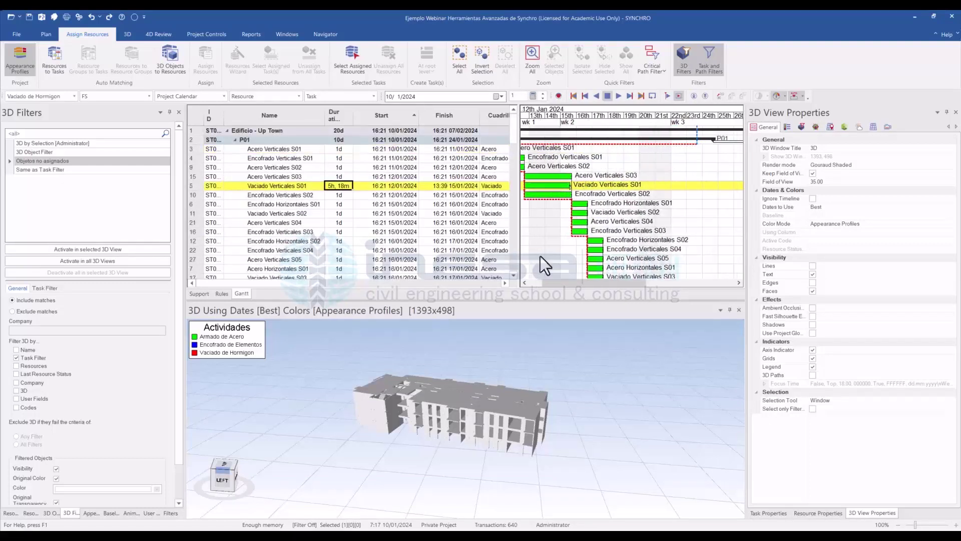
Step: Bring the Gantt chart back to the schedule's start around 10 January and review the P01 activities, durations and dates
click(526, 283)
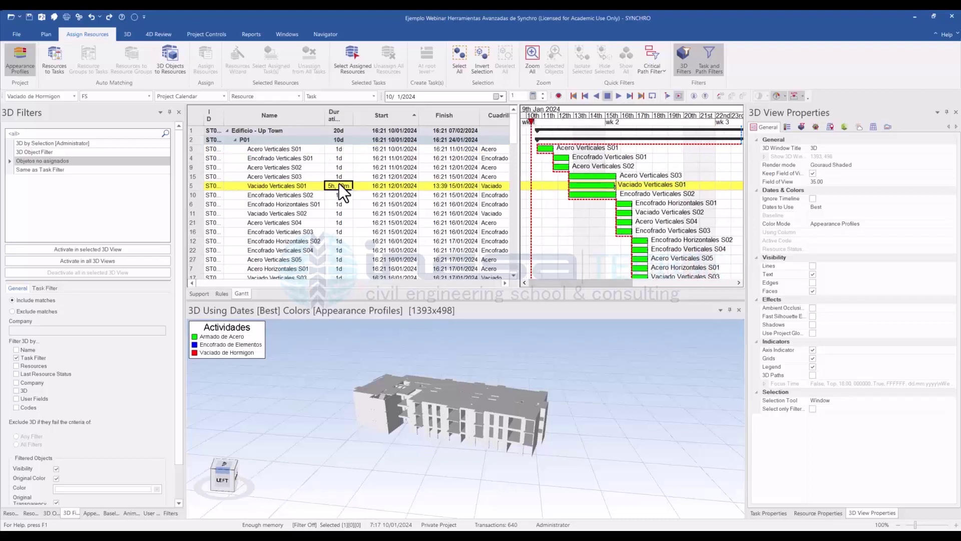
scroll(346, 239, down, 4)
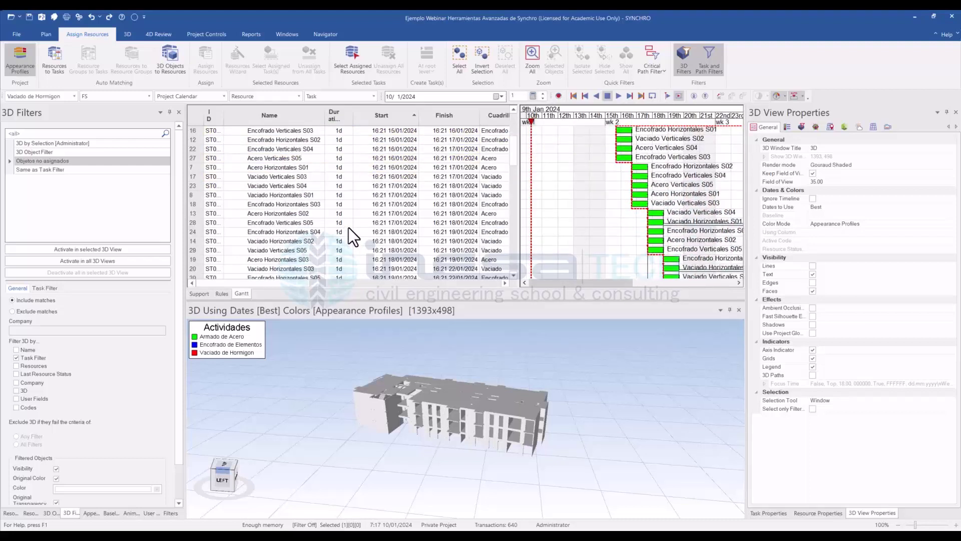
scroll(345, 215, up, 4)
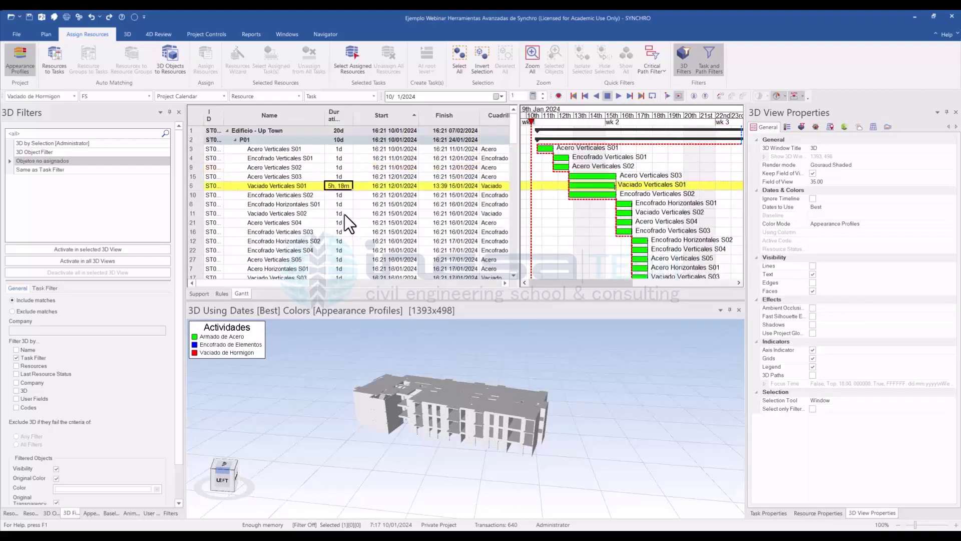
scroll(338, 243, down, 4)
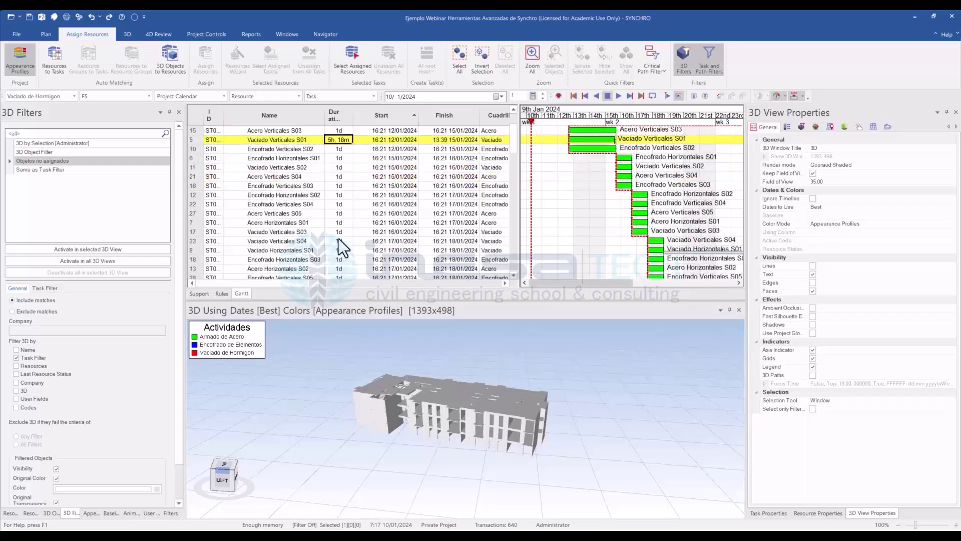
scroll(340, 233, down, 1)
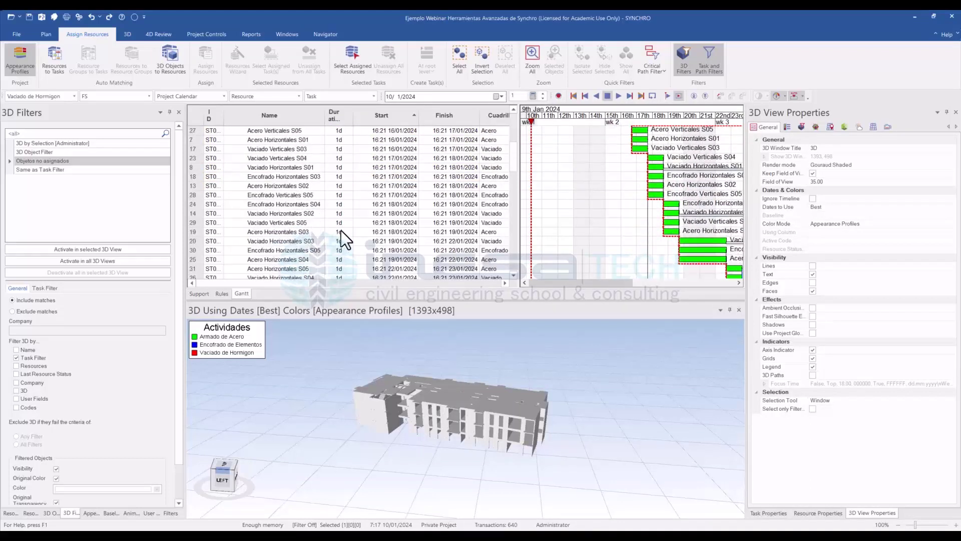
scroll(337, 227, up, 5)
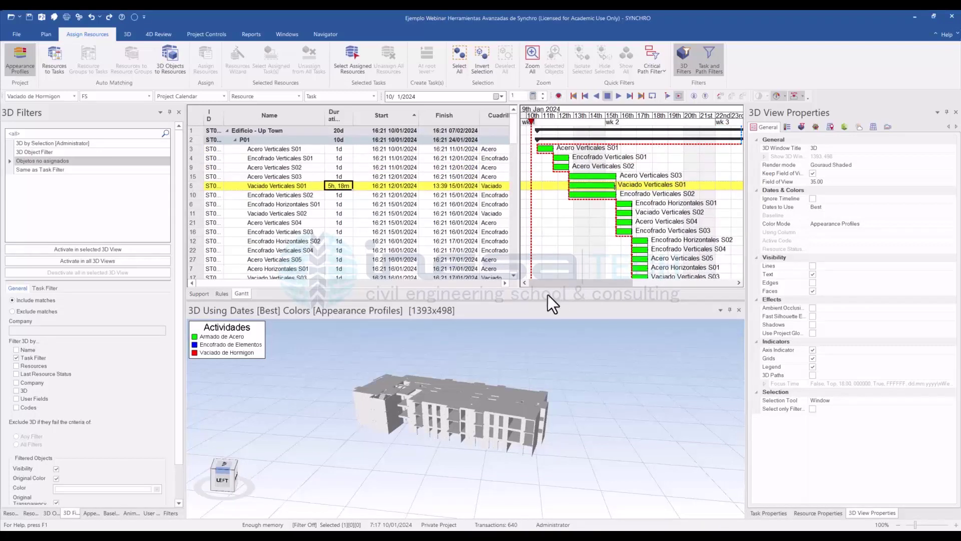
click(523, 283)
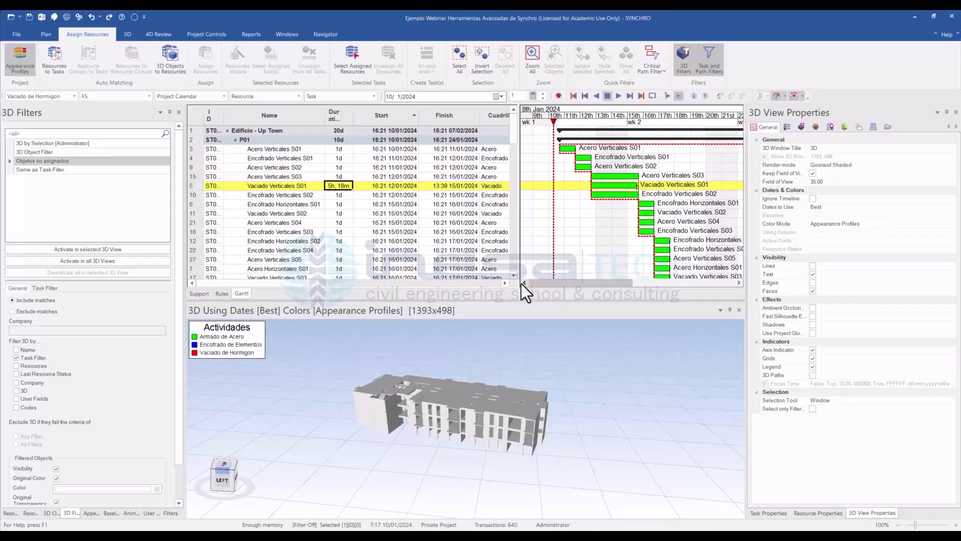
click(734, 284)
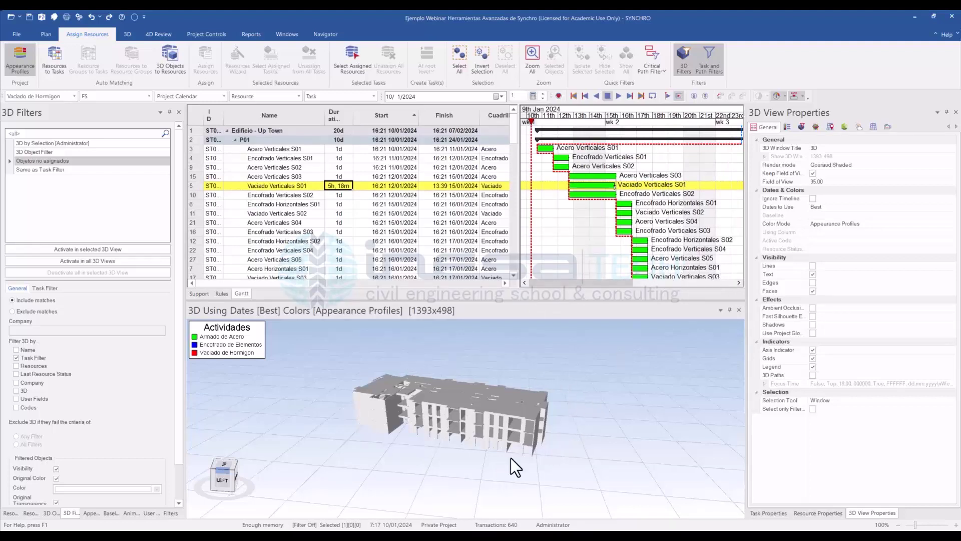
Step: Zoom in on the building model's long facade and give the 3D view more height beneath the schedule
scroll(401, 419, up, 2)
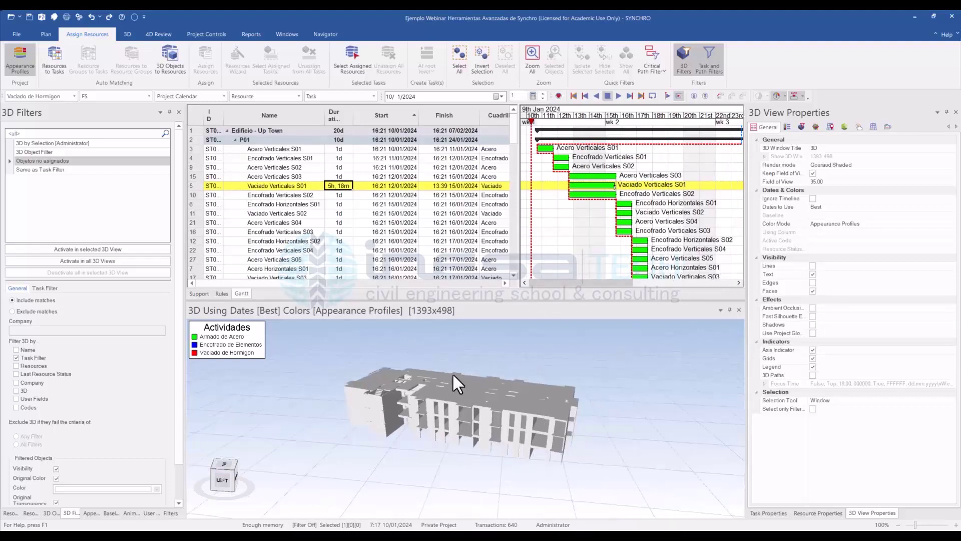
mouse_move(398, 447)
middle_down()
mouse_move(419, 468)
mouse_move(394, 428)
middle_up()
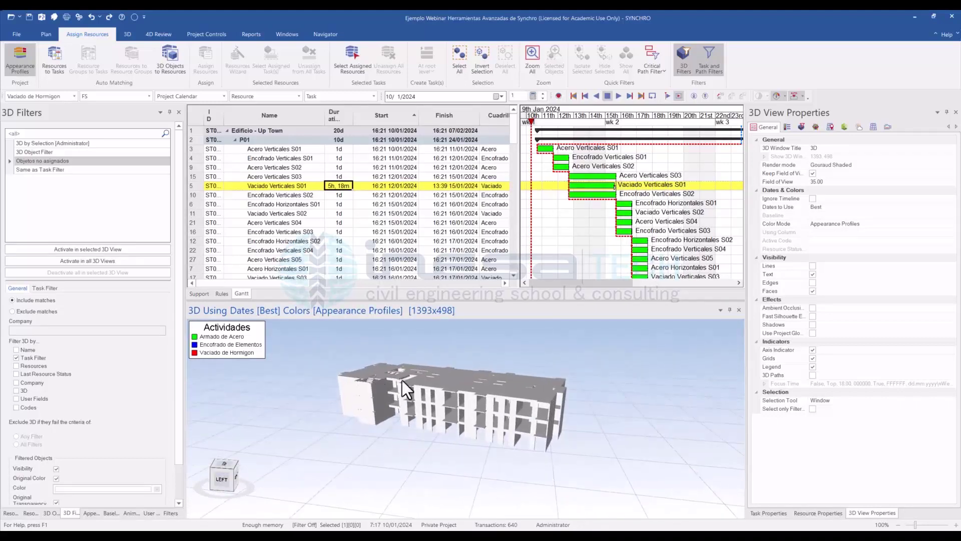
middle_drag(405, 467, 419, 460)
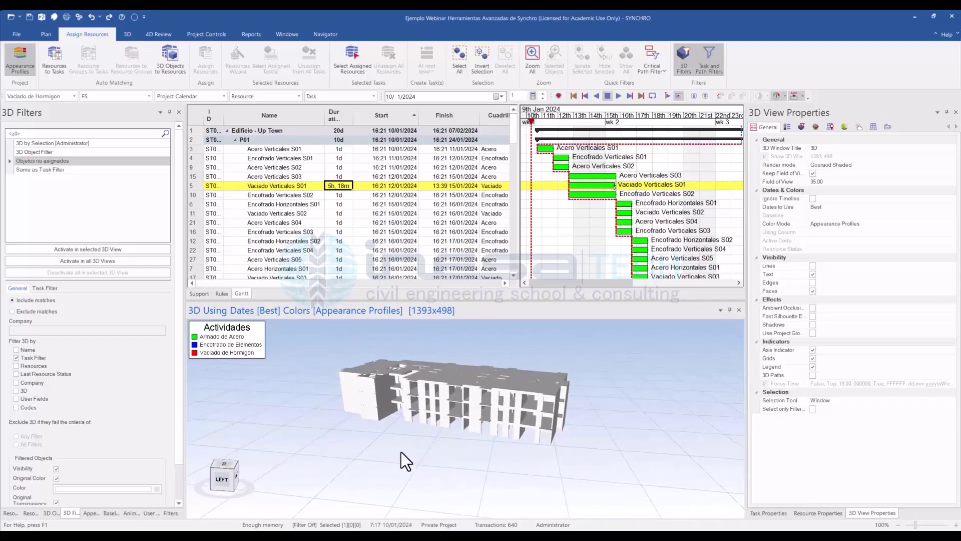
scroll(401, 452, up, 1)
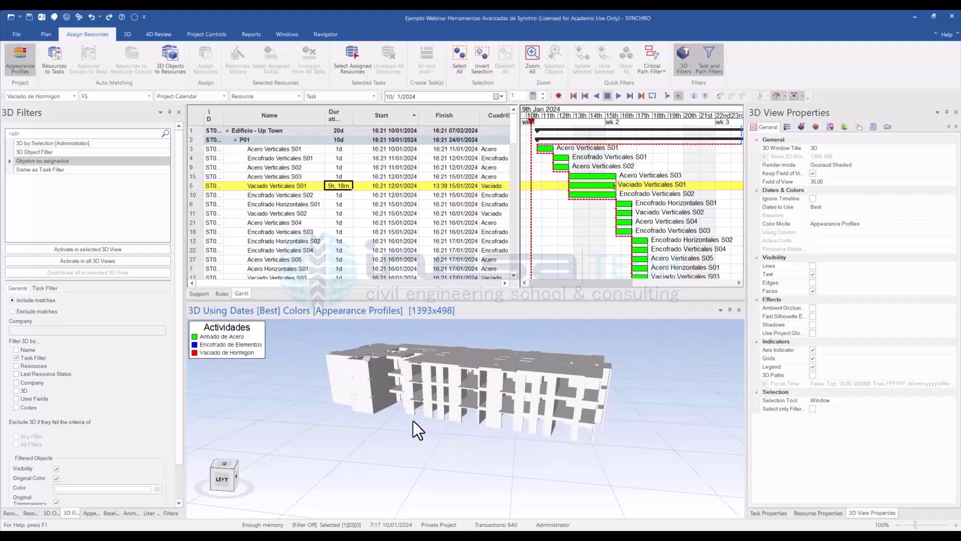
scroll(389, 408, up, 2)
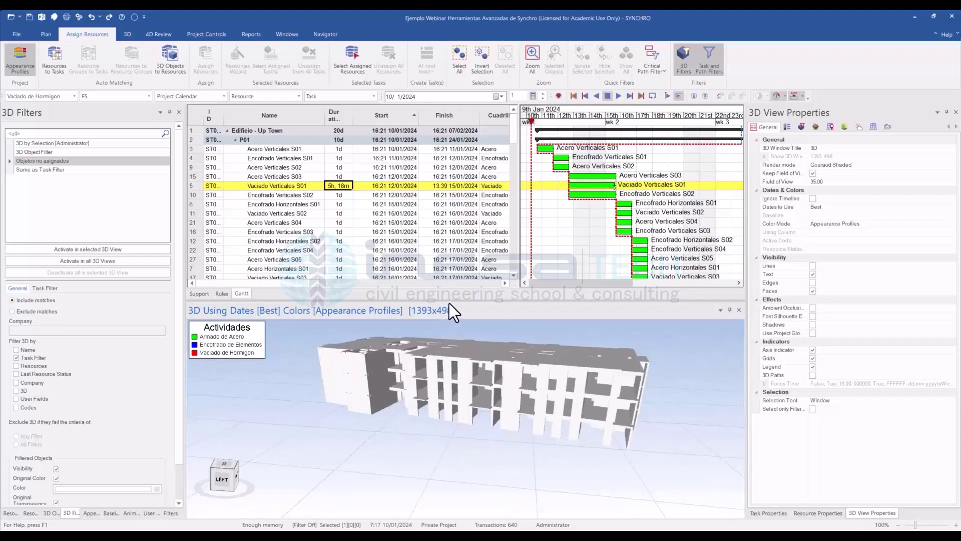
drag(450, 302, 451, 289)
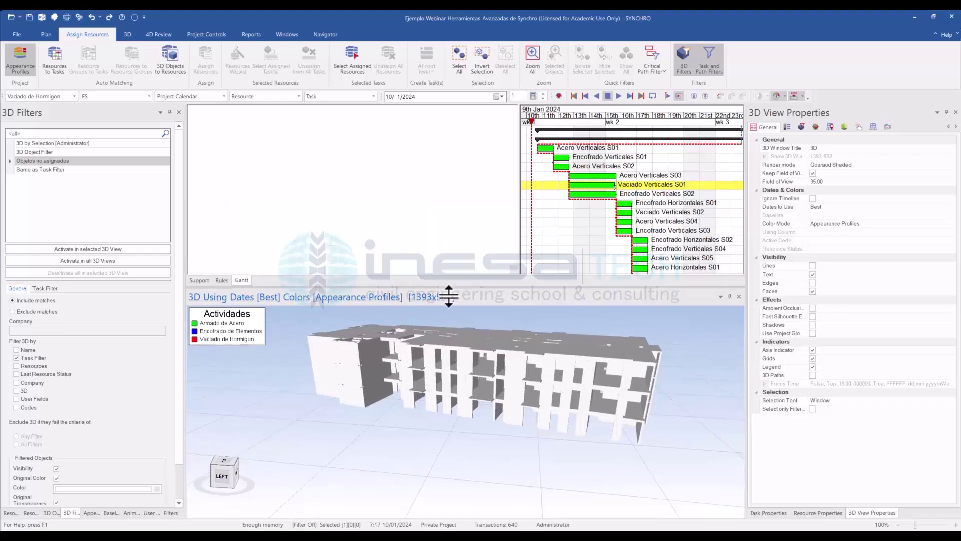
Step: Examine the building model from low and raised angles, and enlarge the 3D view a little further
scroll(388, 400, up, 1)
middle_drag(401, 436, 376, 439)
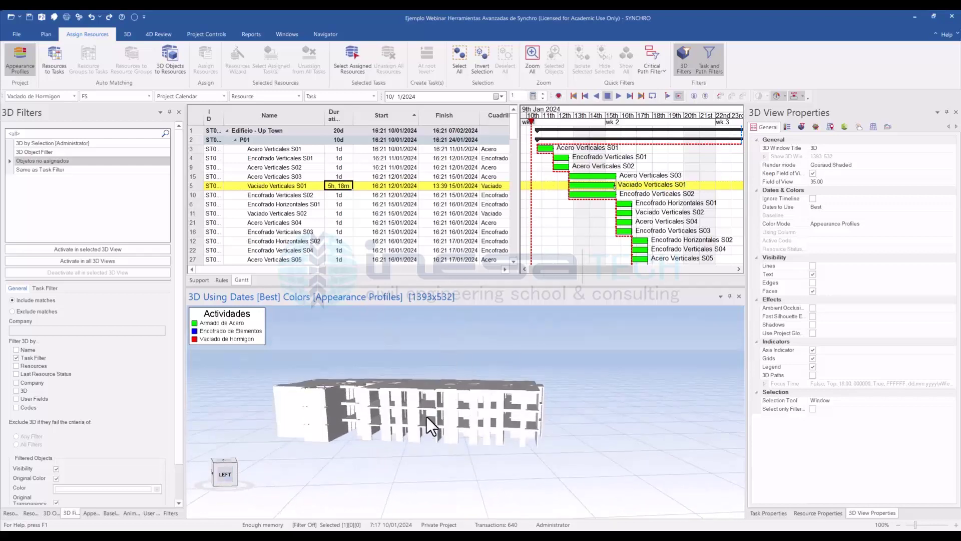
middle_drag(426, 437, 431, 457)
middle_drag(403, 412, 340, 440)
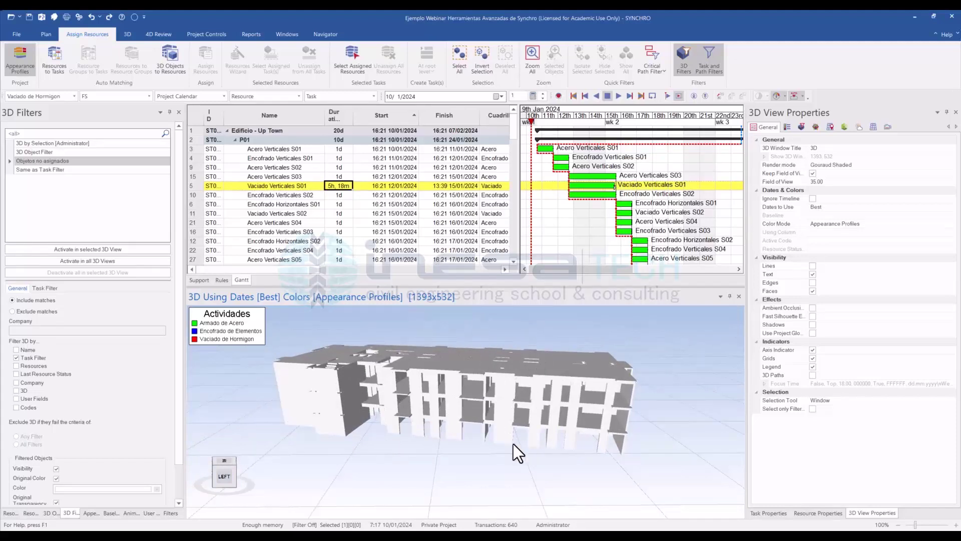
middle_drag(513, 443, 431, 396)
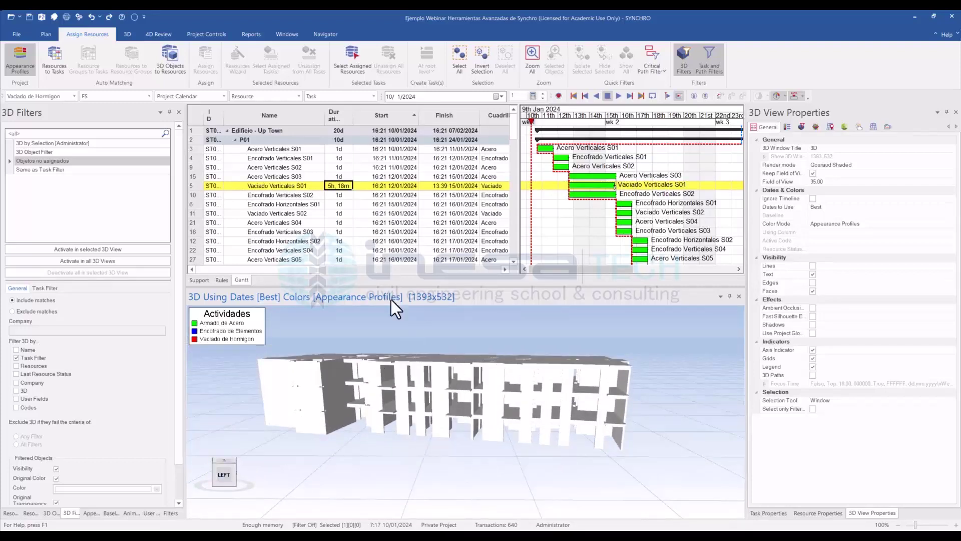
middle_drag(454, 392, 425, 361)
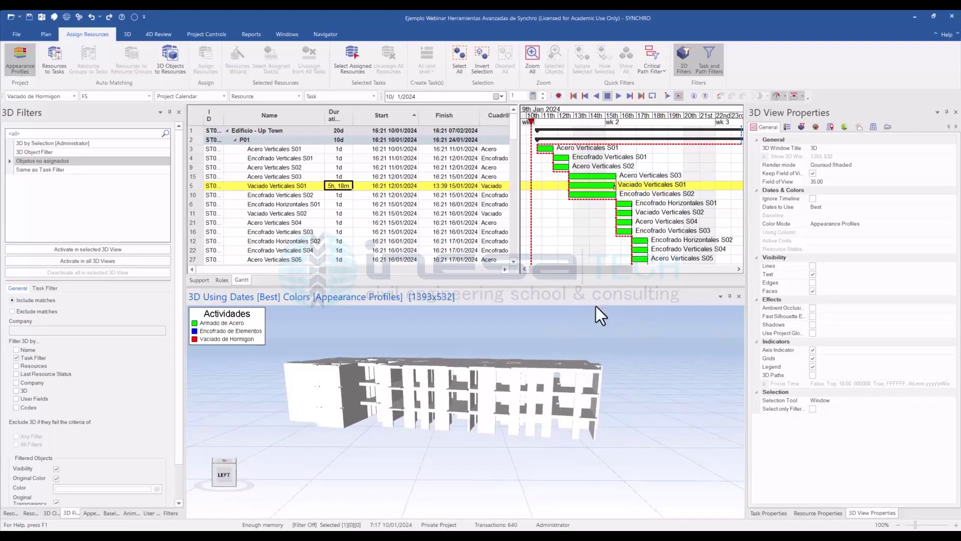
middle_drag(343, 415, 364, 401)
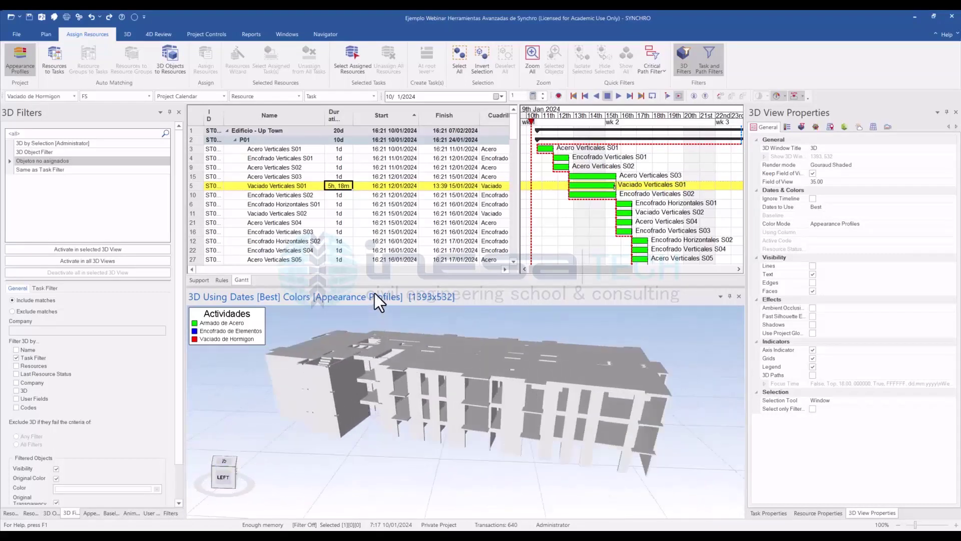
drag(378, 289, 378, 277)
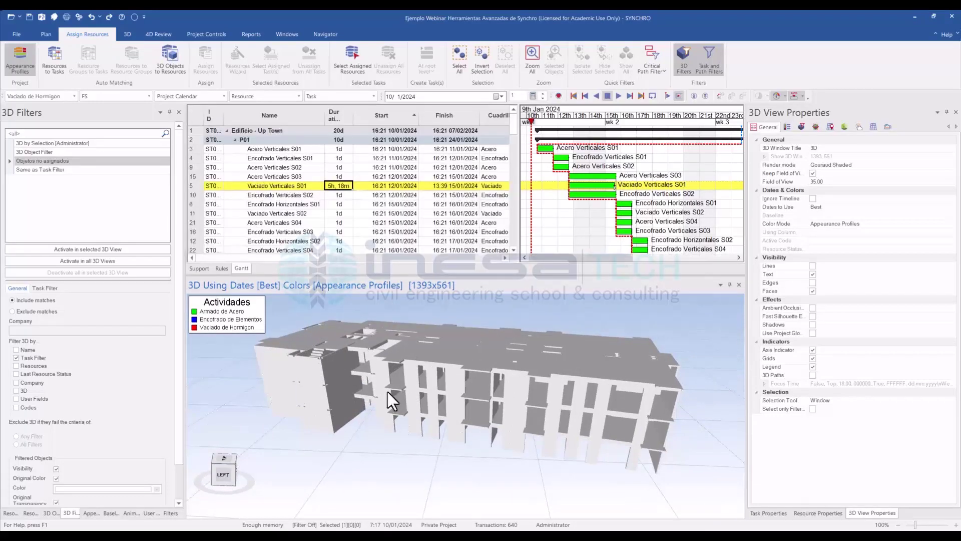
middle_drag(387, 392, 333, 419)
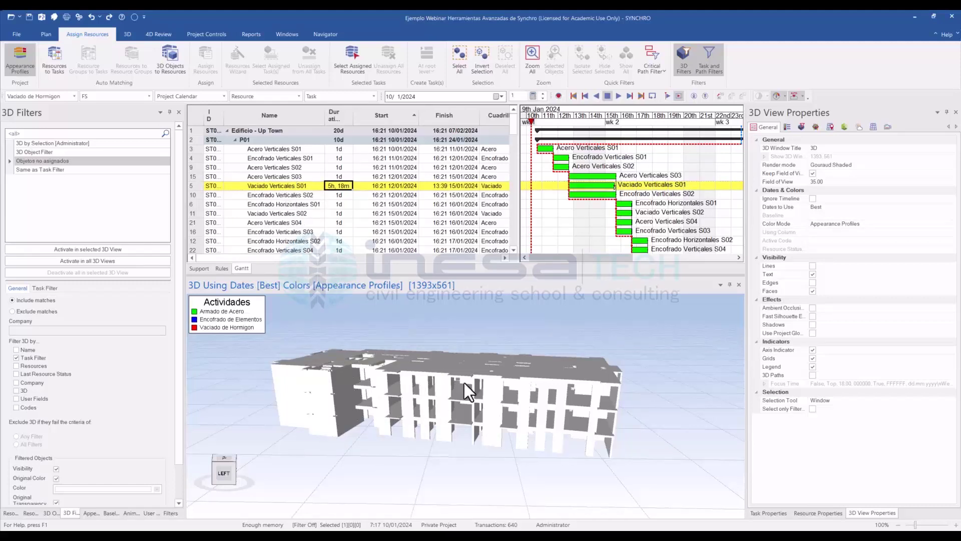
click(486, 438)
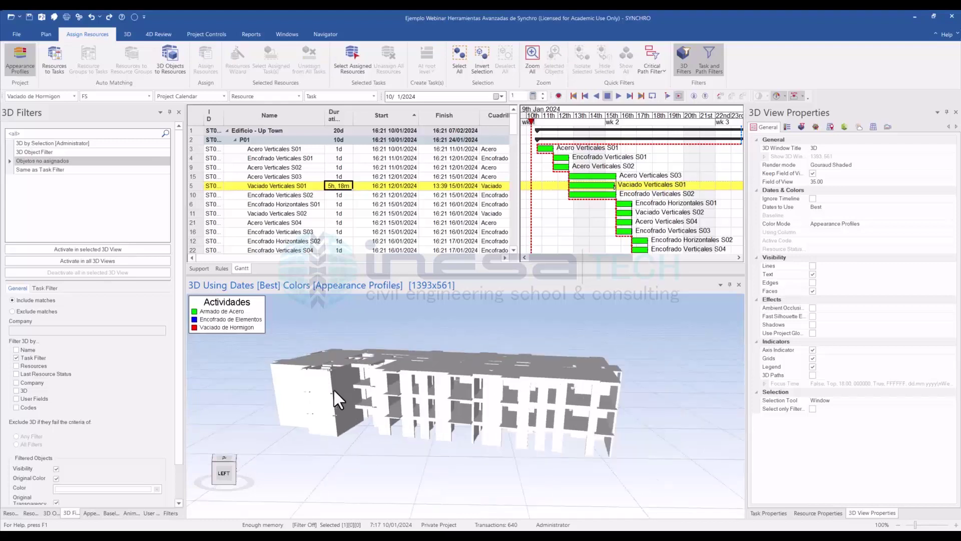
middle_drag(333, 389, 440, 444)
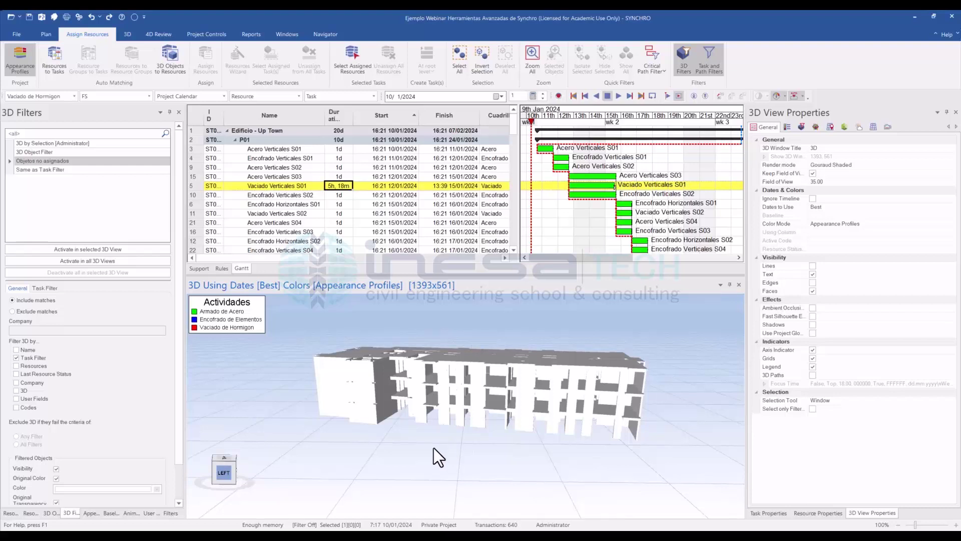
scroll(434, 447, down, 2)
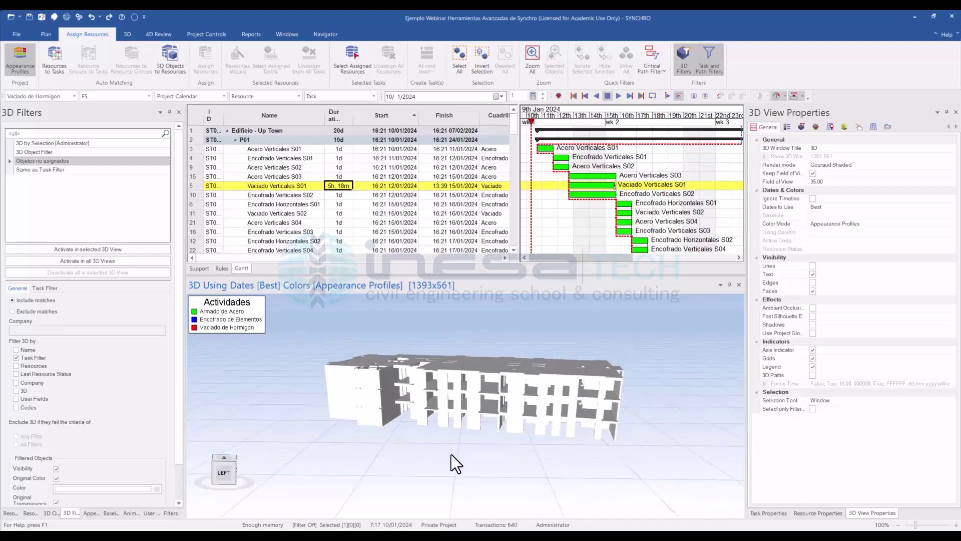
middle_drag(450, 454, 376, 386)
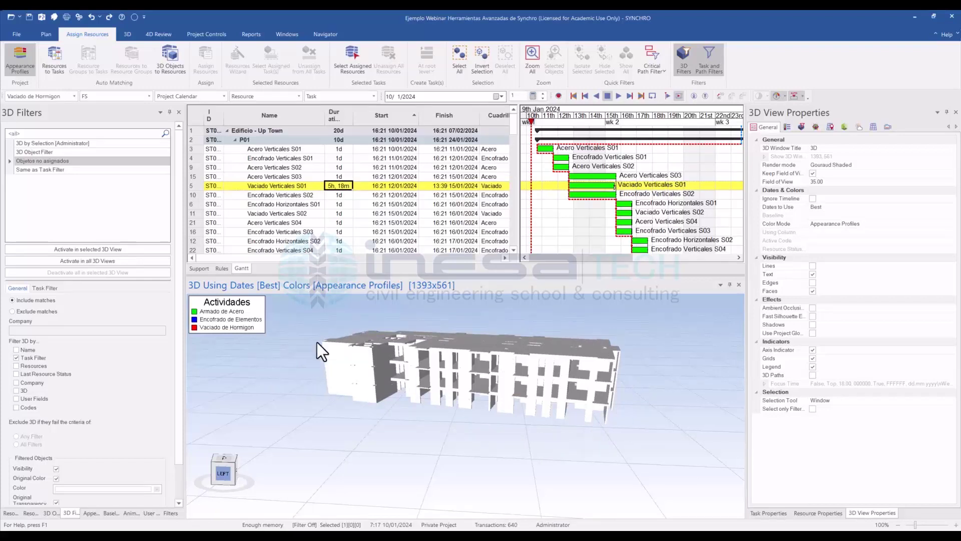
mouse_move(406, 403)
middle_down()
mouse_move(397, 422)
mouse_move(399, 401)
middle_up()
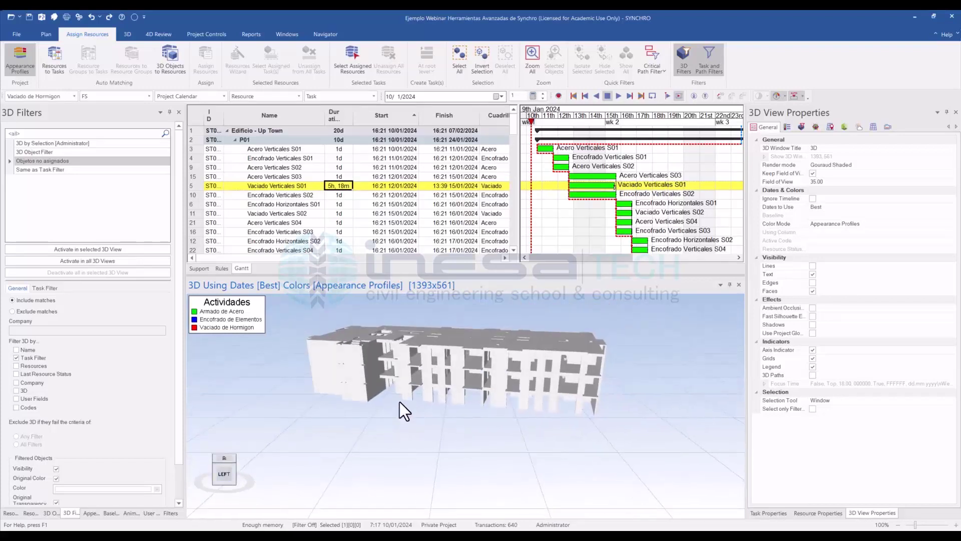
Step: Show the scene's 3D objects, browse the elements of Torre C - Estructuras rev01.ifc and collapse that file's list
click(43, 513)
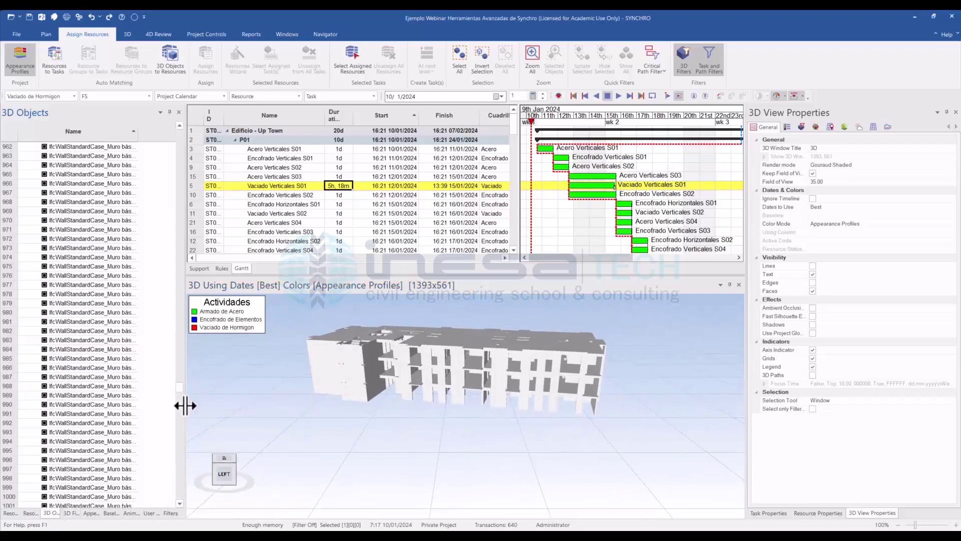
drag(178, 389, 185, 132)
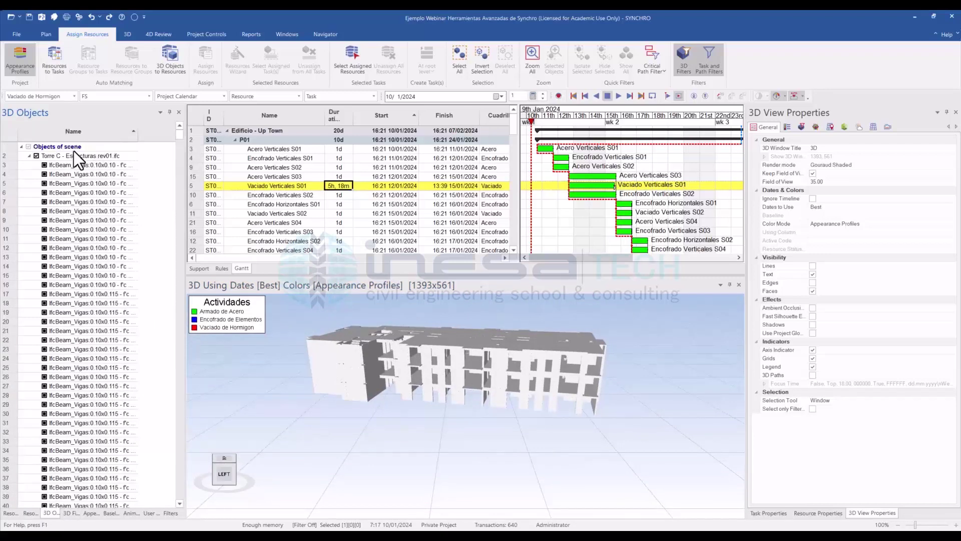
click(30, 157)
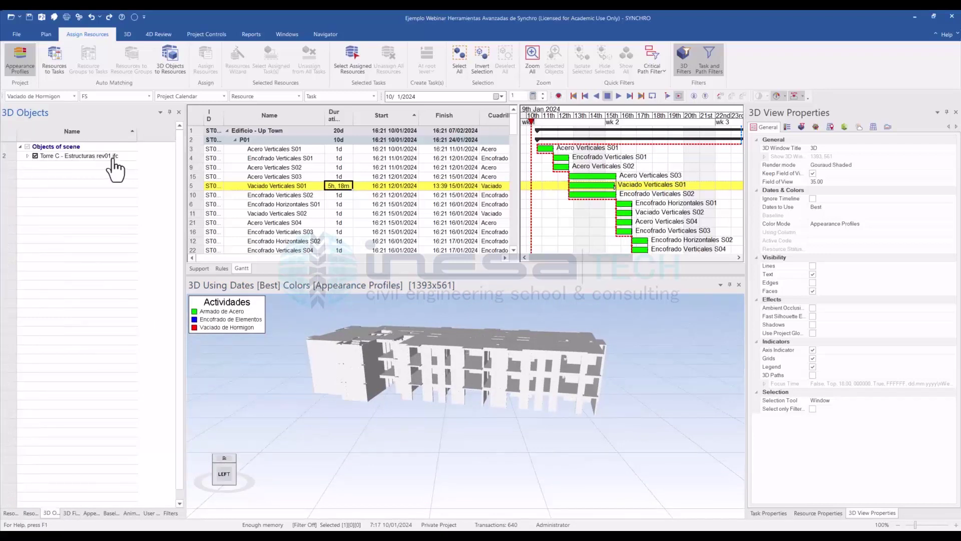
click(29, 156)
drag(177, 138, 146, 500)
drag(147, 422, 168, 128)
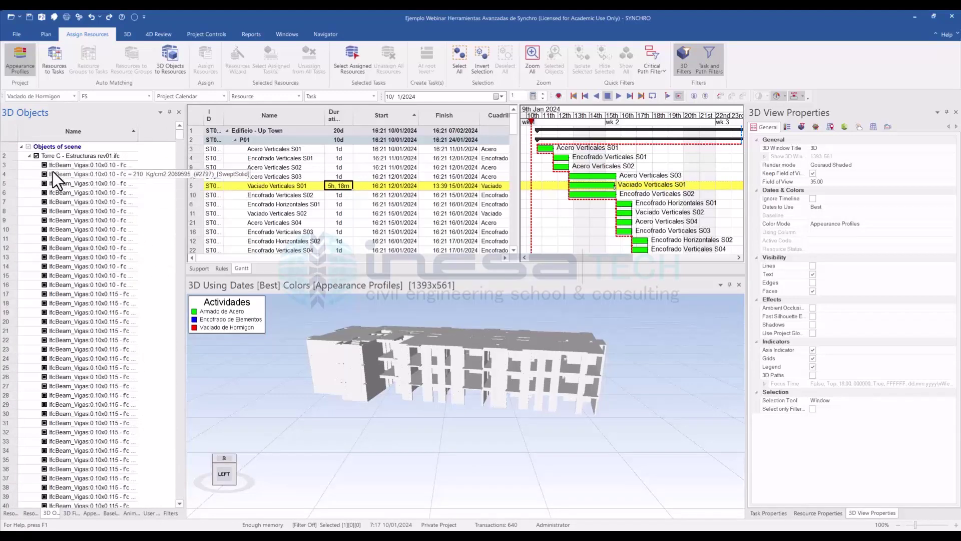
click(30, 156)
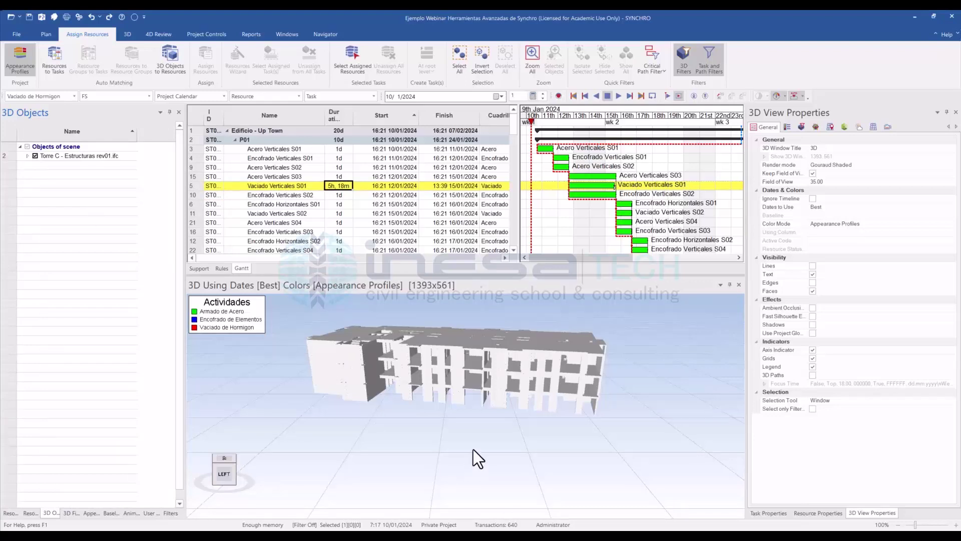
Step: Select a ground-floor wall on the building's long facade and review its user fields in the resource properties
scroll(429, 415, up, 2)
click(461, 393)
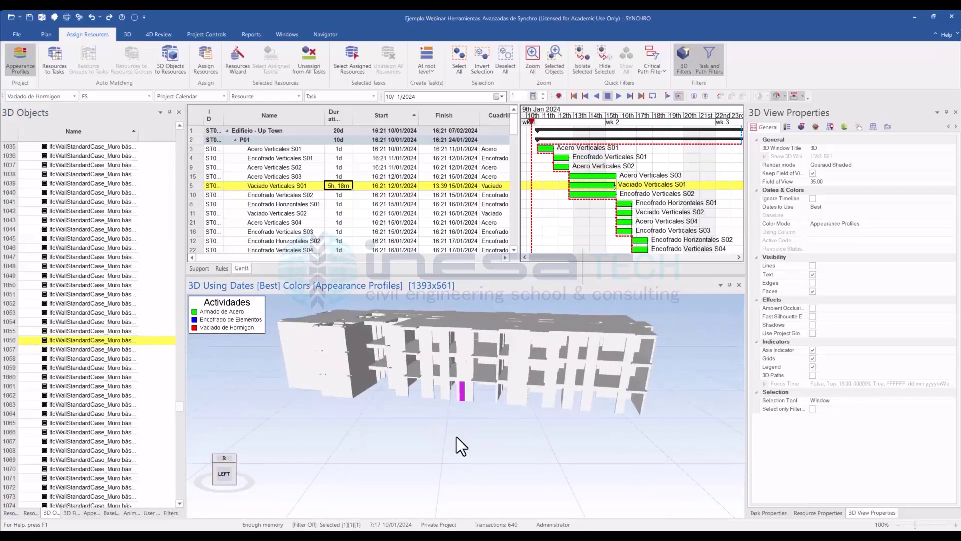
click(814, 511)
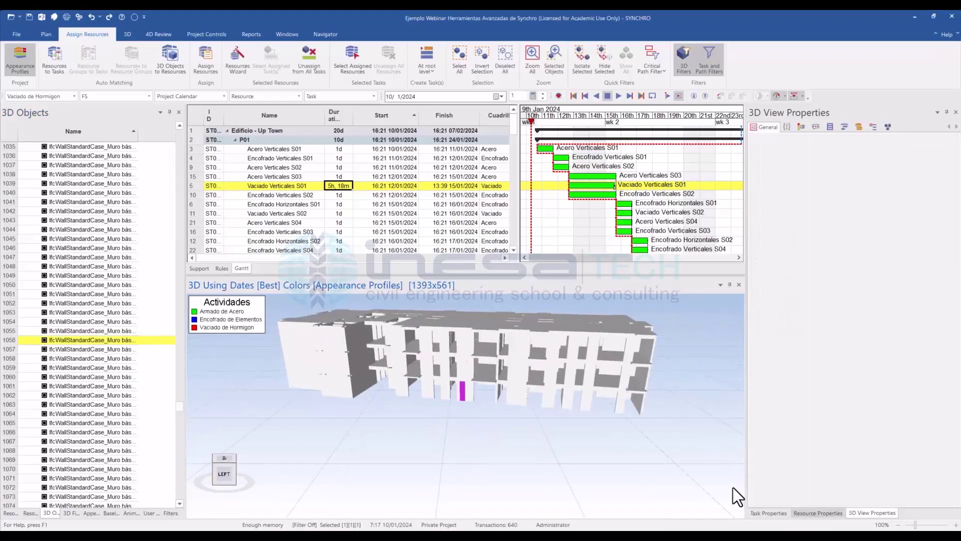
click(789, 127)
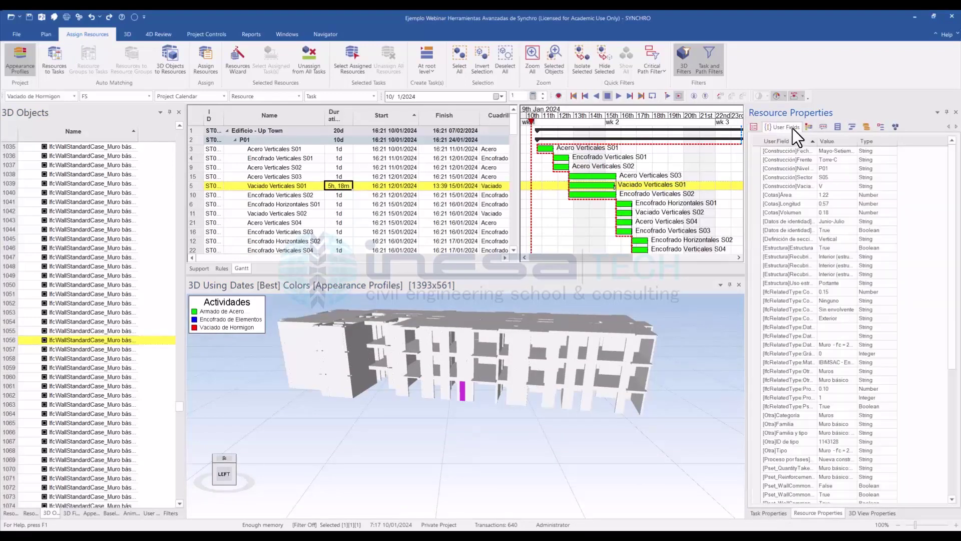
scroll(851, 278, down, 3)
scroll(835, 283, down, 2)
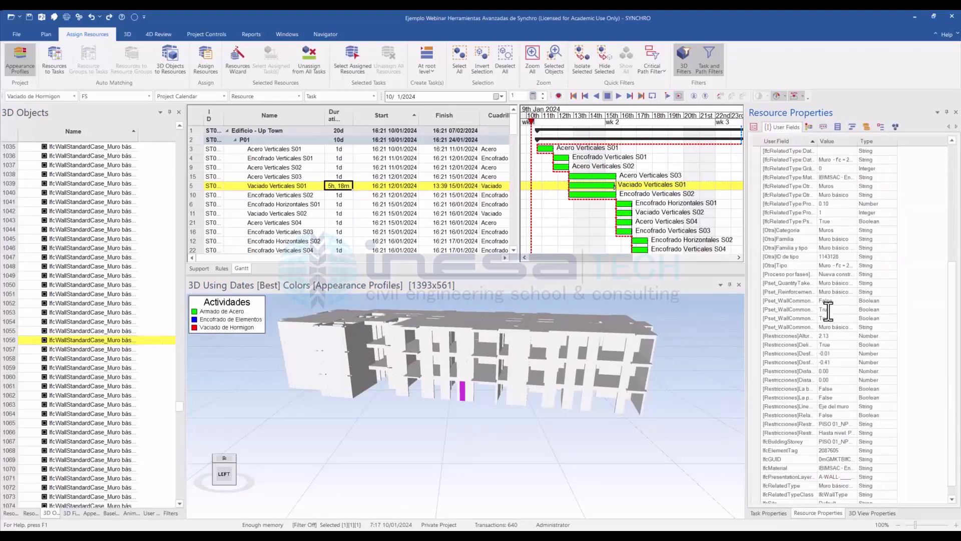
Step: Review the selected wall's user fields back to the first entries and widen the column of field names
scroll(843, 465, up, 3)
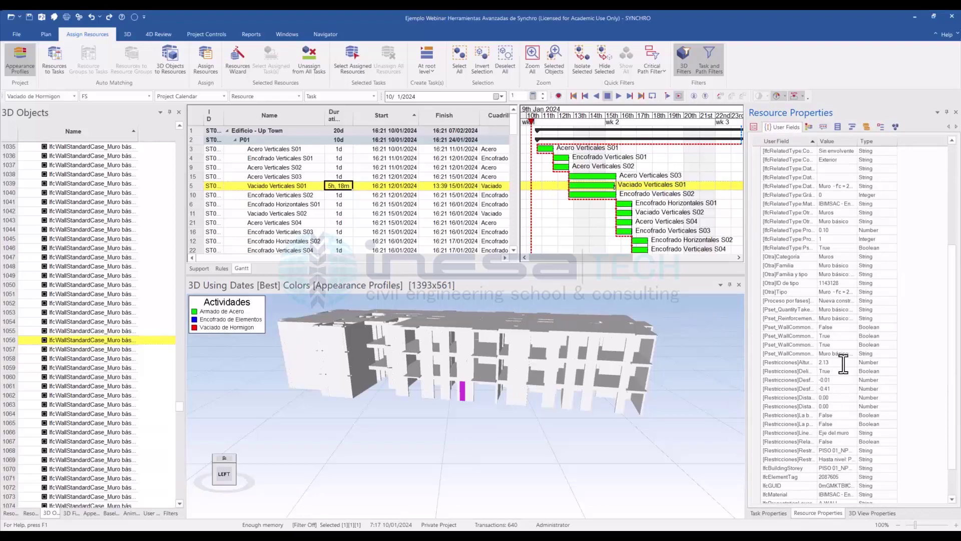
scroll(843, 364, up, 3)
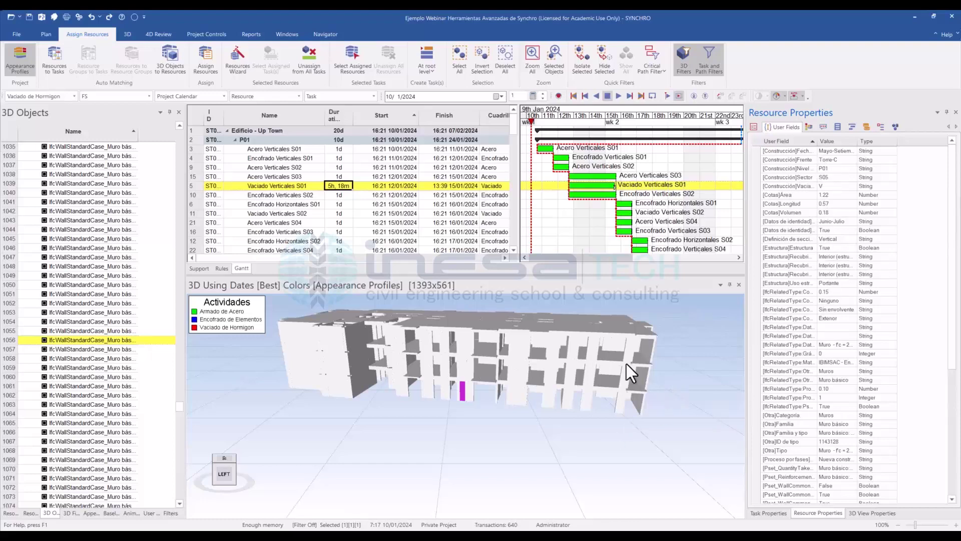
mouse_move(475, 419)
middle_down()
mouse_move(464, 434)
mouse_move(487, 412)
middle_up()
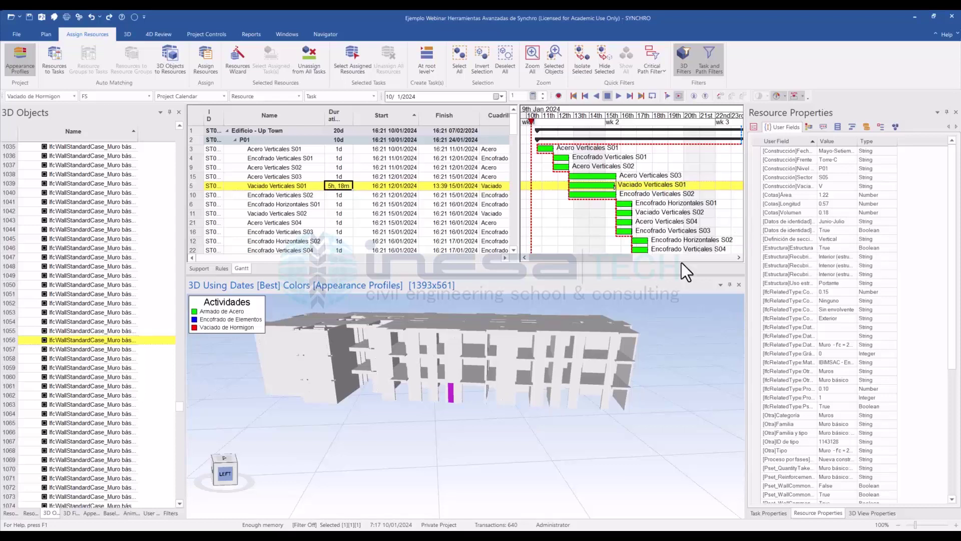
drag(305, 257, 310, 131)
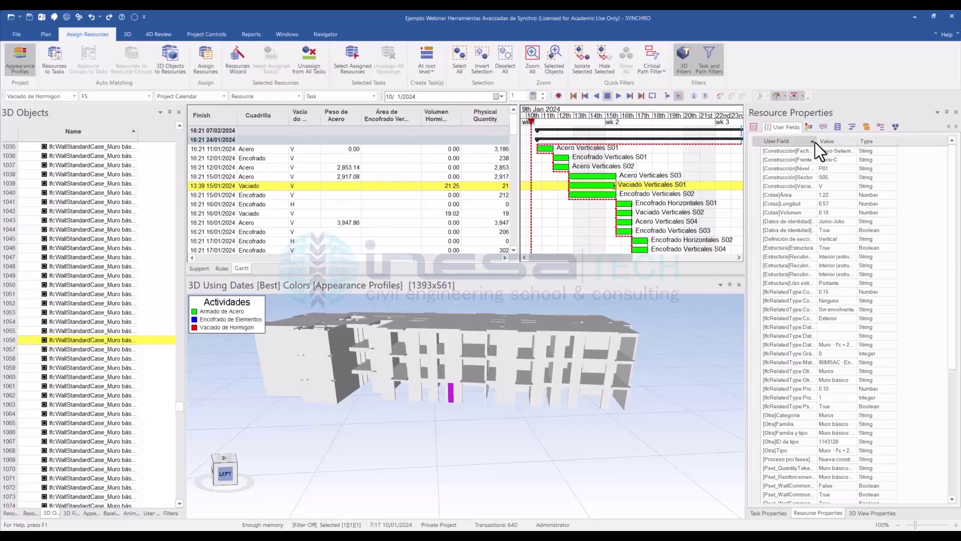
drag(815, 142, 823, 143)
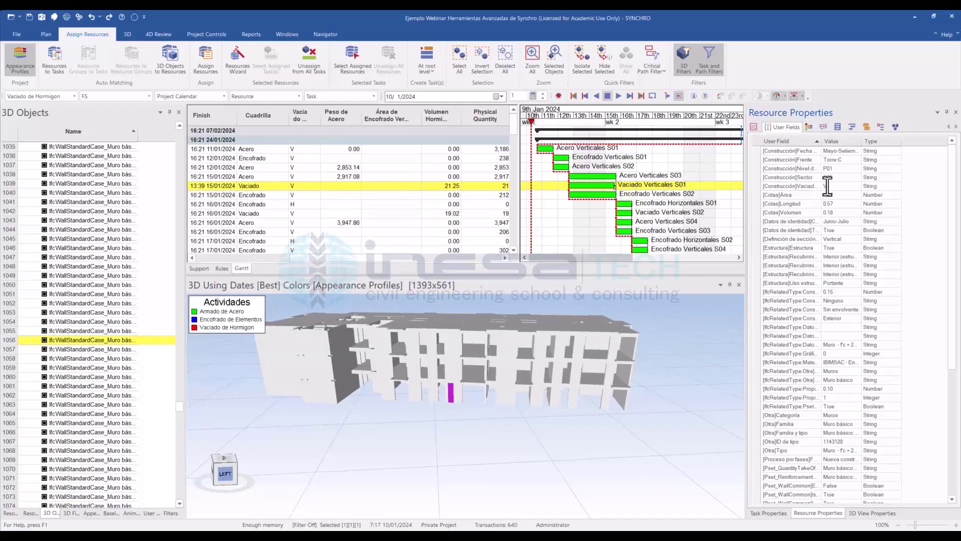
Step: Review the crew, pour type, steel weight, formwork area and concrete volume values down the schedule's tasks
drag(386, 257, 362, 225)
scroll(367, 223, down, 3)
scroll(380, 218, down, 2)
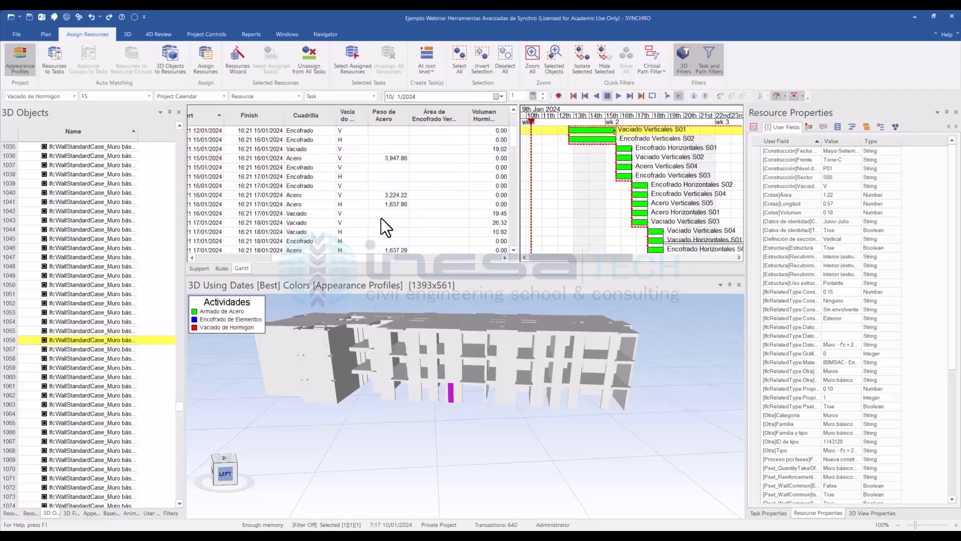
drag(374, 260, 384, 233)
scroll(353, 191, down, 2)
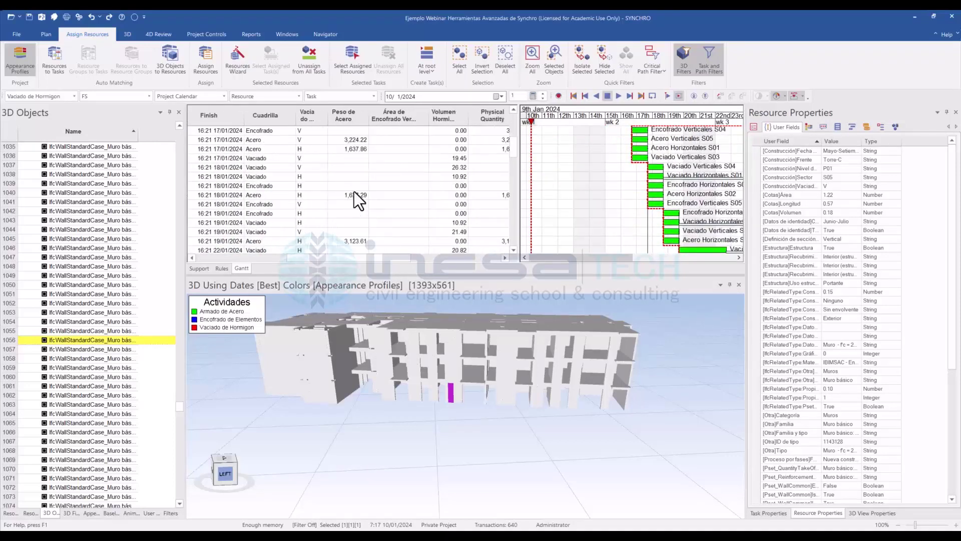
Step: Add the user fields Planta and Sector as columns in the schedule's task table
right_click(309, 129)
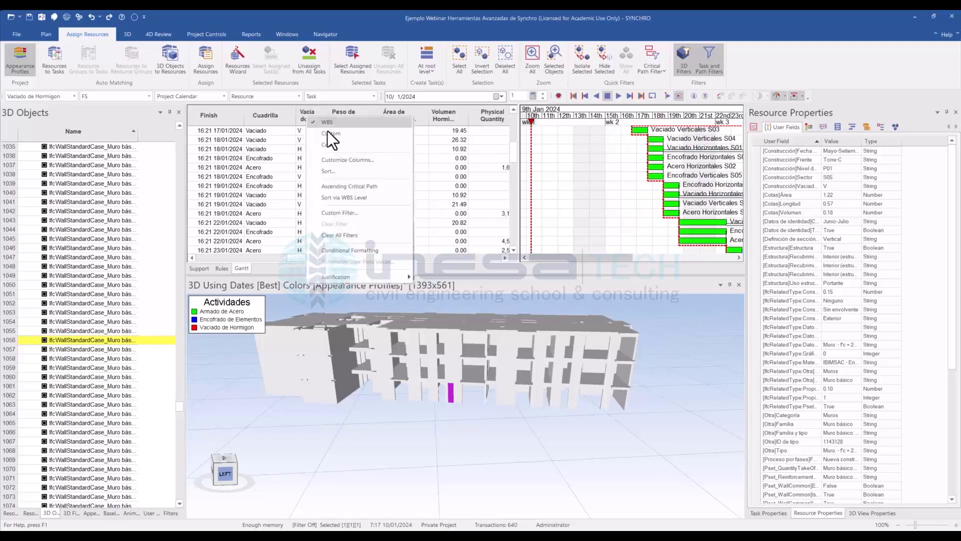
click(352, 159)
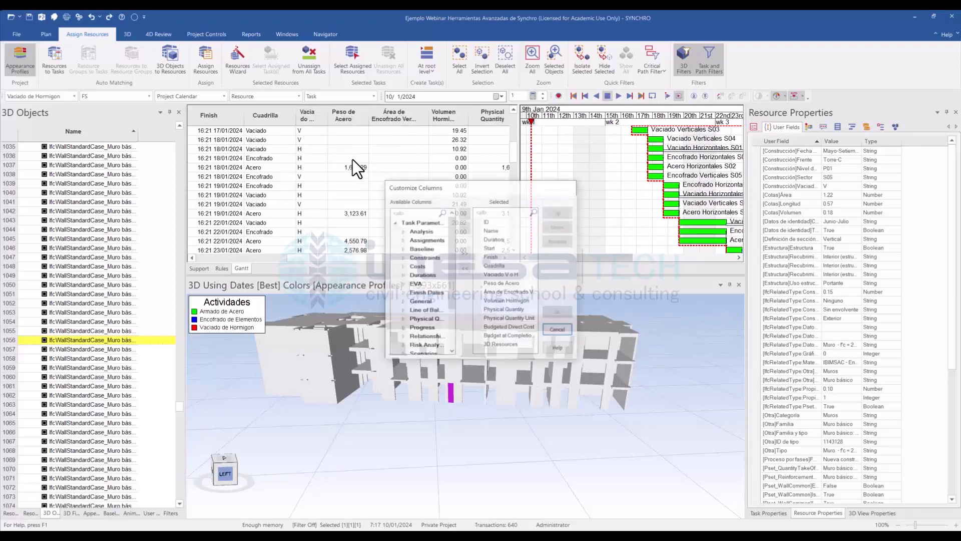
scroll(409, 315, down, 2)
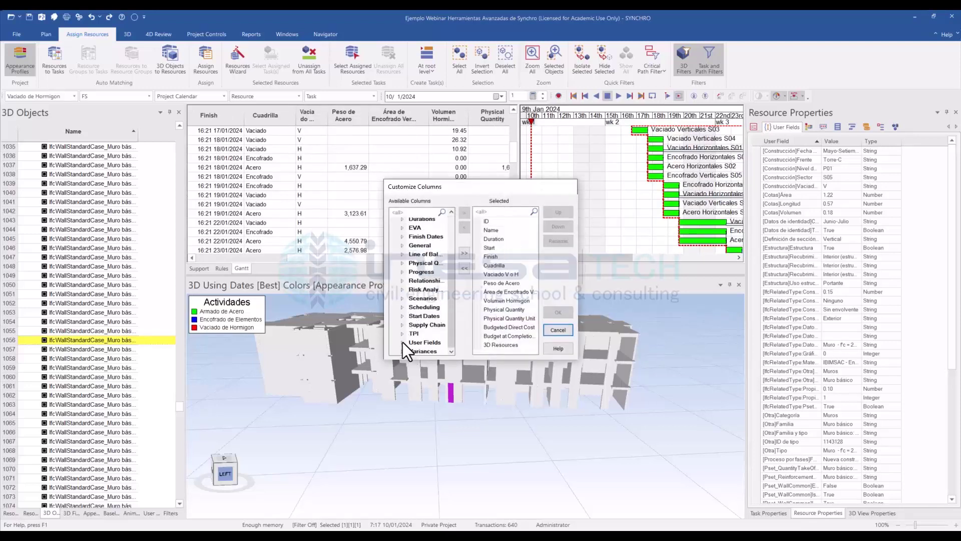
click(402, 342)
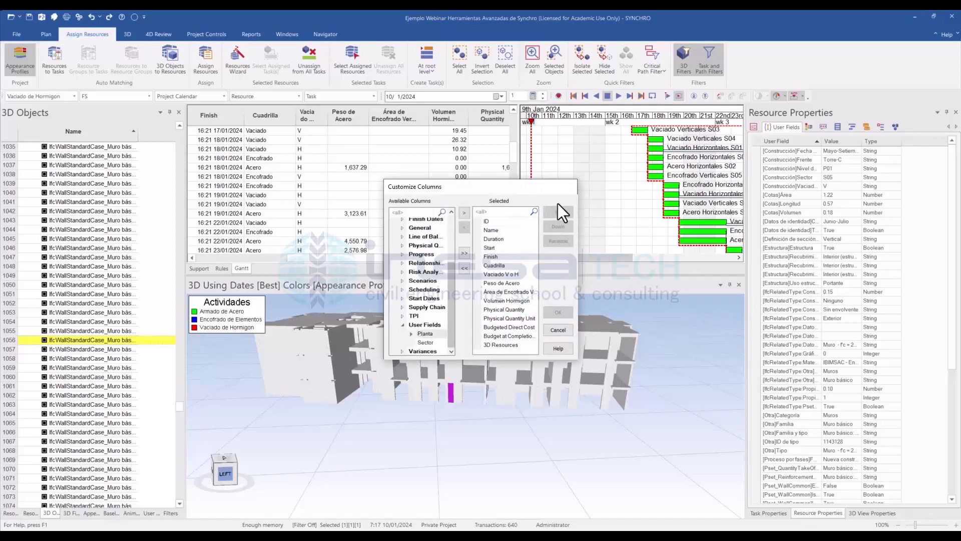
click(468, 212)
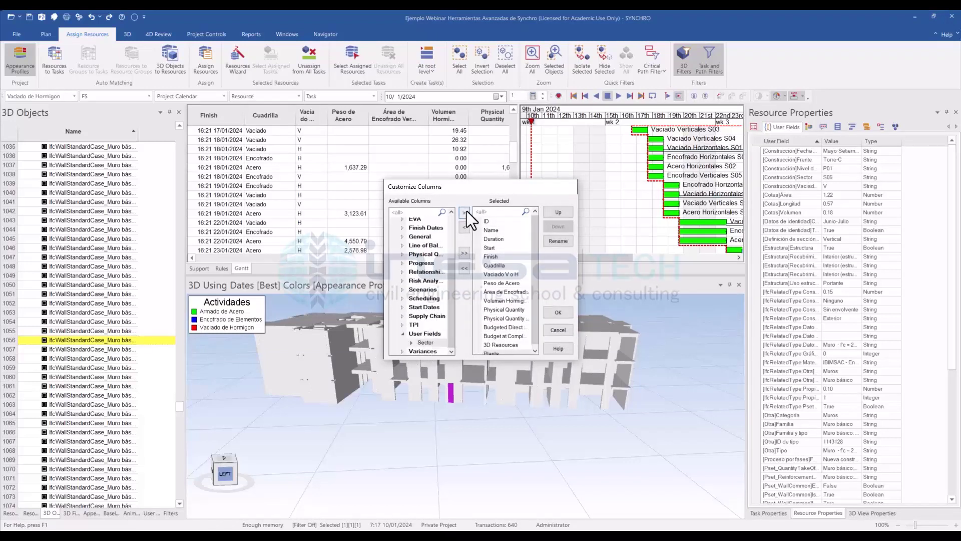
click(553, 312)
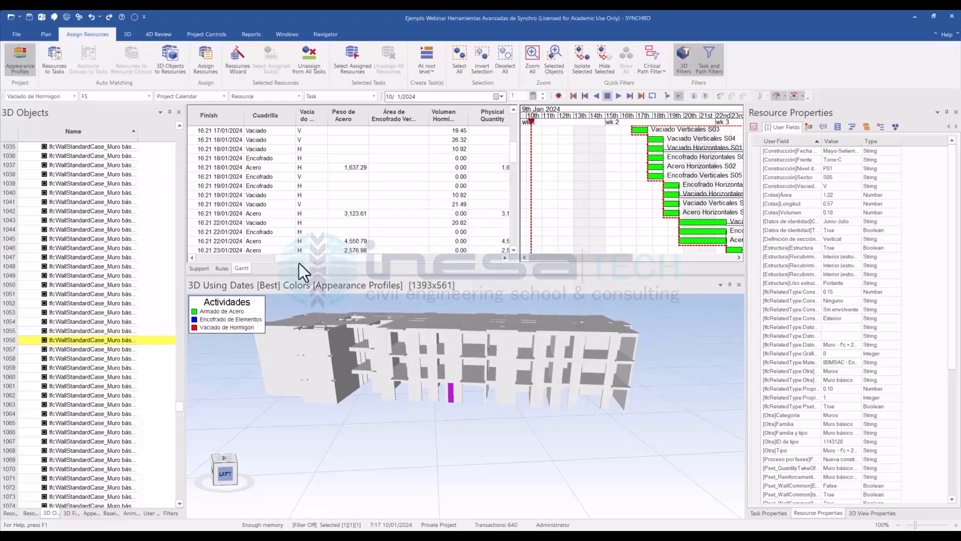
Step: Check the Sector and Planta columns of the tasks and return to the schedule's first tasks and columns
drag(291, 259, 396, 257)
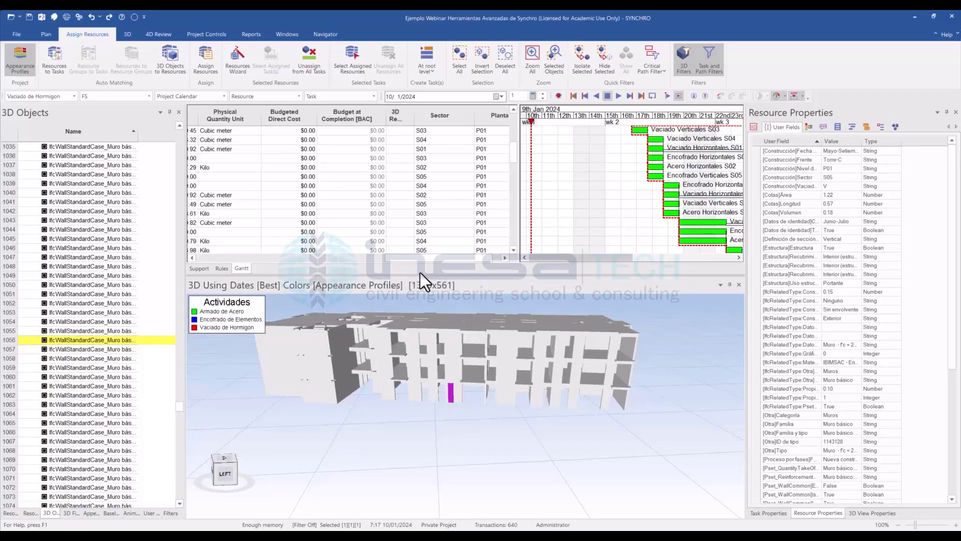
drag(429, 260, 359, 242)
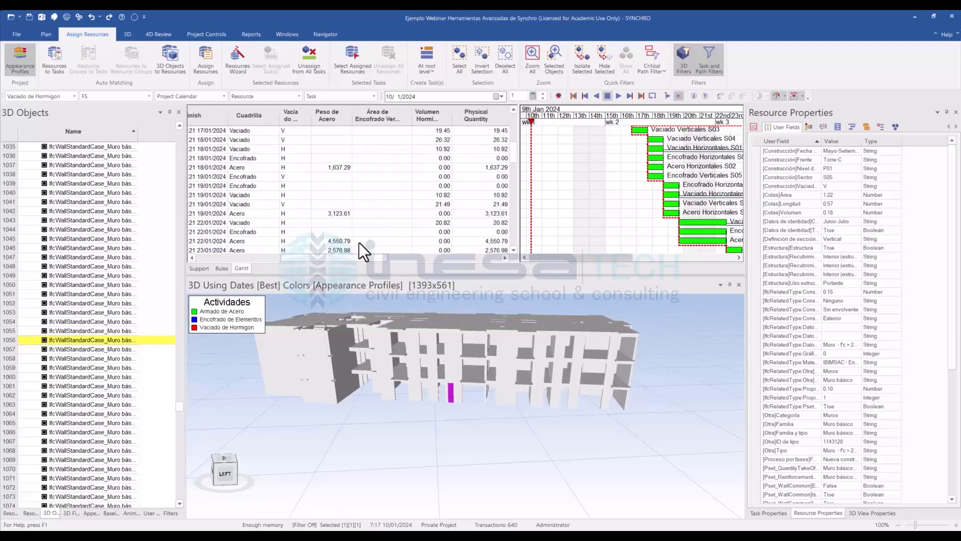
scroll(460, 169, up, 5)
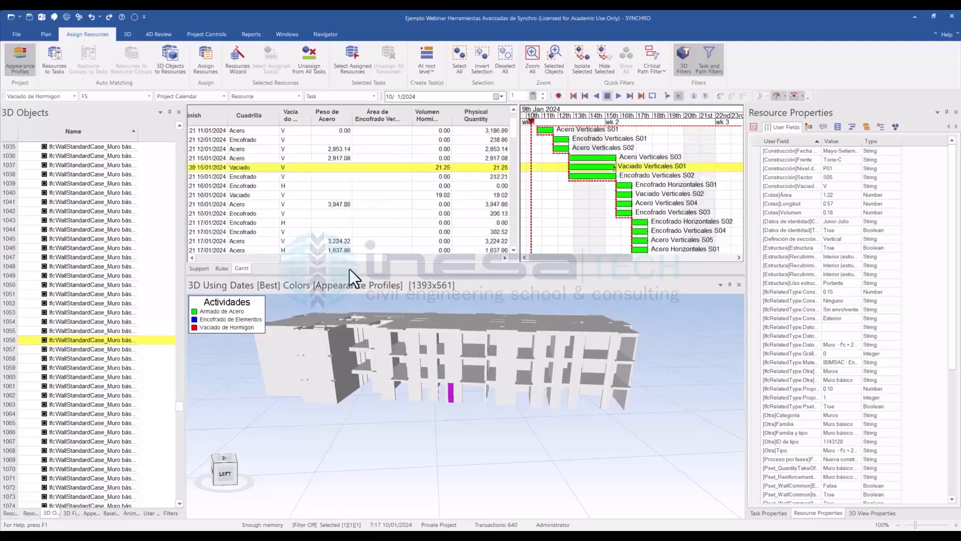
drag(346, 261, 272, 251)
scroll(298, 209, up, 1)
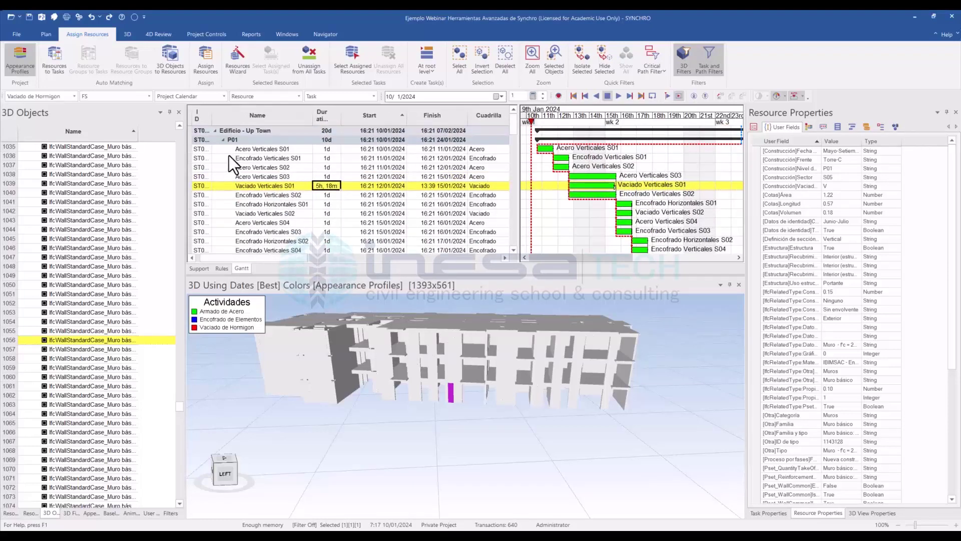
Step: Compare the P01 tasks' quantities, Sector and Planta values with the construction user fields of the selected wall
click(222, 139)
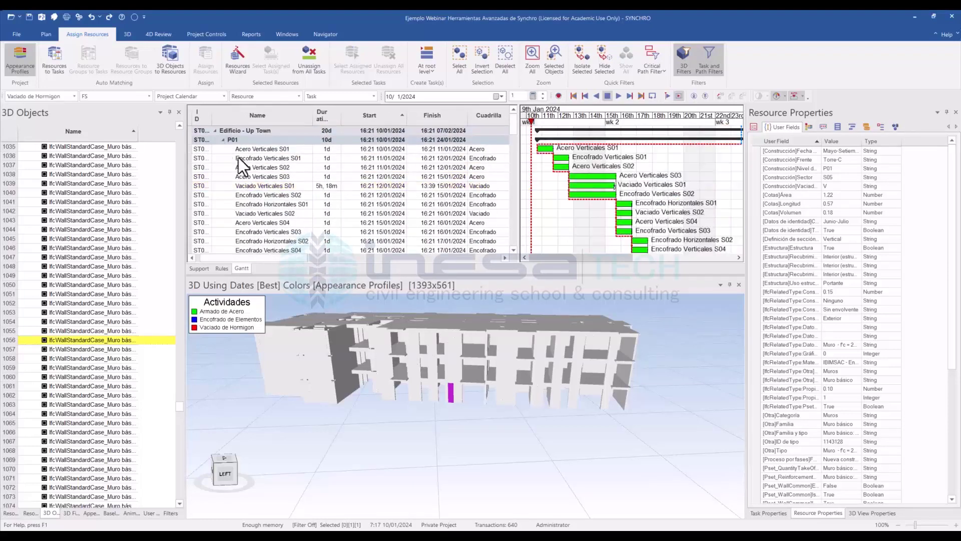
drag(289, 256, 505, 269)
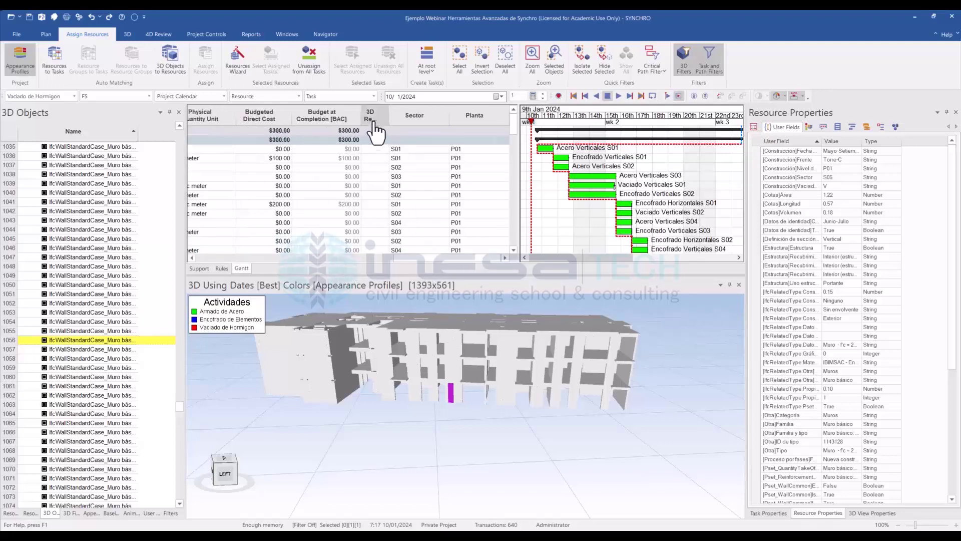
click(341, 257)
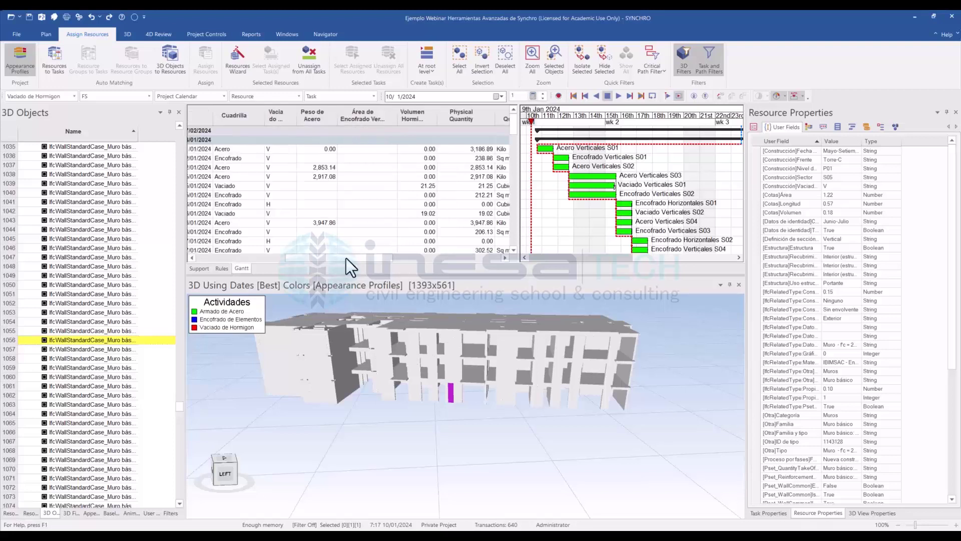
drag(347, 257, 467, 254)
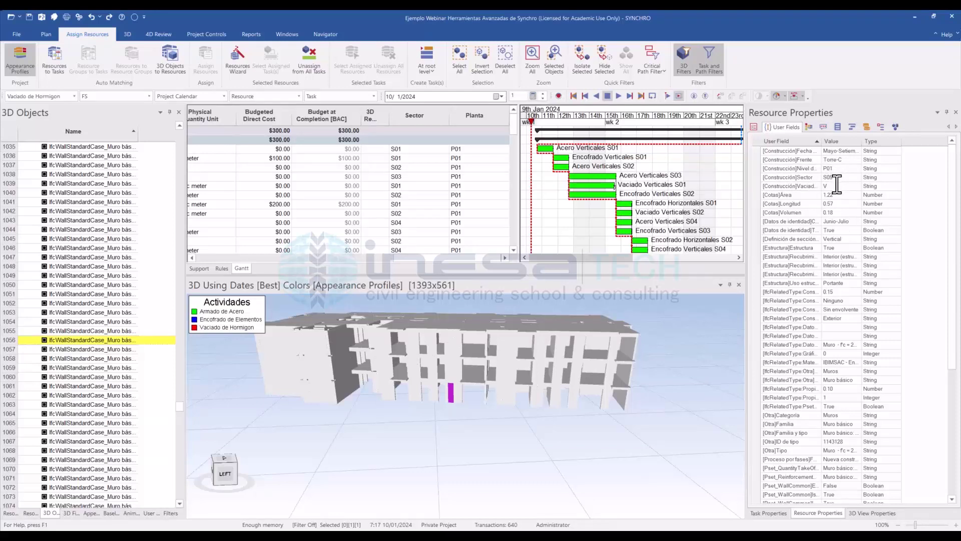
scroll(836, 213, down, 6)
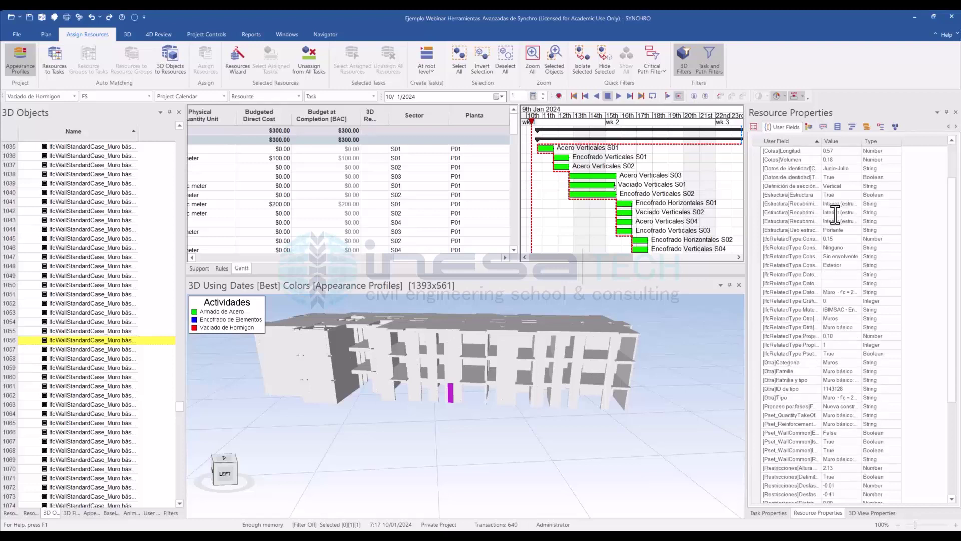
scroll(835, 212, up, 6)
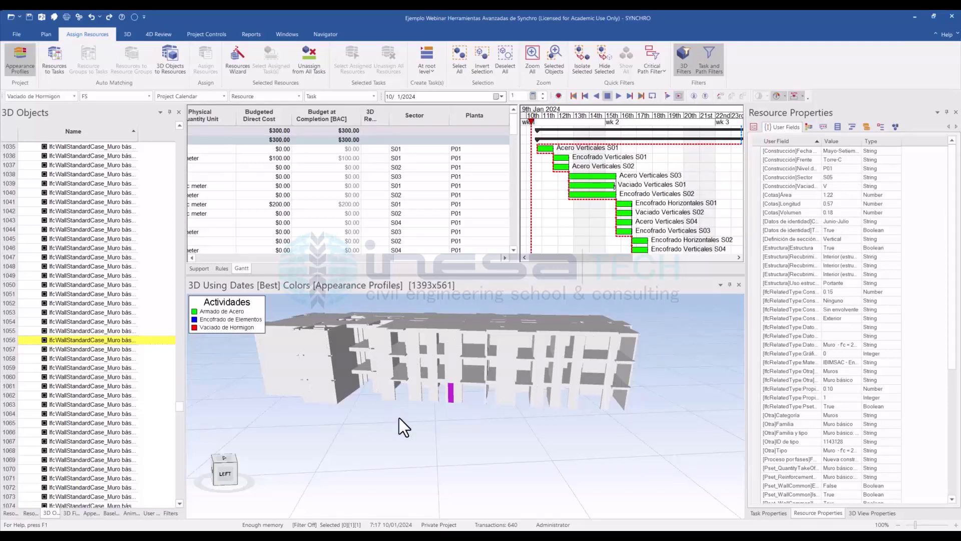
Step: Clear the wall selection and move the schedule's focus date back to 9/1/2024, before the first task
scroll(413, 419, down, 1)
middle_drag(414, 417, 435, 426)
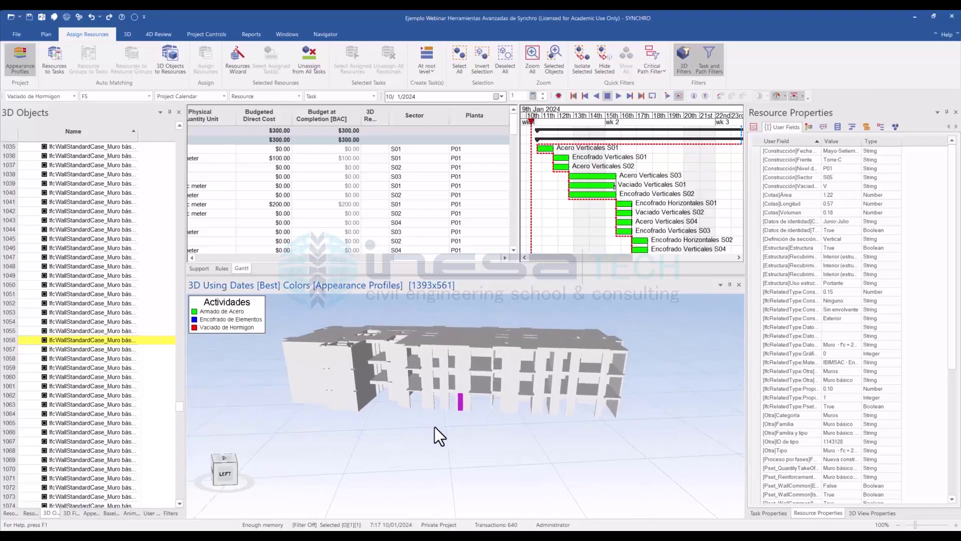
click(476, 435)
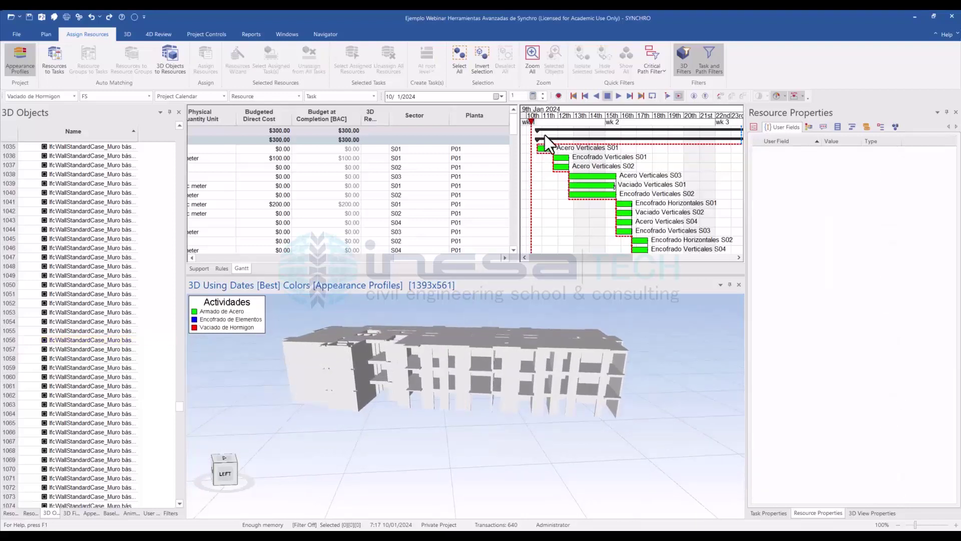
mouse_move(535, 122)
mouse_down()
mouse_move(688, 155)
mouse_move(533, 156)
mouse_move(685, 169)
mouse_move(539, 164)
mouse_up()
drag(539, 122, 554, 124)
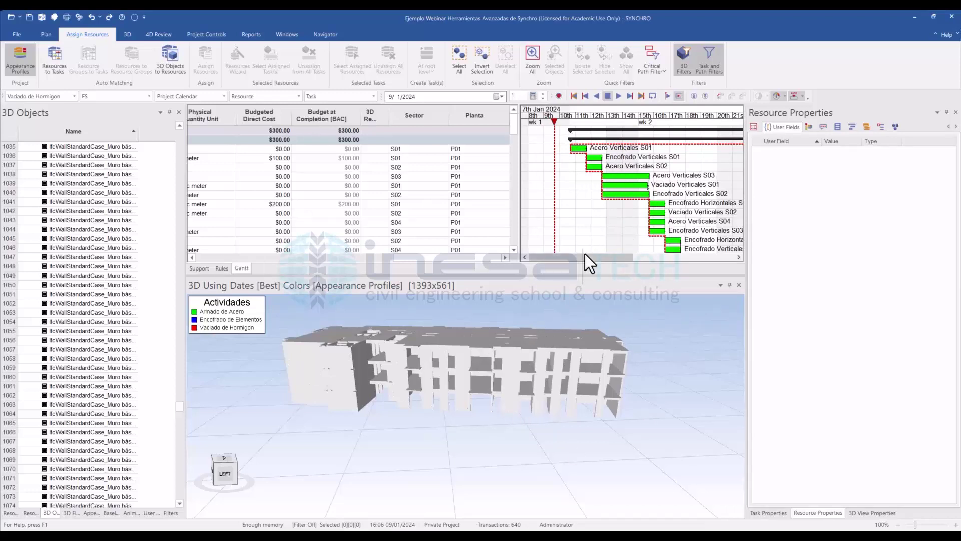
scroll(386, 367, down, 1)
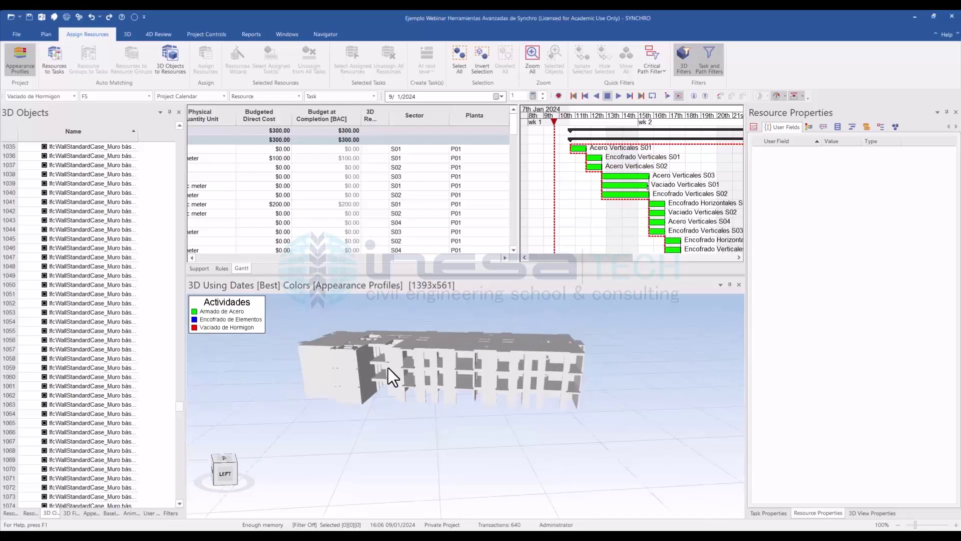
scroll(388, 367, up, 2)
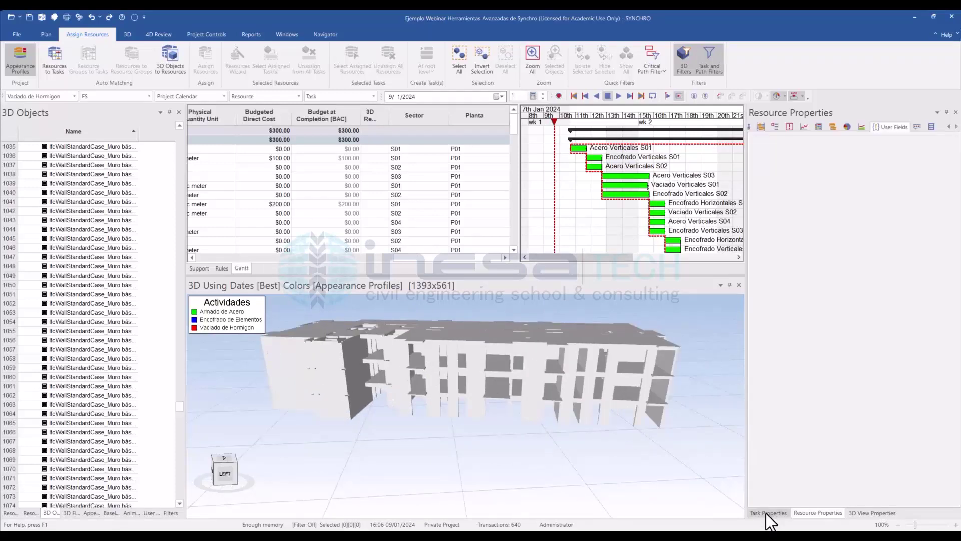
Step: Select another ground-floor wall on the building's long facade and show its user fields in the resource properties
click(766, 512)
click(815, 512)
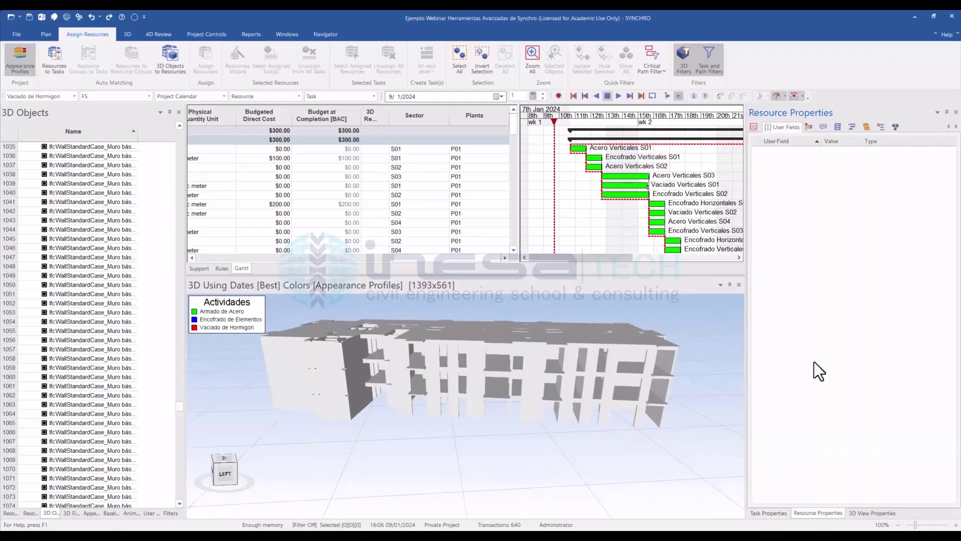
click(753, 127)
click(786, 127)
click(564, 415)
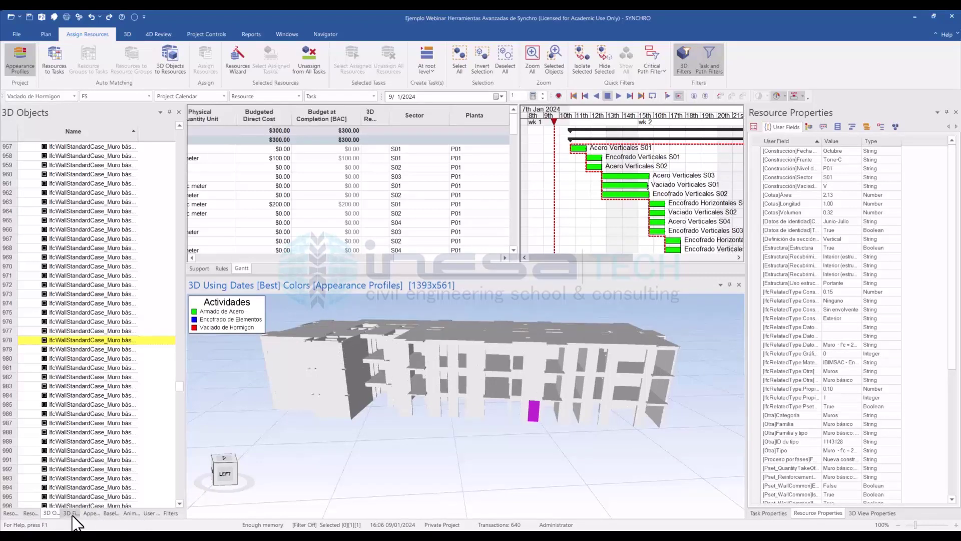
Step: Show the general page of the task properties and open the list of the project's task user fields
click(31, 512)
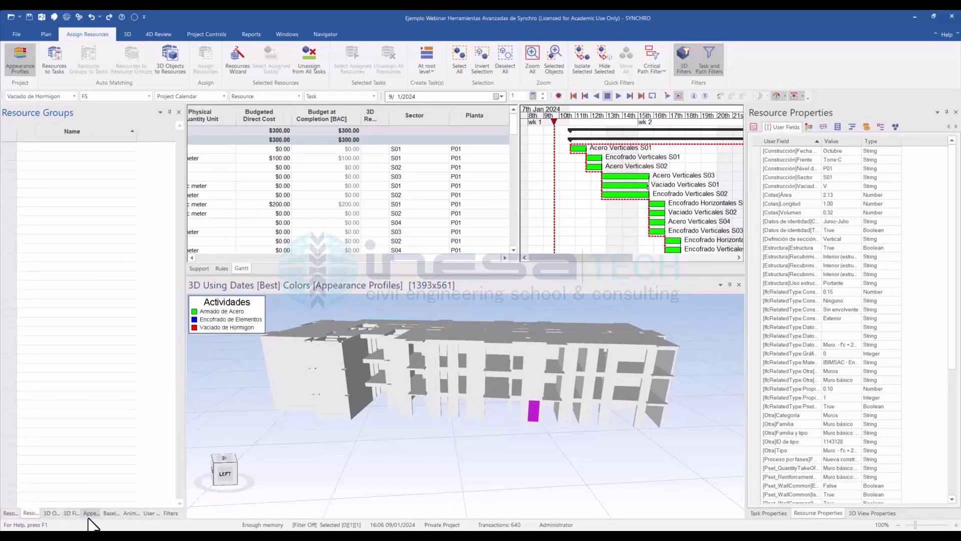
click(292, 34)
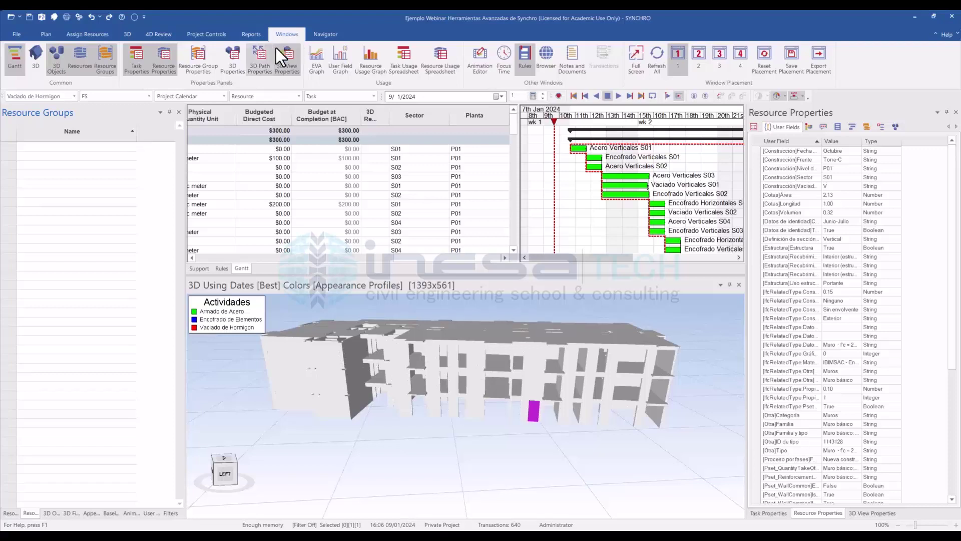
click(332, 34)
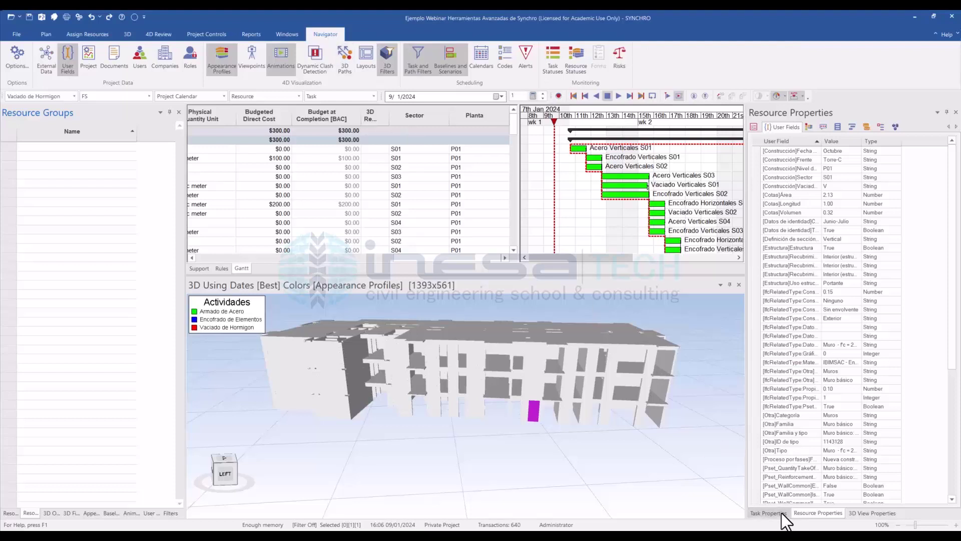
click(769, 513)
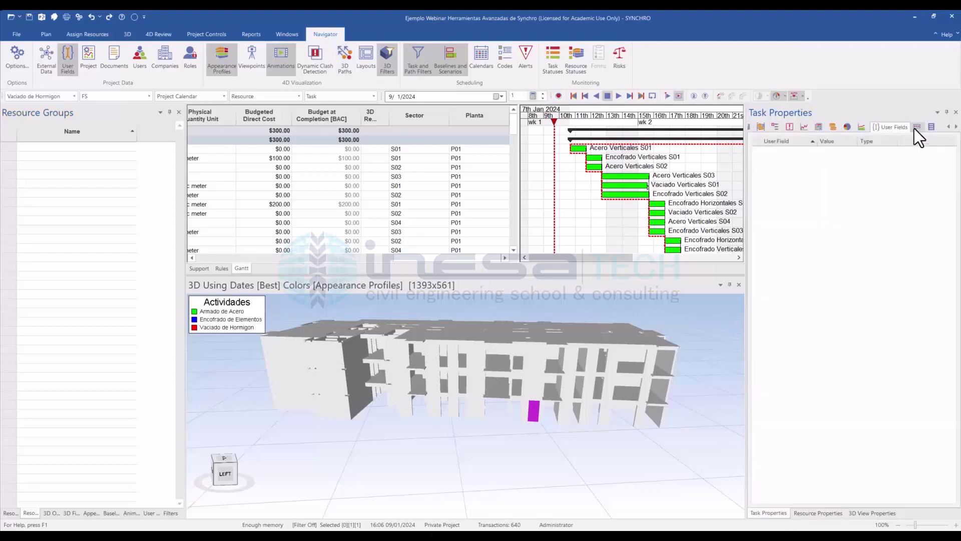
click(948, 126)
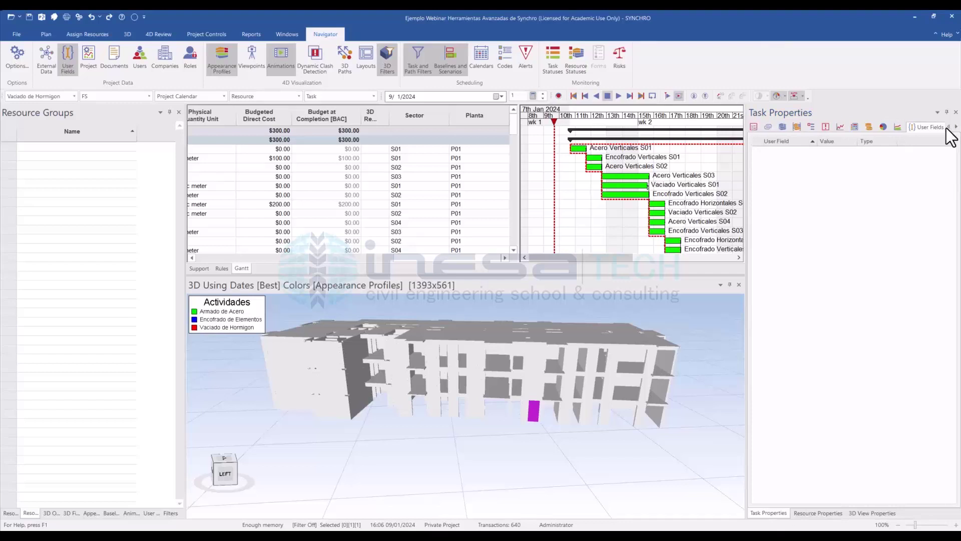
click(755, 126)
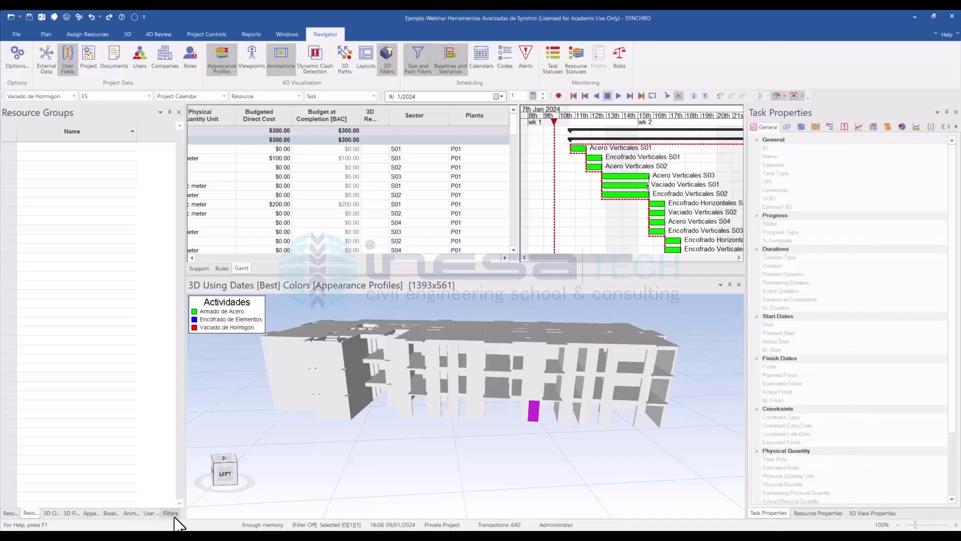
click(152, 512)
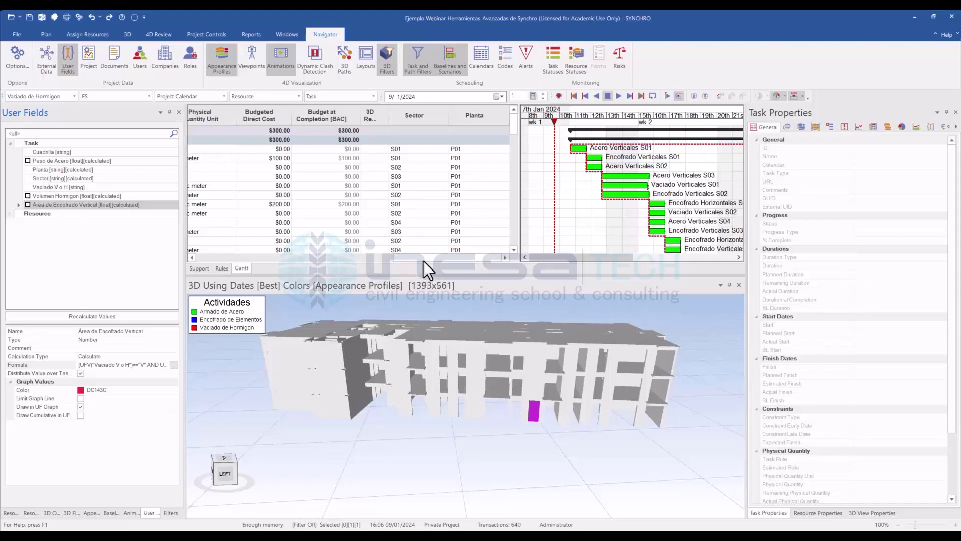
Step: Check the tasks' Cuadrilla, Vaciado V o H and calculated quantity columns, and return to the schedule's first columns
drag(423, 260, 310, 188)
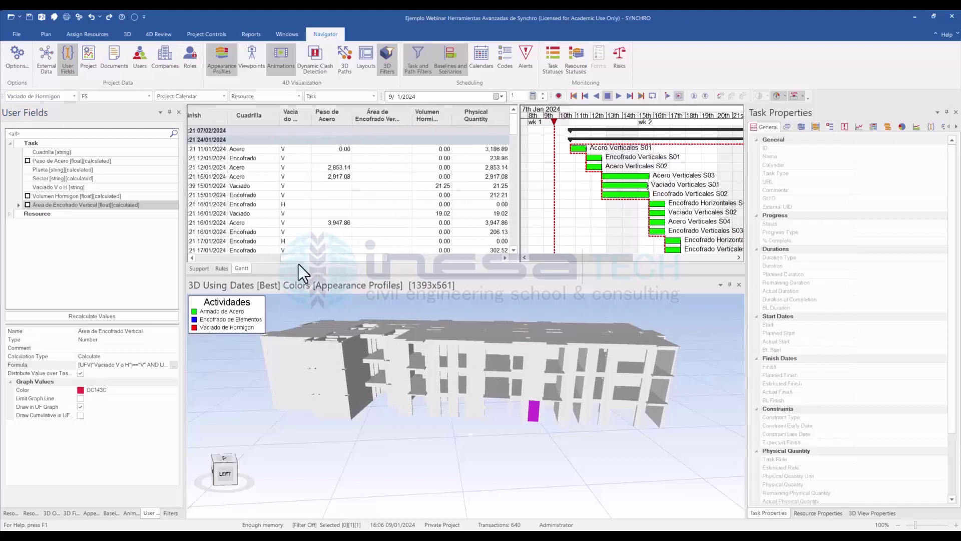
drag(284, 258, 296, 259)
scroll(300, 202, down, 2)
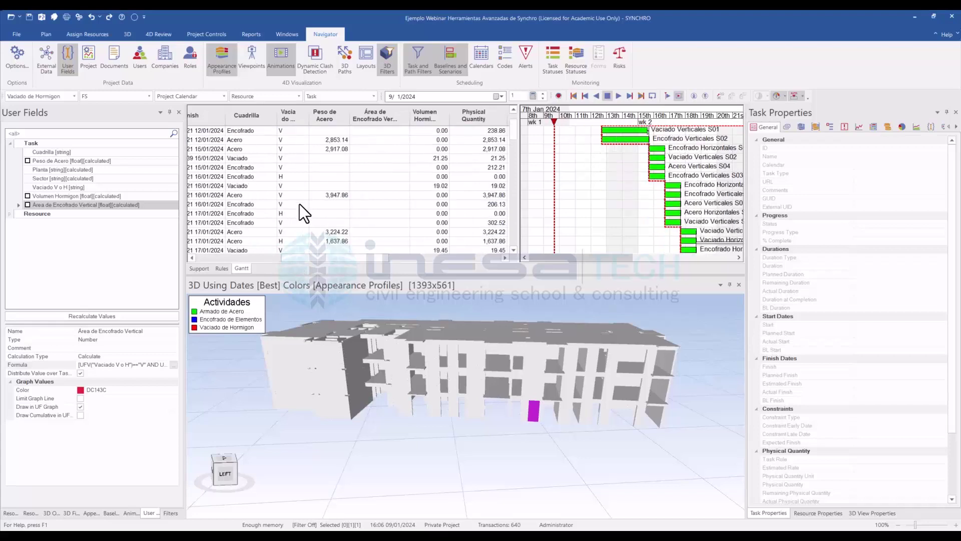
scroll(300, 203, up, 2)
drag(350, 258, 238, 259)
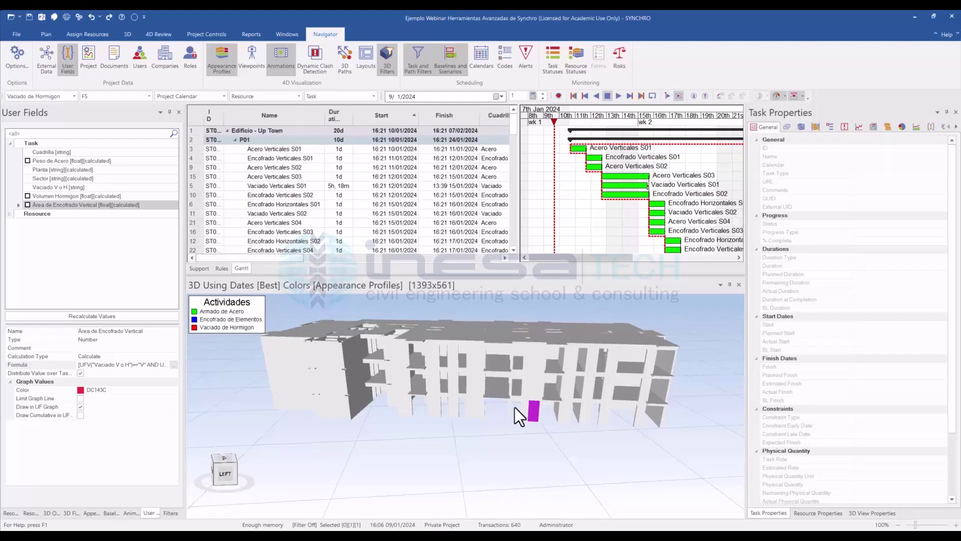
Step: Select all of the building's 3D elements together with every task in the schedule, including those of the expanded P03 group
scroll(513, 414, down, 2)
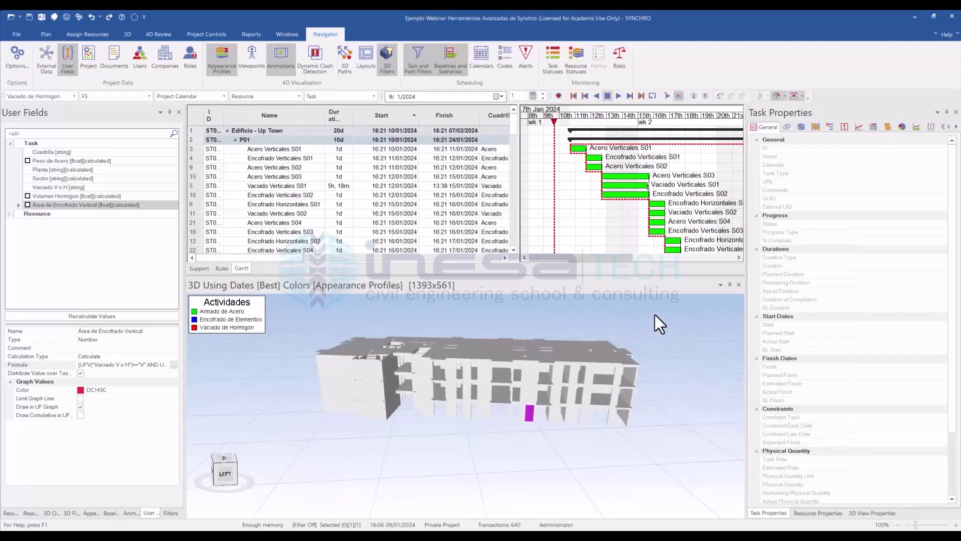
drag(655, 314, 295, 447)
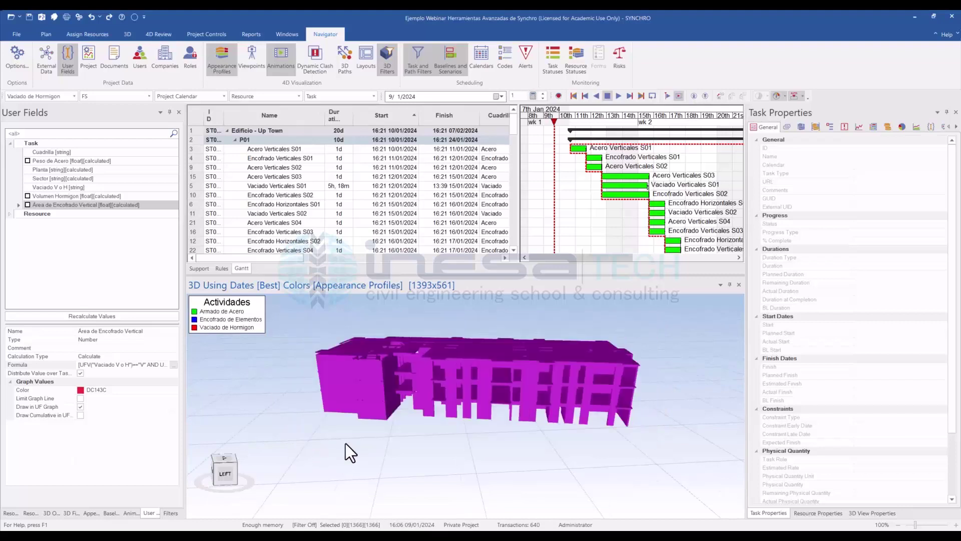
click(248, 131)
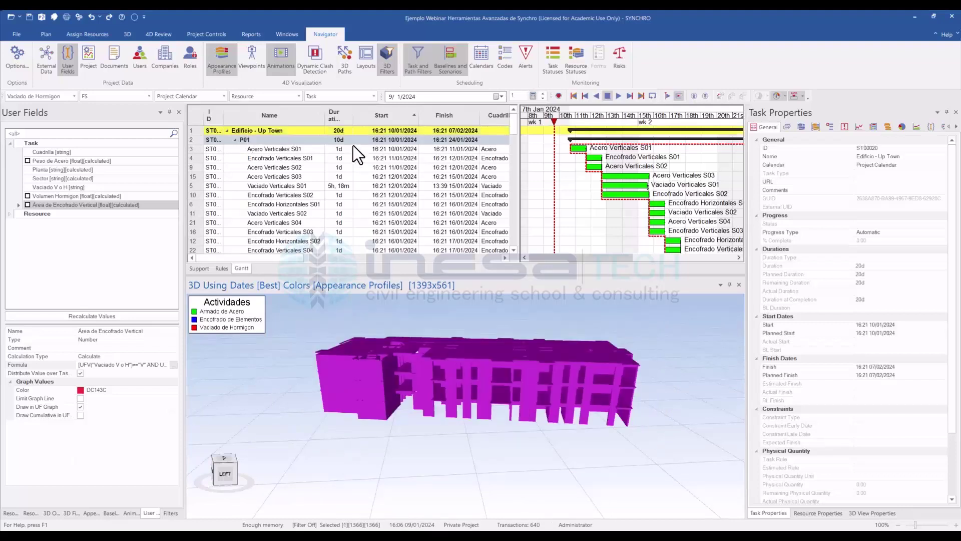
scroll(506, 254, down, 15)
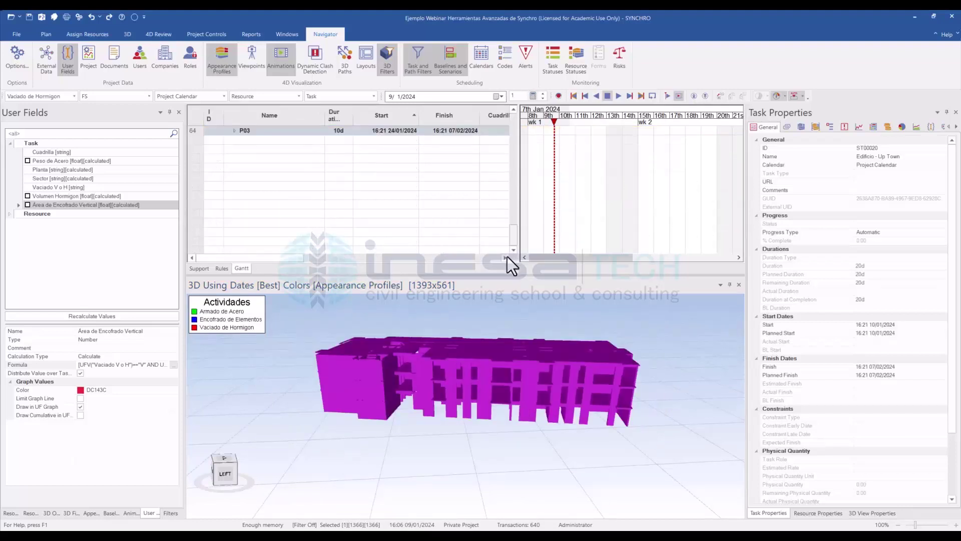
click(234, 131)
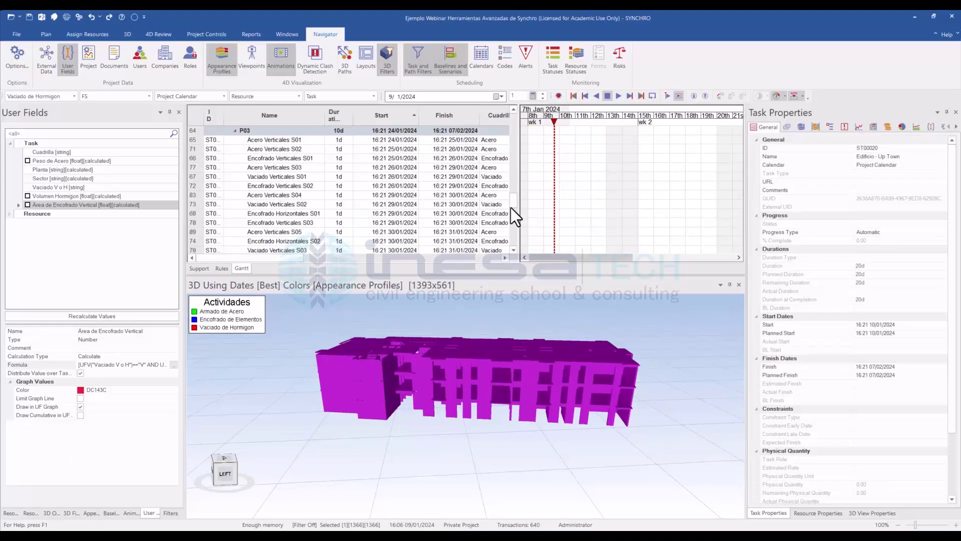
scroll(510, 252, down, 5)
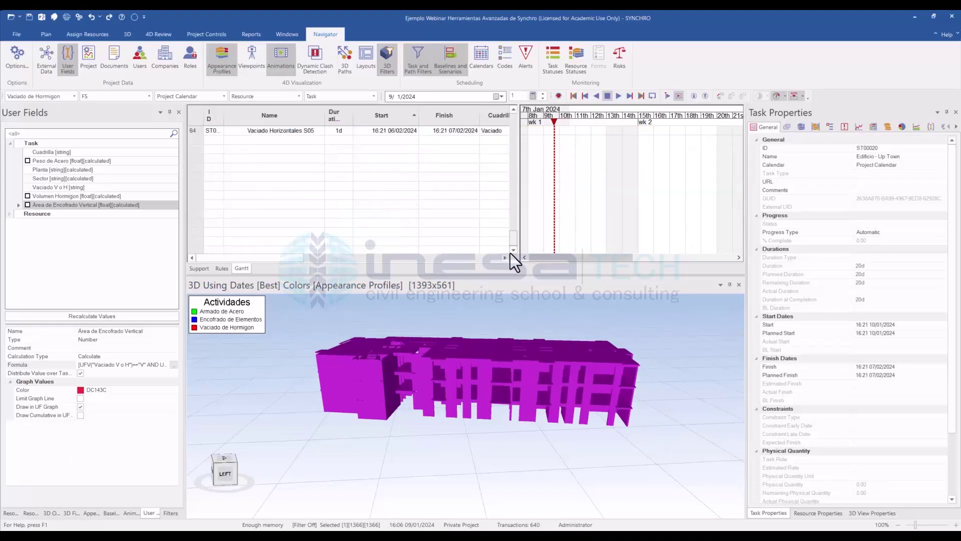
click(278, 133)
key(ctrl+a)
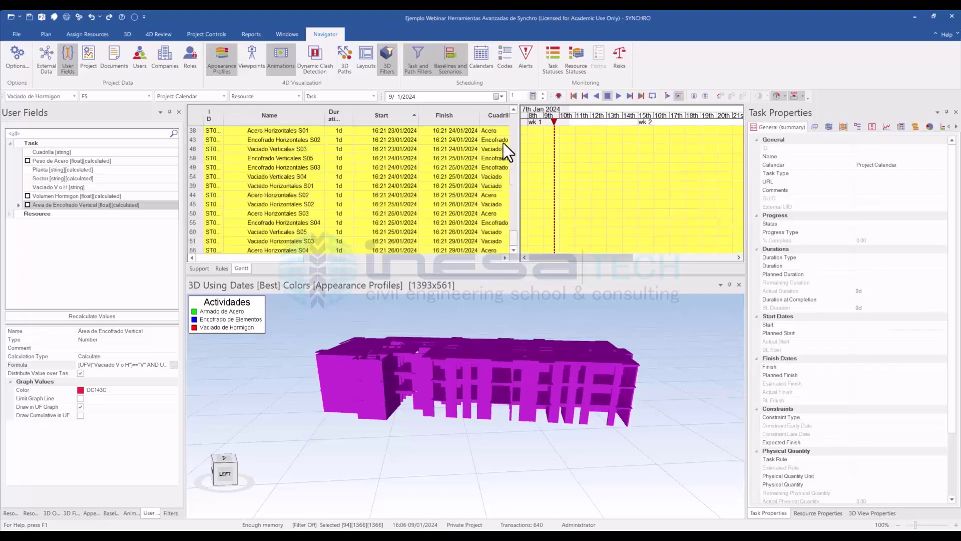
drag(503, 143, 506, 117)
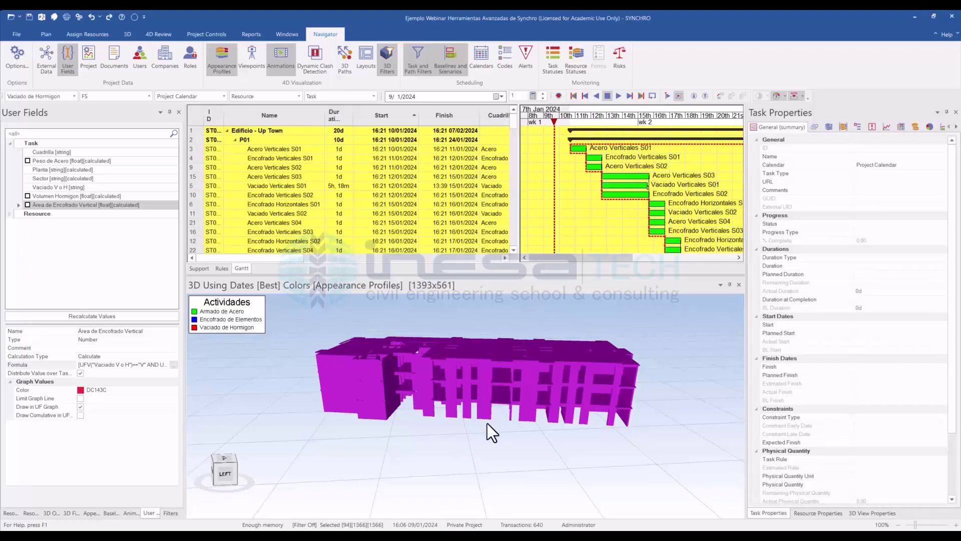
Step: Open auto matching of resources to tasks and review the Vinculación de elementos rule's terms for Vaciado, Sector and Nivel del Elemento
click(85, 34)
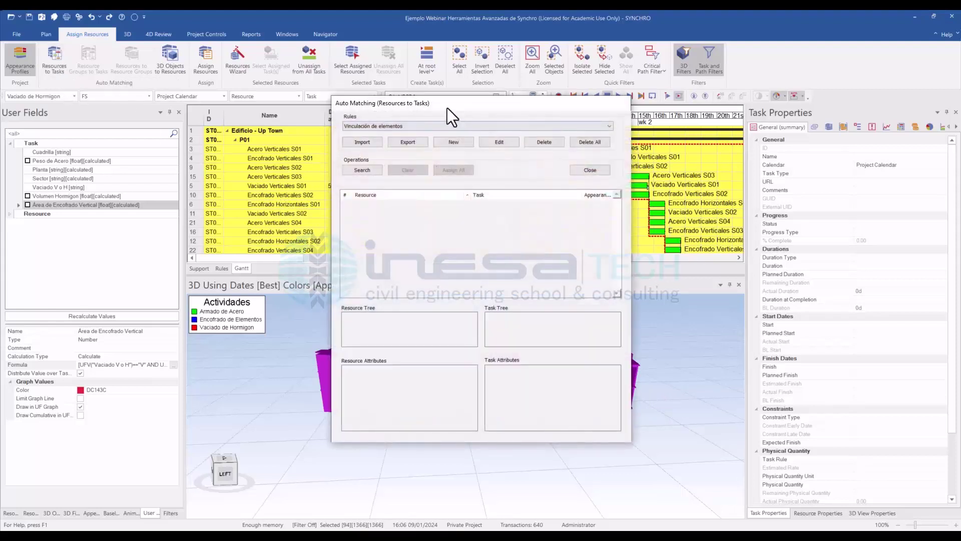
drag(447, 105, 375, 101)
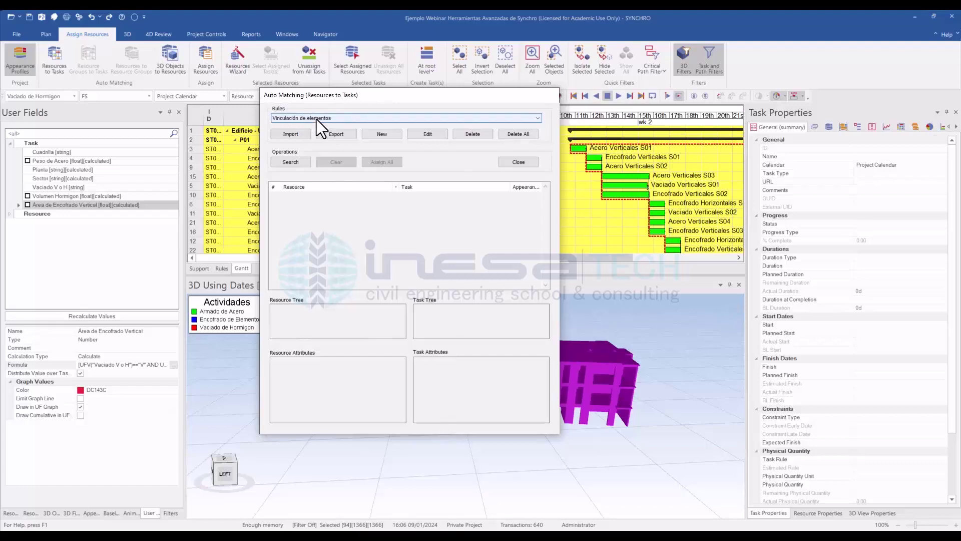
click(417, 133)
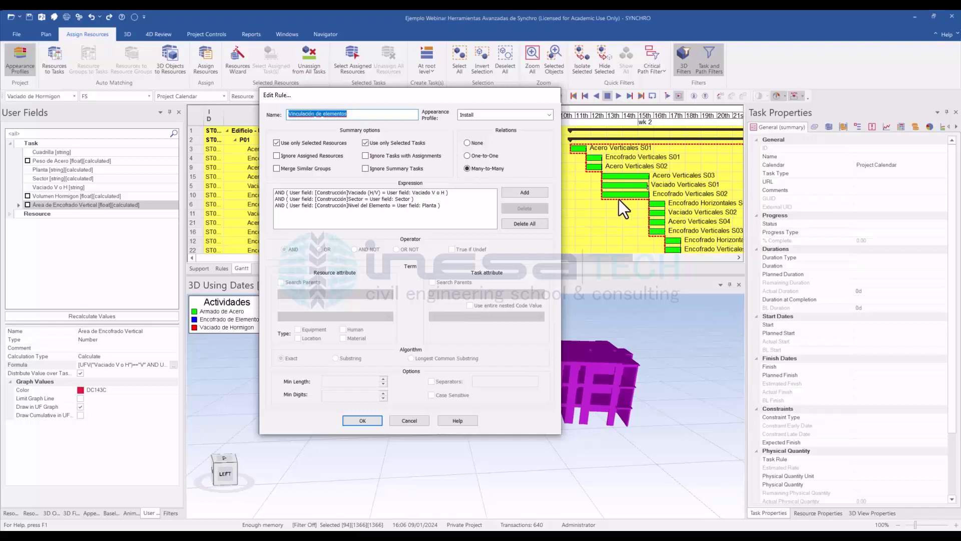
click(427, 192)
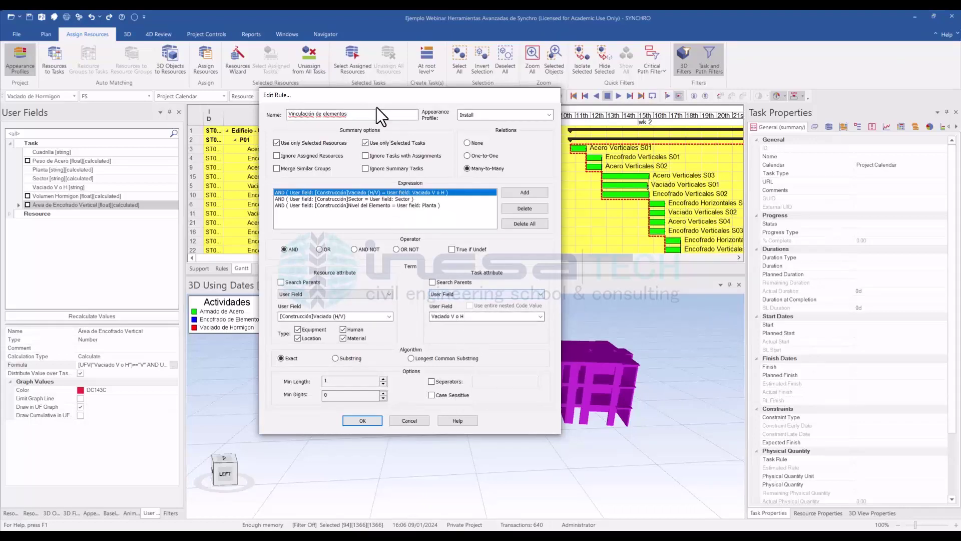
drag(379, 96, 395, 111)
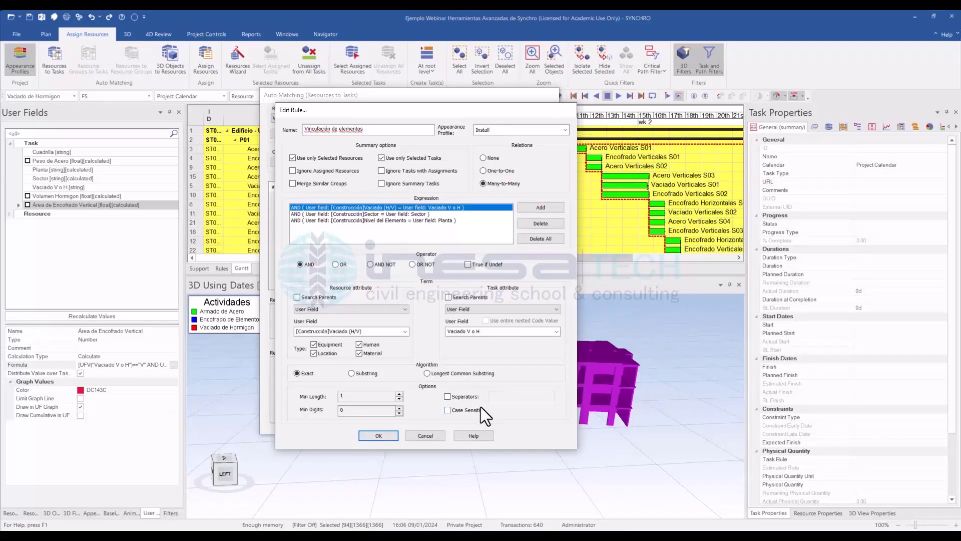
click(413, 214)
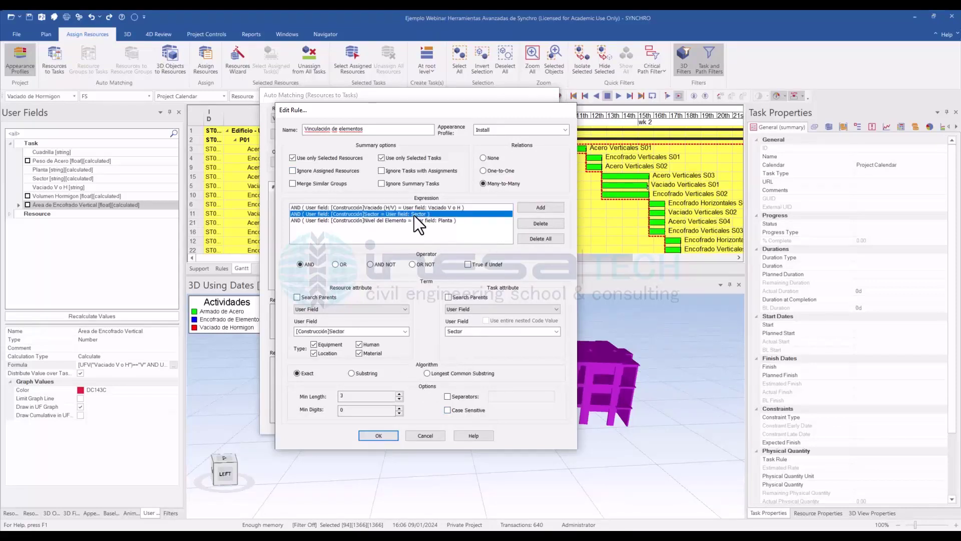
click(411, 220)
click(395, 207)
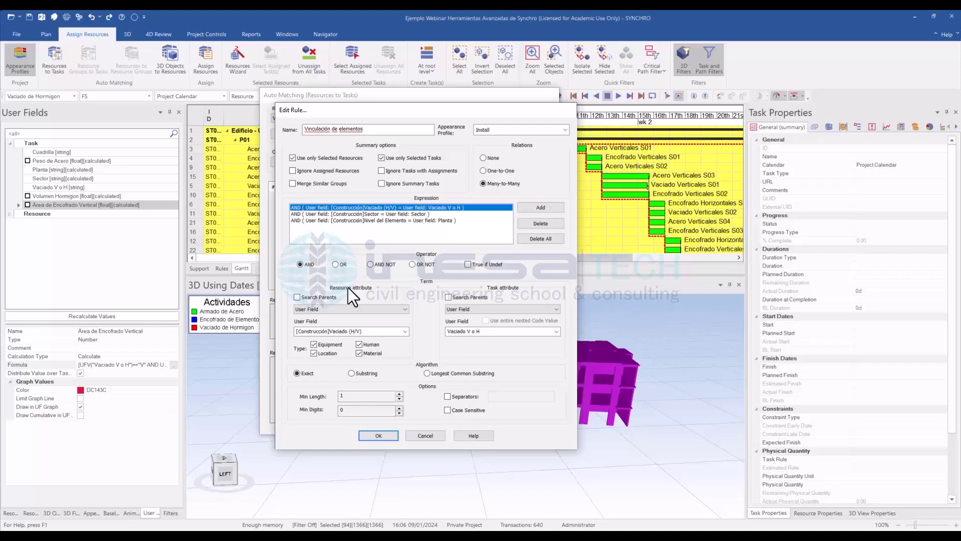
click(379, 436)
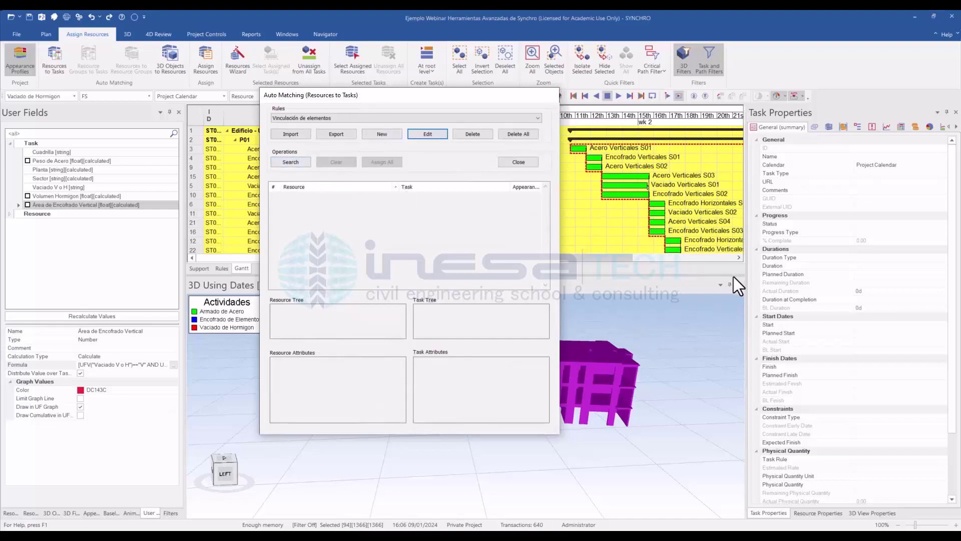
Step: Search for matches with the Vinculación de elementos rule, assign all of them to the tasks, and close auto matching
click(301, 164)
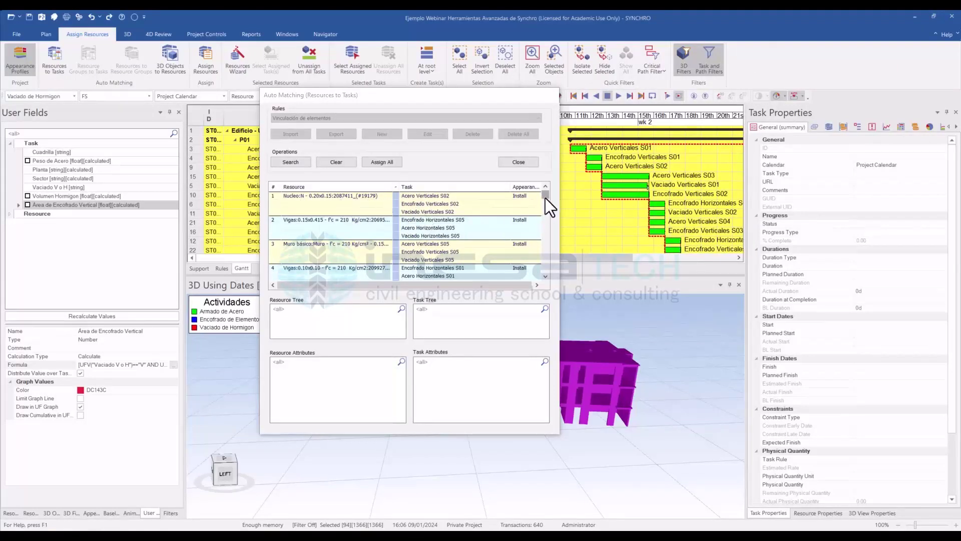
mouse_move(545, 198)
mouse_down()
mouse_move(537, 275)
mouse_move(546, 194)
mouse_up()
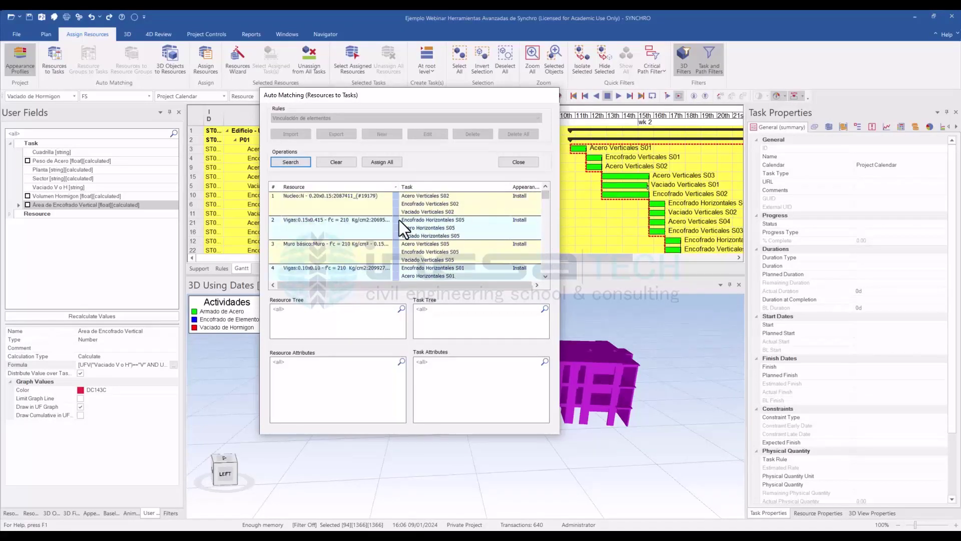
click(382, 166)
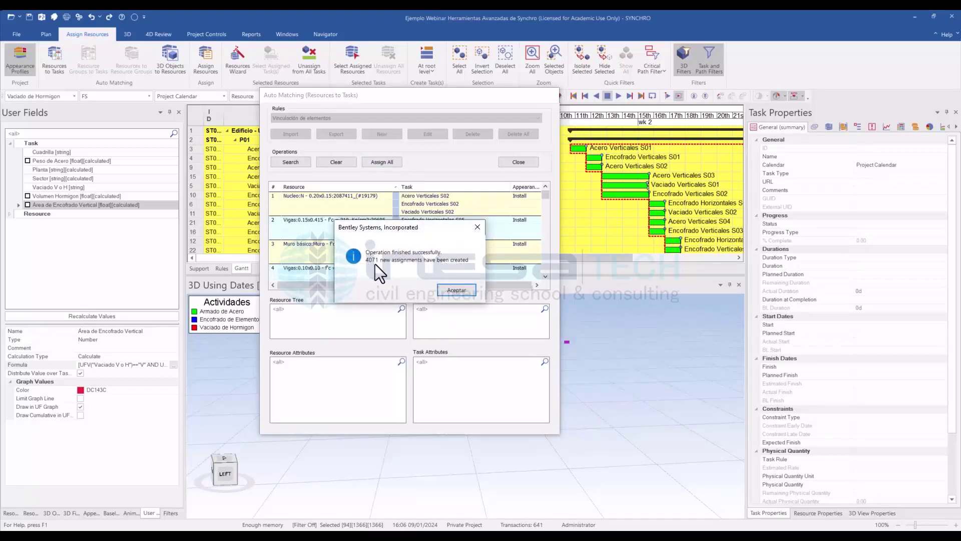
click(453, 290)
click(508, 163)
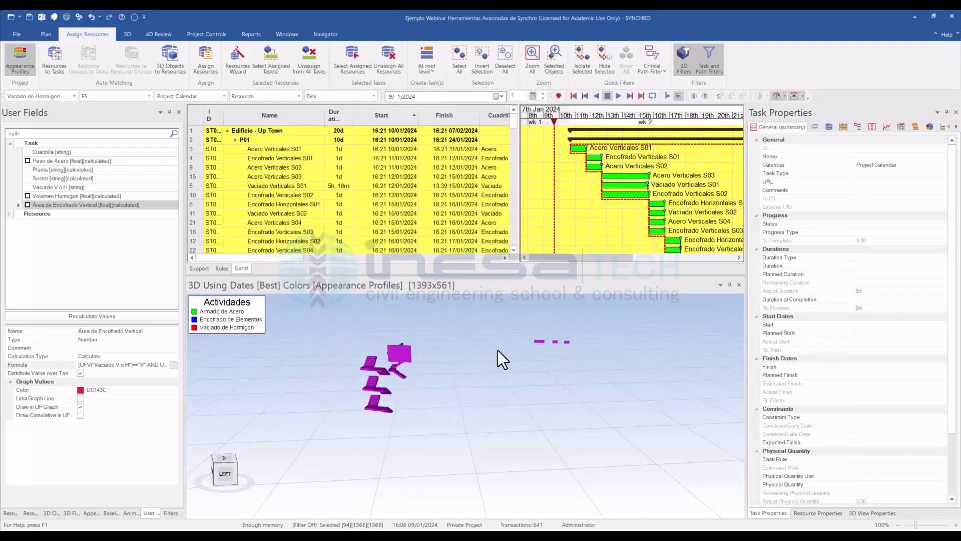
Step: Clear the 3D element selection and activate the Objetos no asignados filter in the 3D view
click(452, 387)
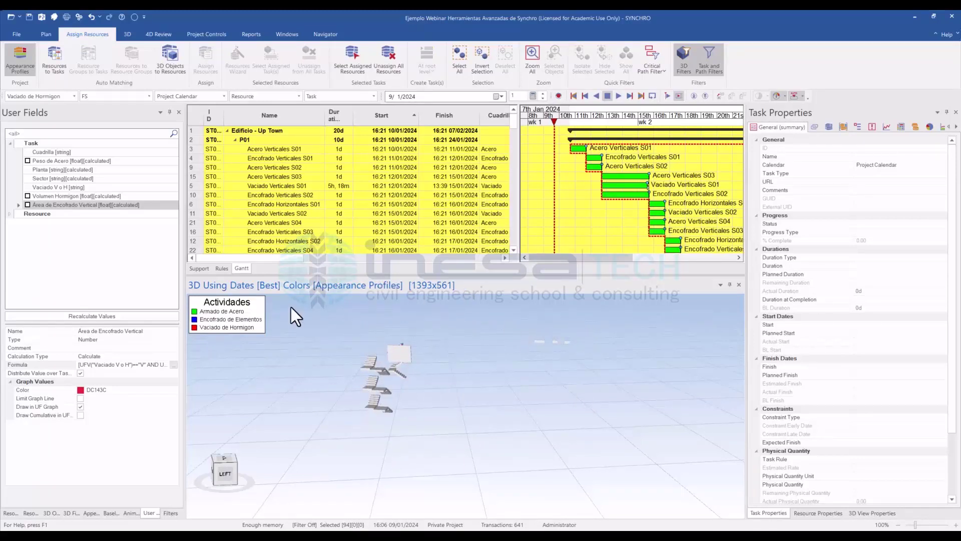
click(69, 513)
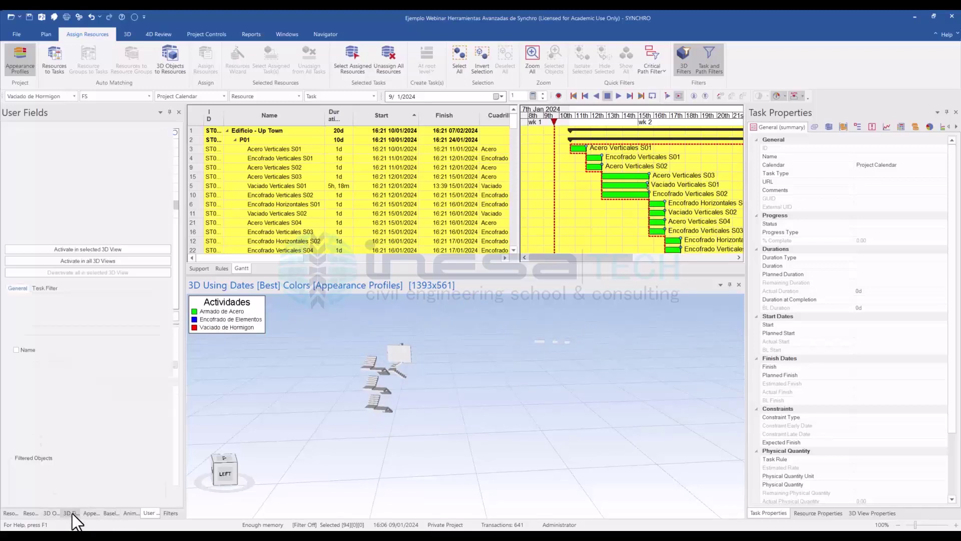
click(92, 250)
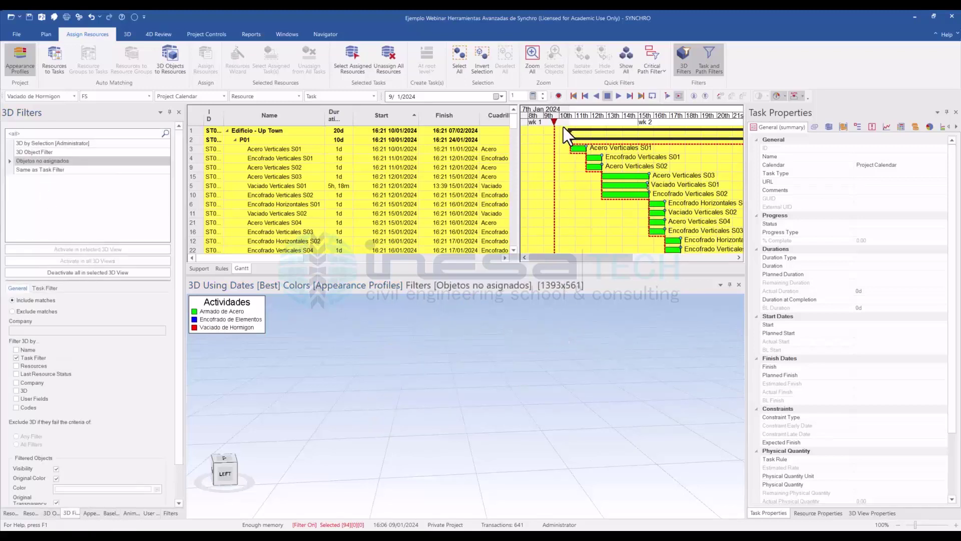
Step: Fit the schedule timeline in the Gantt chart, move the focus date to 9/2/2024 and view the completed building in 3D
click(738, 258)
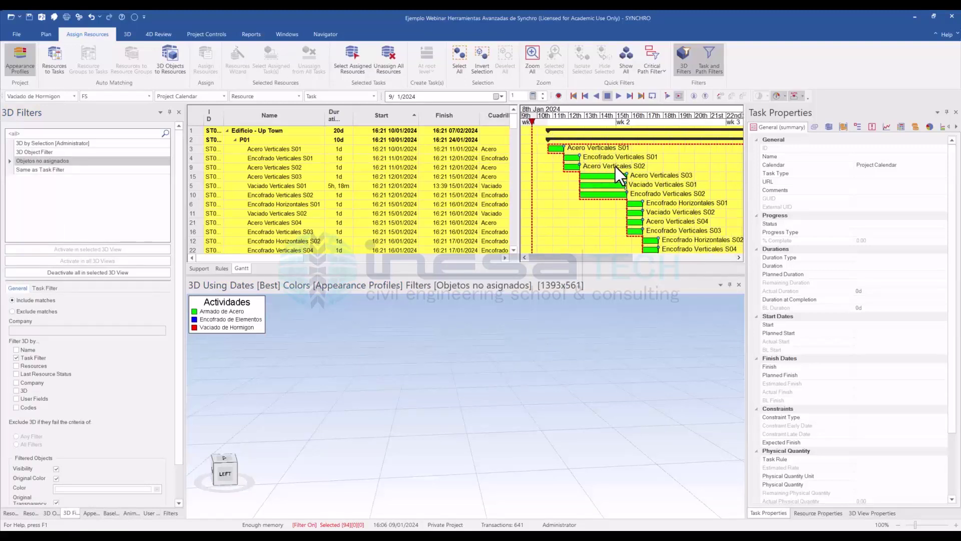
ctrl+scroll(614, 168, down, 5)
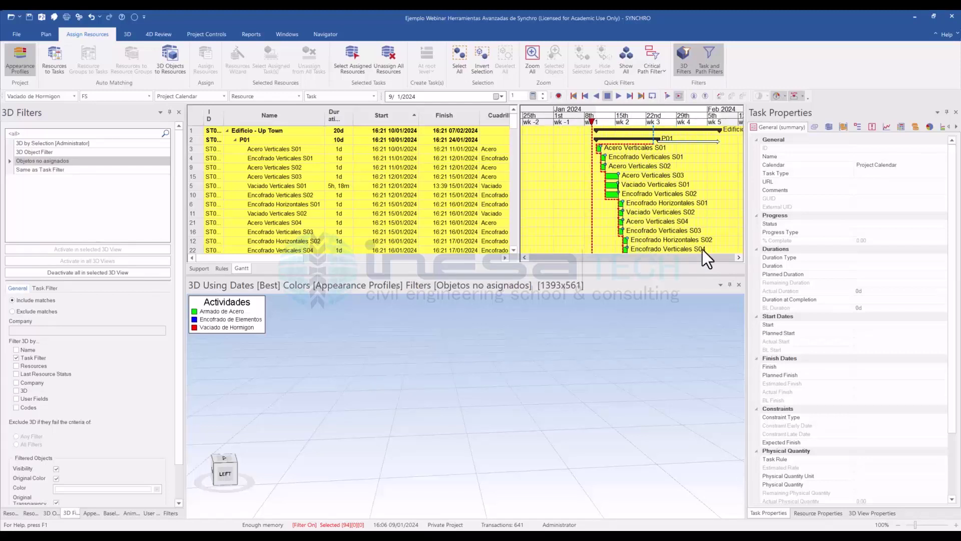
click(738, 257)
click(738, 257)
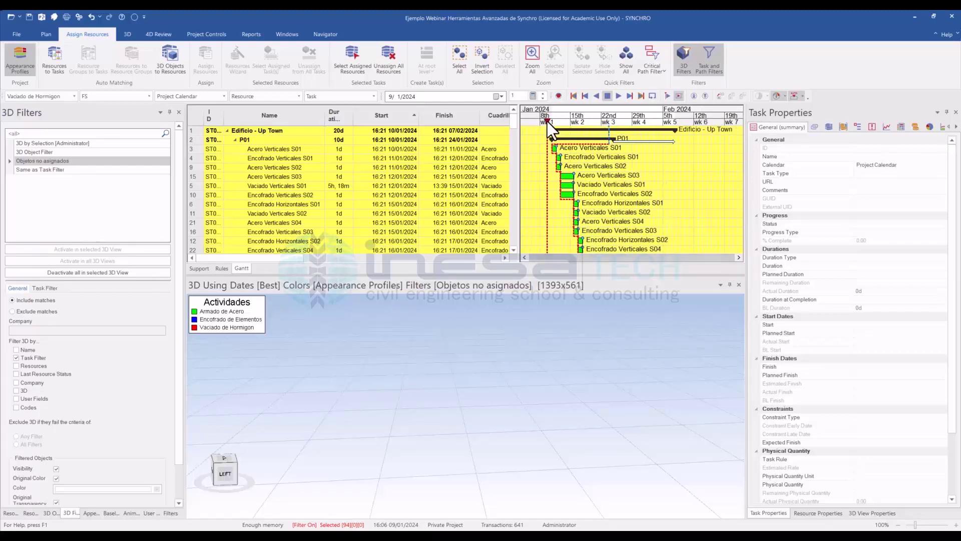
drag(547, 121, 683, 153)
mouse_move(451, 450)
middle_down()
mouse_move(441, 457)
mouse_move(448, 425)
mouse_move(438, 423)
mouse_move(435, 450)
mouse_move(464, 460)
mouse_move(464, 446)
mouse_move(553, 347)
middle_up()
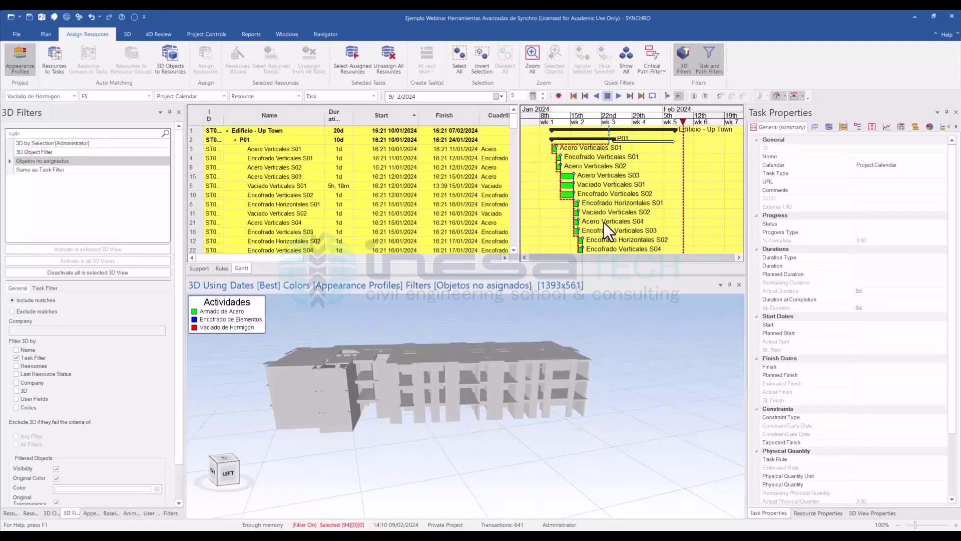
Step: Move the focus date back to 14/1/2024 and inspect the elements under construction in the 3D view
click(568, 124)
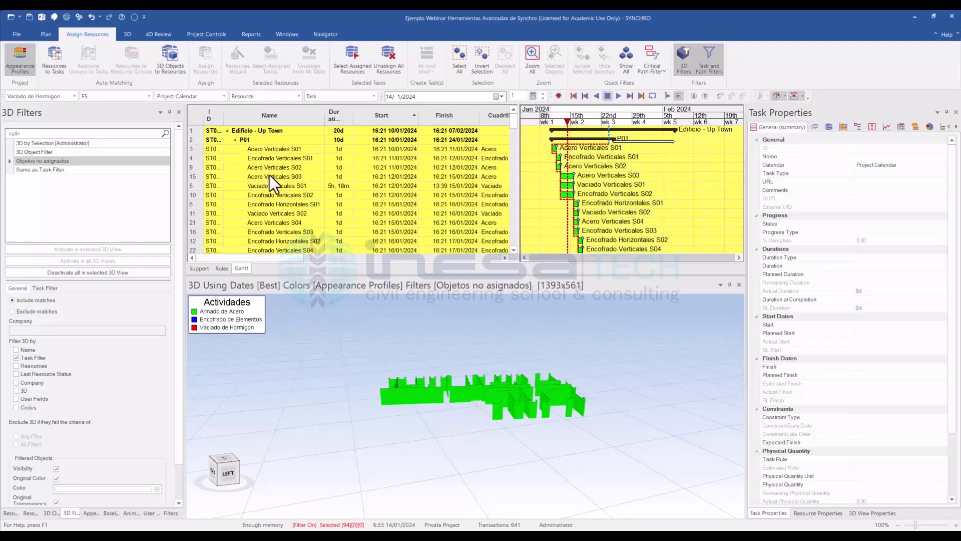
scroll(467, 429, up, 2)
scroll(440, 404, up, 1)
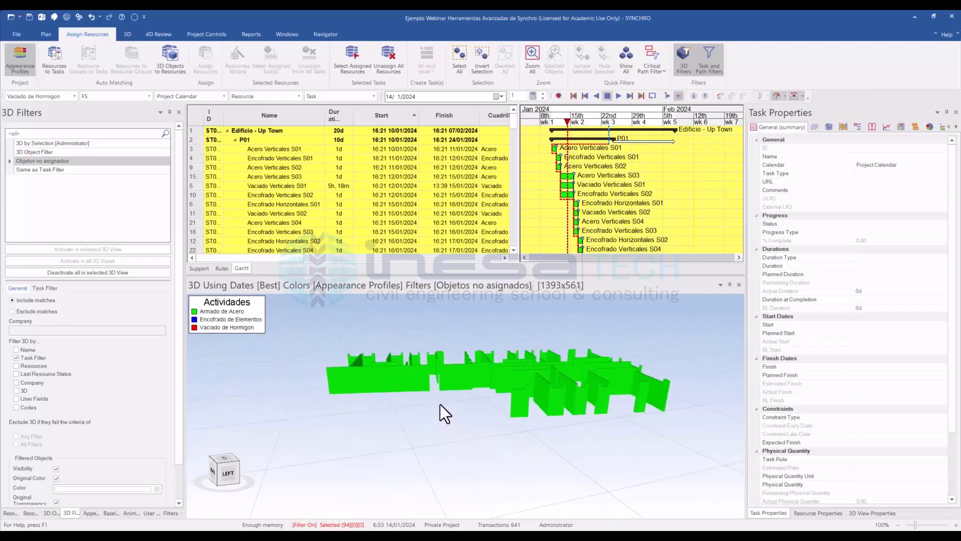
middle_drag(440, 404, 369, 416)
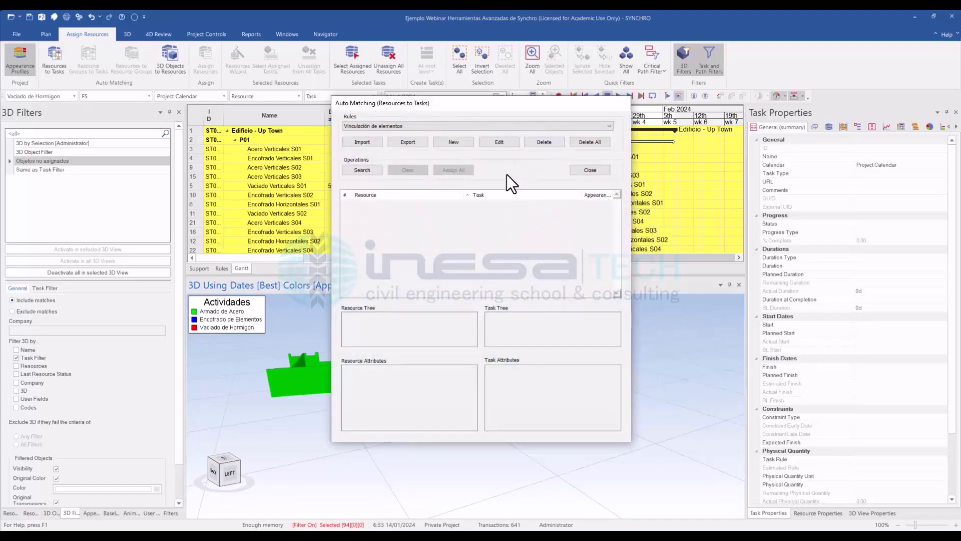
Step: Review the Vinculación de elementos rule's settings and its appearance profile, cancel the rule editor and close auto matching
click(498, 143)
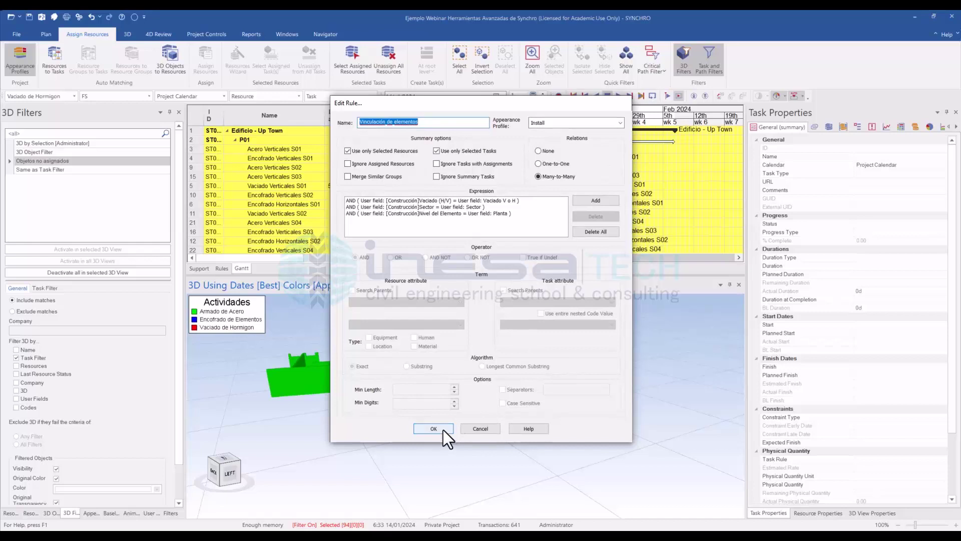
click(478, 431)
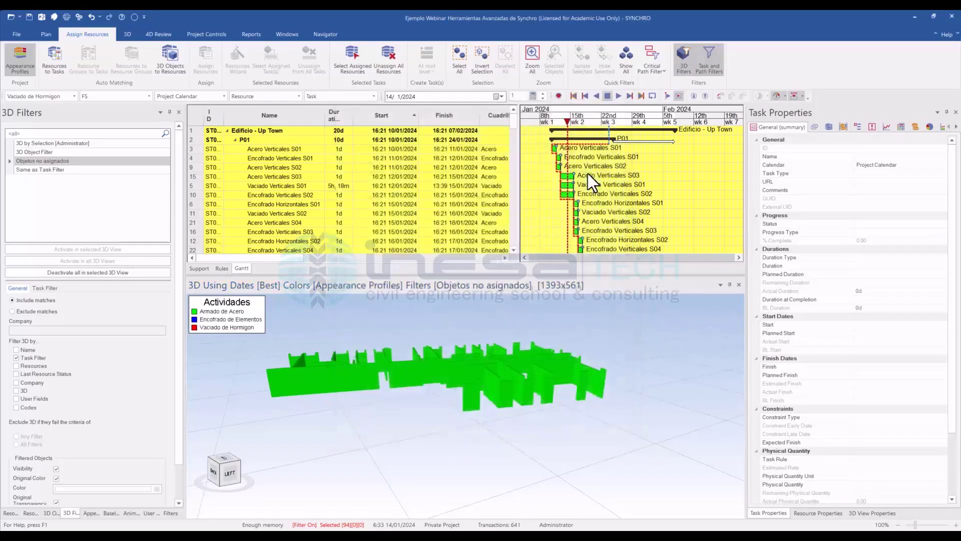
click(588, 171)
Step: Examine the vertical elements under construction on 14/1/2024 from several angles, both close up and as a whole
middle_drag(397, 412, 440, 395)
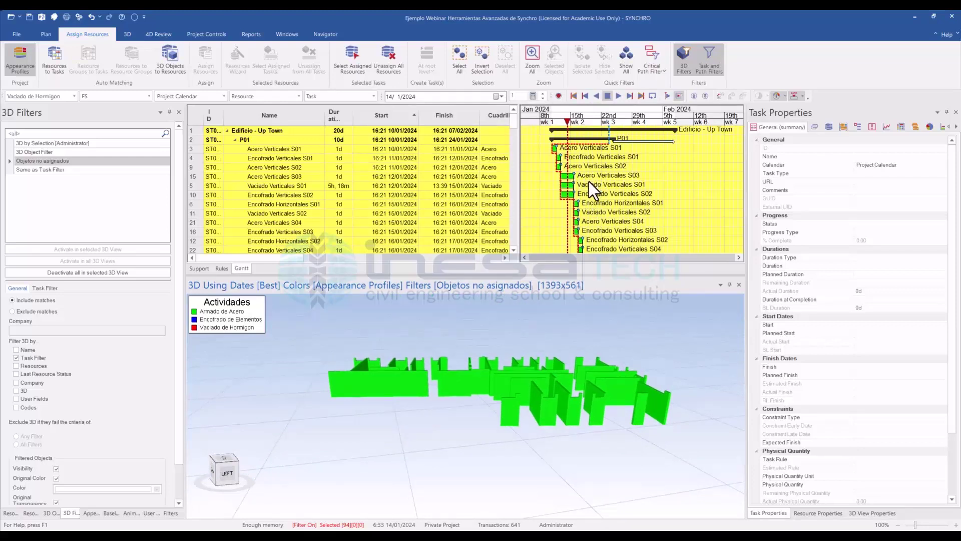
middle_drag(426, 428, 488, 335)
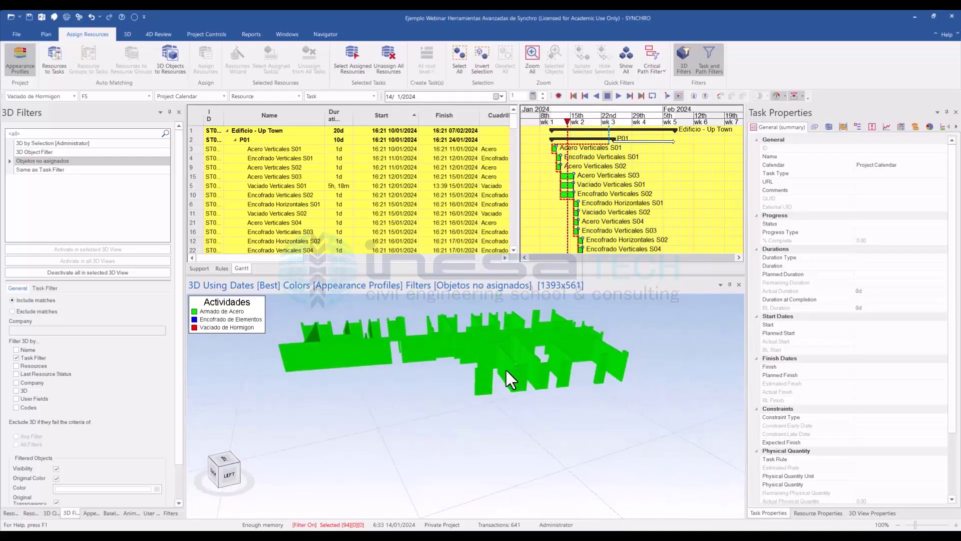
scroll(384, 359, up, 1)
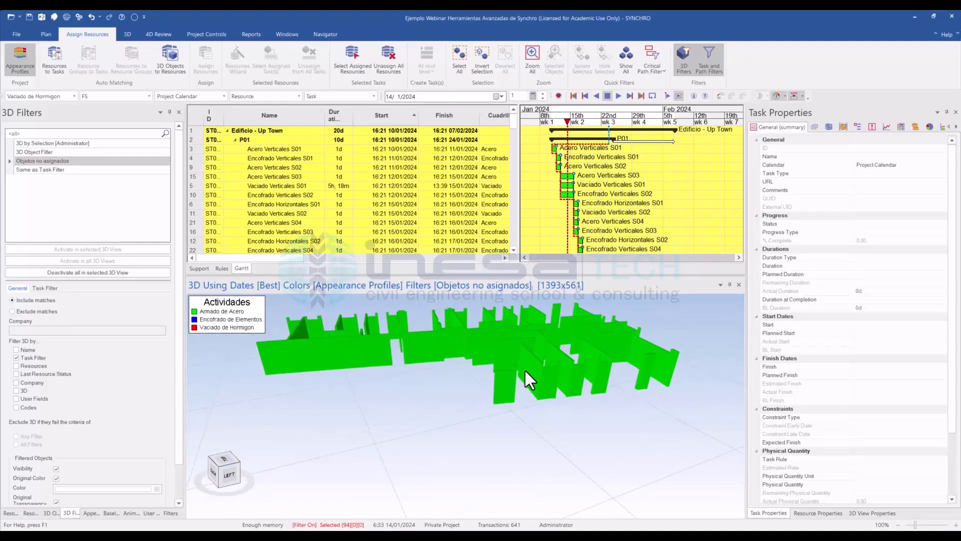
scroll(528, 353, up, 5)
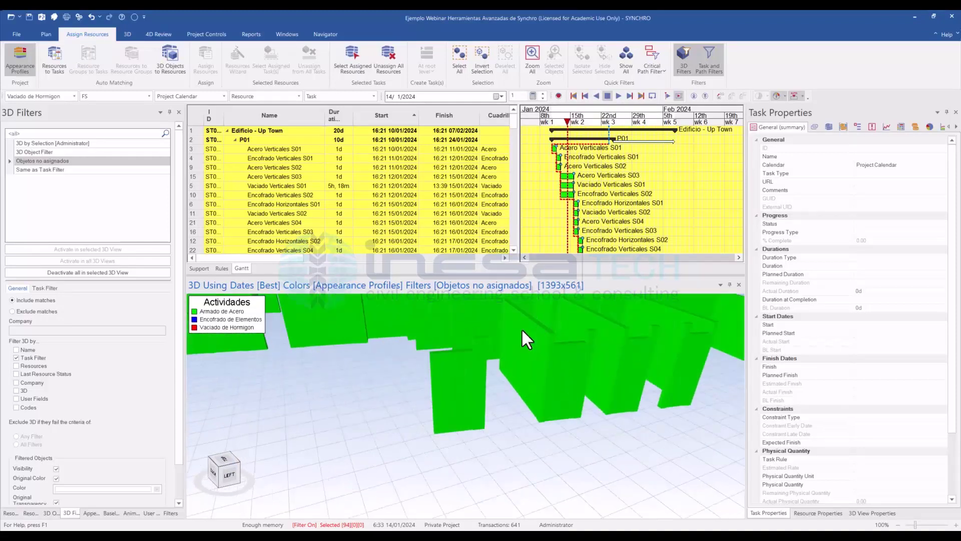
scroll(313, 353, down, 5)
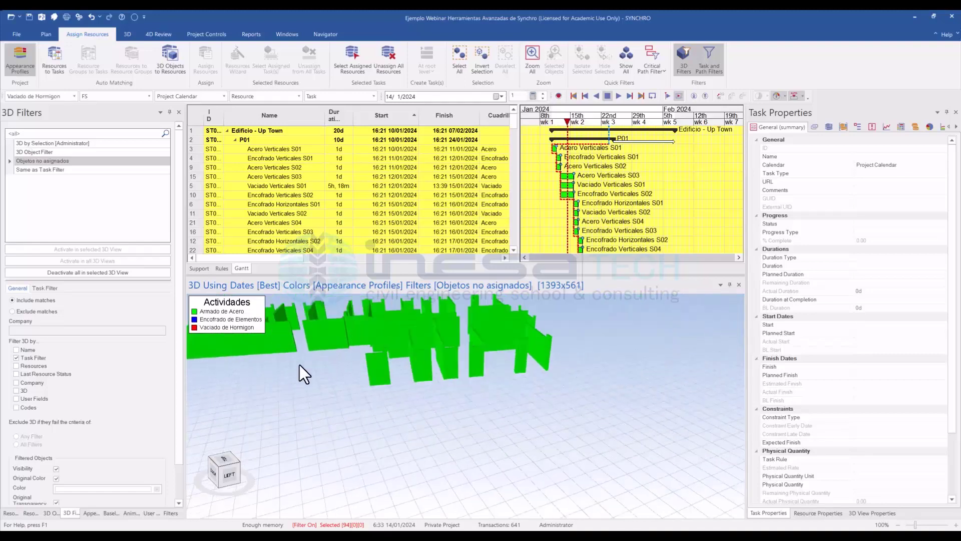
middle_drag(299, 365, 542, 431)
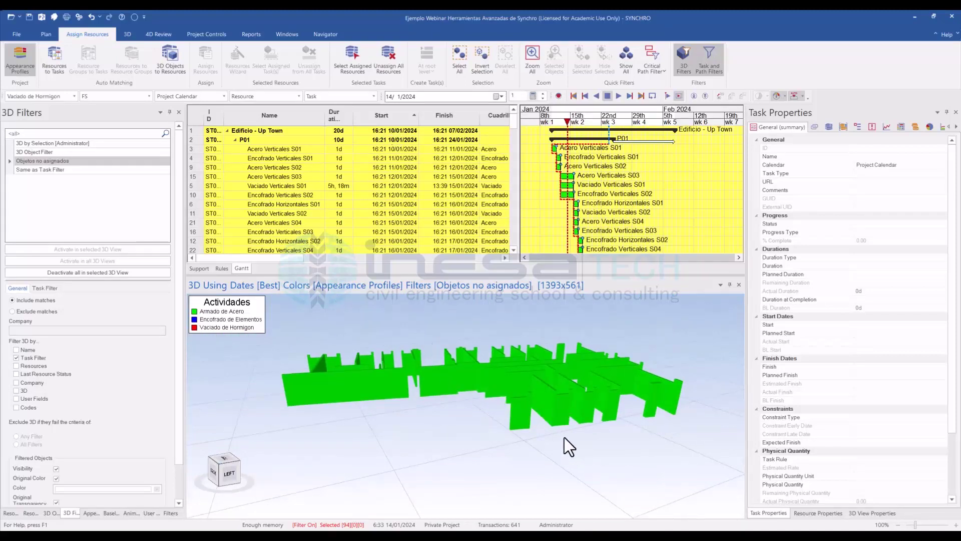
scroll(518, 407, up, 2)
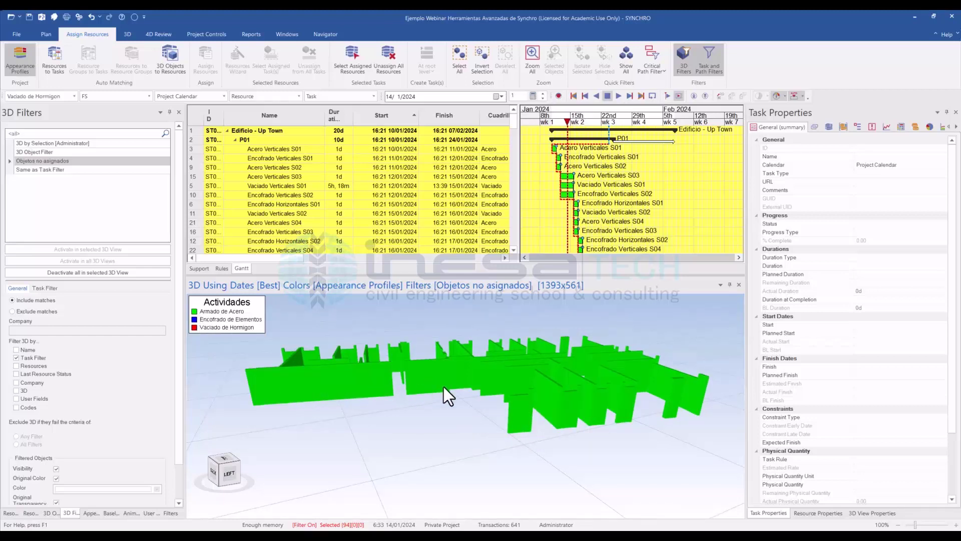
middle_drag(443, 437, 487, 422)
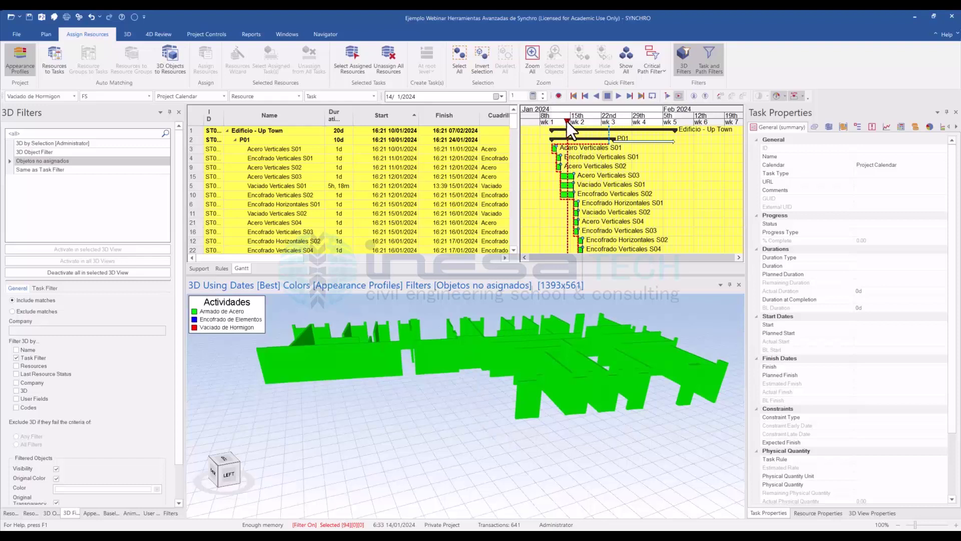
Step: Move the focus date to 23/1/2024 and look through the P01 tasks scheduled around that date
mouse_move(566, 121)
mouse_down()
mouse_move(548, 121)
mouse_move(608, 144)
mouse_up()
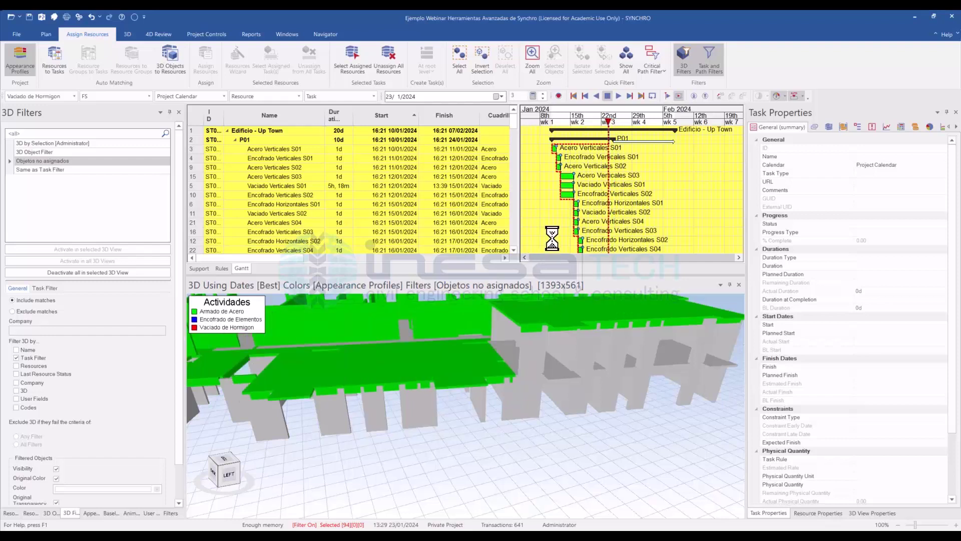
click(287, 158)
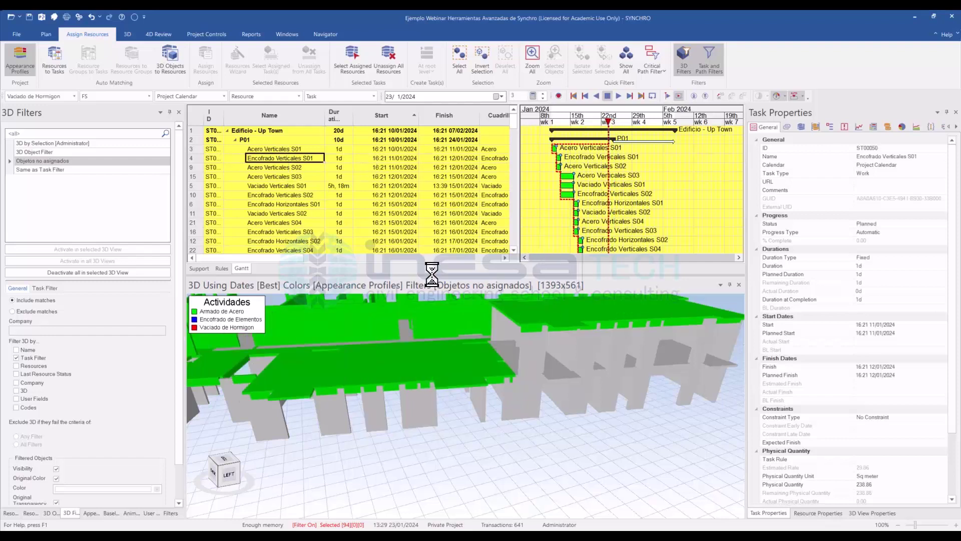
scroll(381, 236, down, 3)
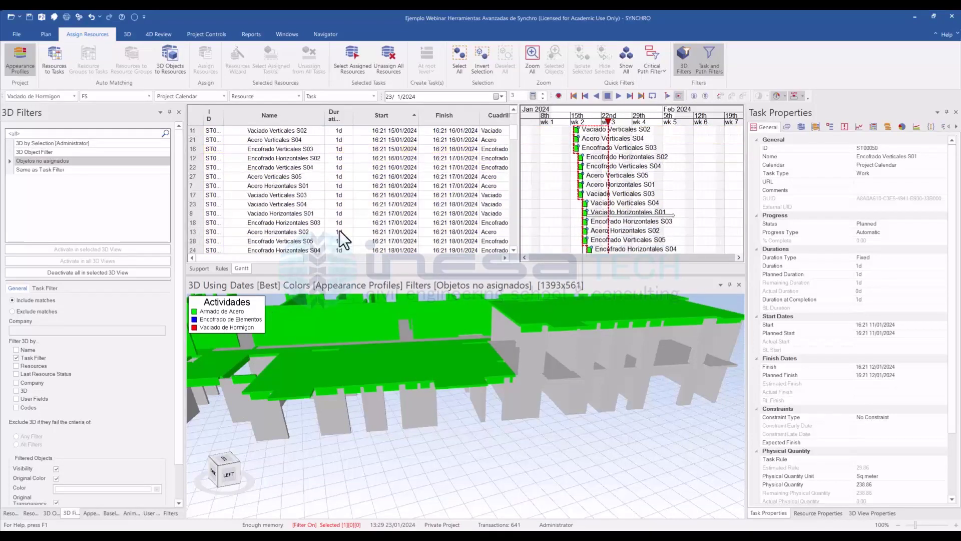
scroll(340, 231, down, 2)
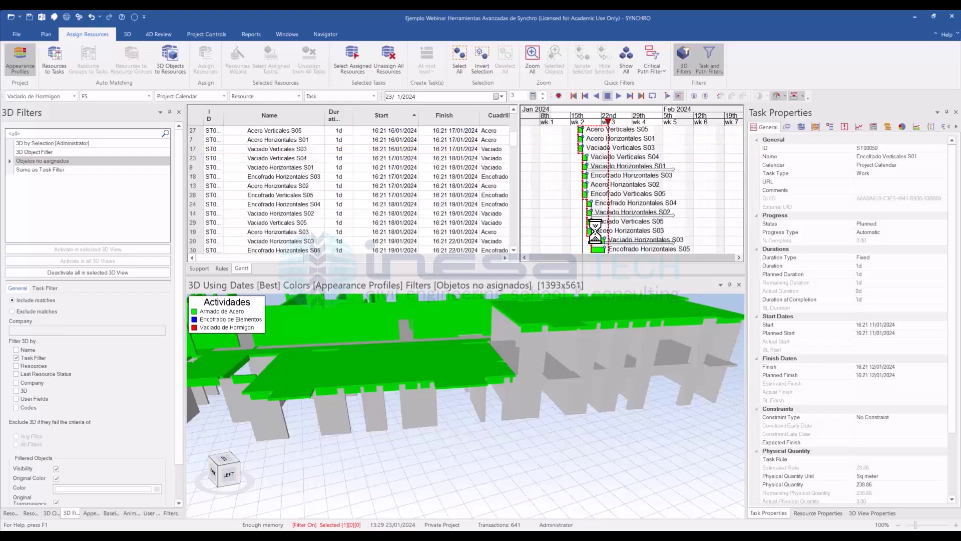
ctrl+scroll(596, 227, down, 2)
scroll(514, 250, down, 2)
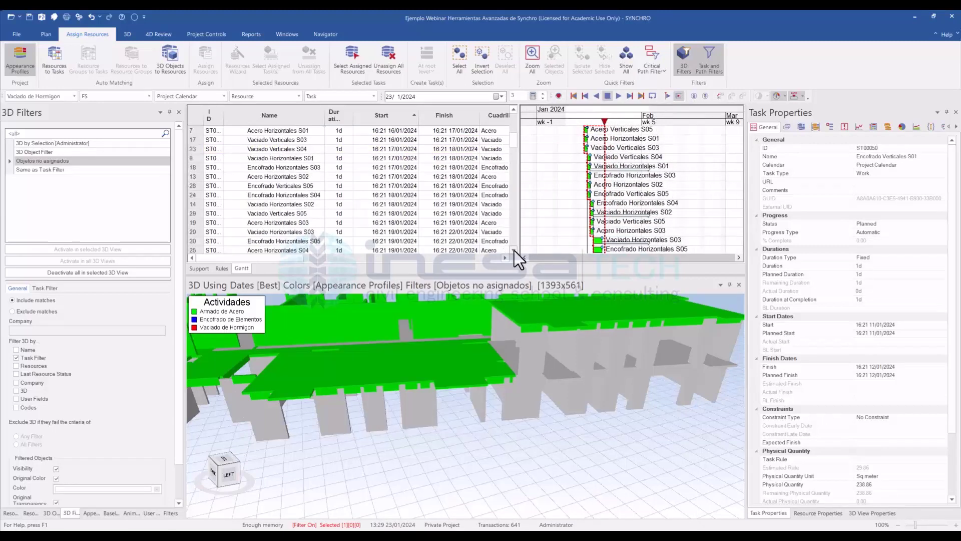
scroll(515, 250, down, 2)
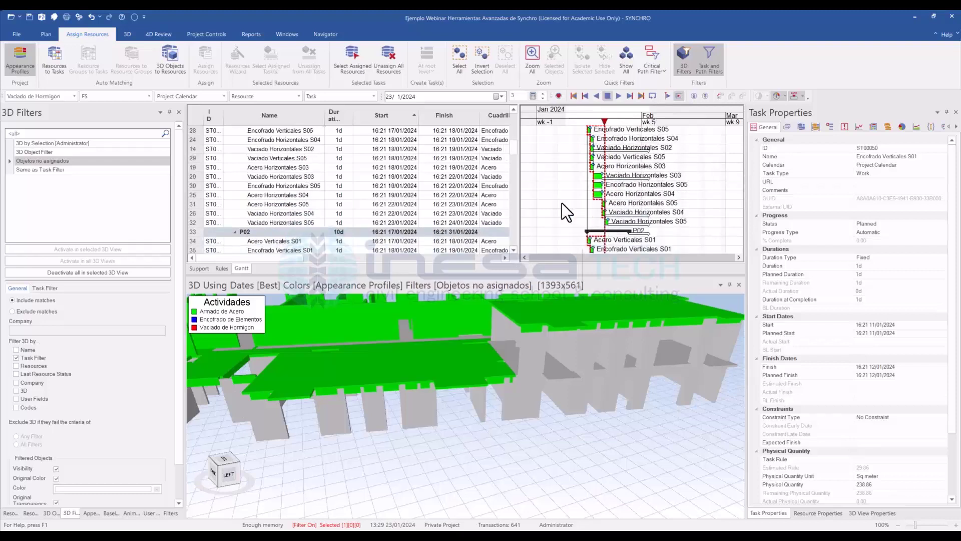
Step: Select the Acero Horizontales S05 task of P01 and show its assigned resources in the task properties
click(392, 195)
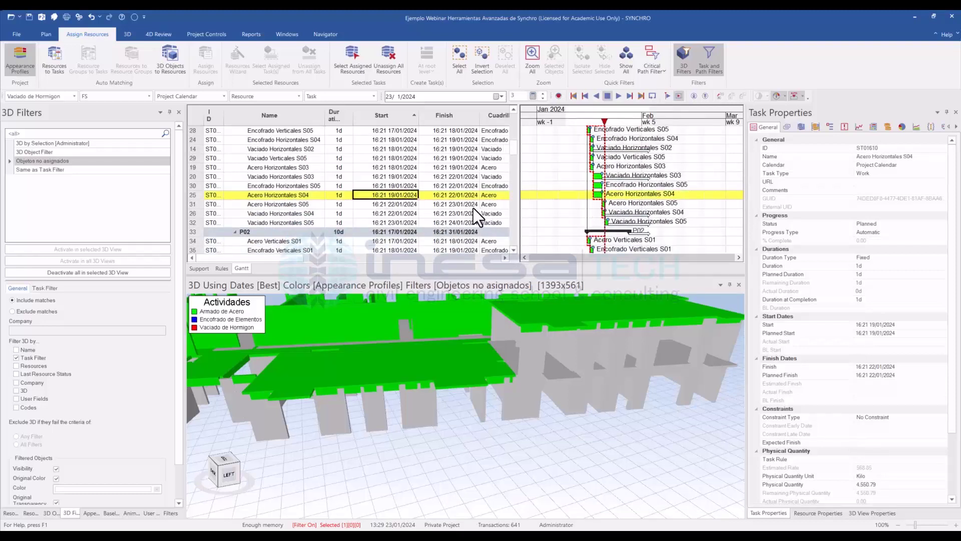
click(374, 204)
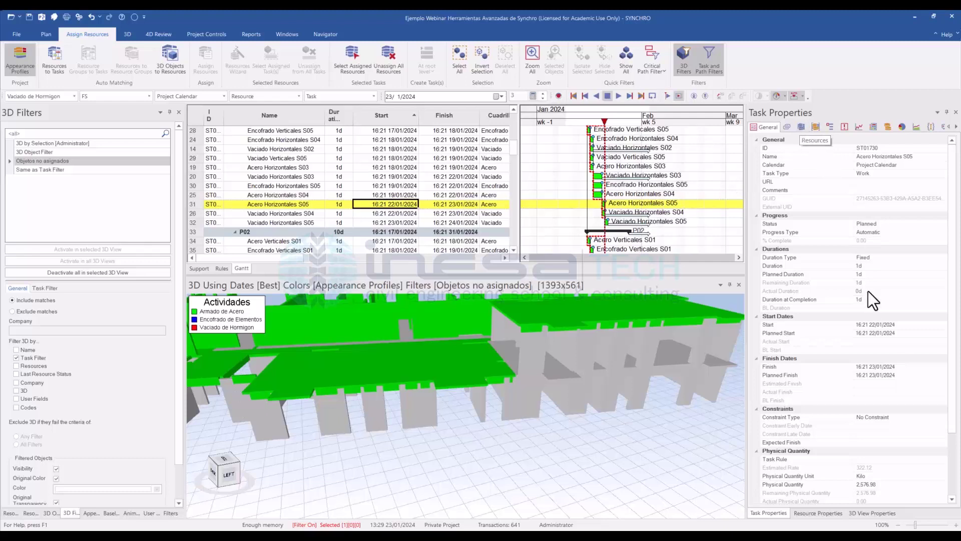
scroll(870, 311, down, 3)
click(800, 127)
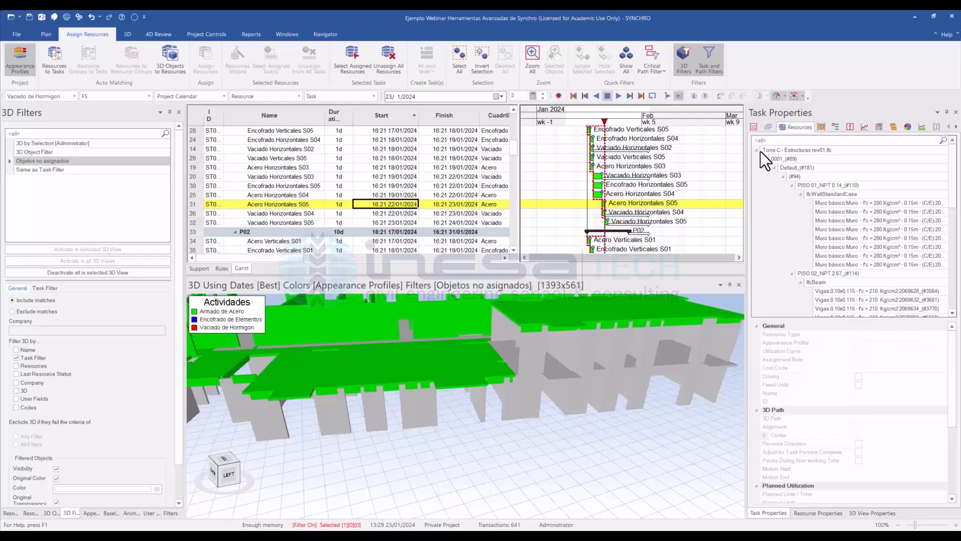
Step: Browse the Torre C - Estructuras rev01.ifc tree of elements assigned to the task, down to the walls and beams
click(756, 150)
click(756, 150)
click(765, 159)
click(779, 158)
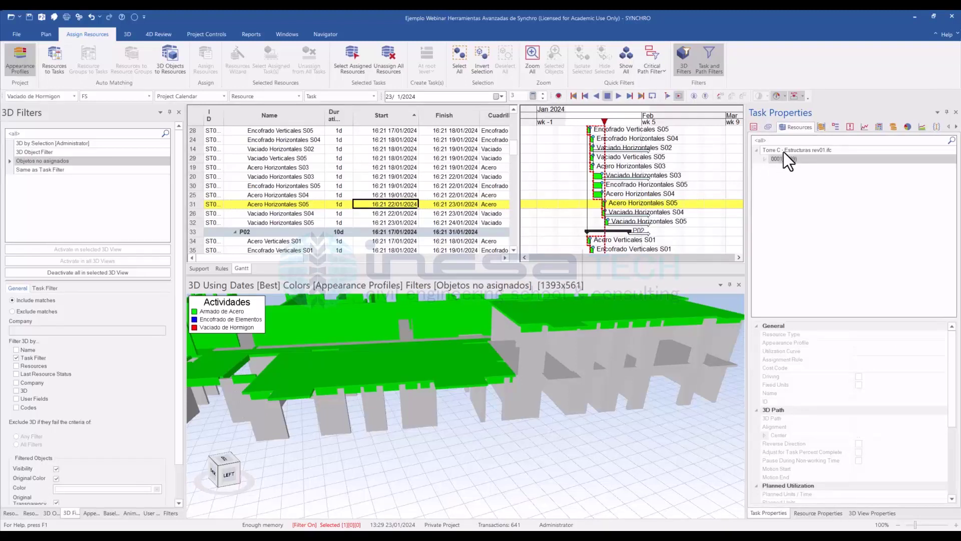
click(765, 159)
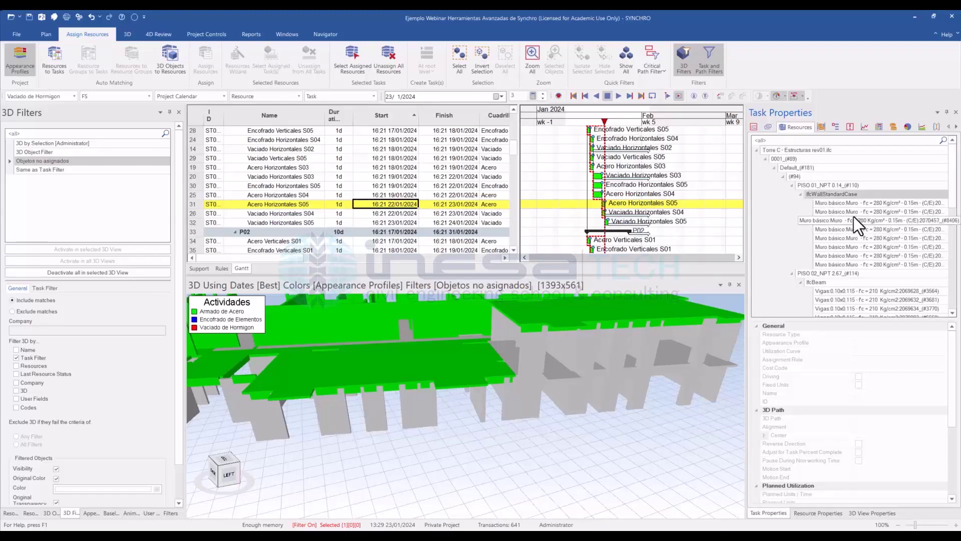
scroll(851, 241, down, 3)
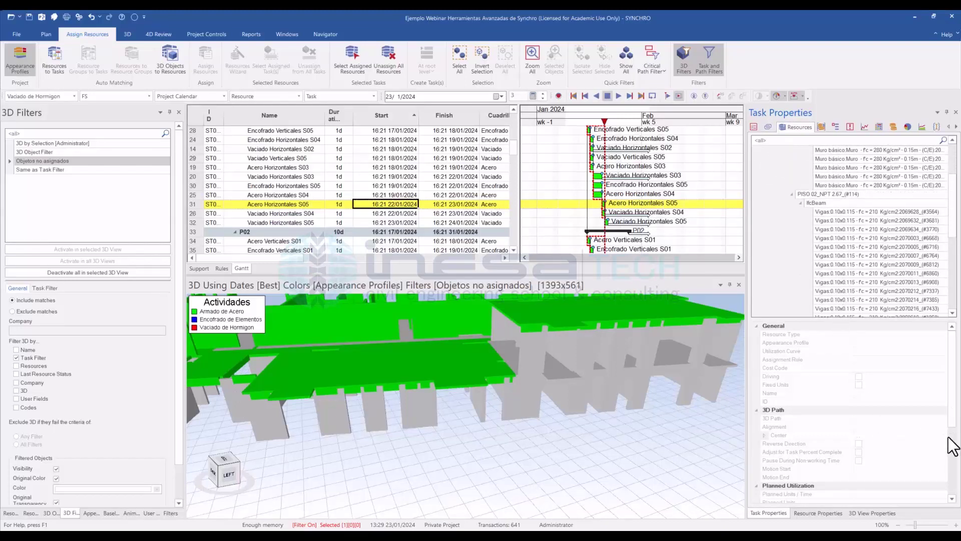
scroll(807, 197, up, 3)
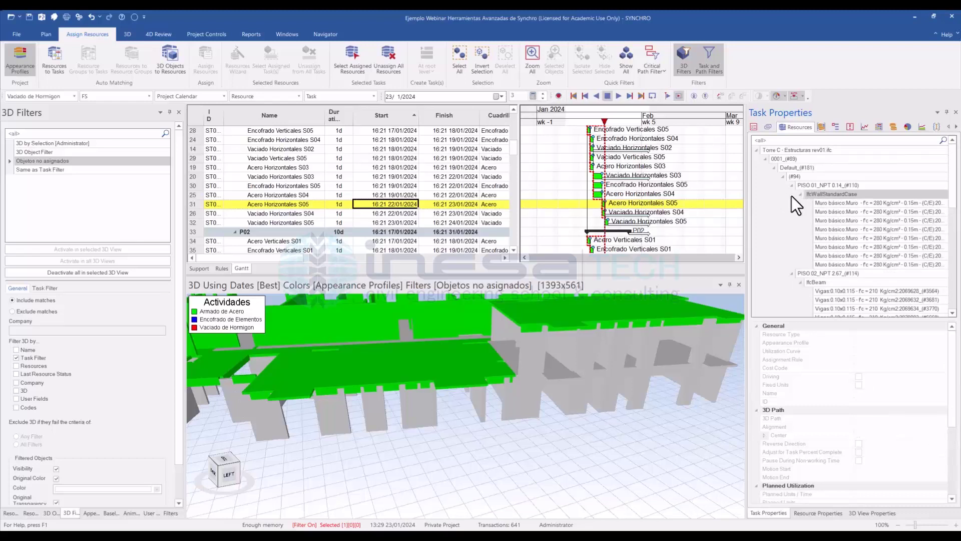
Step: Select the first assigned beam under PISO 02_NPT 2.67 and check the appearance profile options available for it
click(800, 195)
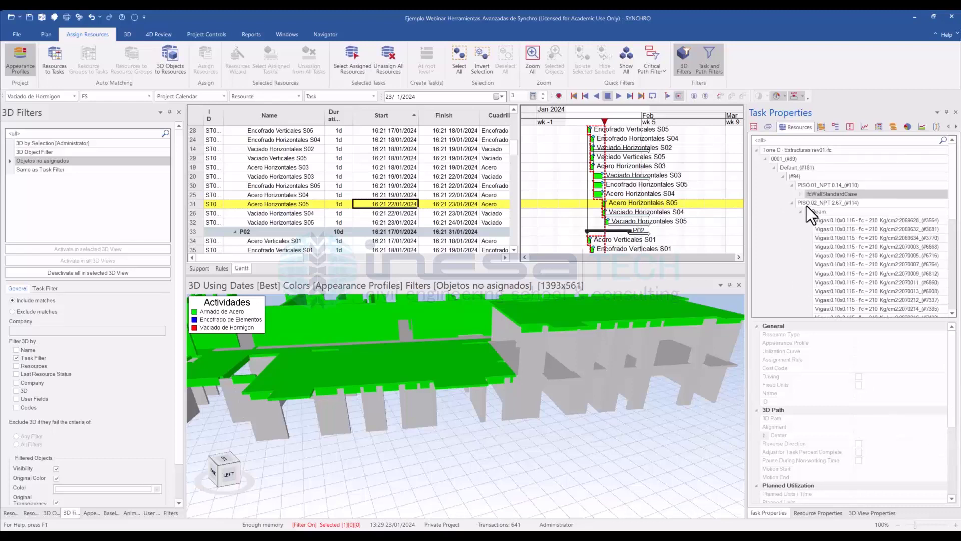
click(806, 206)
click(818, 216)
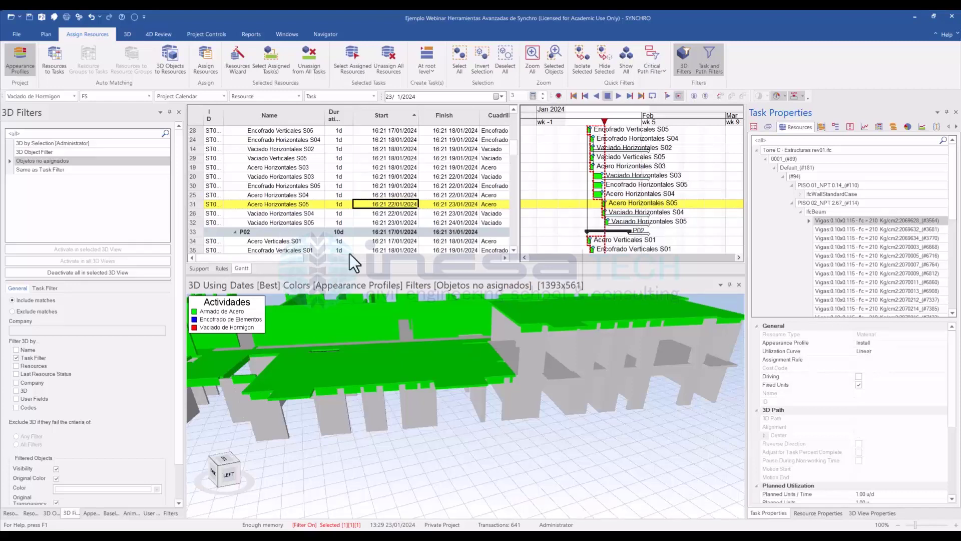
scroll(515, 362, down, 1)
scroll(520, 363, up, 1)
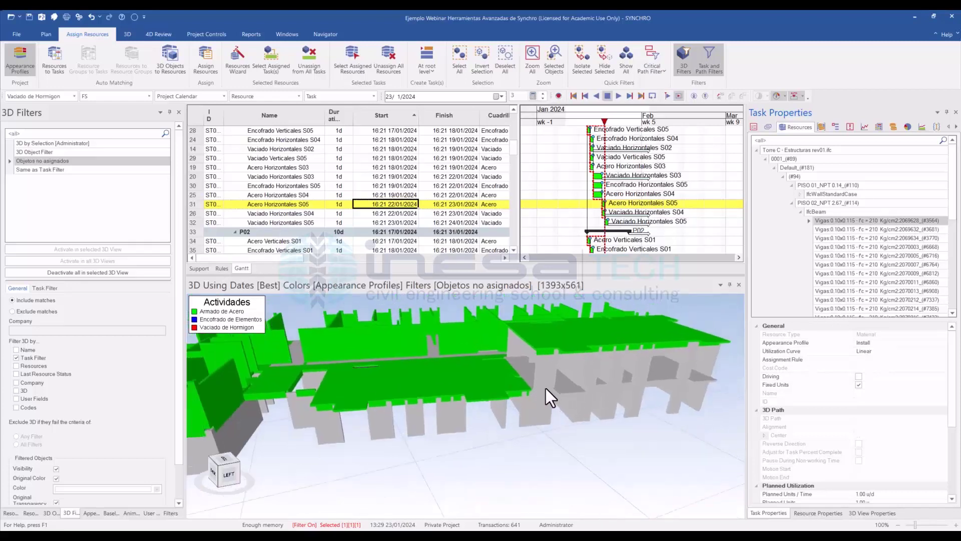
click(893, 345)
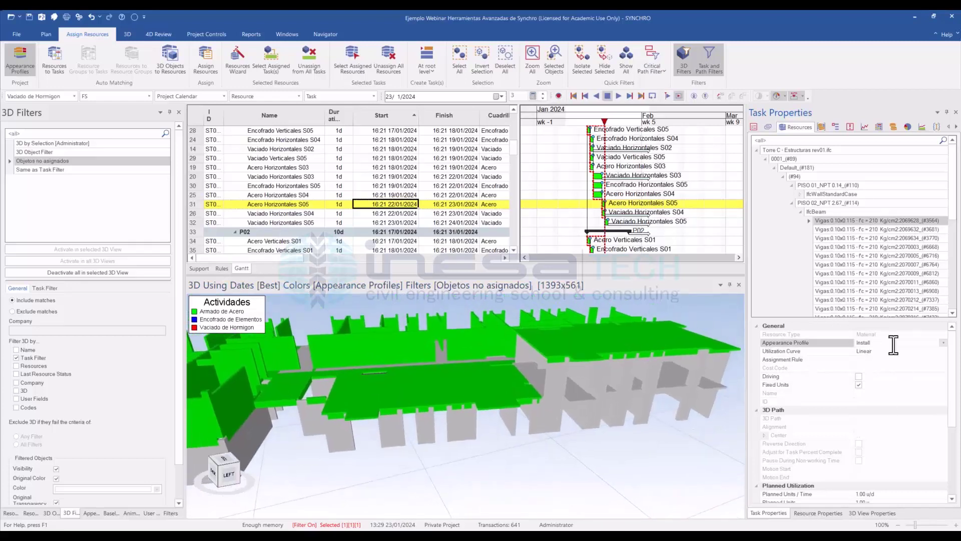
click(943, 343)
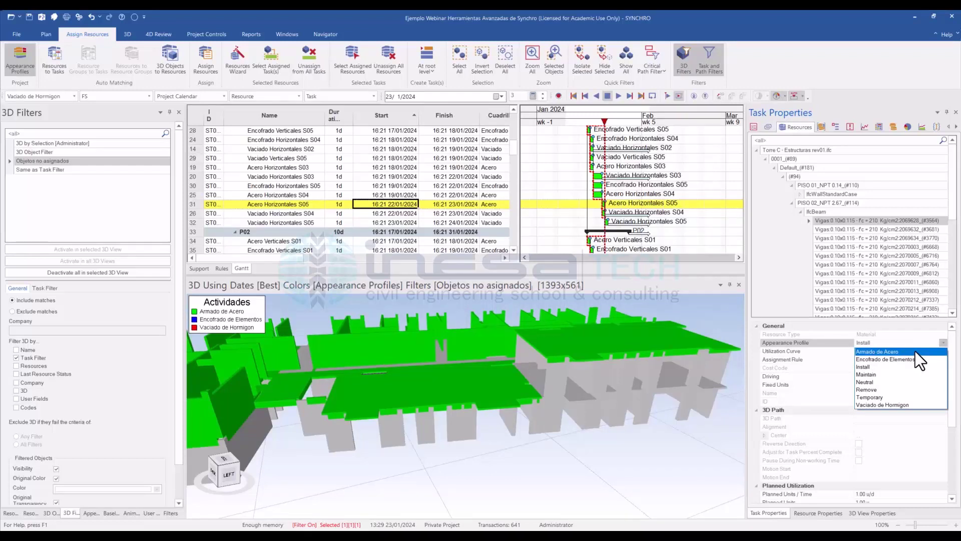
click(944, 343)
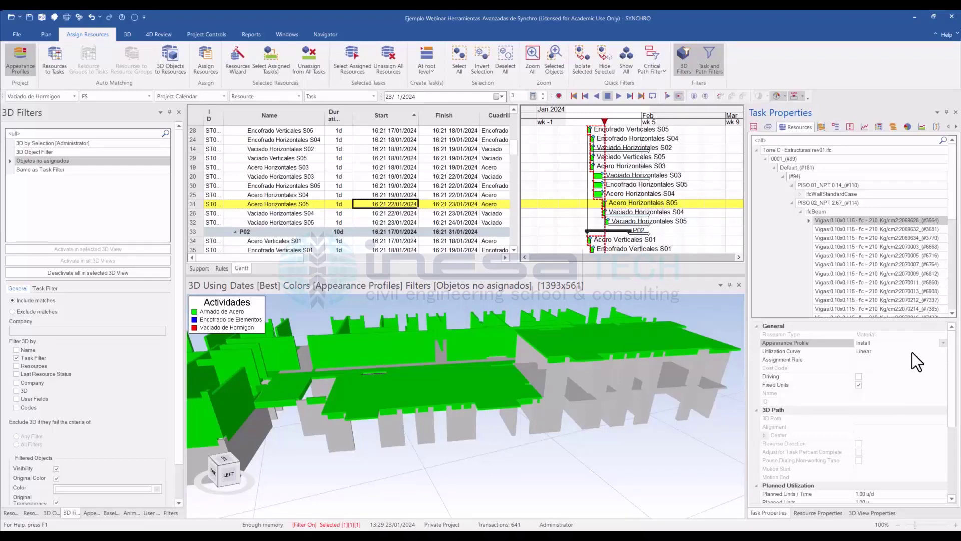
Step: Move the focus date to 11/2/2024, past the end of the schedule, and view the whole building
scroll(371, 384, down, 3)
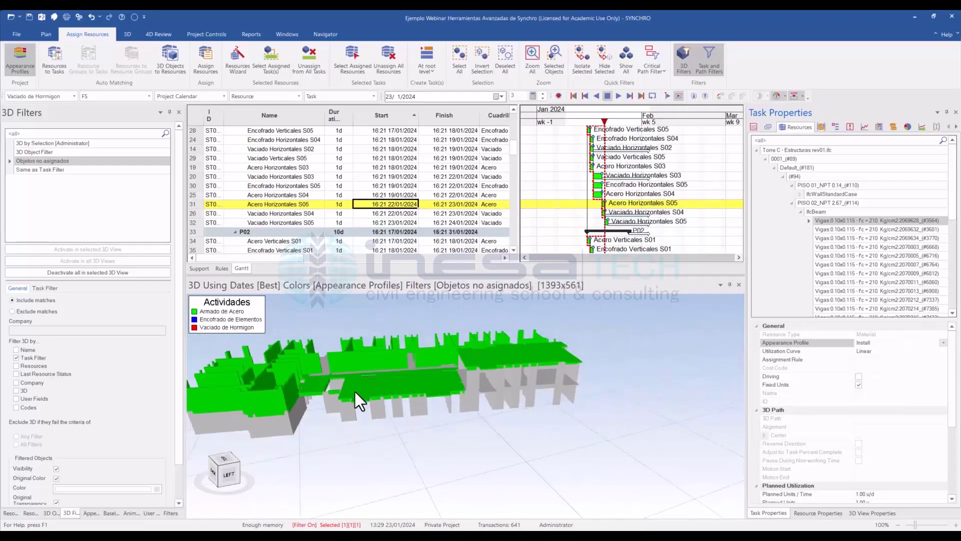
middle_drag(304, 396, 362, 404)
mouse_move(352, 439)
middle_down()
mouse_move(354, 418)
mouse_move(357, 441)
middle_up()
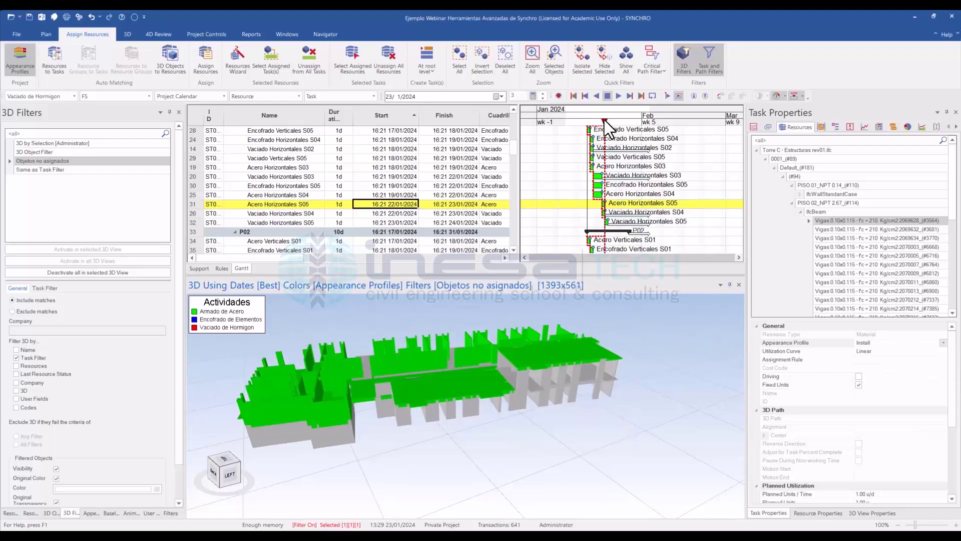
drag(605, 120, 663, 133)
scroll(471, 452, down, 1)
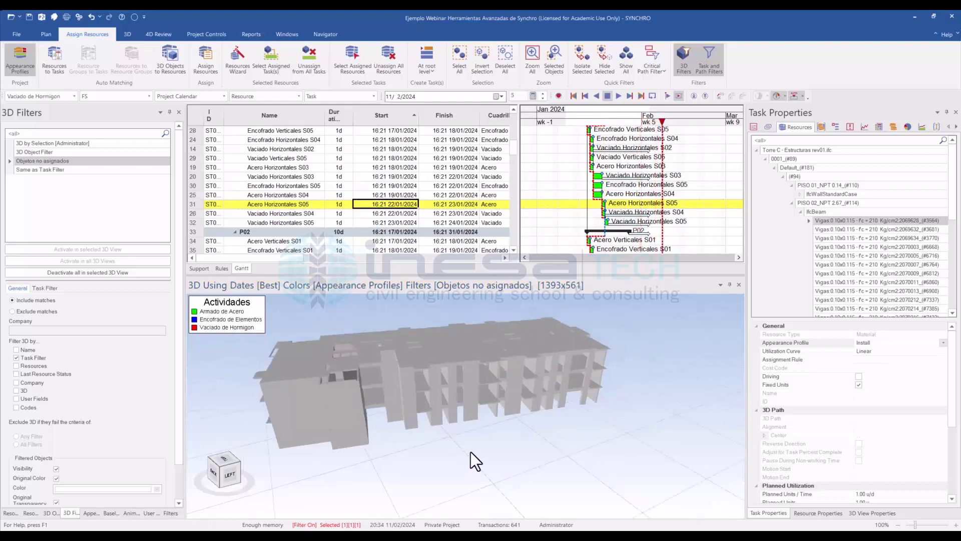
scroll(470, 451, down, 1)
middle_drag(464, 451, 450, 425)
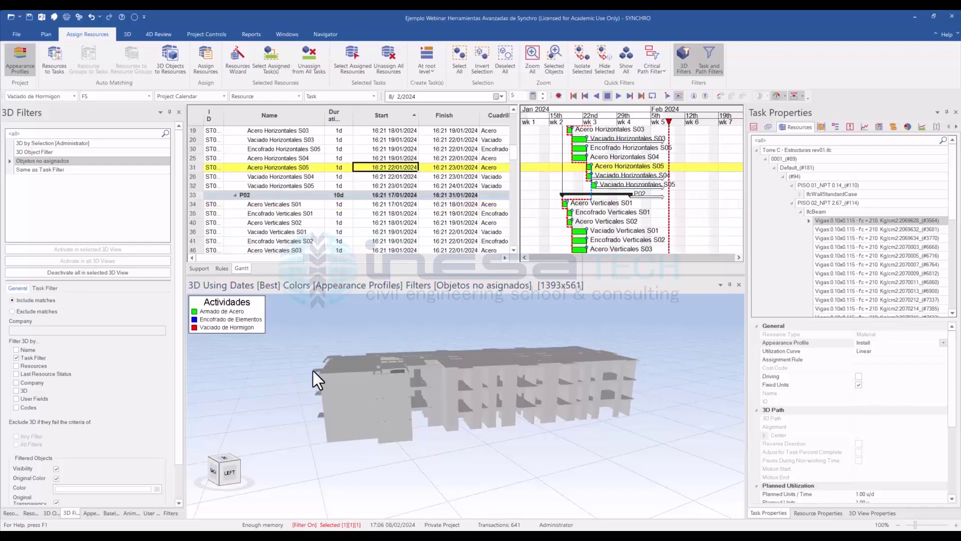
Step: Examine the completed building at the end of the simulation from several angles and distances
middle_drag(313, 370, 279, 377)
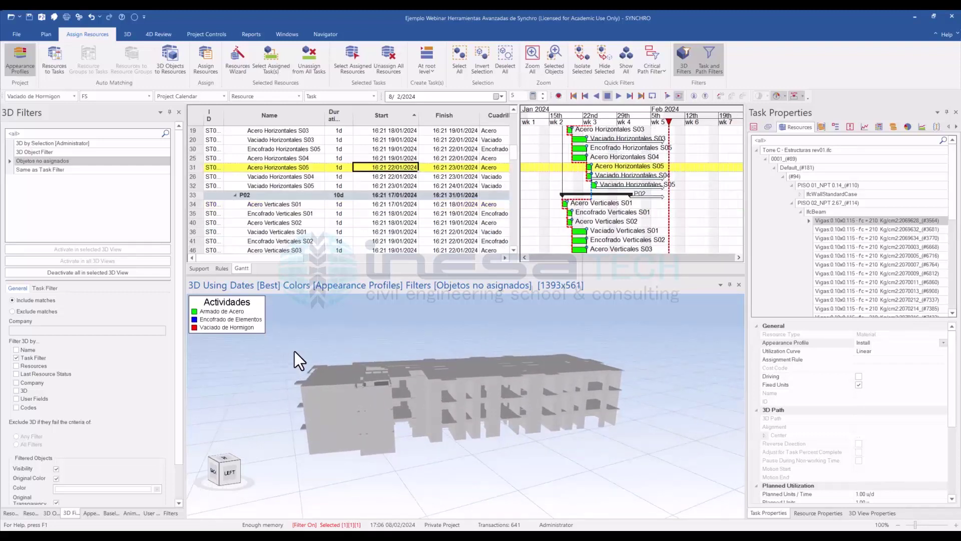
drag(295, 350, 276, 342)
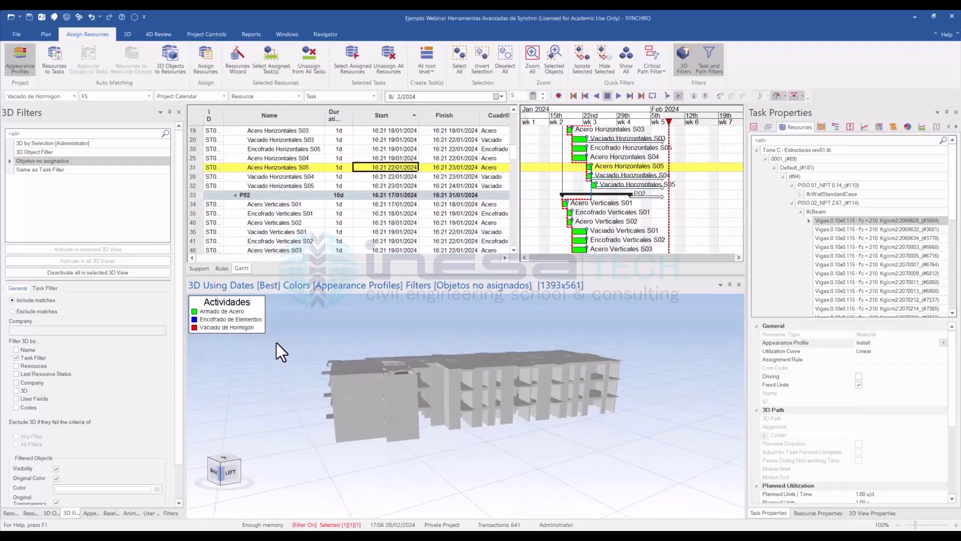
scroll(335, 398, up, 1)
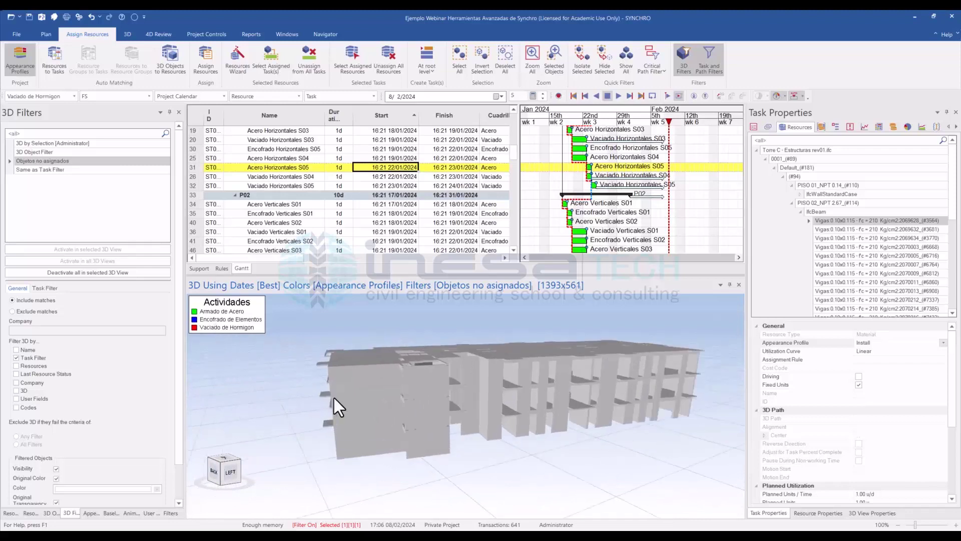
scroll(412, 401, down, 1)
drag(483, 474, 398, 442)
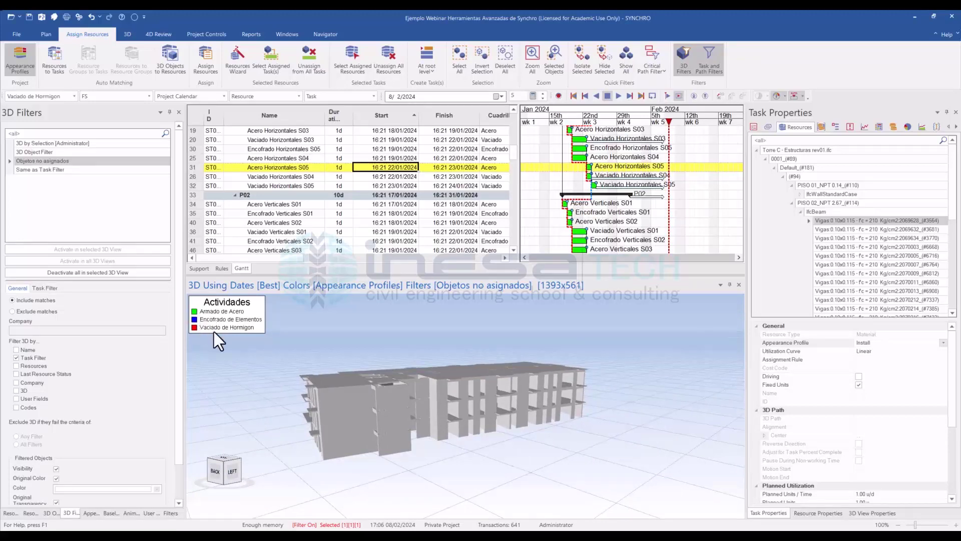
drag(214, 332, 245, 411)
drag(429, 472, 420, 440)
middle_drag(435, 439, 442, 426)
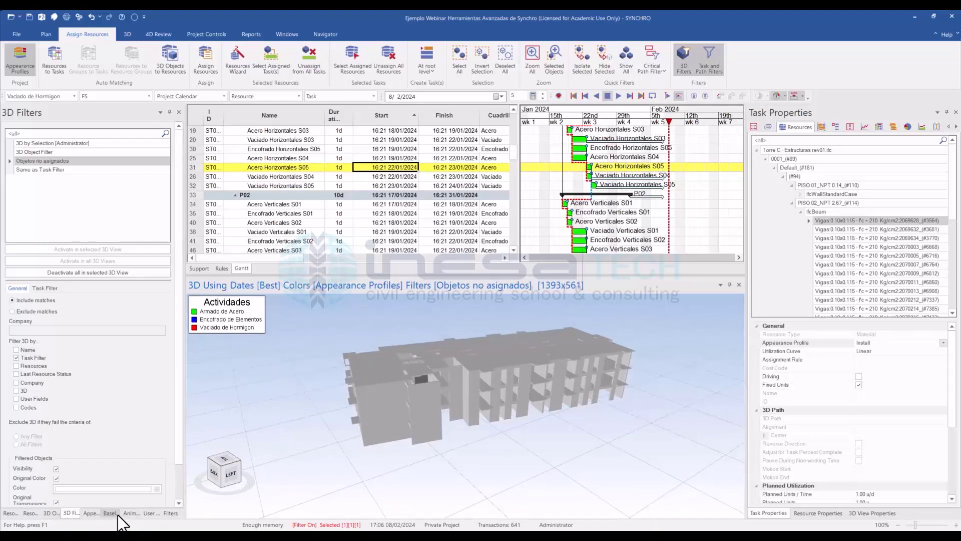
Step: Review the settings of the custom appearance profiles Armado de Acero, Encofrado de Elementos and Vaciado de Hormigon
click(93, 514)
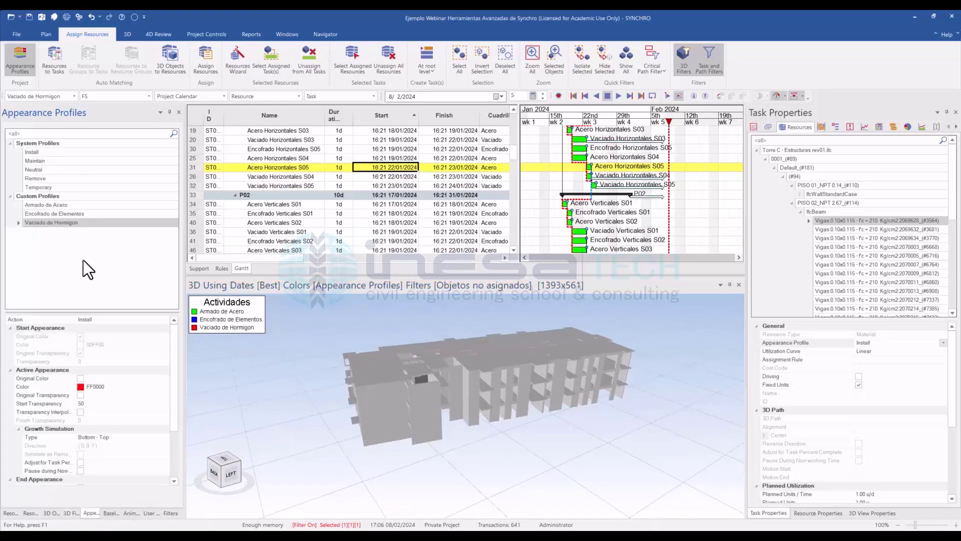
click(49, 205)
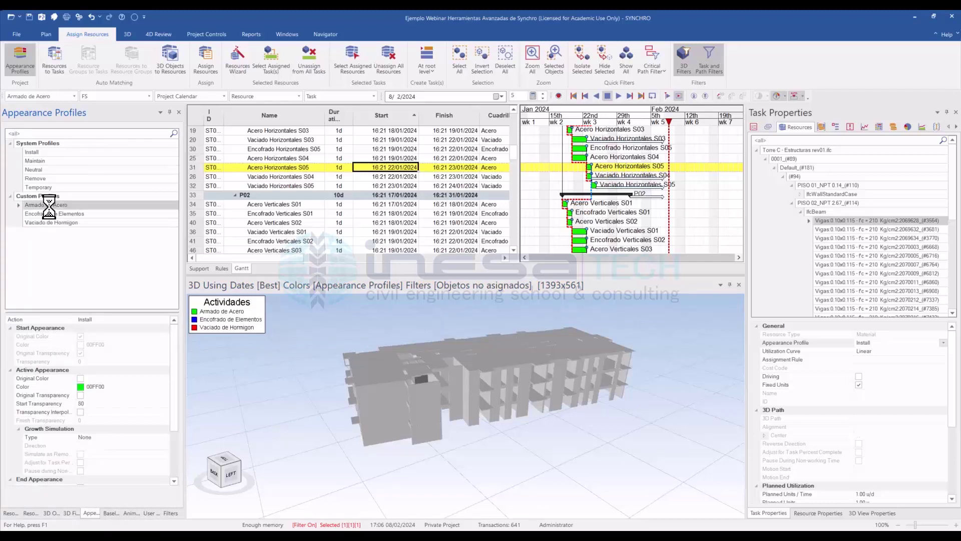
mouse_move(176, 381)
mouse_down()
mouse_move(170, 418)
mouse_move(167, 366)
mouse_up()
click(59, 216)
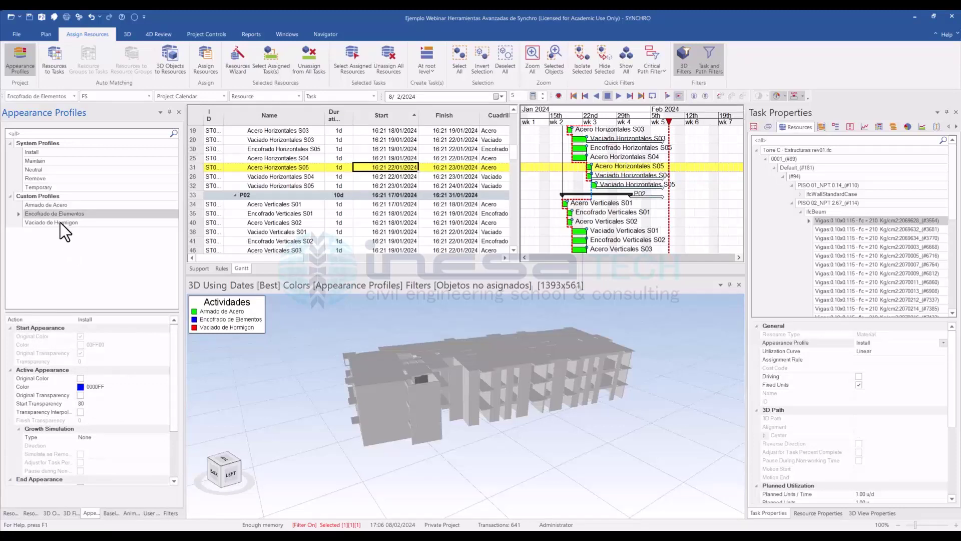
click(60, 222)
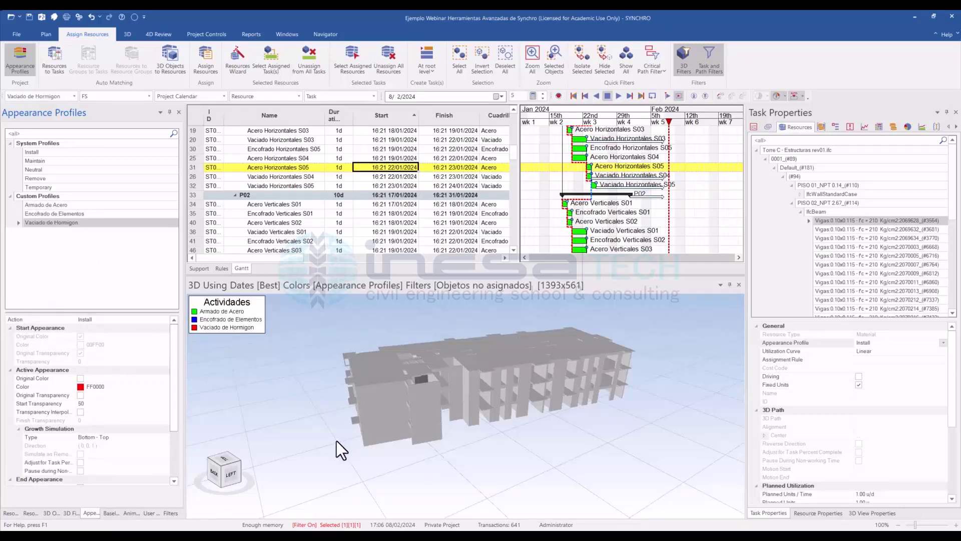
Step: Look over the completed building again and return to the first tasks of the Edificio - Up Town schedule
mouse_move(337, 440)
middle_down()
mouse_move(326, 416)
mouse_move(349, 440)
middle_up()
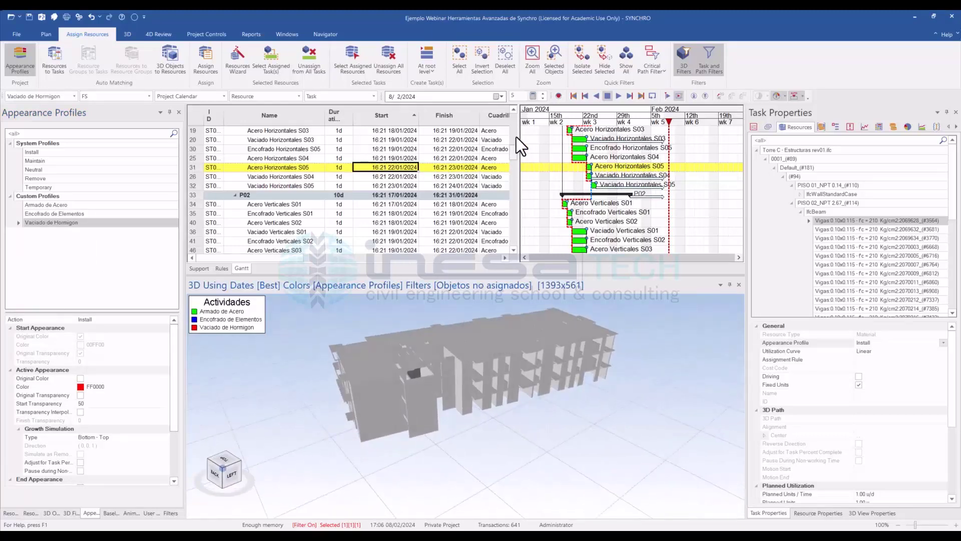
scroll(520, 146, up, 6)
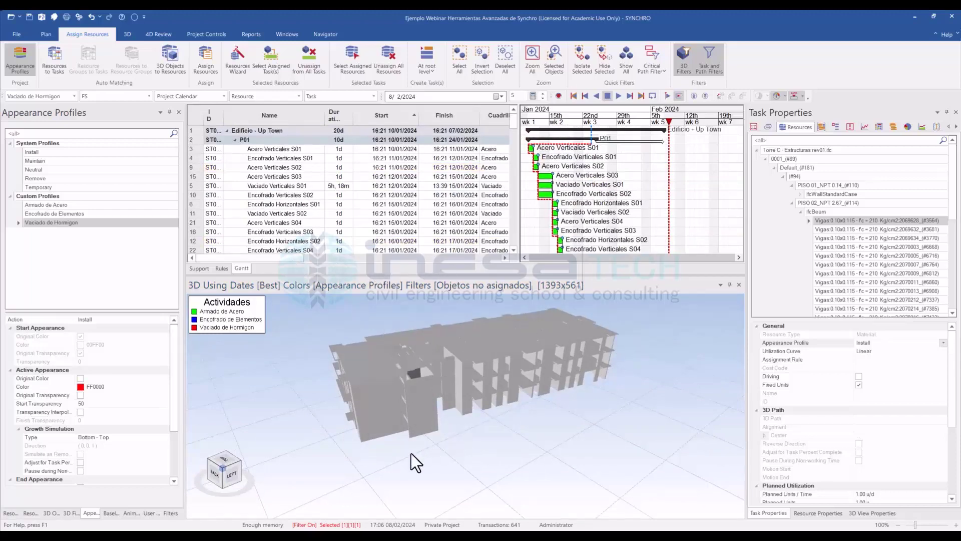
scroll(428, 441, up, 1)
middle_drag(429, 442, 491, 386)
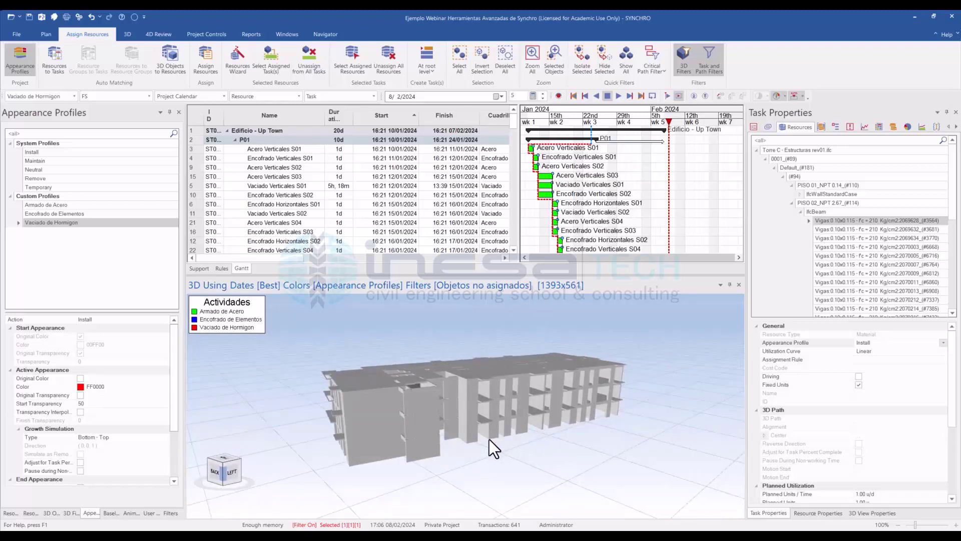
middle_drag(489, 439, 423, 431)
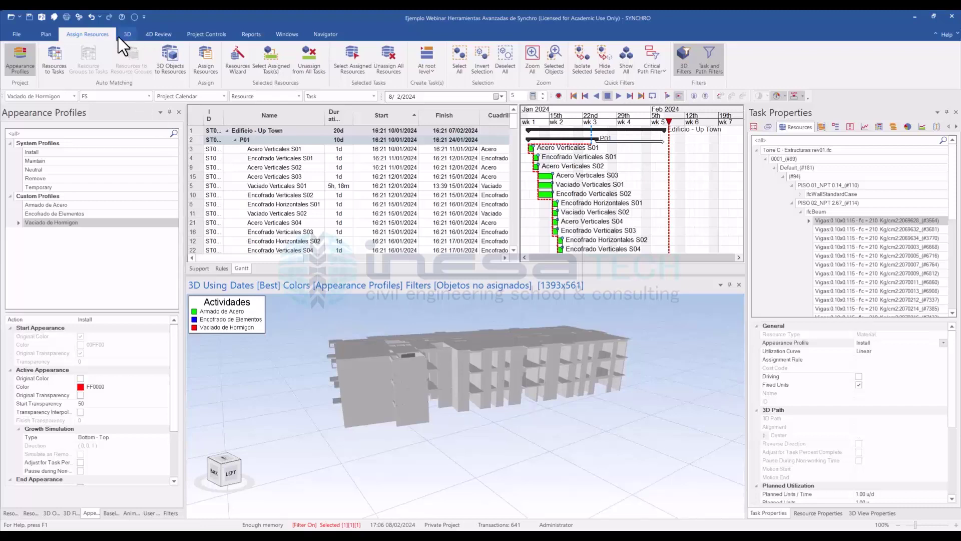
Step: Open the Synchro Script interpreter and view the Apparience Acero script
click(186, 33)
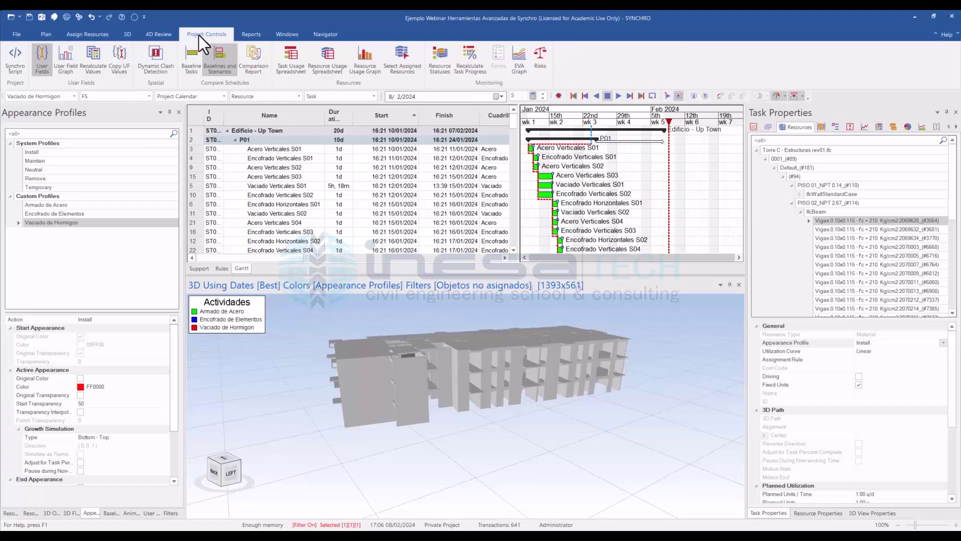
click(8, 65)
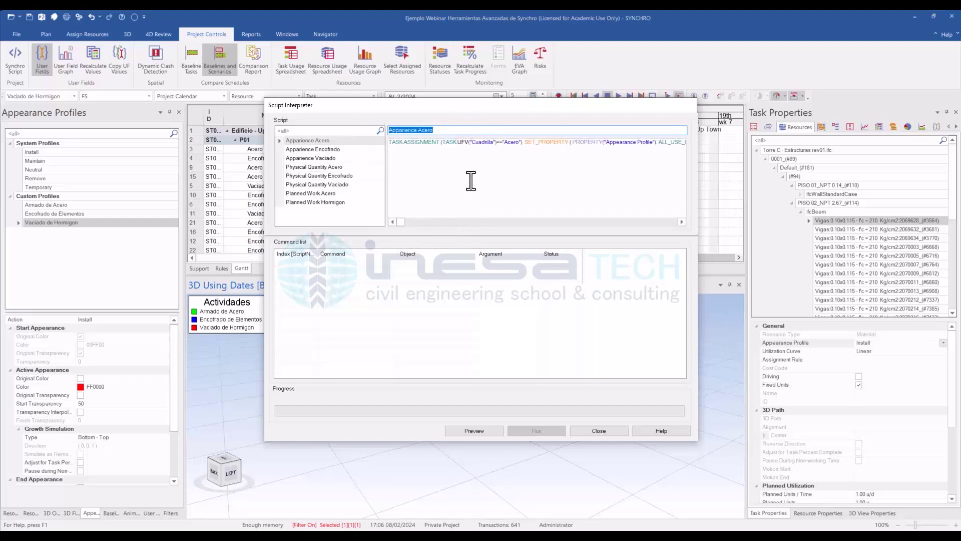
click(681, 221)
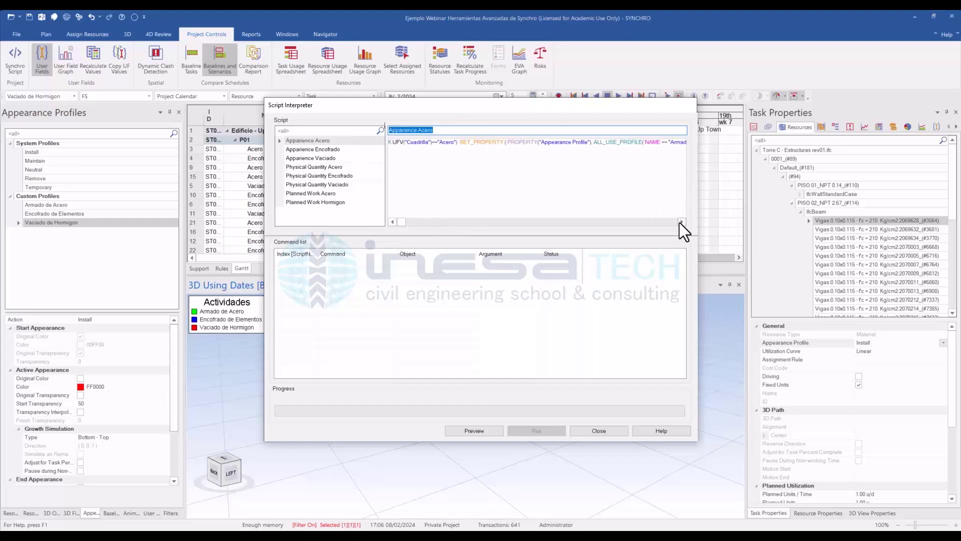
drag(403, 224, 399, 226)
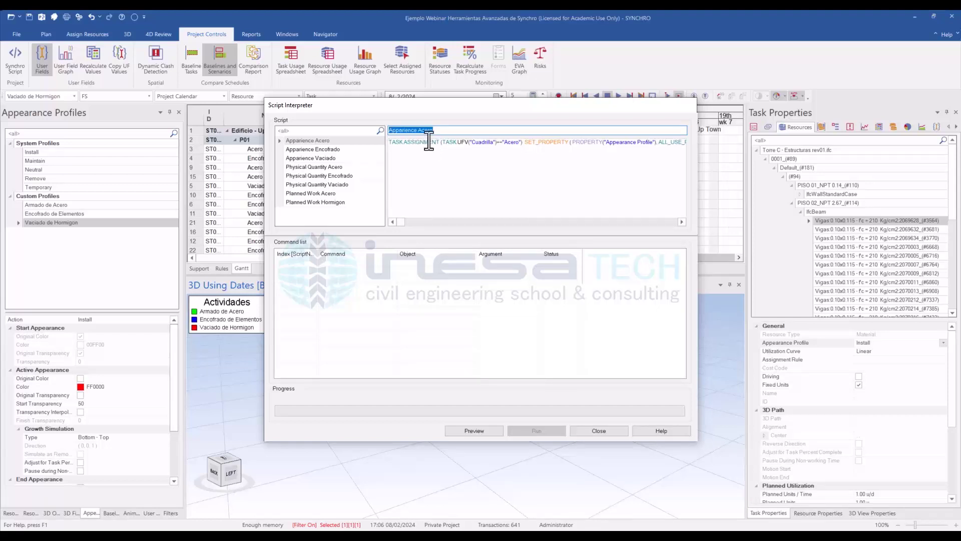
Step: Read the Apparience Acero script from its Cuadrilla condition to its profile assignment, and move the interpreter clear of the task table
click(446, 173)
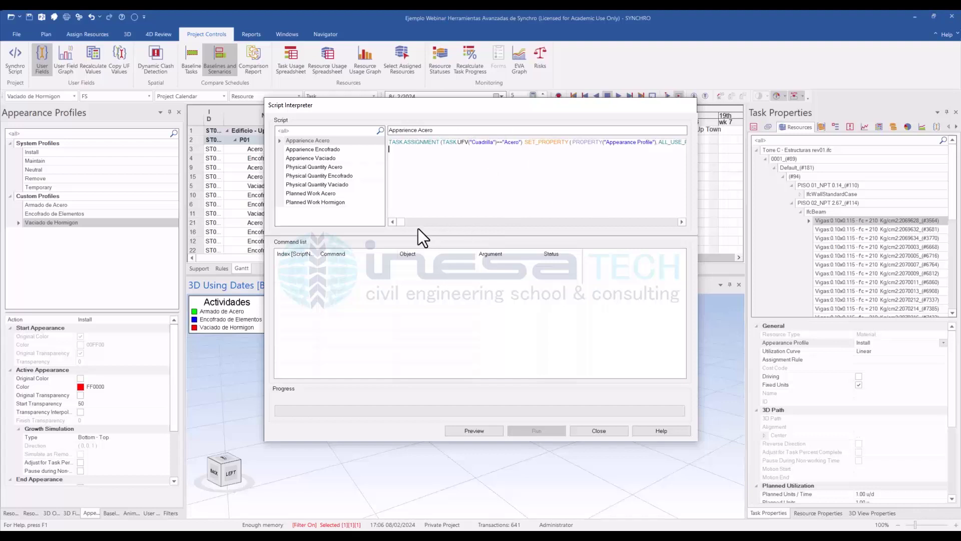
mouse_move(402, 223)
mouse_down()
mouse_move(413, 223)
mouse_move(404, 223)
mouse_up()
drag(401, 223, 402, 223)
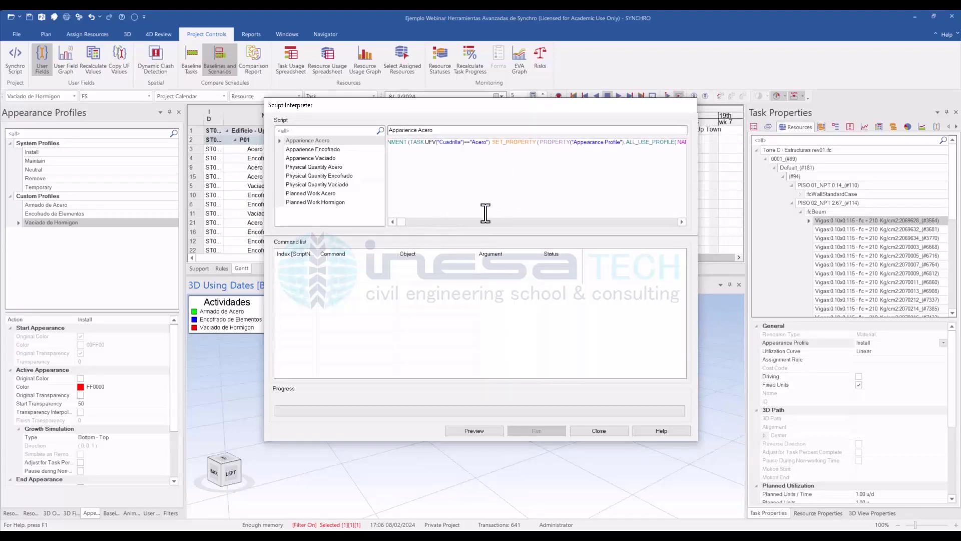
drag(403, 223, 404, 223)
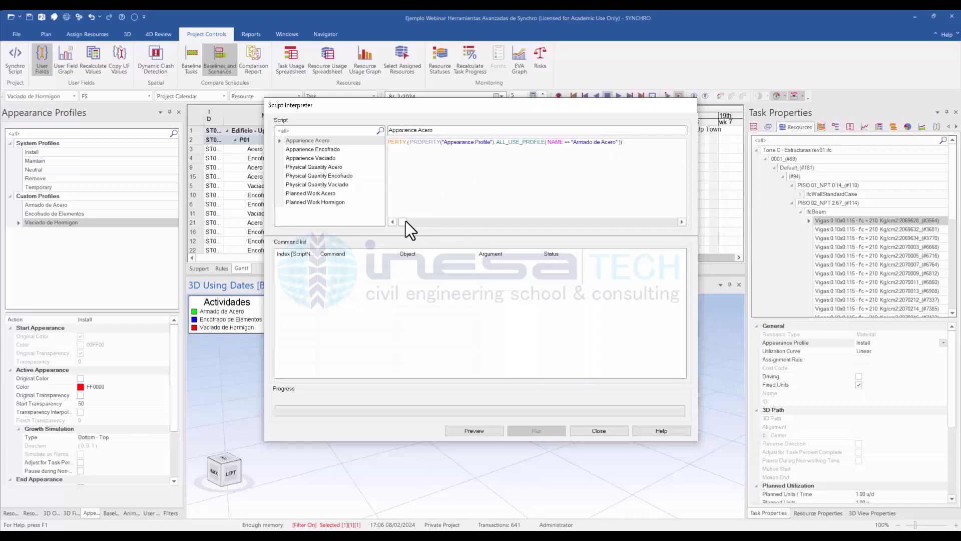
drag(405, 221, 400, 222)
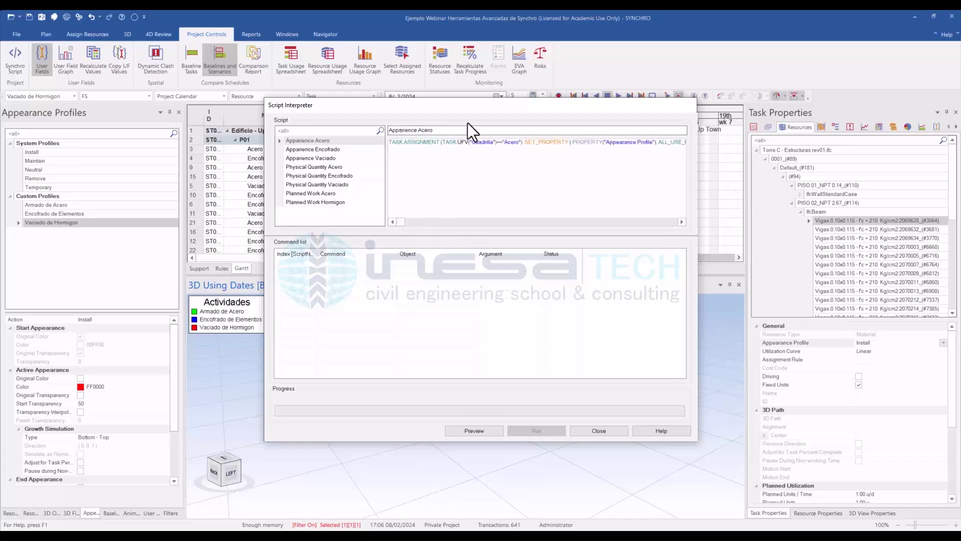
drag(467, 122, 459, 229)
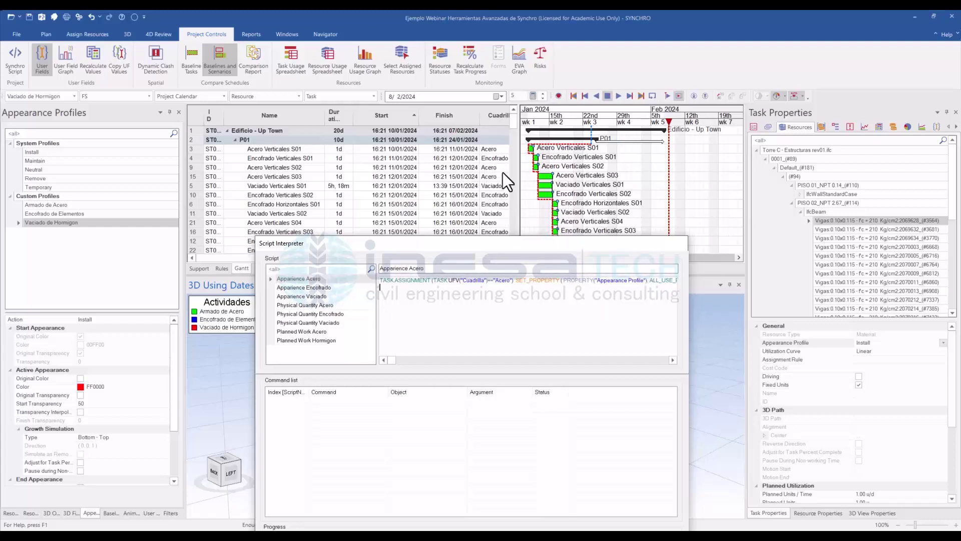
Step: Review the full expressions of the Apparience Acero, Apparience Encofrado and Apparience Vaciado scripts in the Script Interpreter
click(673, 360)
drag(673, 363, 670, 362)
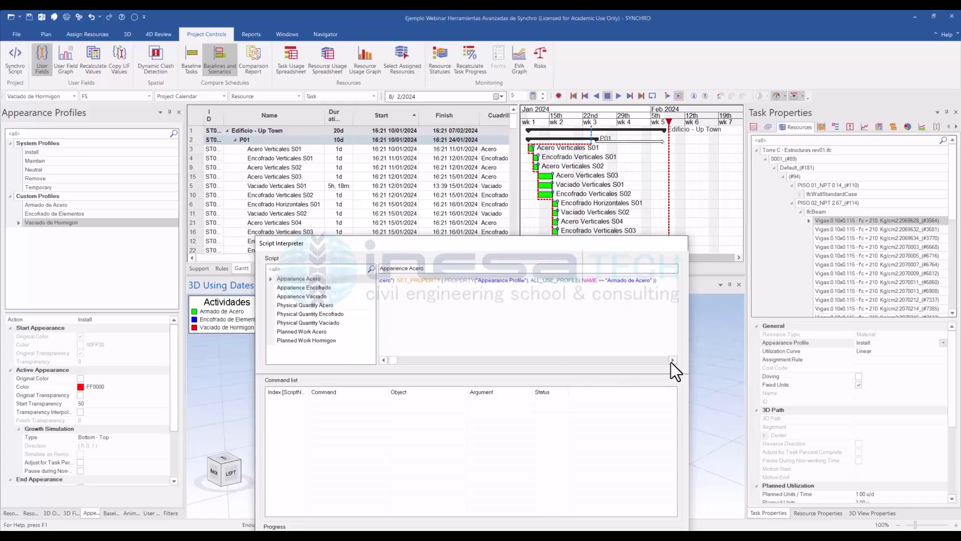
click(312, 287)
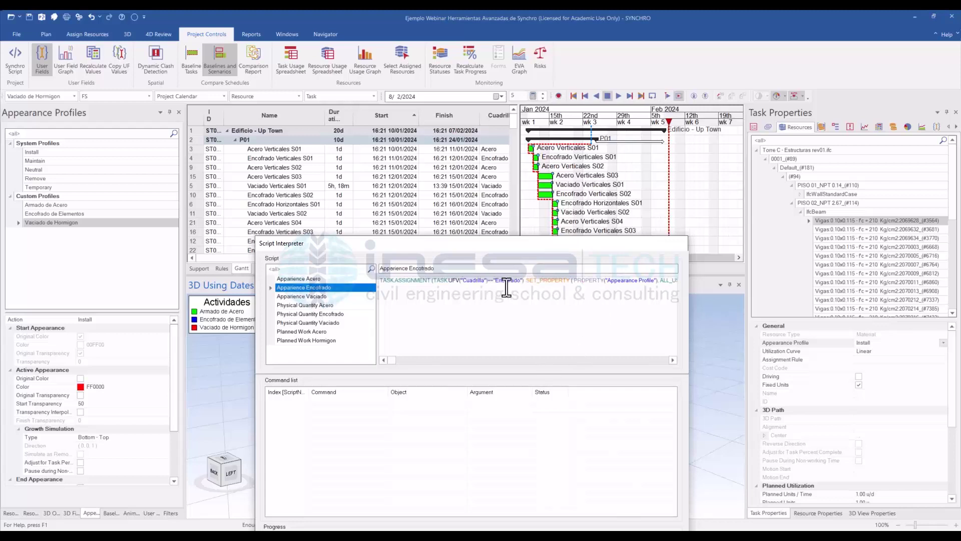
click(673, 359)
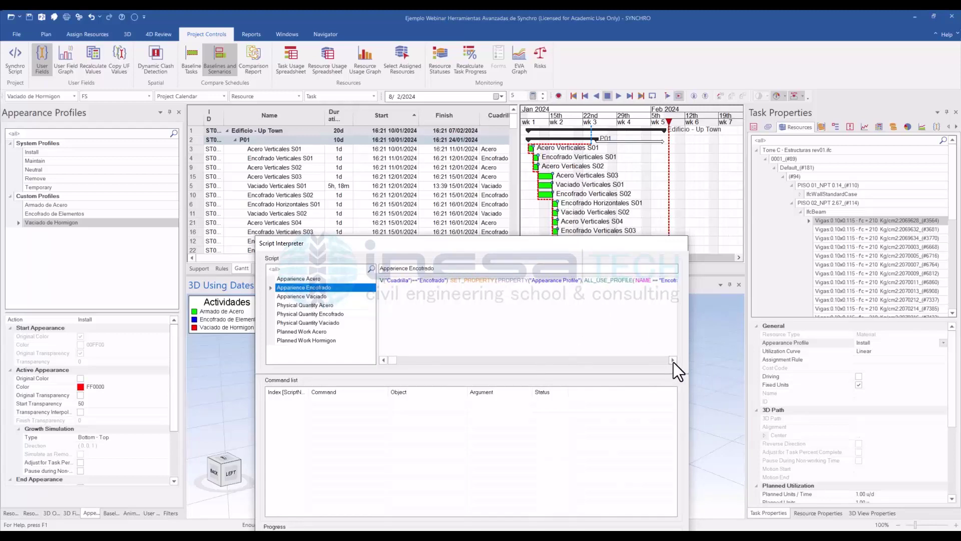
click(302, 297)
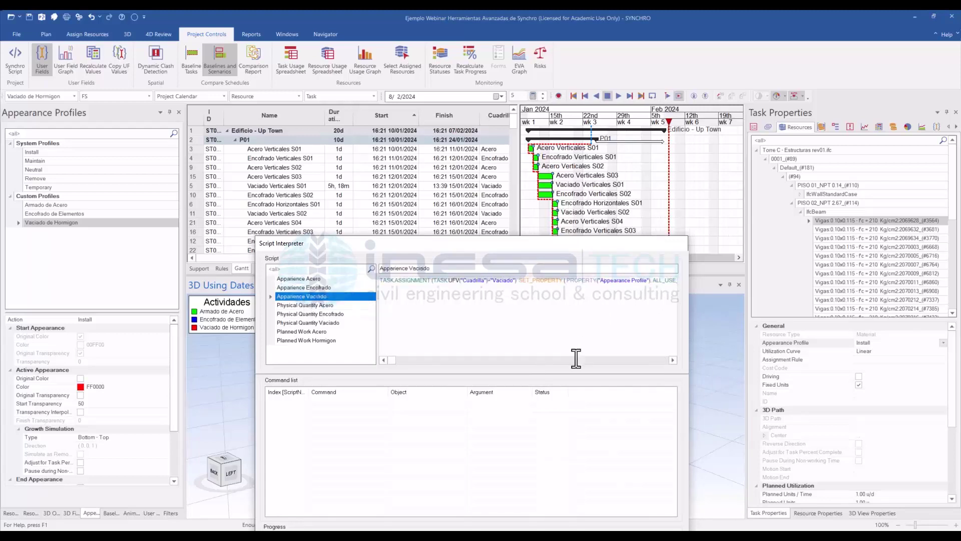
click(672, 360)
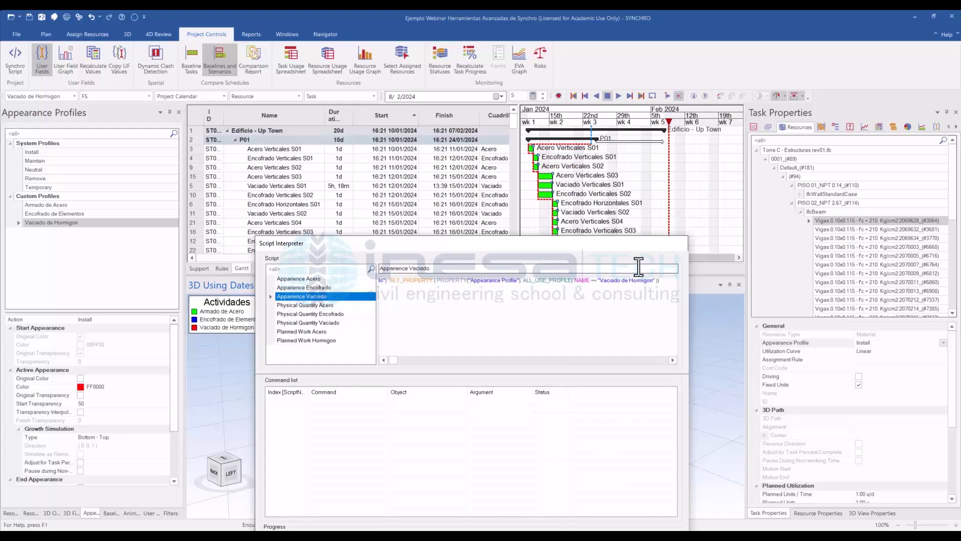
drag(488, 245, 489, 154)
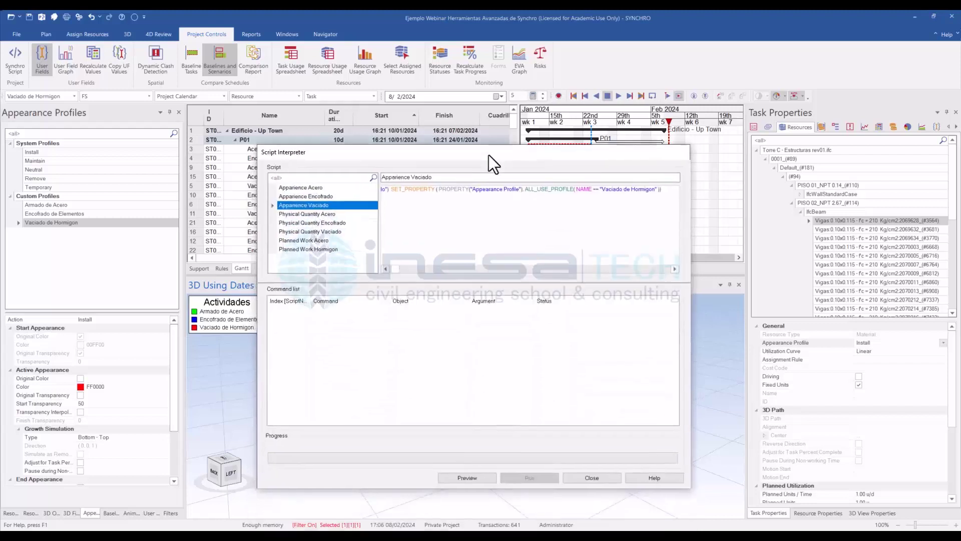
click(384, 270)
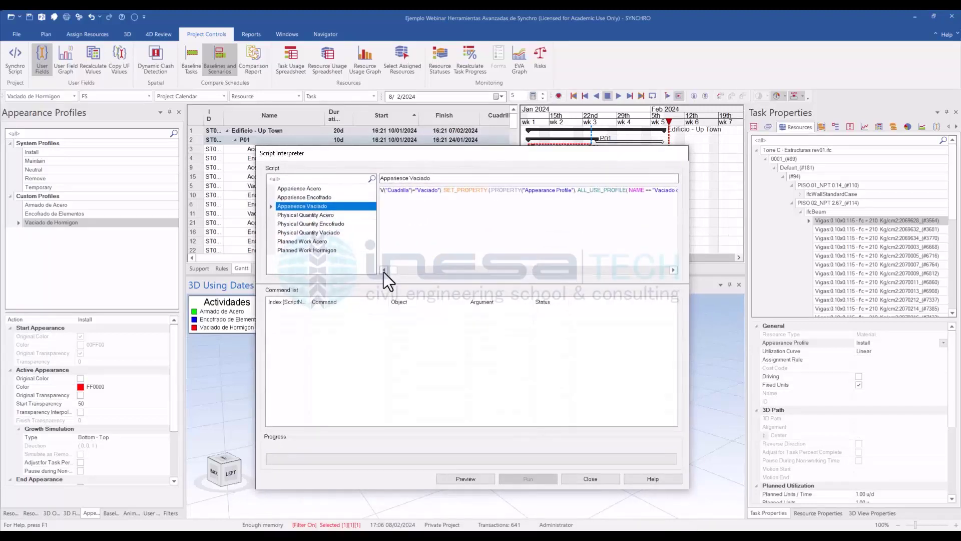
click(384, 270)
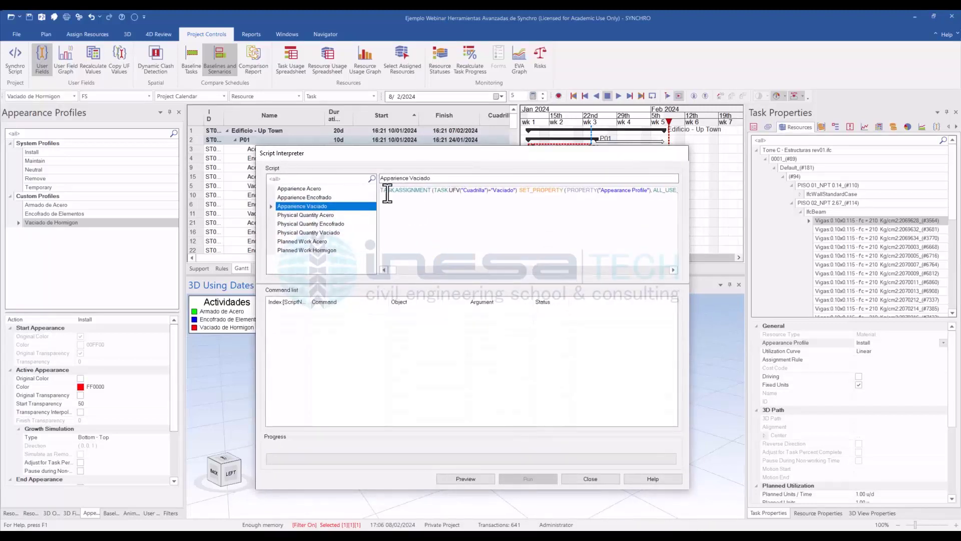
Step: Preview and run the Apparience Acero script to assign the Armado de Acero profile to the steel crew's task resources
click(320, 189)
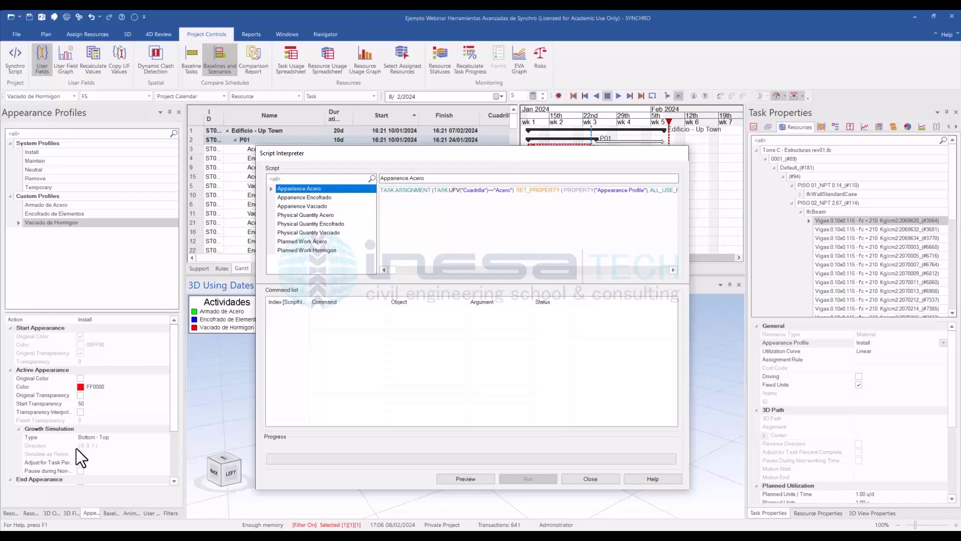
click(468, 480)
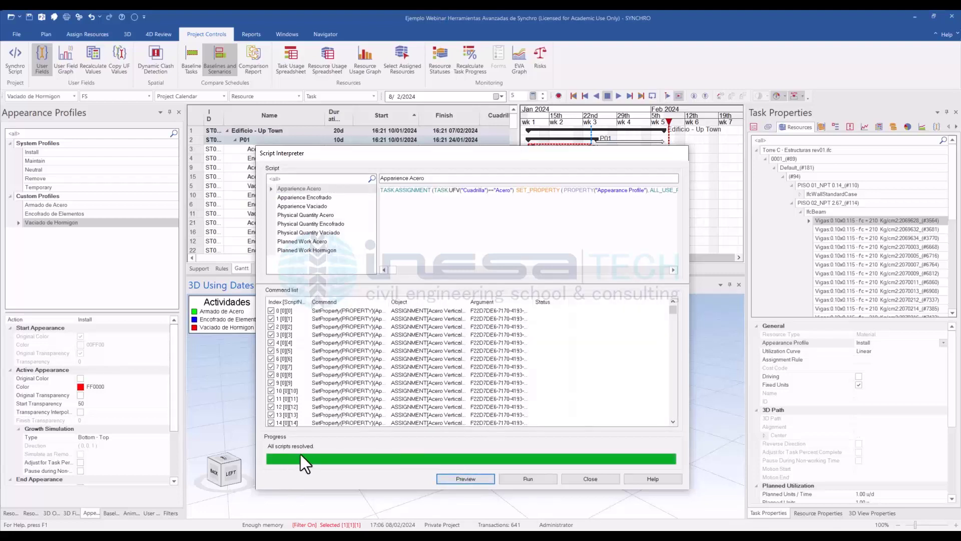
mouse_move(673, 310)
mouse_down()
mouse_move(662, 428)
mouse_move(674, 295)
mouse_up()
click(537, 481)
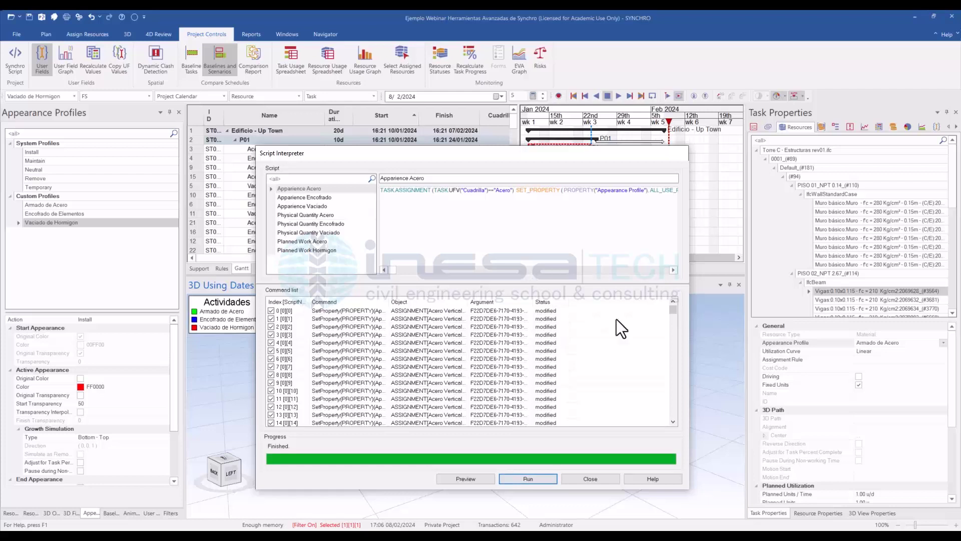
mouse_move(664, 312)
mouse_down()
mouse_move(668, 423)
mouse_move(676, 302)
mouse_up()
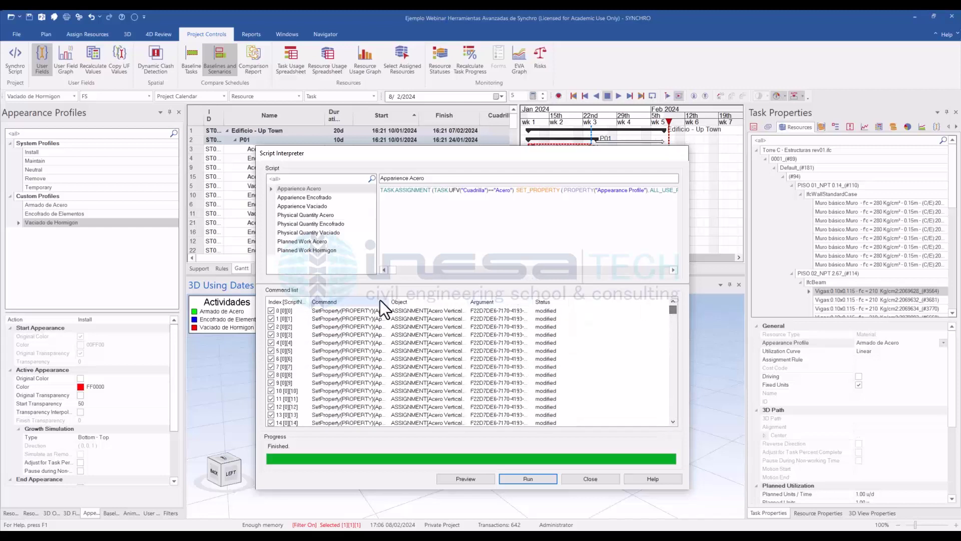
Step: Preview and run the Apparience Encofrado script to set the appearance profile of the formwork crew's task resources
click(317, 199)
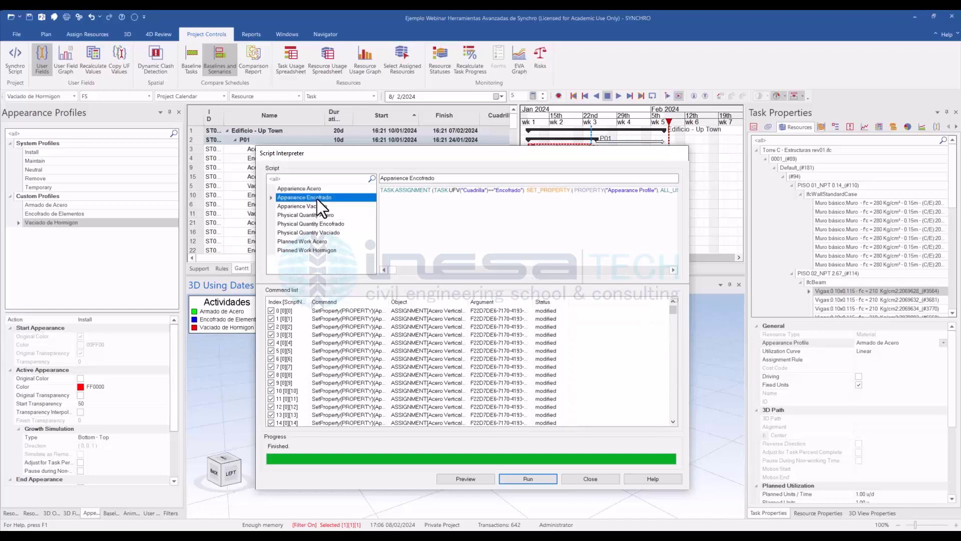
click(473, 479)
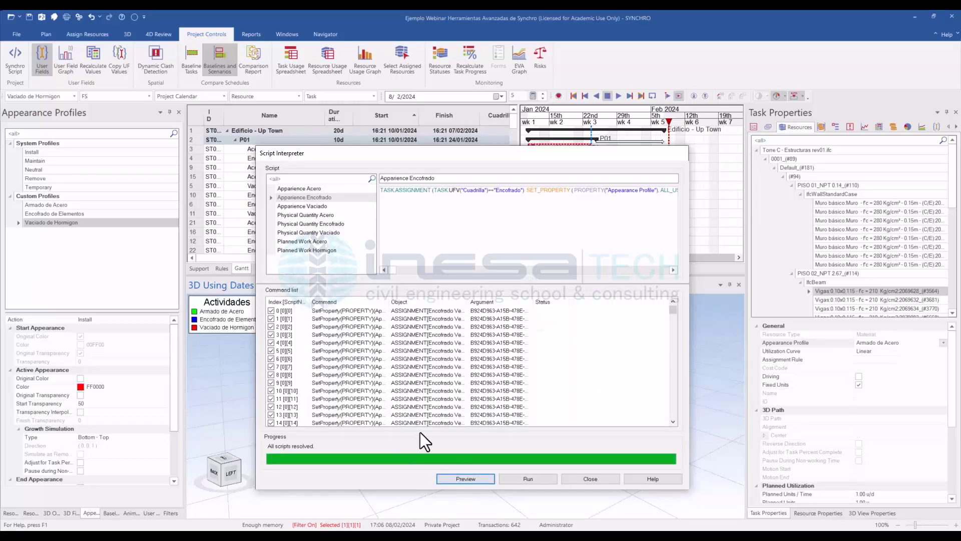
click(530, 481)
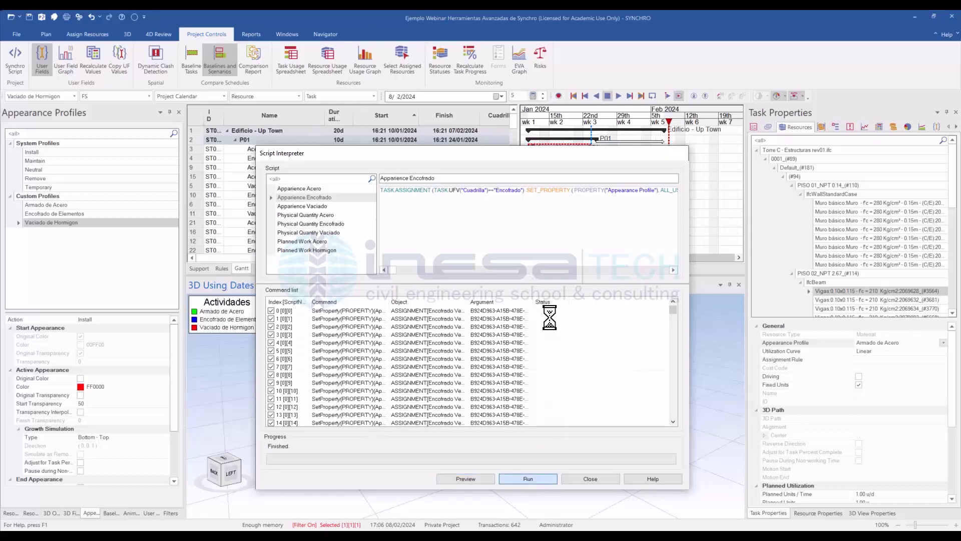
Step: Preview and run the Apparience Vaciado script to apply Vaciado de Hormigon to the pouring crew's resources, and close the Script Interpreter
click(300, 206)
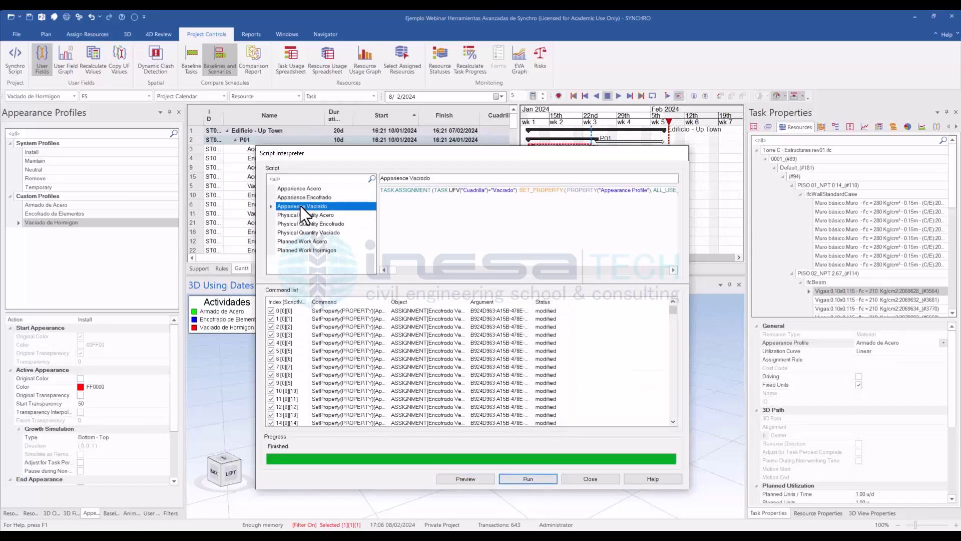
click(473, 480)
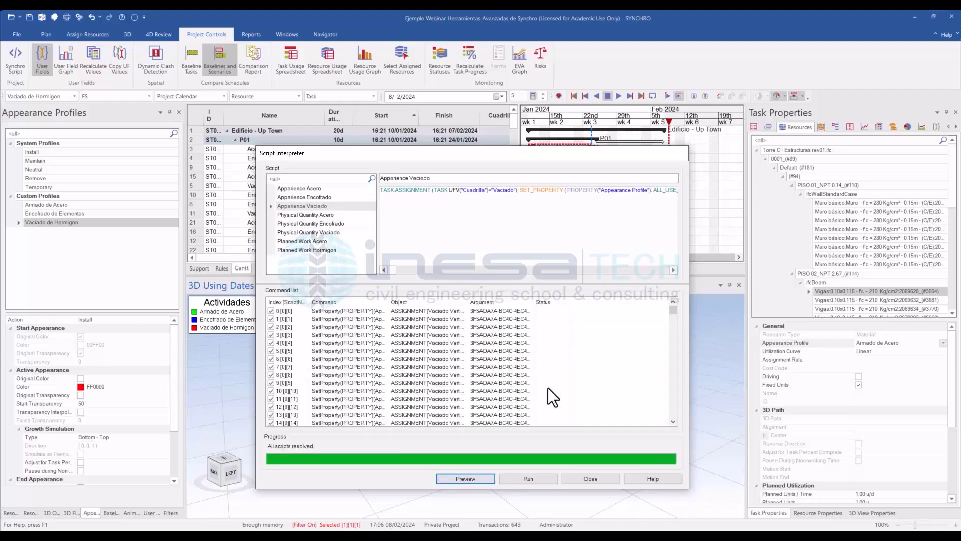
click(545, 478)
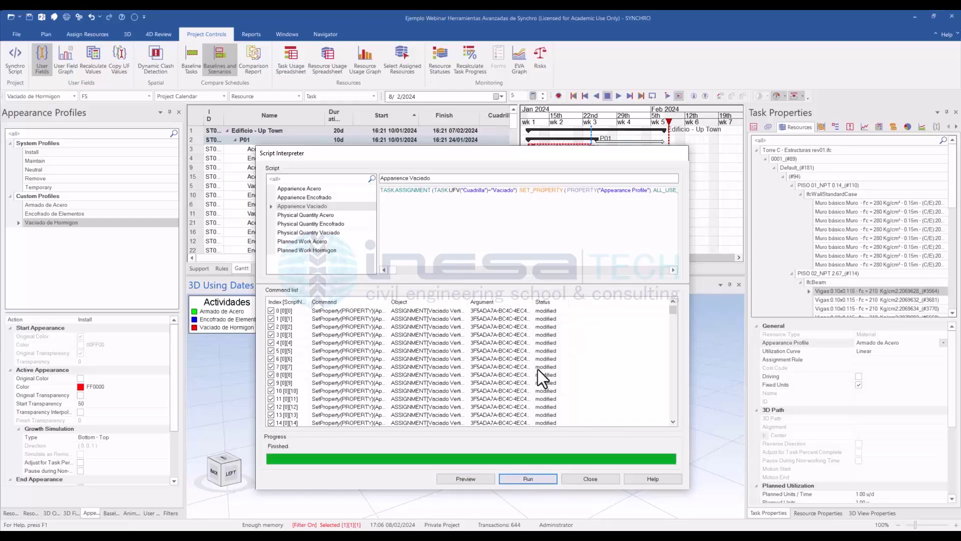
click(581, 482)
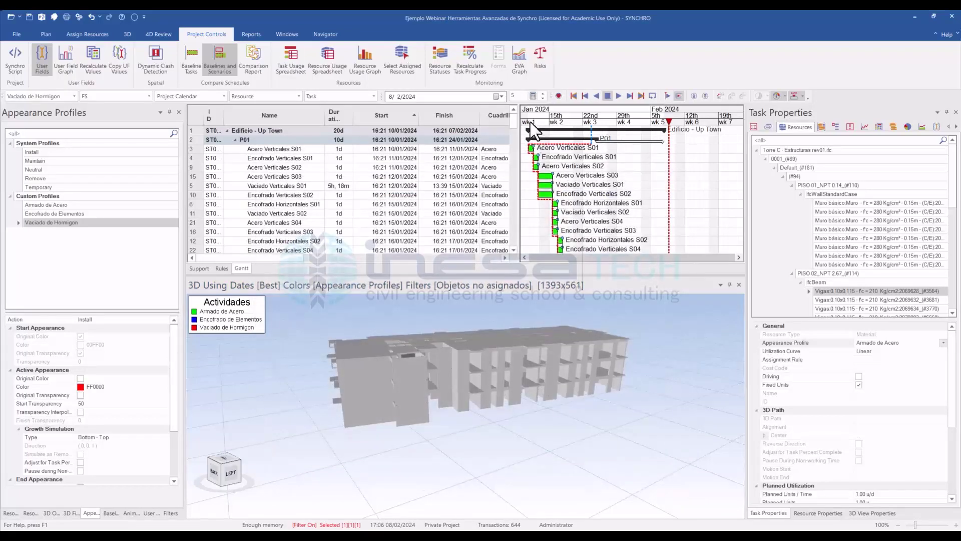
Step: Set the Gantt focus time to 10 January 2024, before the first task starts, and enlarge the timescale
click(527, 115)
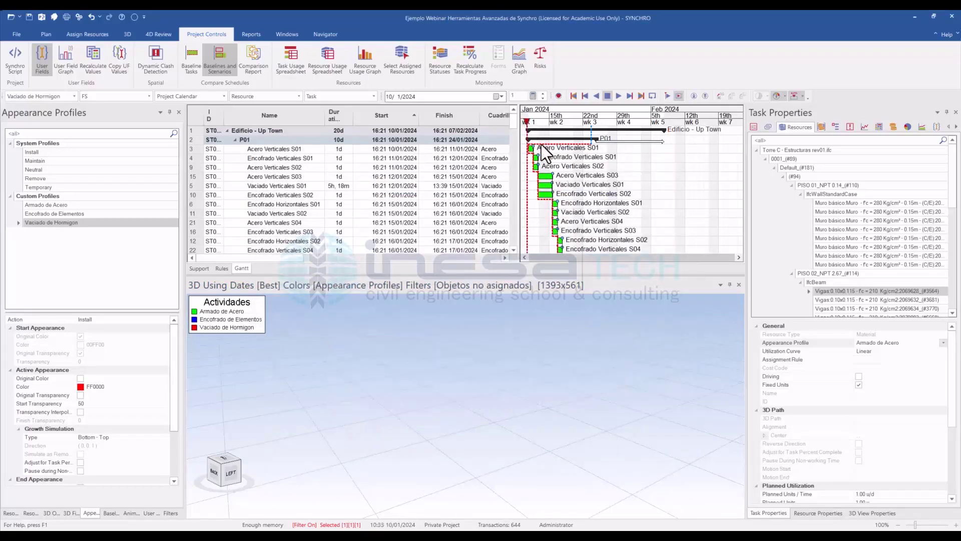
ctrl+scroll(582, 171, up, 5)
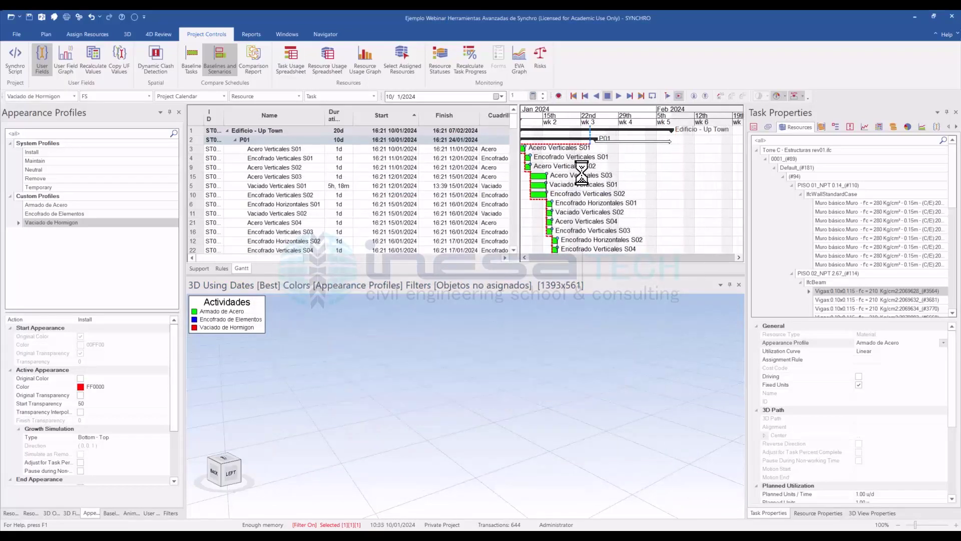
click(525, 258)
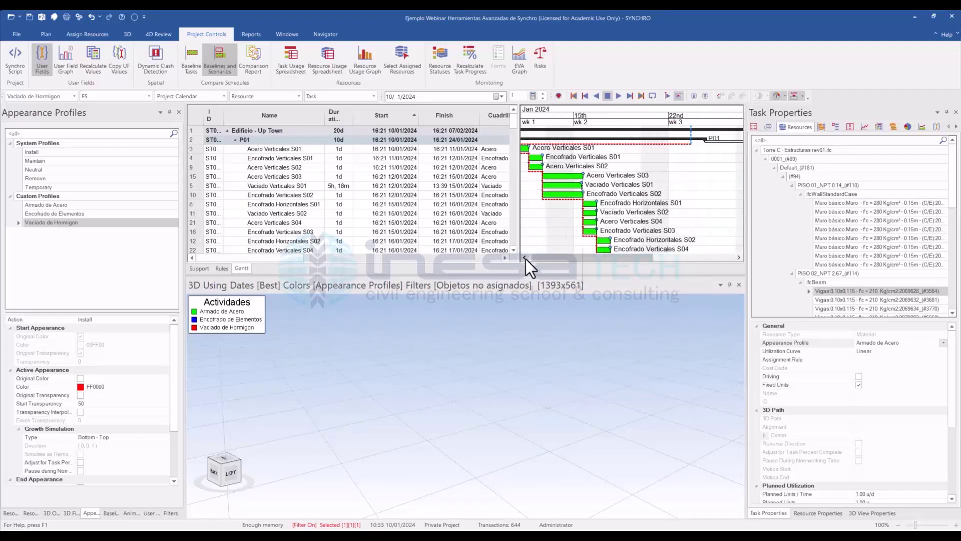
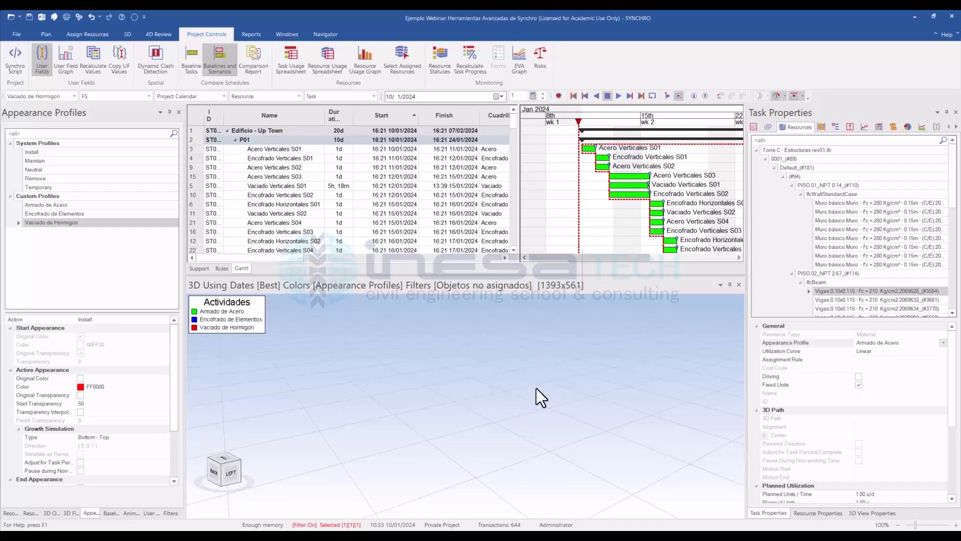
Step: Advance the focus time through 11 January to 12 January 2024 and examine the walls' activity colours in the 3D view
click(589, 119)
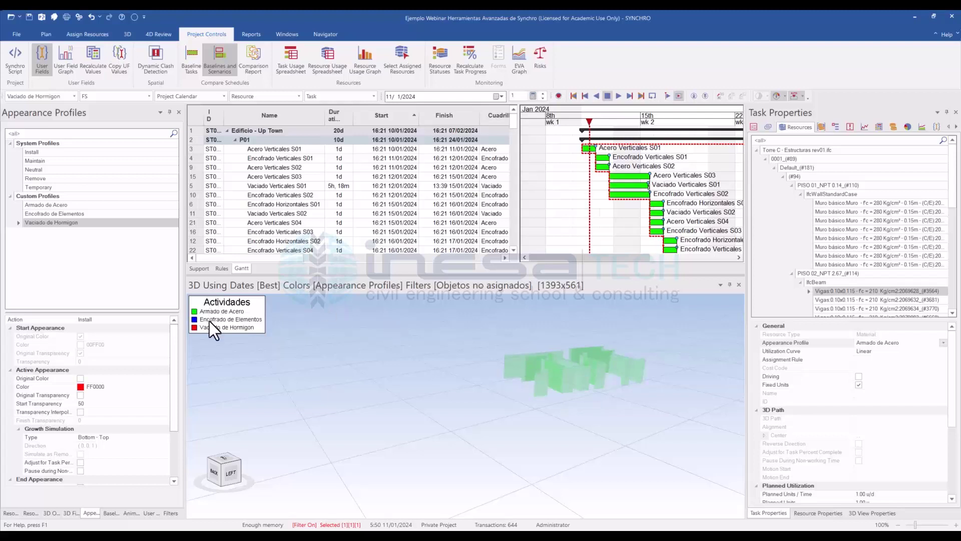
click(603, 122)
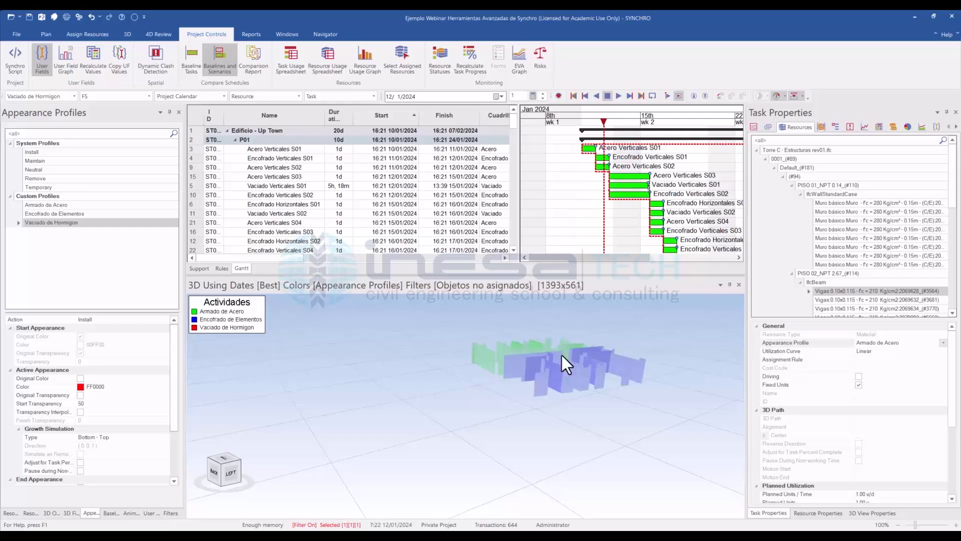
shift+middle_drag(447, 416, 460, 436)
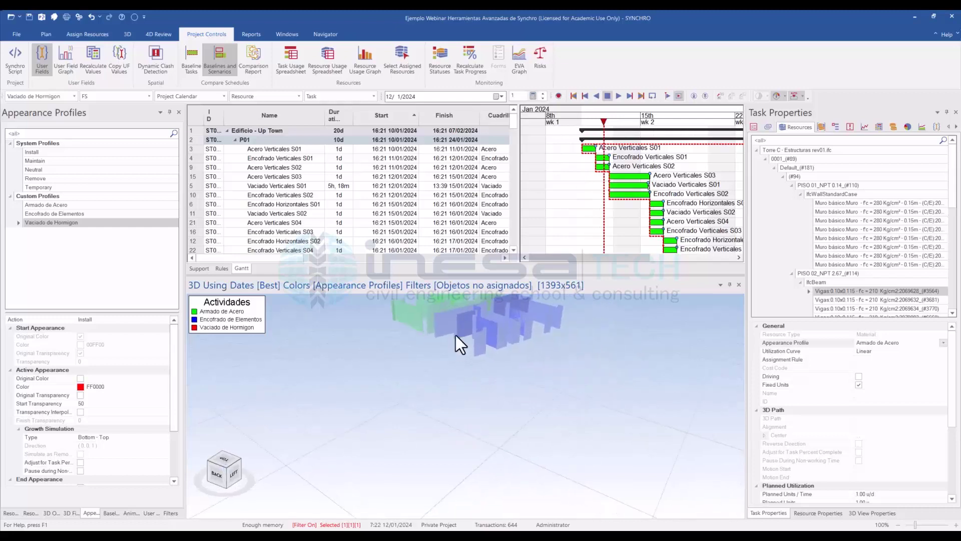
middle_drag(455, 335, 482, 375)
scroll(449, 449, up, 2)
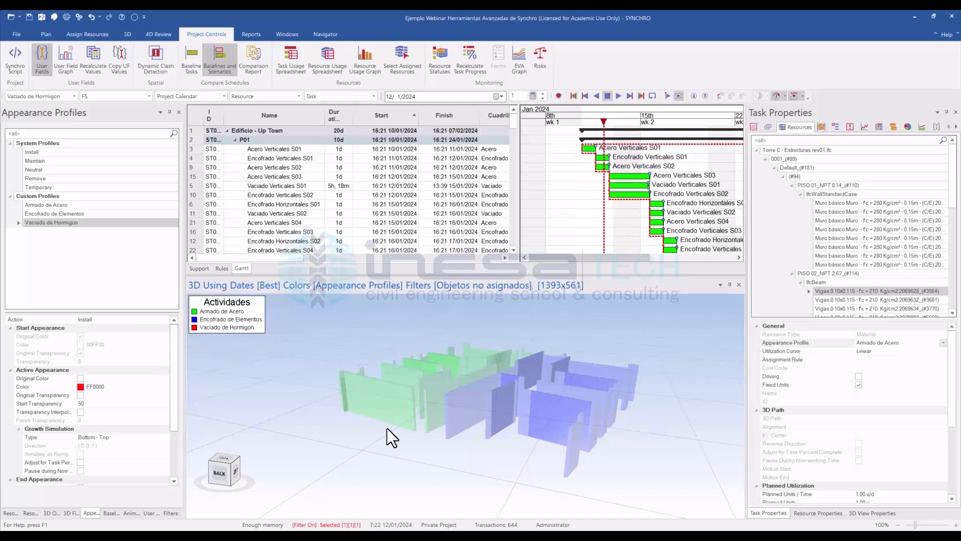
Step: Move the focus time to 14 January 2024 and examine the steel, formwork and pouring colours on the walls from several angles
click(632, 121)
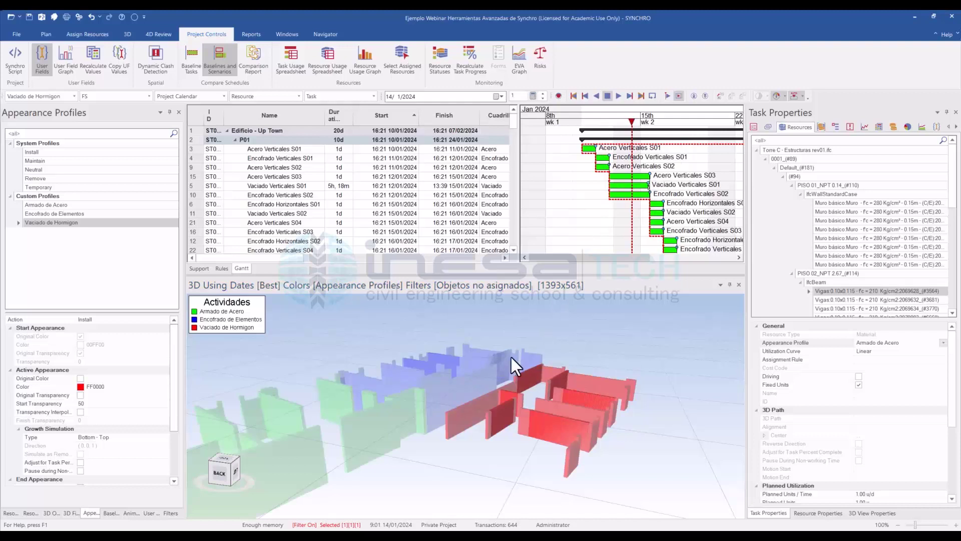
drag(512, 357, 467, 319)
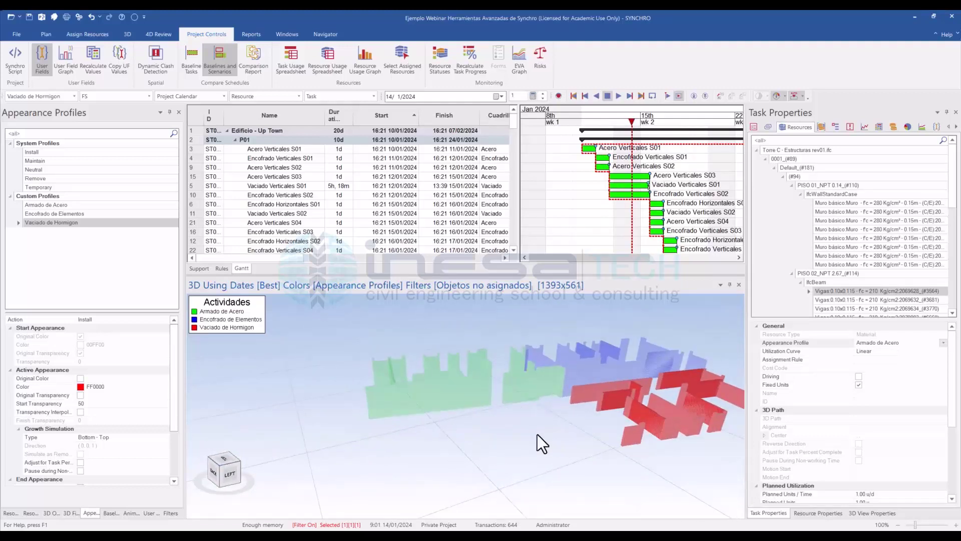
drag(536, 434, 567, 466)
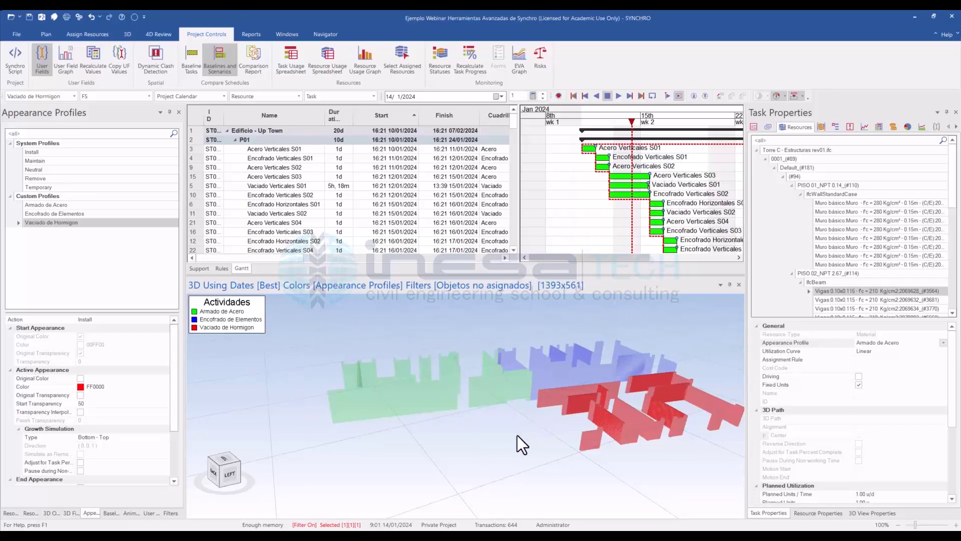
scroll(515, 428, down, 5)
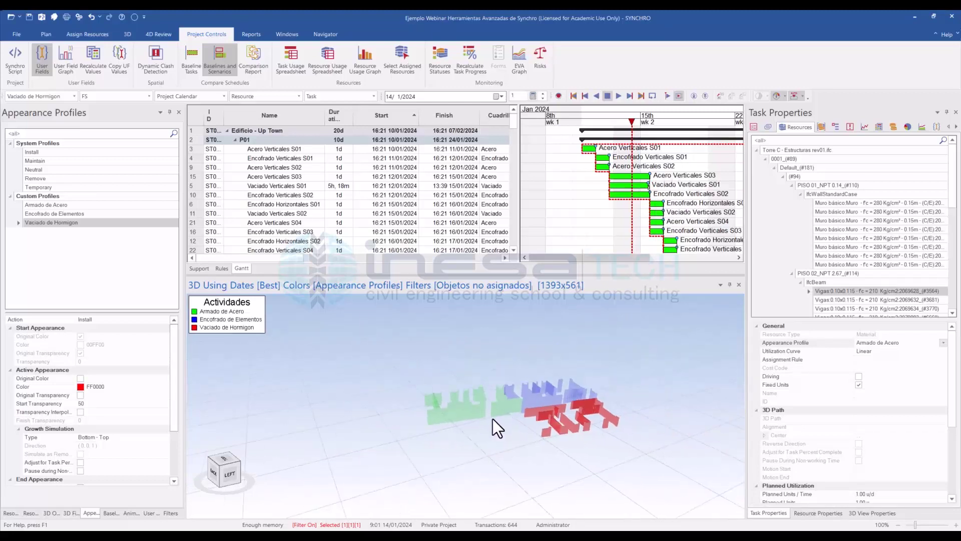
middle_drag(493, 419, 471, 420)
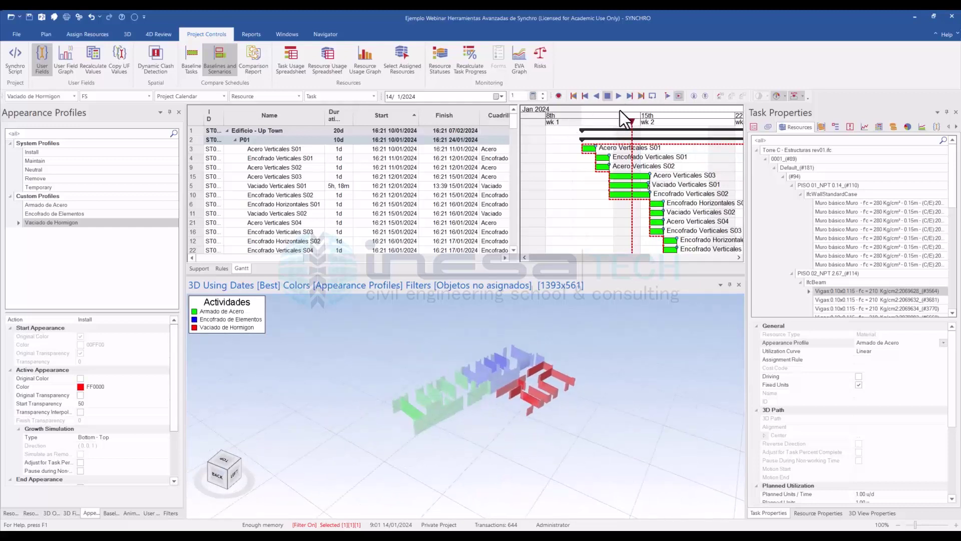
Step: Scrub the focus time forward to 28 January 2024 and examine the coloured building elements up close in 3D
scroll(607, 195, down, 3)
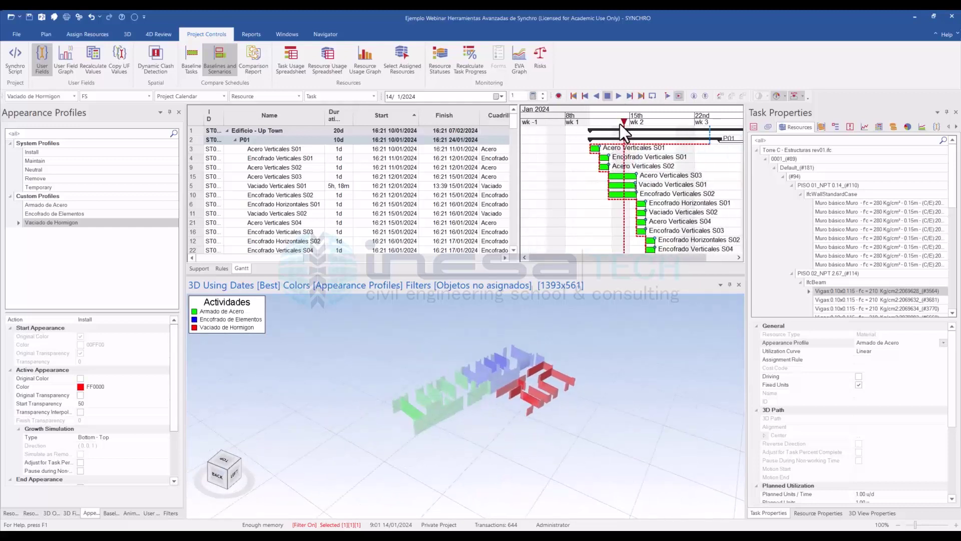
drag(624, 131, 727, 131)
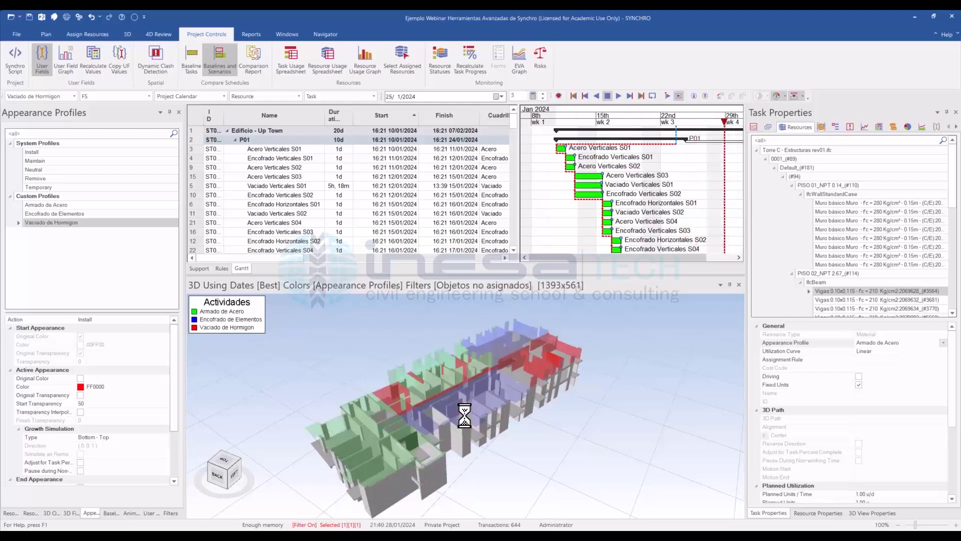
mouse_move(524, 466)
middle_down()
mouse_move(514, 446)
mouse_move(526, 458)
middle_up()
middle_drag(475, 375, 596, 342)
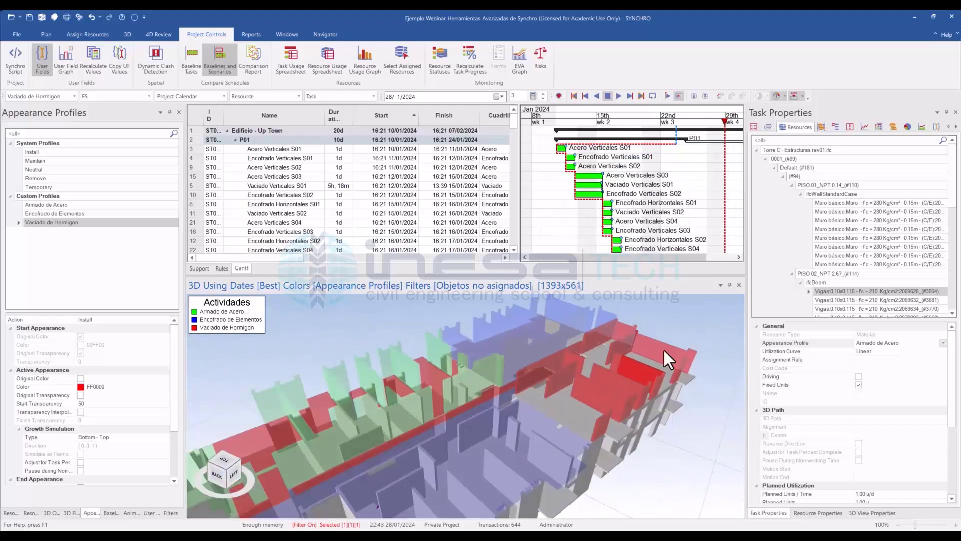
Step: Examine the steel, formwork and pouring colours on the 28 January 2024 model from several angles and distances
middle_drag(619, 402, 521, 407)
middle_drag(641, 423, 564, 281)
middle_drag(584, 458, 537, 401)
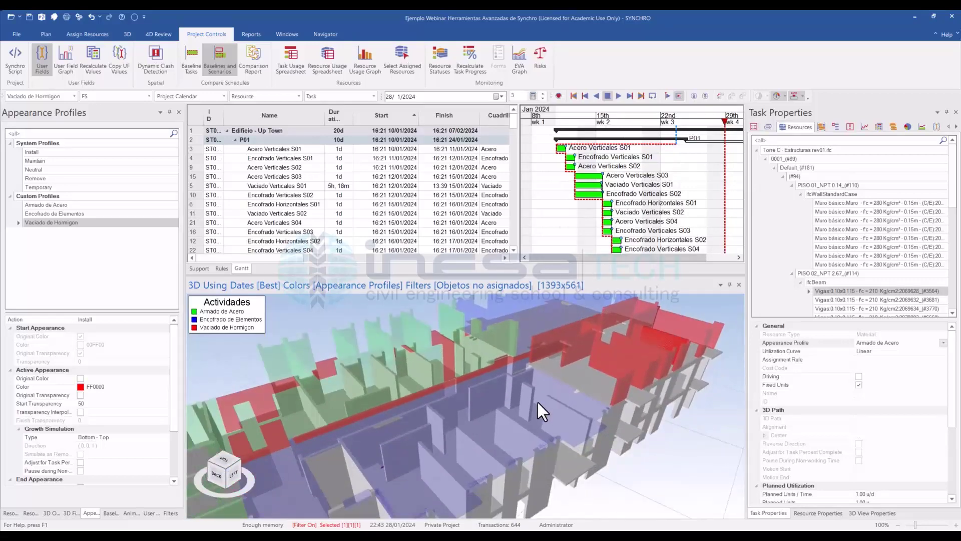
scroll(536, 401, down, 4)
middle_drag(506, 454, 467, 420)
scroll(478, 349, up, 2)
middle_drag(478, 350, 470, 371)
middle_drag(557, 344, 464, 383)
scroll(464, 382, down, 2)
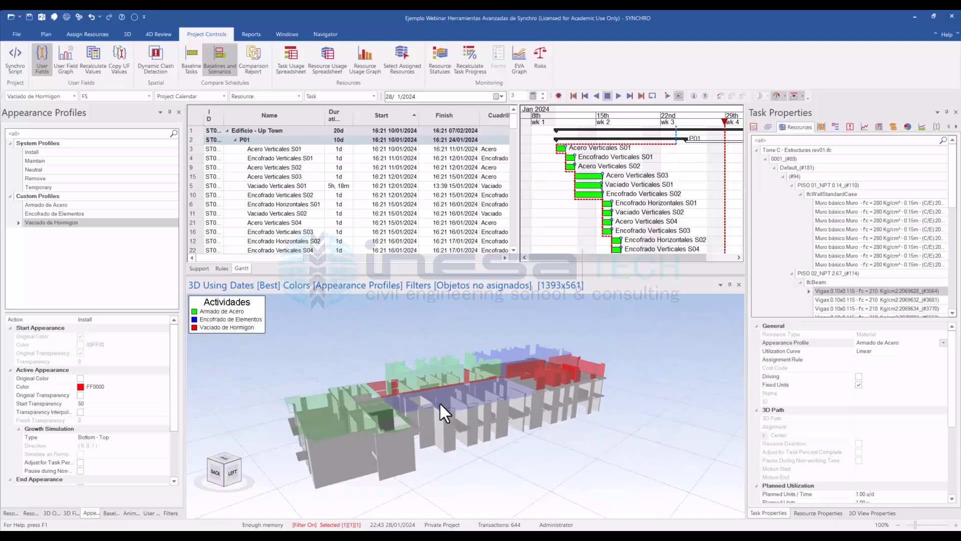
scroll(462, 375, down, 2)
scroll(443, 376, up, 2)
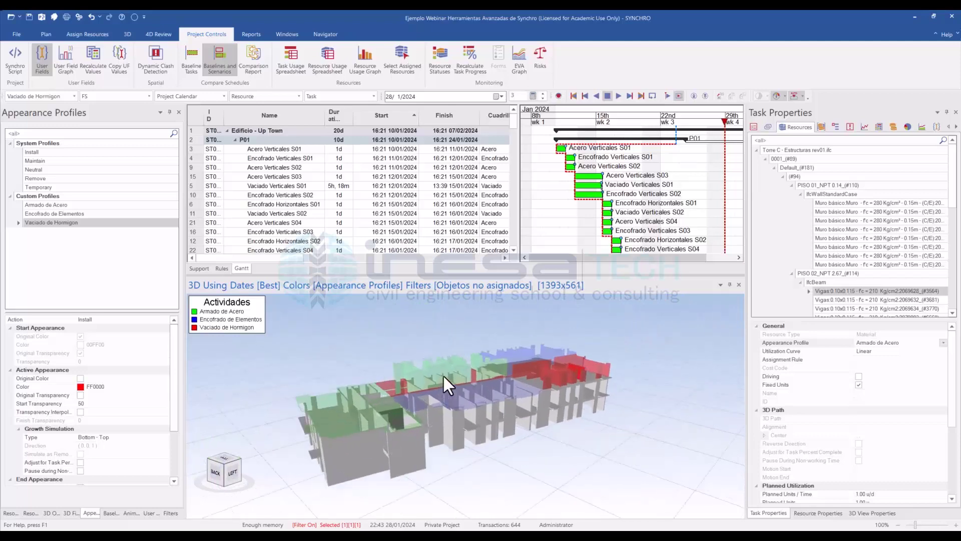
middle_drag(415, 390, 450, 380)
Step: Advance the Gantt focus time through 5 February to 7 February 2024, the end of the Edificio - Up Town schedule
click(737, 257)
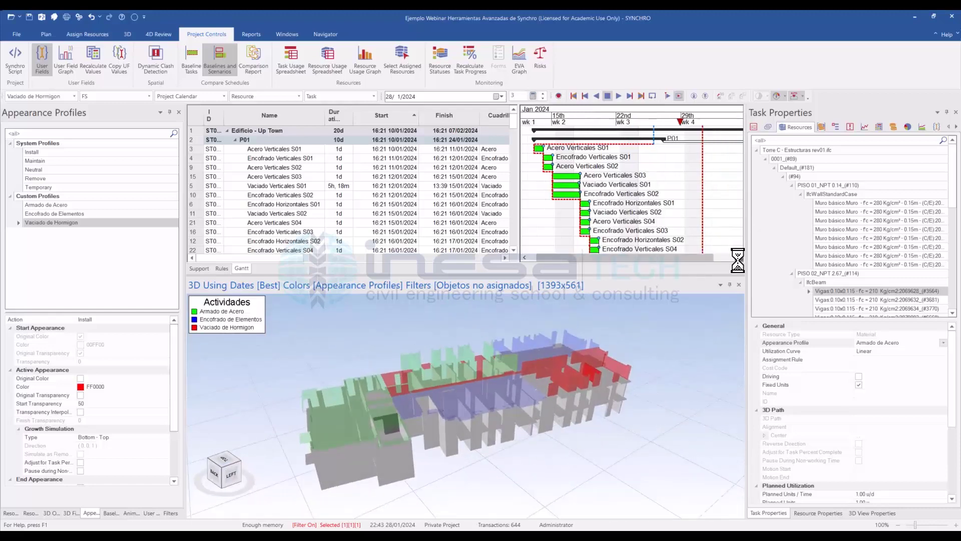
mouse_move(680, 124)
mouse_down()
mouse_move(742, 131)
mouse_move(739, 146)
mouse_up()
scroll(494, 400, down, 4)
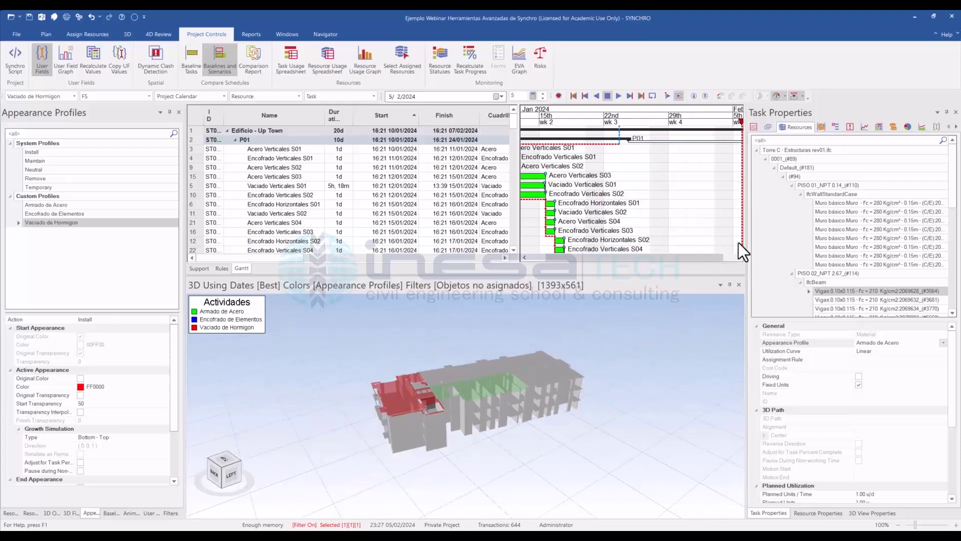
click(738, 257)
click(737, 258)
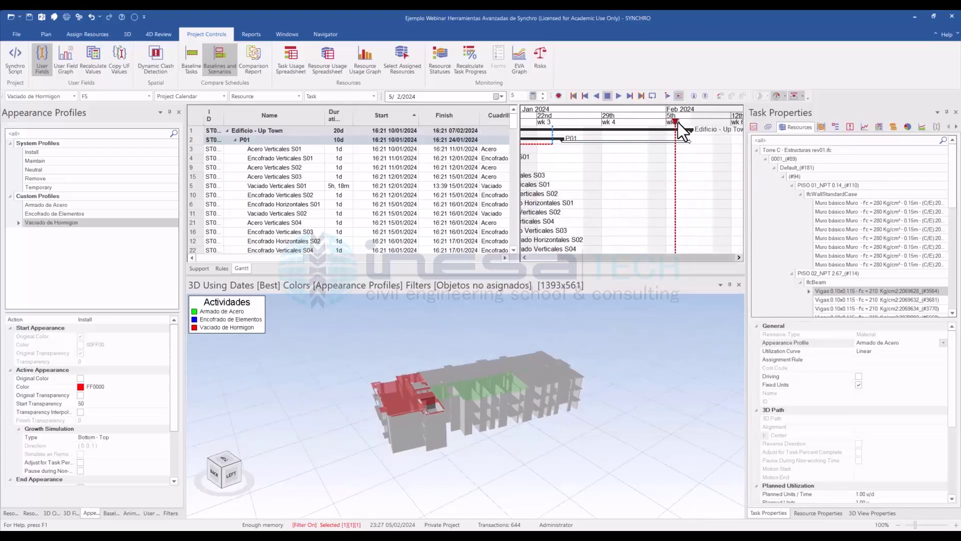
drag(678, 121, 693, 122)
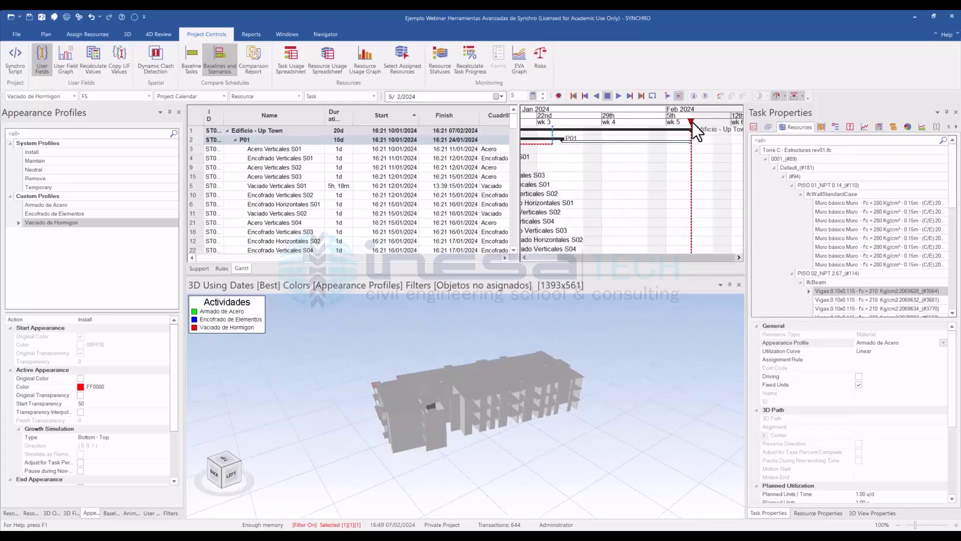
Step: Examine the whole building at 7 February 2024 in the 3D view from its back, side and top
scroll(429, 415, up, 2)
mouse_move(384, 443)
middle_down()
mouse_move(382, 428)
mouse_move(367, 426)
mouse_move(382, 439)
middle_up()
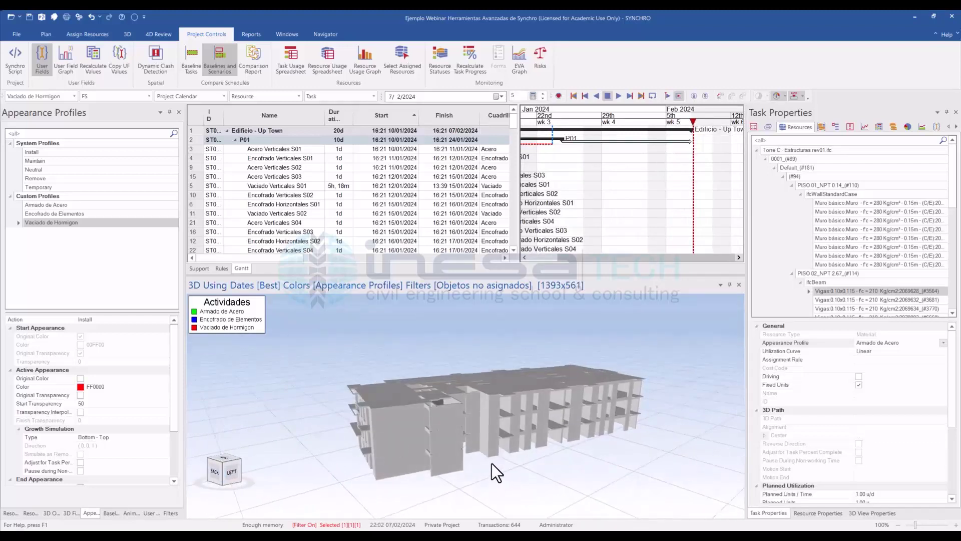
middle_drag(491, 463, 451, 439)
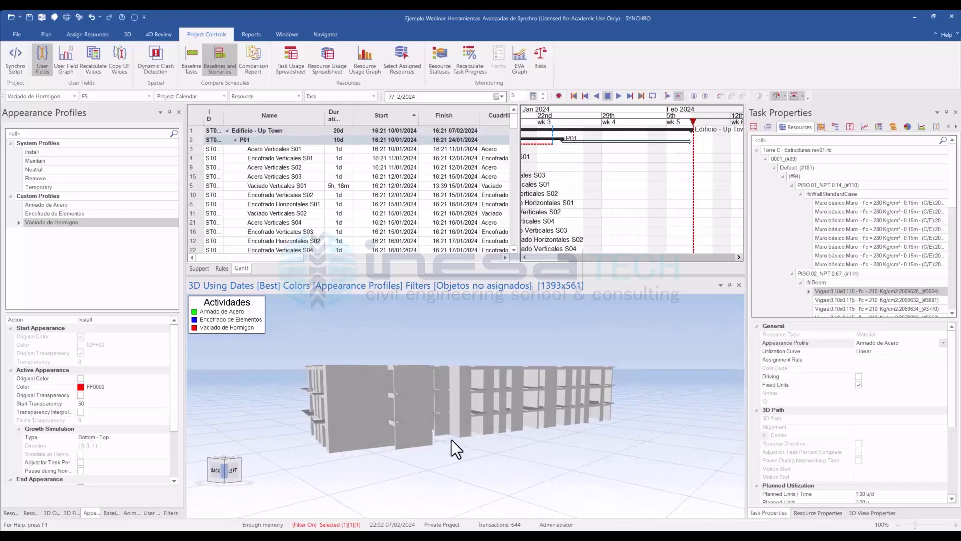
middle_drag(407, 402, 455, 455)
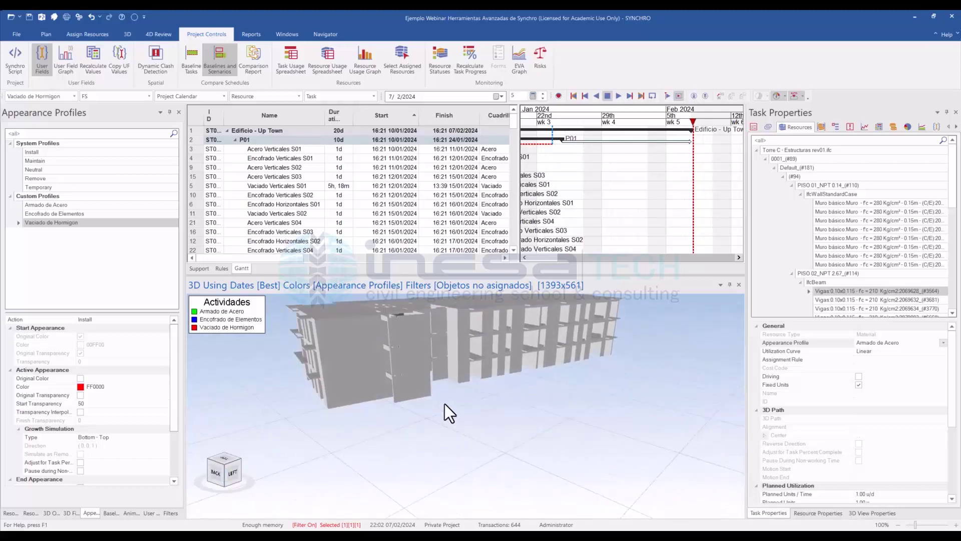
middle_drag(444, 404, 348, 380)
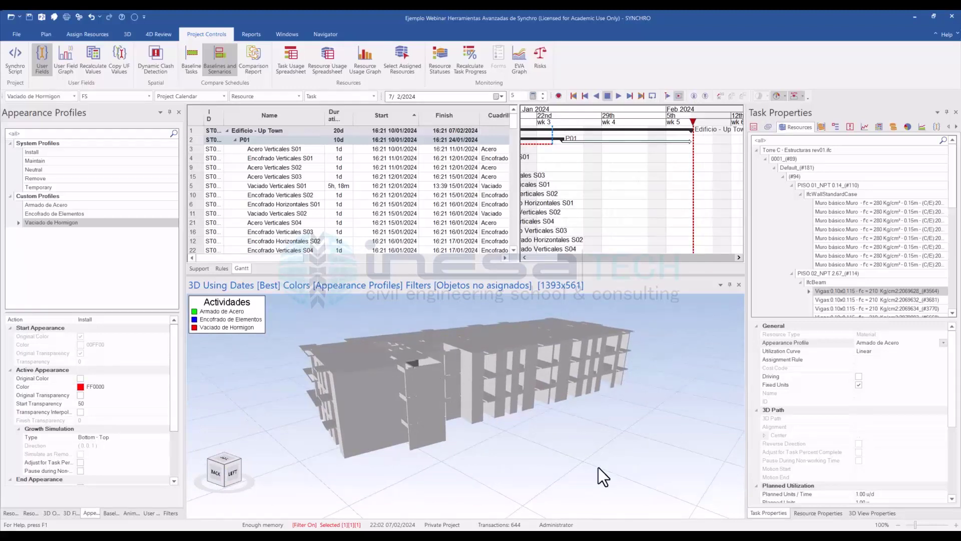
middle_drag(572, 421, 527, 504)
middle_drag(497, 437, 529, 376)
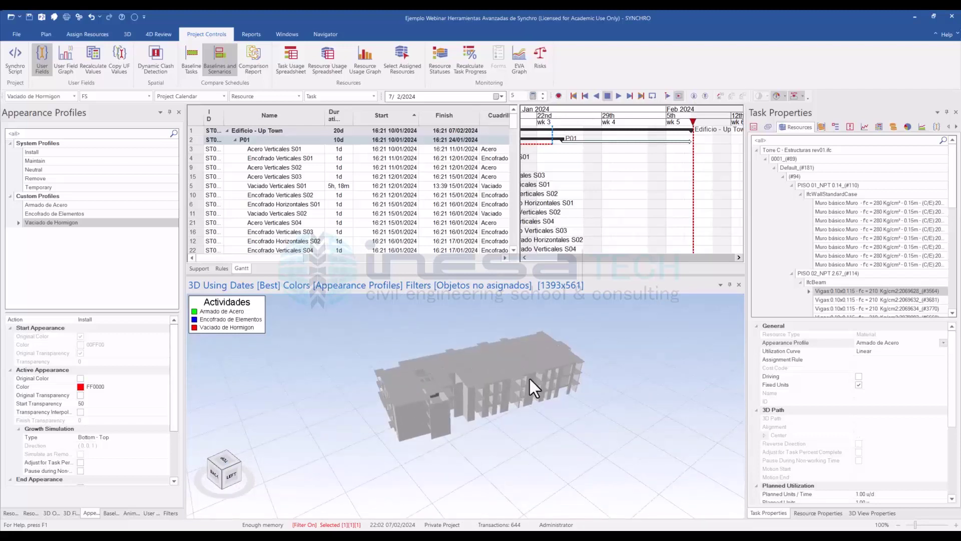
middle_drag(467, 395, 521, 433)
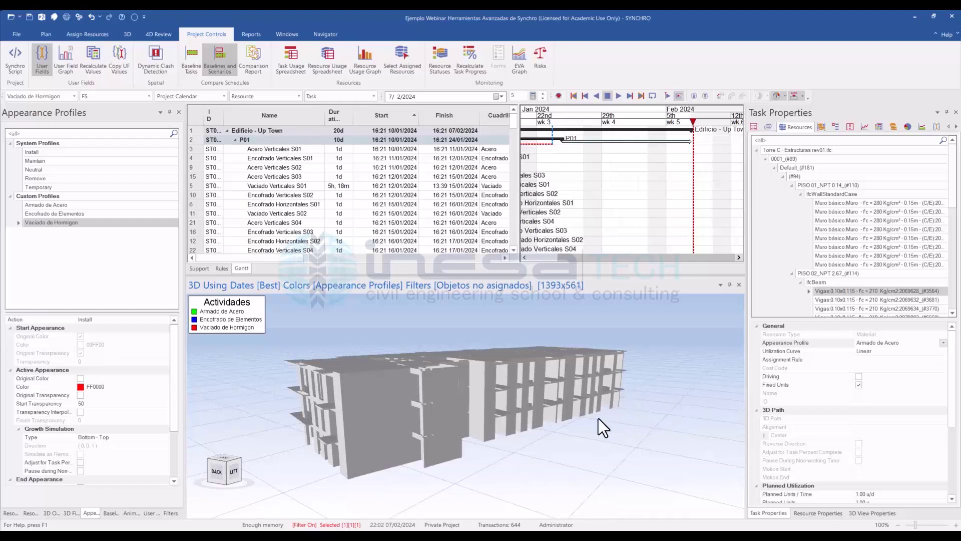
middle_drag(599, 418, 560, 404)
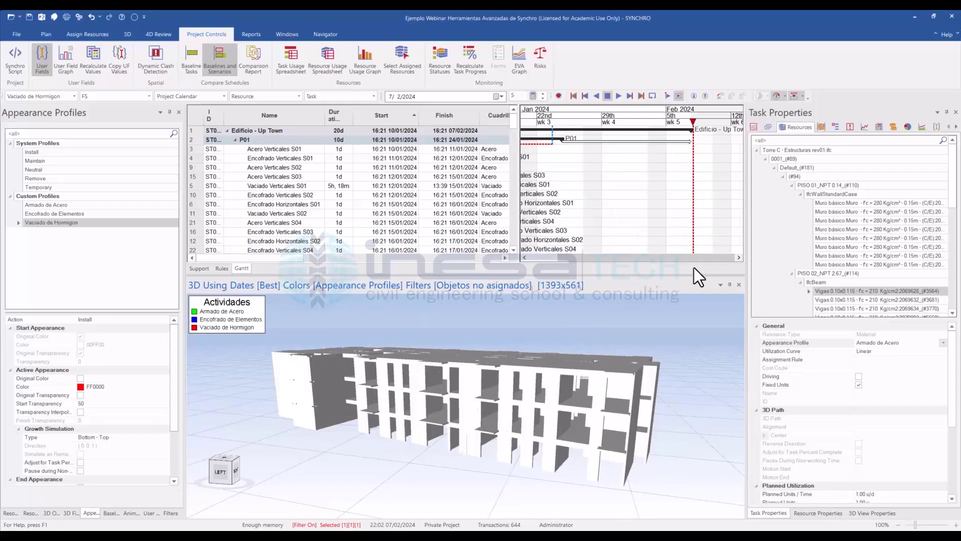
middle_drag(538, 374, 540, 373)
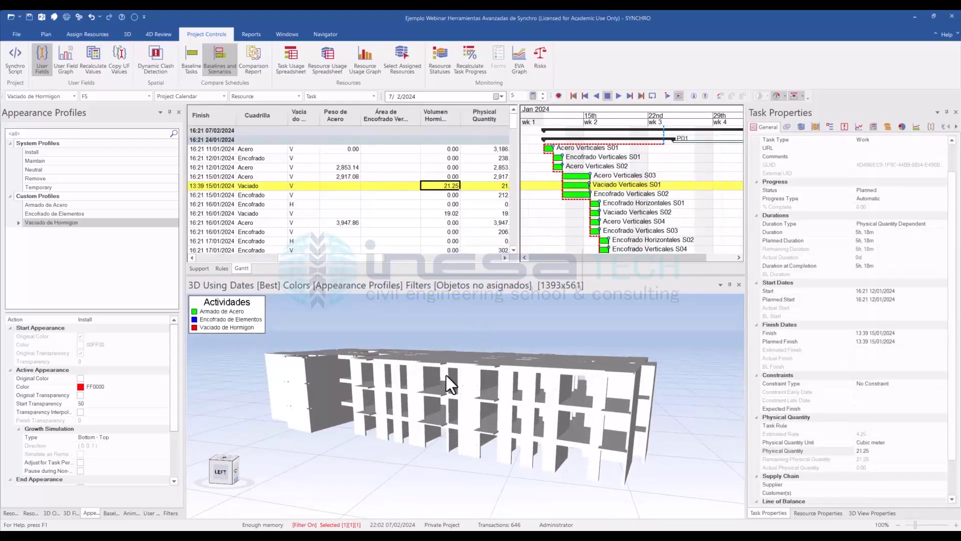
mouse_move(415, 431)
middle_down()
mouse_move(393, 453)
mouse_move(433, 430)
mouse_move(412, 432)
mouse_move(427, 434)
middle_up()
scroll(387, 361, down, 2)
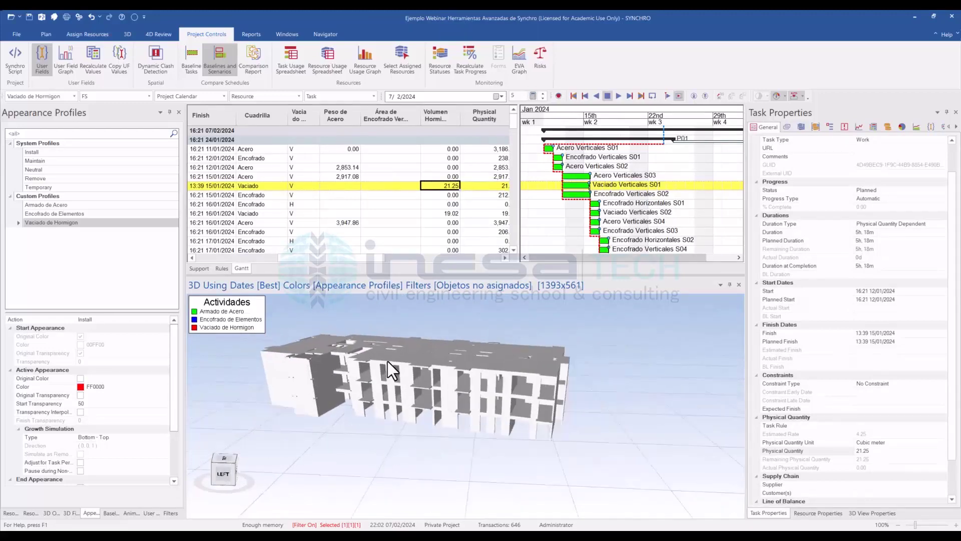
mouse_move(366, 395)
middle_down()
mouse_move(362, 377)
mouse_move(350, 379)
mouse_move(355, 392)
mouse_move(330, 391)
mouse_move(379, 383)
mouse_move(356, 418)
mouse_move(367, 407)
middle_up()
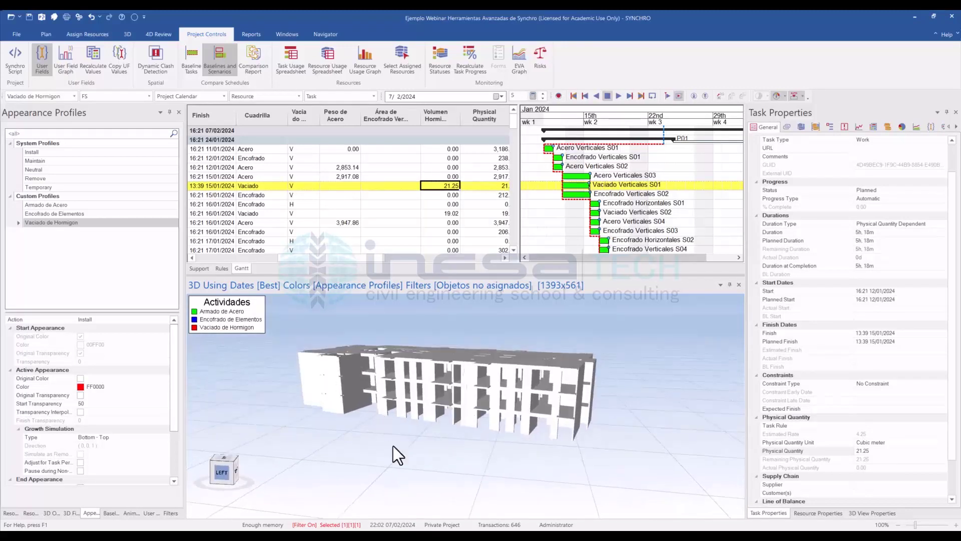
mouse_move(425, 439)
middle_down()
mouse_move(420, 456)
mouse_move(412, 446)
mouse_move(425, 440)
mouse_move(431, 452)
mouse_move(421, 454)
mouse_move(424, 443)
middle_up()
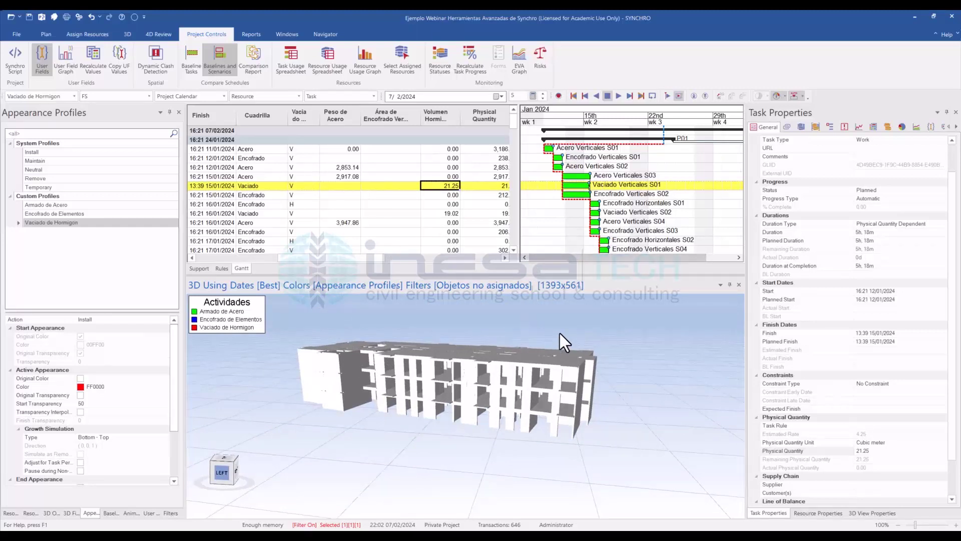
middle_drag(514, 326, 496, 341)
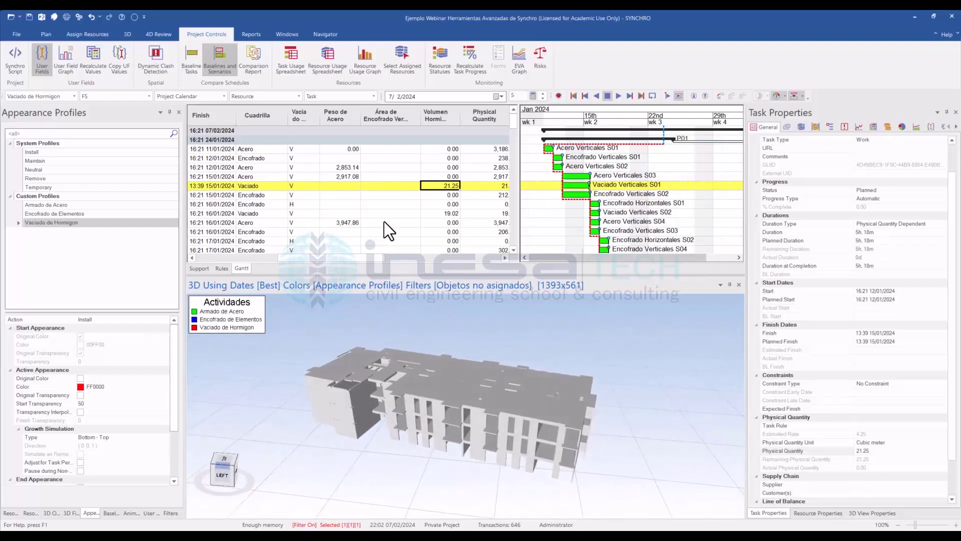
Step: Review the task table's steel, formwork and concrete quantities, along with the durations and dates of the tasks
scroll(384, 220, down, 5)
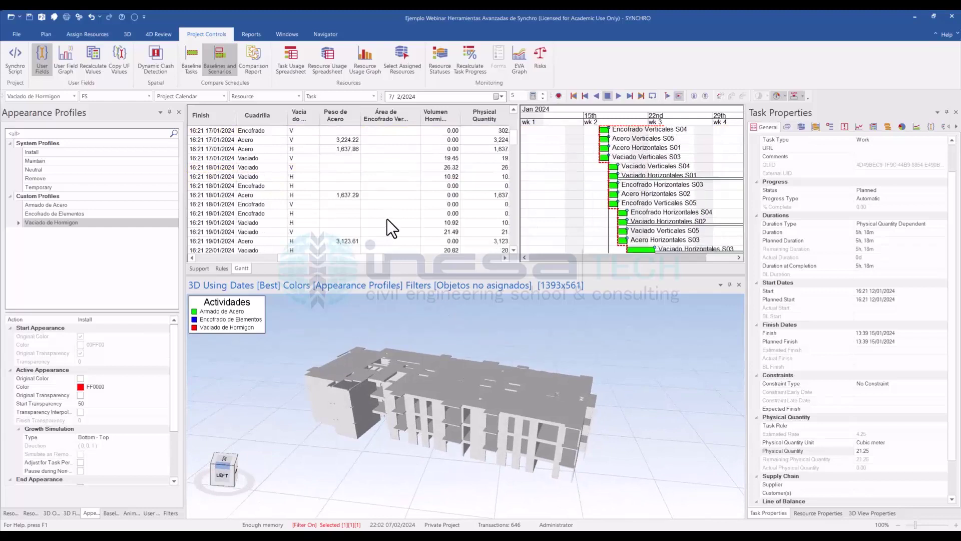
scroll(387, 219, up, 5)
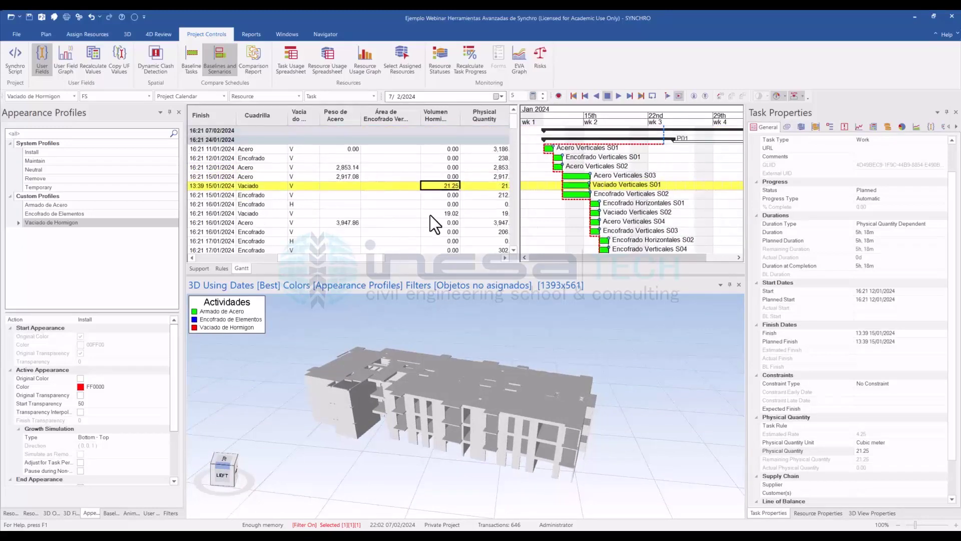
mouse_move(464, 471)
middle_down()
mouse_move(455, 460)
mouse_move(464, 476)
mouse_move(464, 468)
middle_up()
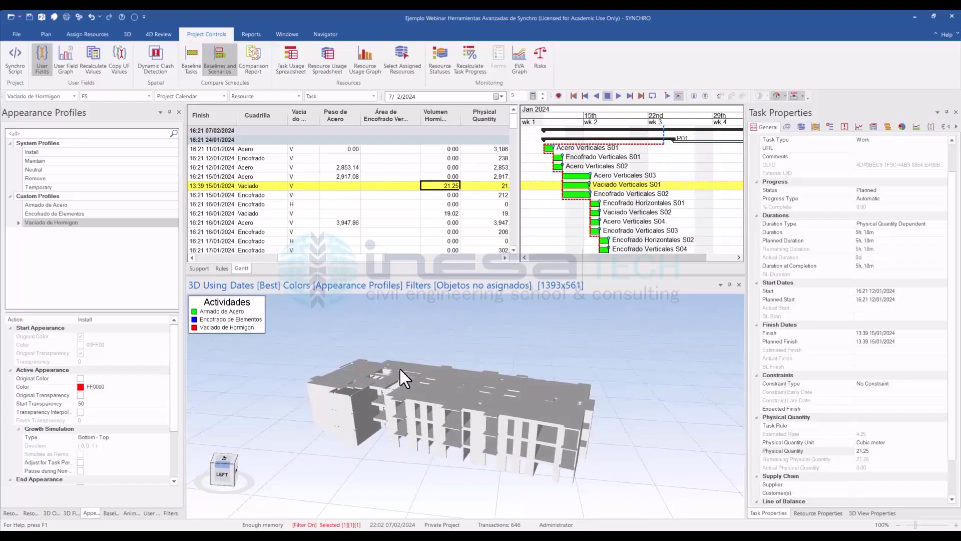
scroll(399, 370, up, 1)
scroll(387, 330, down, 2)
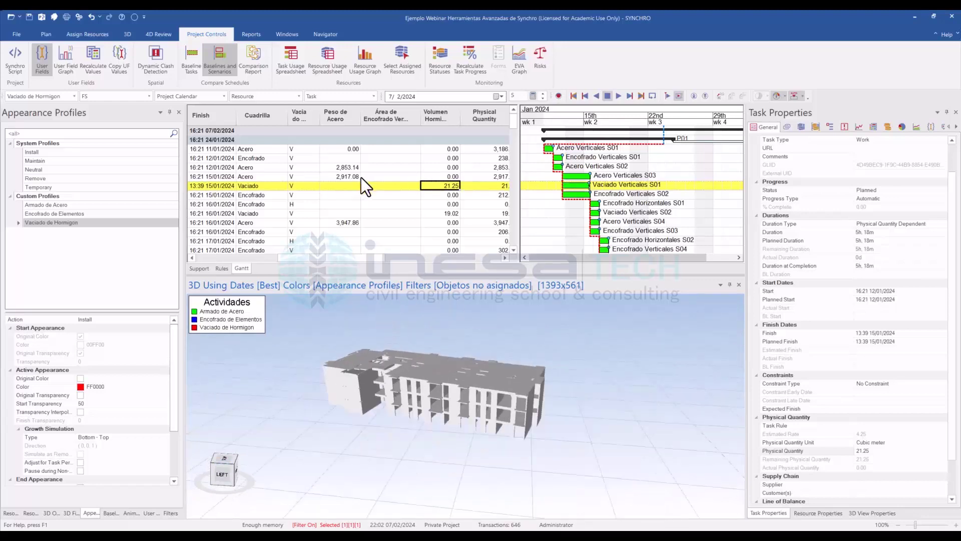
drag(304, 257, 220, 257)
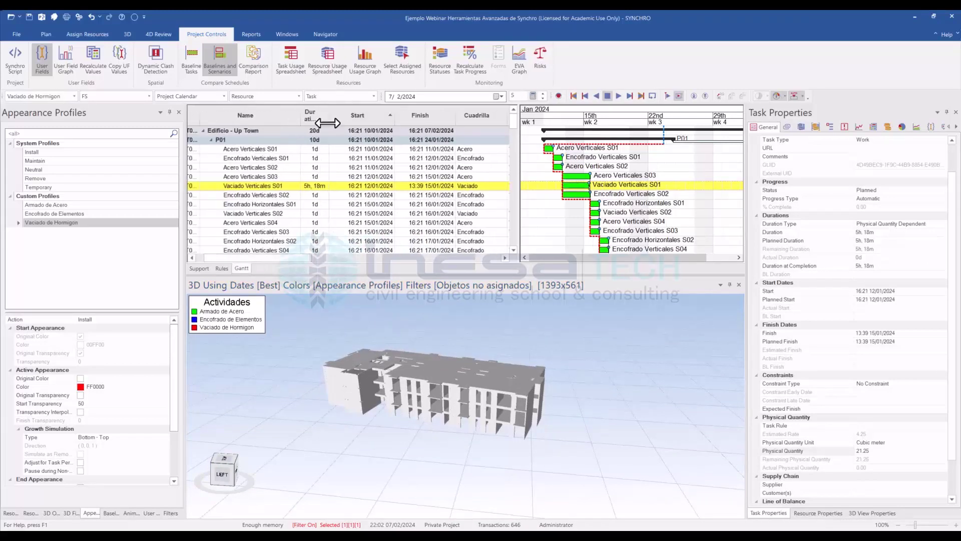
scroll(377, 188, down, 5)
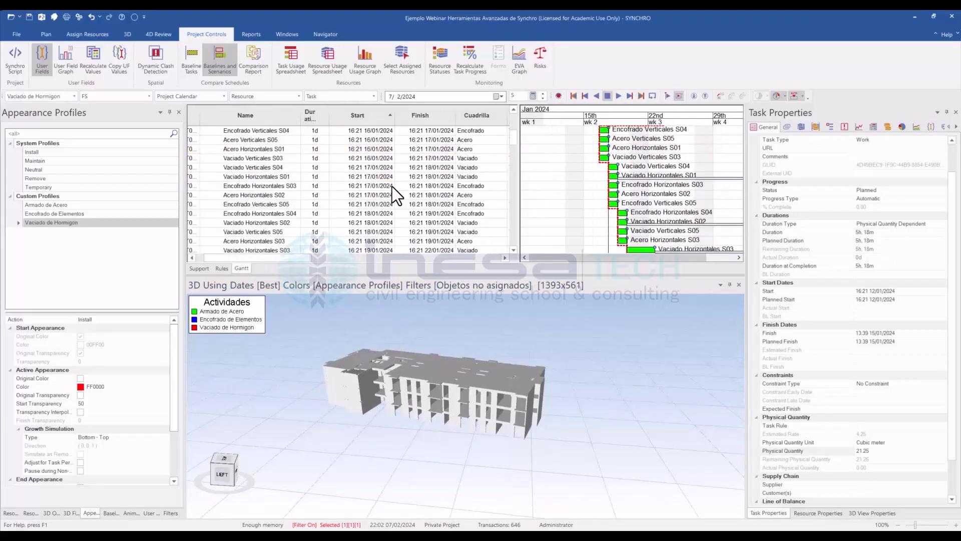
scroll(425, 186, up, 5)
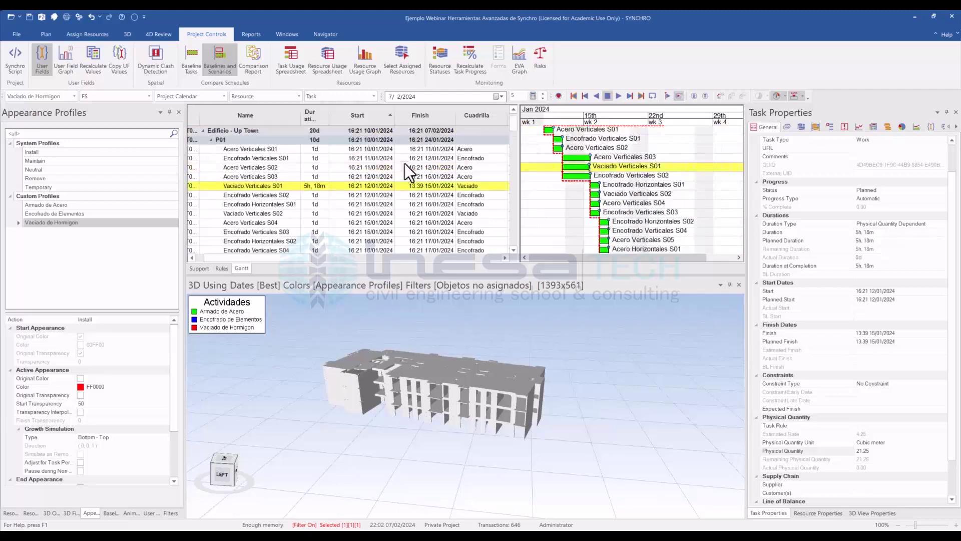
click(319, 150)
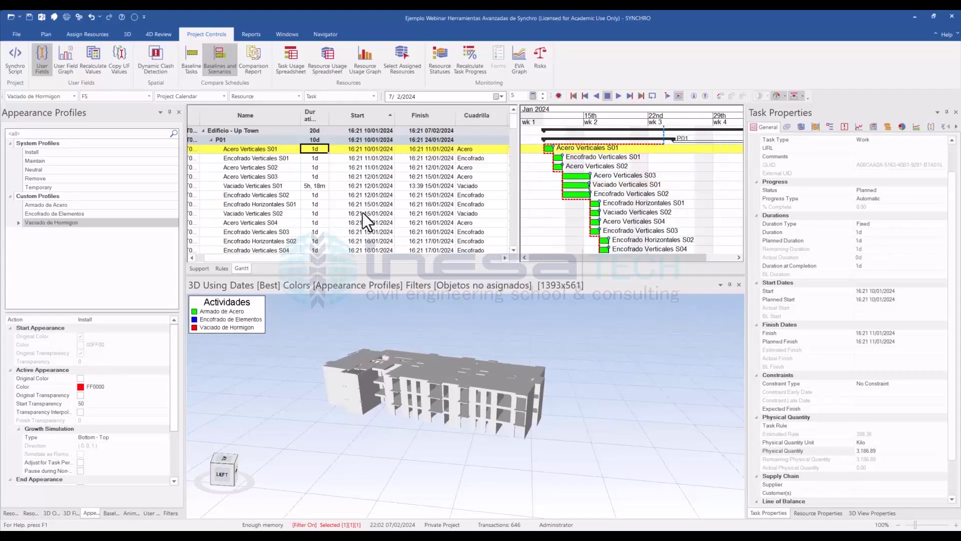
scroll(508, 185, down, 10)
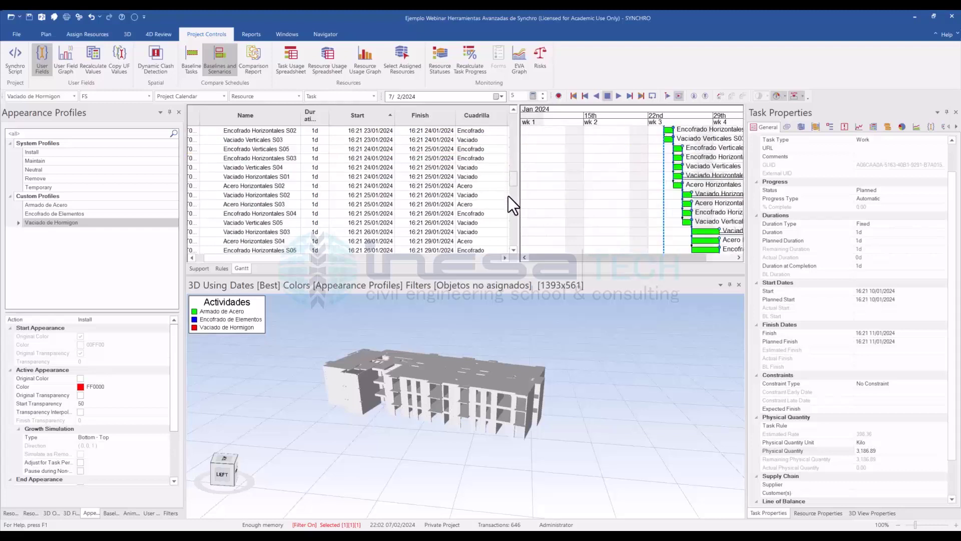
scroll(507, 235, up, 10)
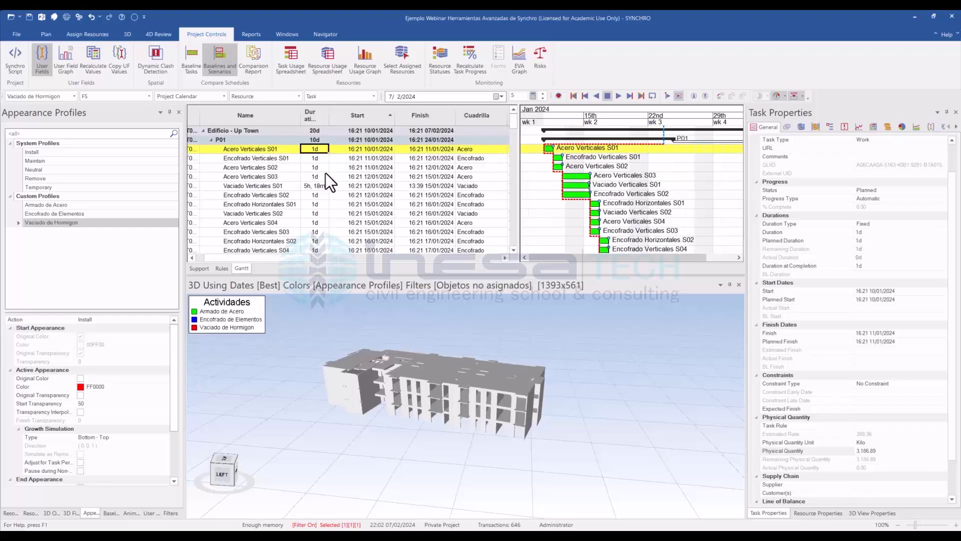
Step: Enlarge the Gantt timescale around the first tasks, and start baselining the tasks with the critical path refreshed
ctrl+scroll(543, 247, up, 3)
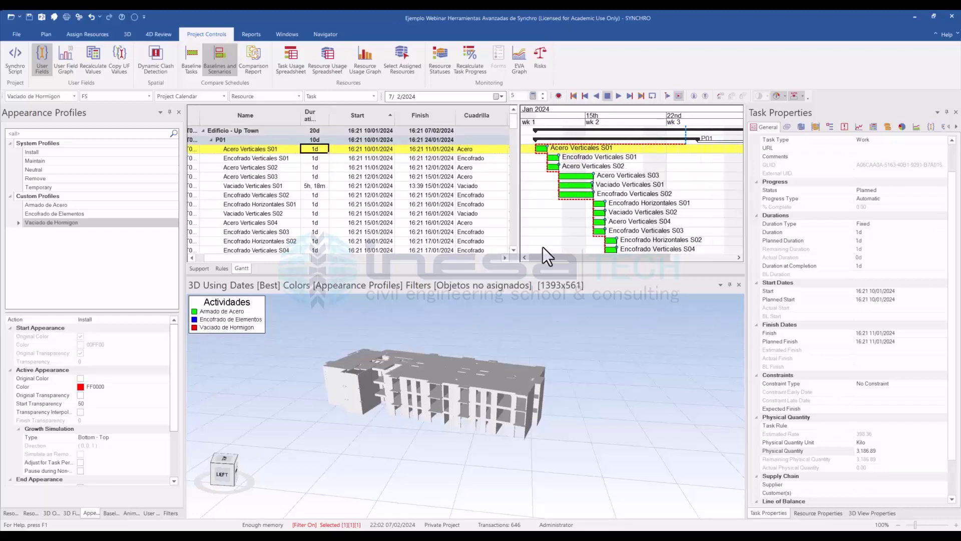
click(527, 258)
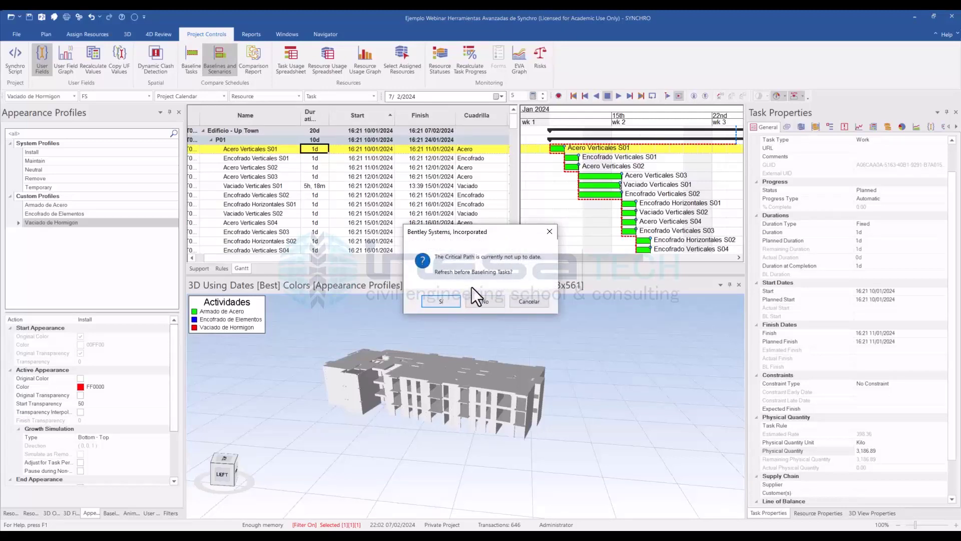
click(445, 301)
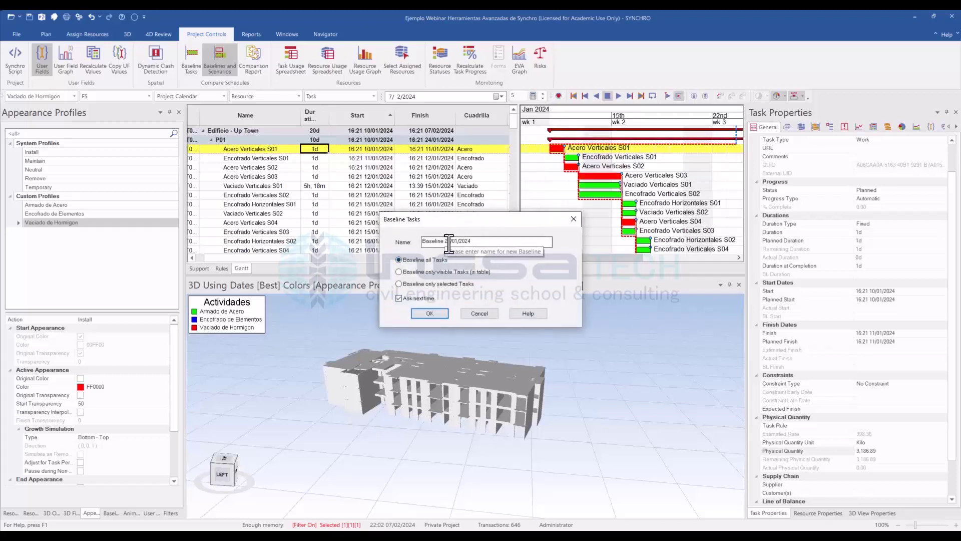
Step: Create a baseline of all tasks named Linea Base and show it in the list of baselines and scenarios
drag(447, 241, 496, 240)
key(BackSpace)
key(BackSpace)
key(BackSpace)
key(BackSpace)
key(BackSpace)
key(BackSpace)
key(BackSpace)
key(BackSpace)
key(BackSpace)
key(BackSpace)
key(BackSpace)
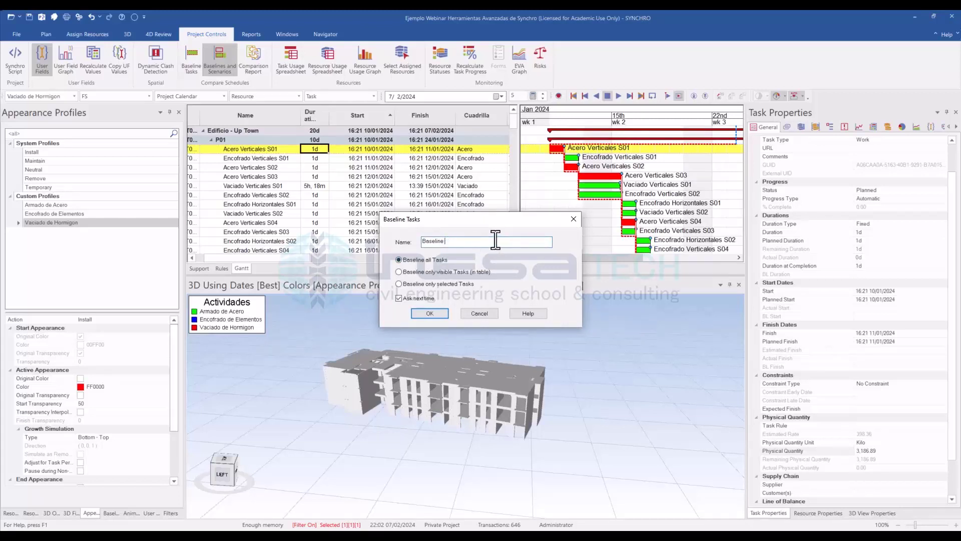
text(Linea Base)
click(431, 317)
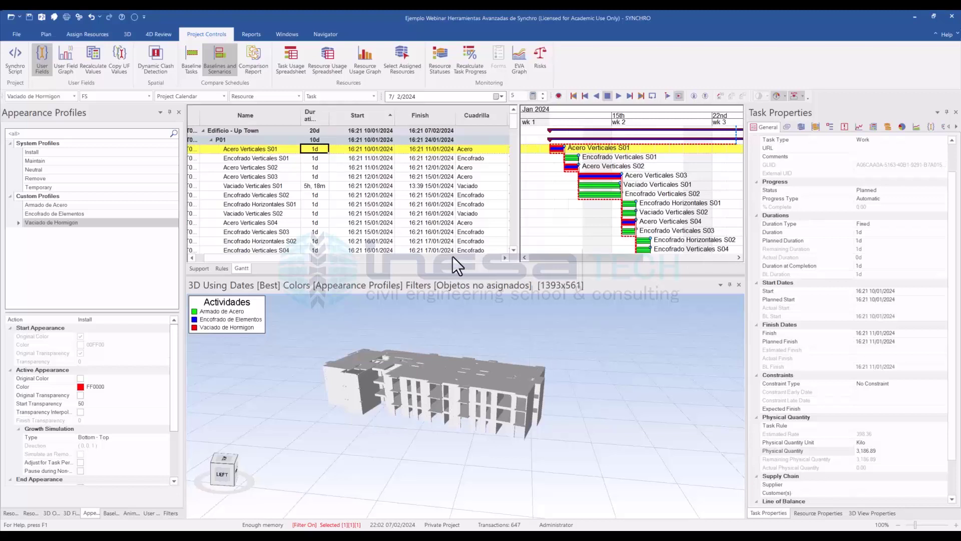
click(109, 513)
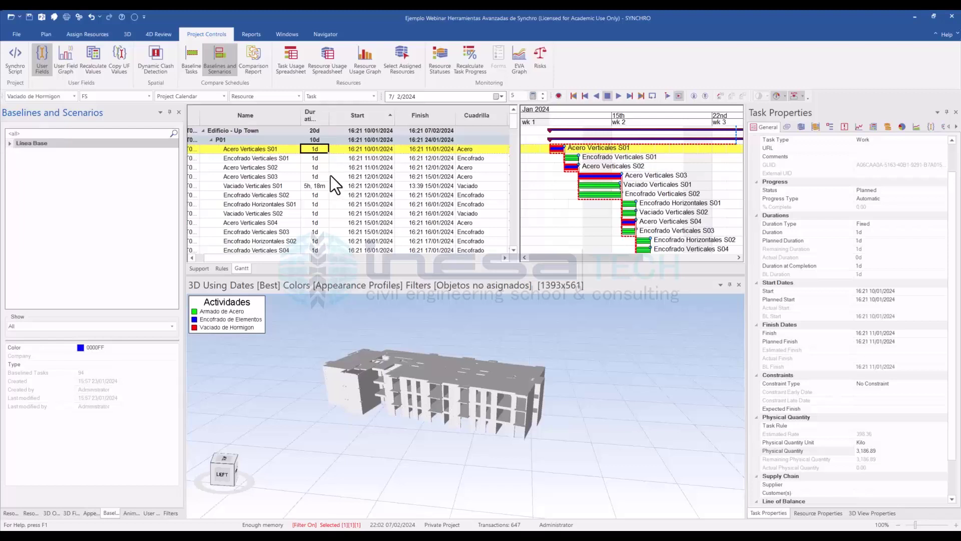
Step: Set the durations of Acero Verticales S01, Encofrado Verticales S01 and Acero Verticales S02 in P01 to 2 days
click(314, 149)
text(2)
click(312, 158)
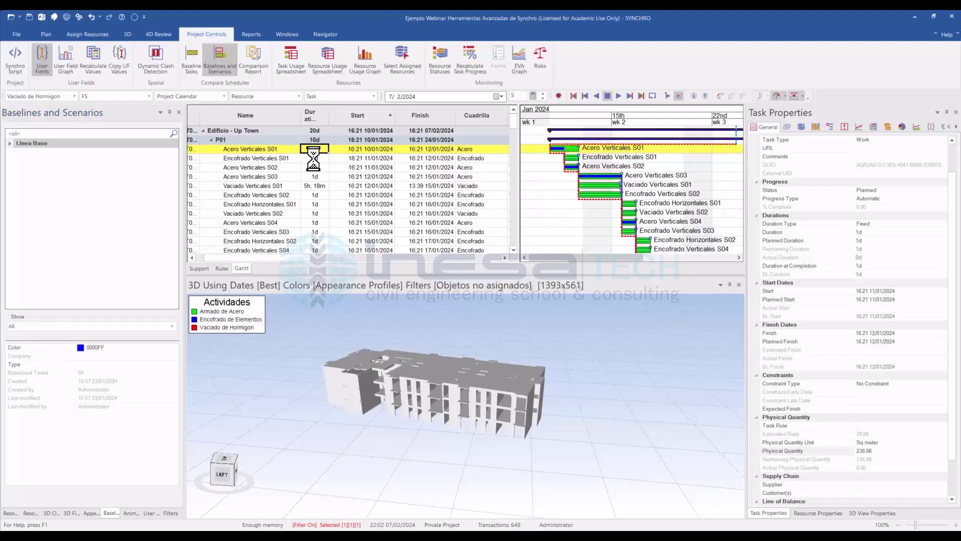
text(2)
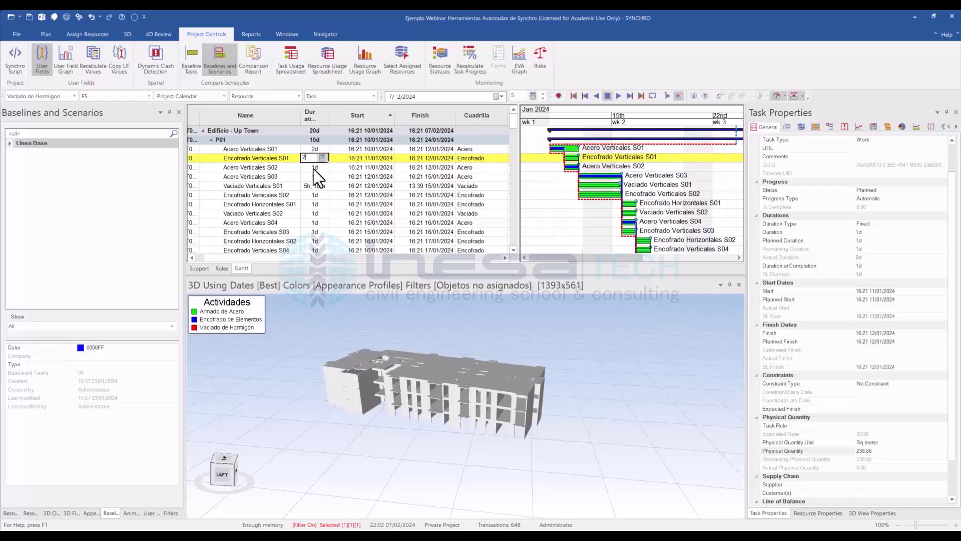
click(313, 167)
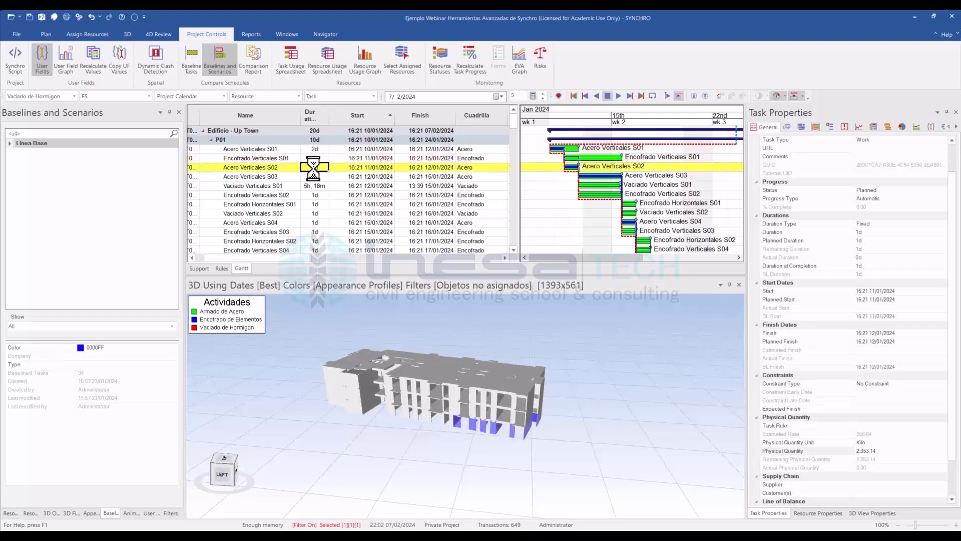
click(314, 176)
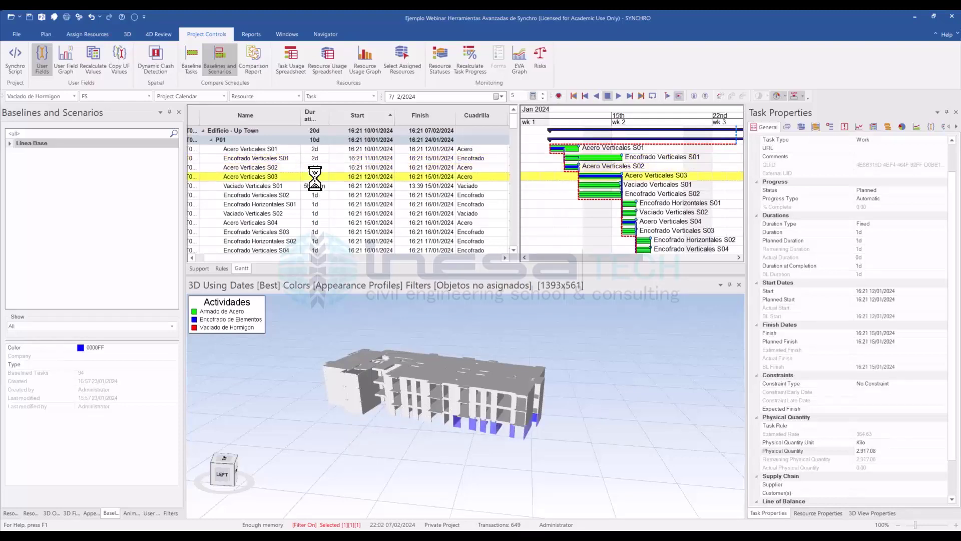
click(313, 167)
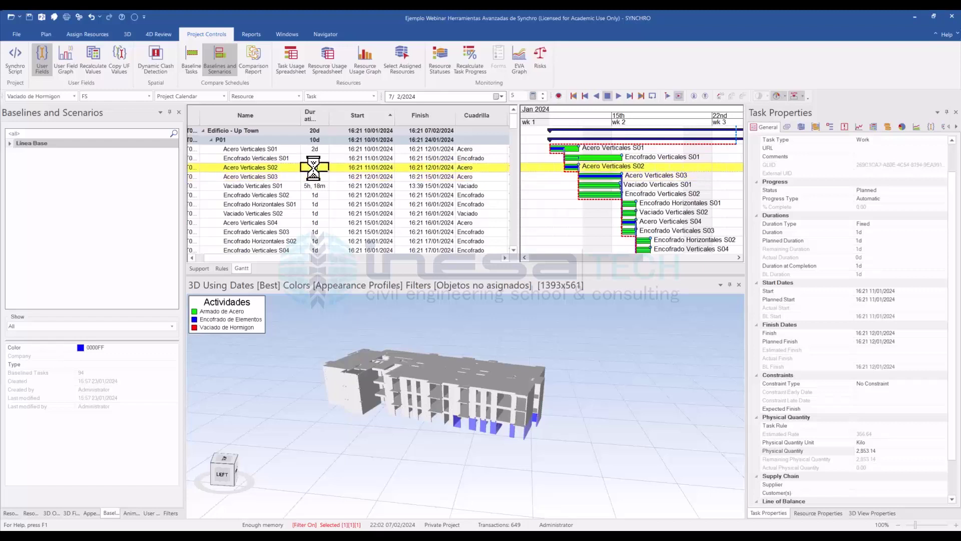
text(2)
Step: Set the durations of Acero Verticales S03 and Encofrado Verticales S02 in P01 to 2 days
click(314, 176)
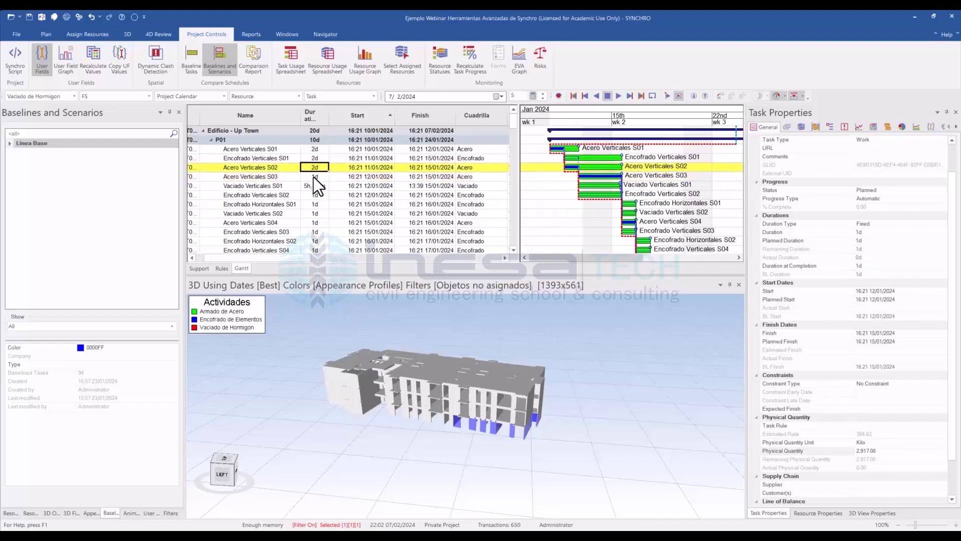
click(313, 195)
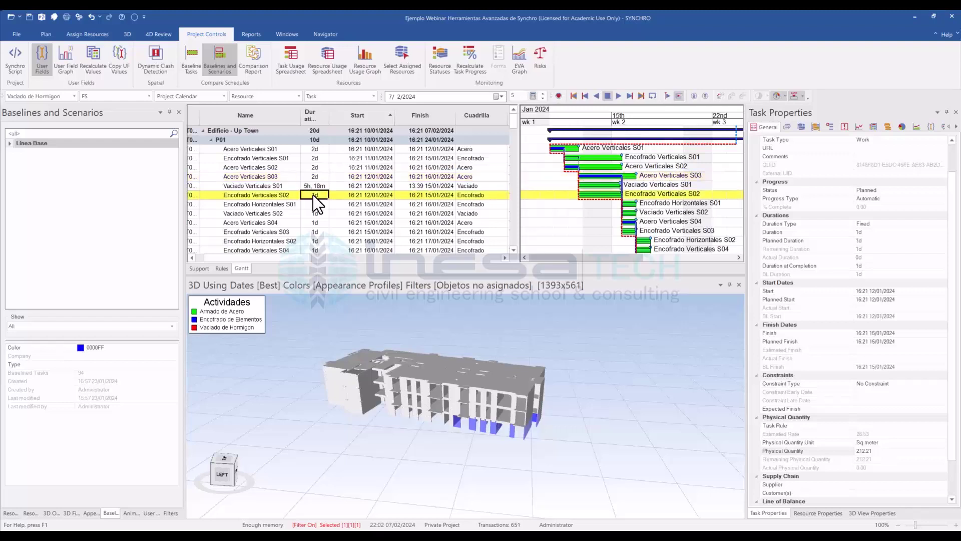
text(2)
click(314, 204)
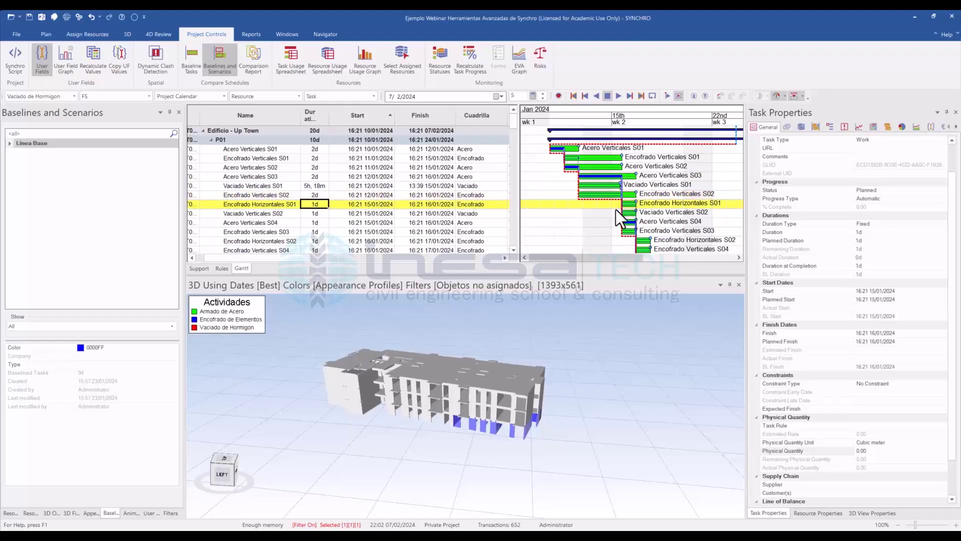
click(314, 194)
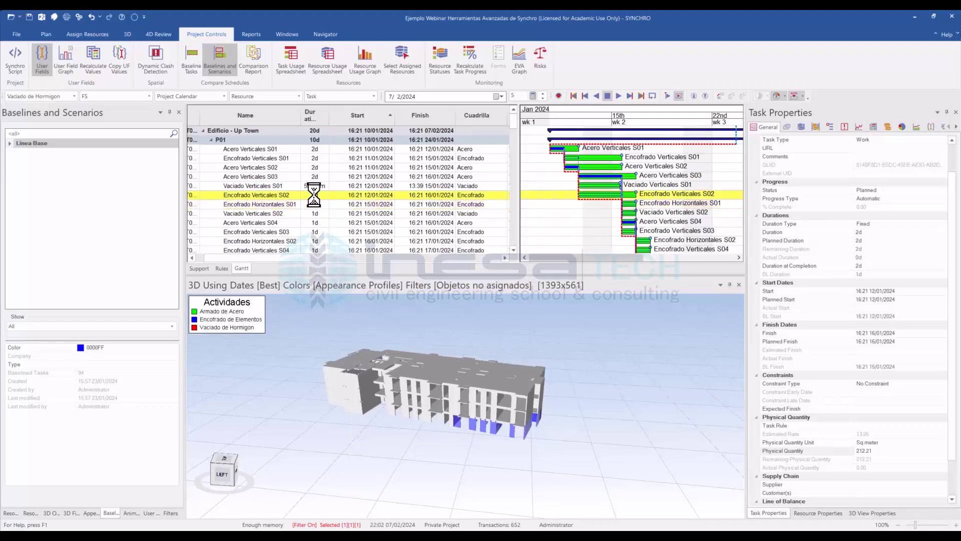
click(313, 195)
text(2)
key(BackSpace)
Step: Set the durations of Encofrado Horizontales S01, Vaciado Verticales S02 and Acero Verticales S04 to 2 days
click(316, 204)
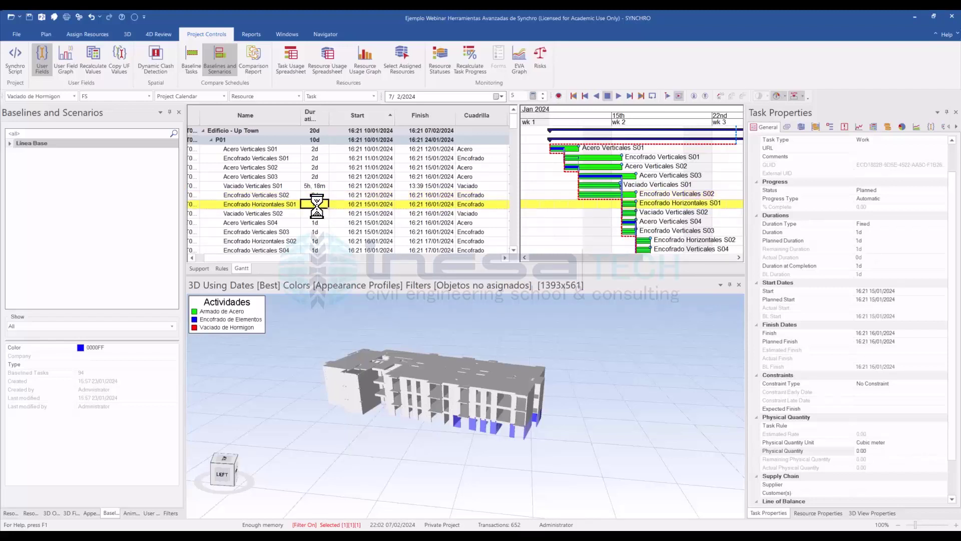
click(316, 204)
click(316, 213)
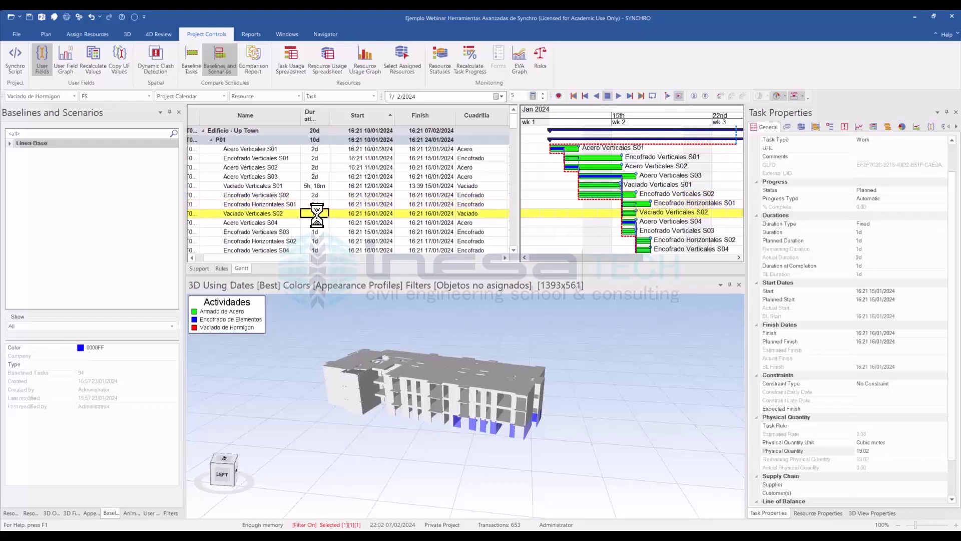
text(2)
click(317, 221)
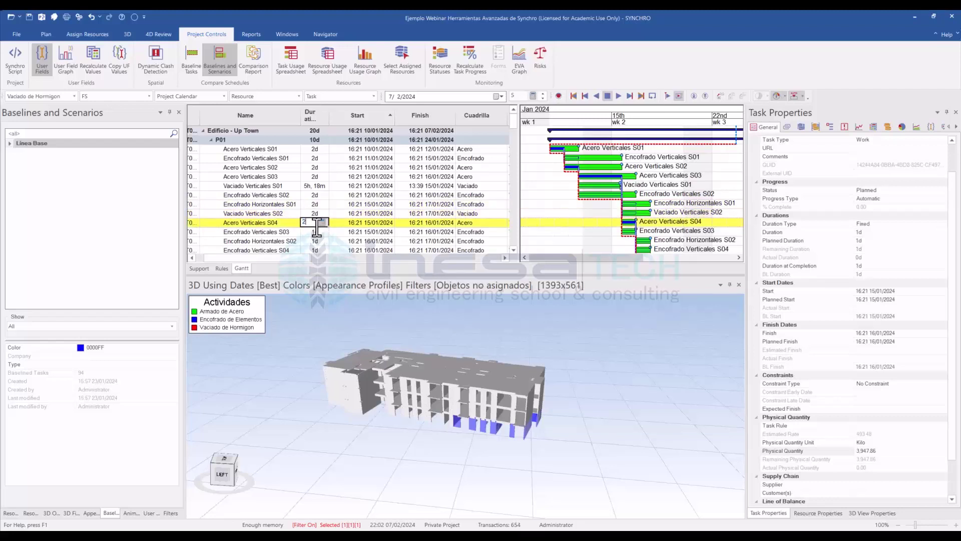
text(2)
Step: Set the durations of Encofrado Verticales S03, Encofrado Horizontales S02 and Encofrado Verticales S04 to 2 days
click(313, 232)
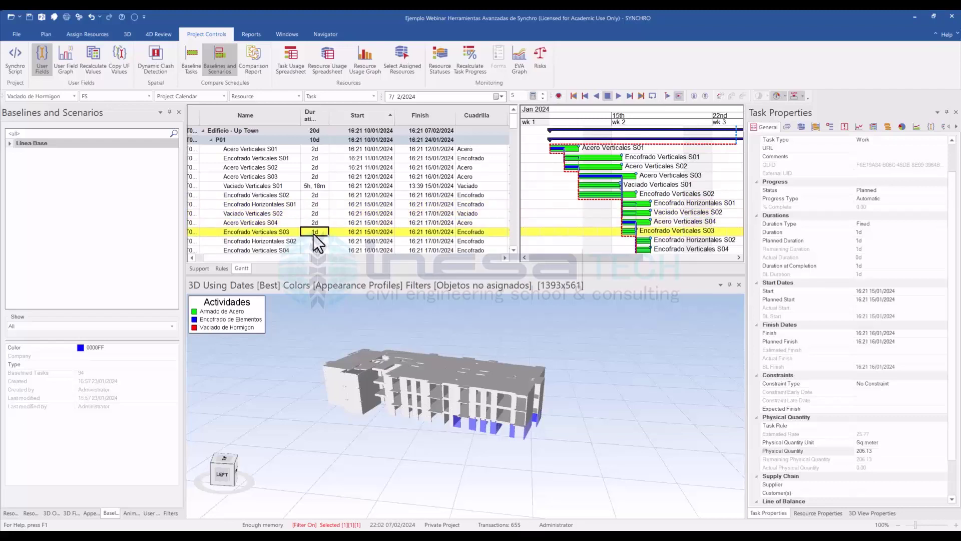
click(313, 231)
click(317, 241)
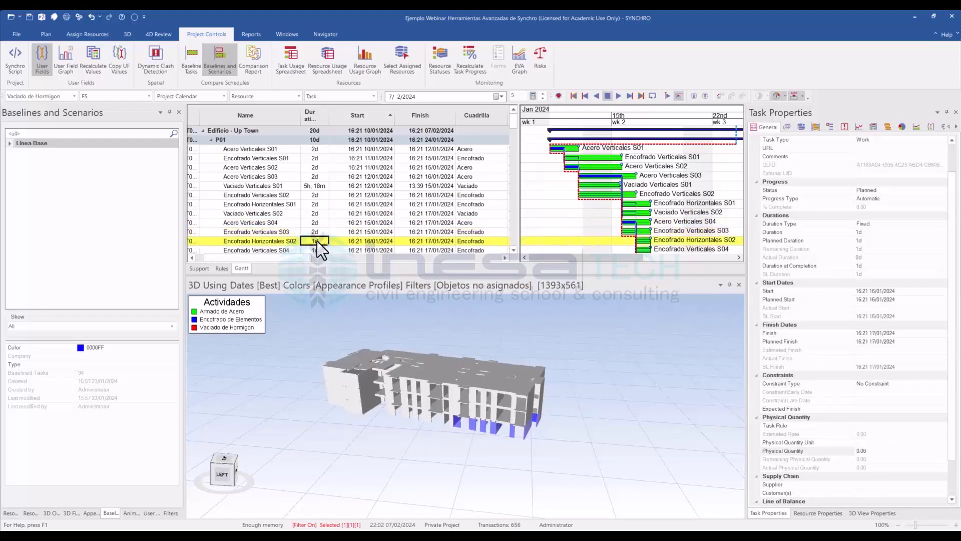
scroll(321, 242, down, 3)
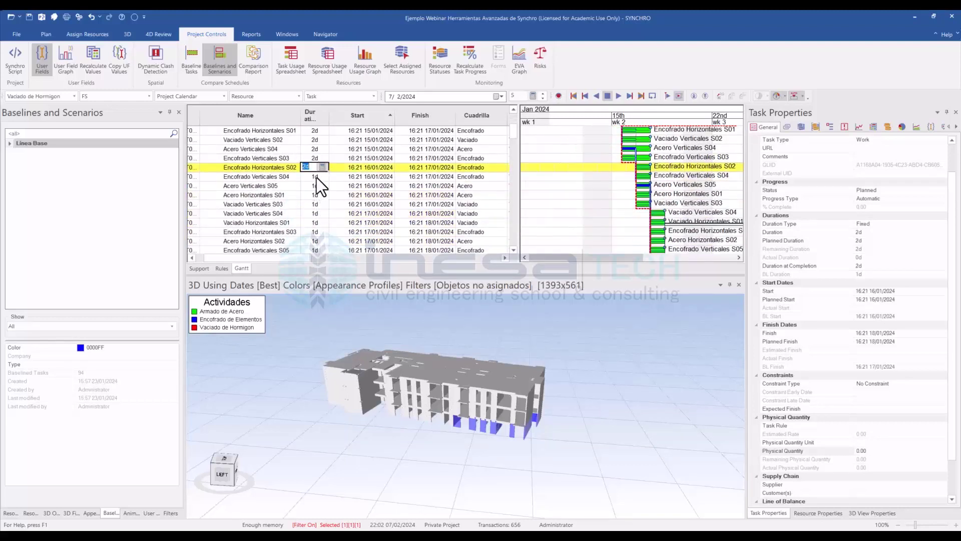
click(316, 177)
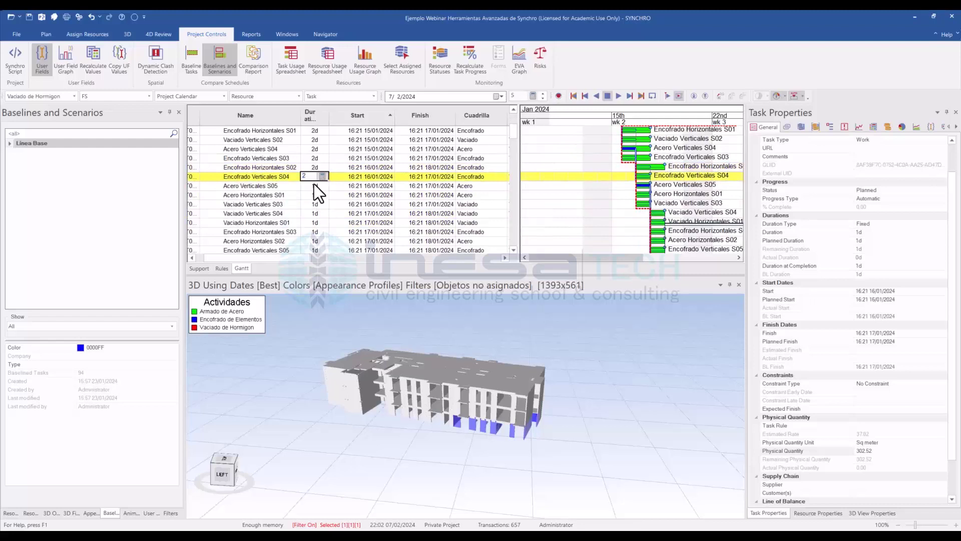
Step: Set the durations of Acero Verticales S05, Acero Horizontales S01 and Vaciado Verticales S03 to 2 days
click(314, 185)
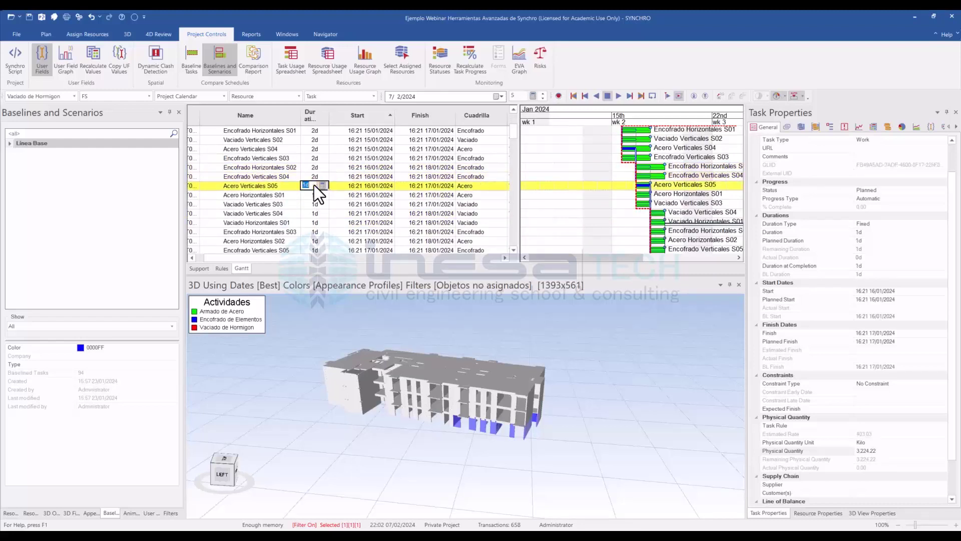
text(2)
click(313, 194)
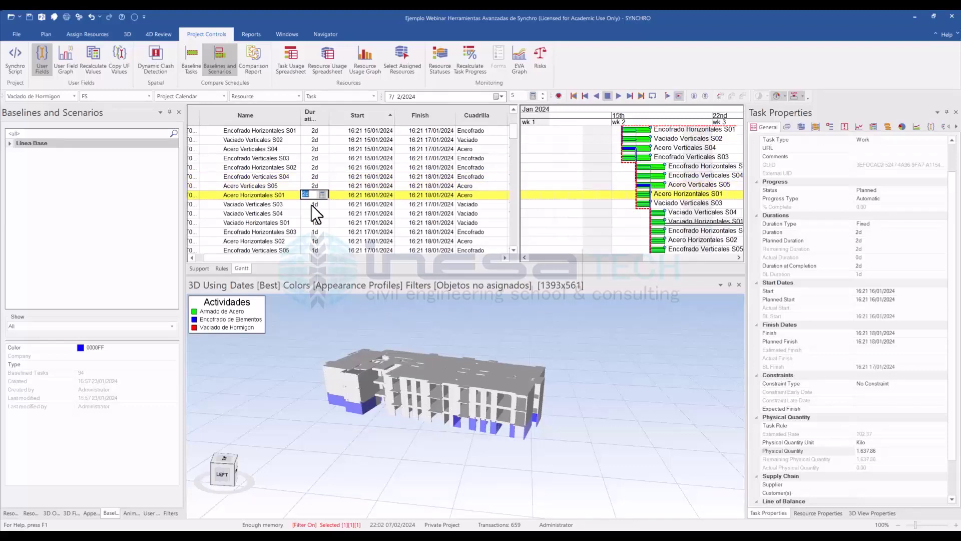
click(311, 205)
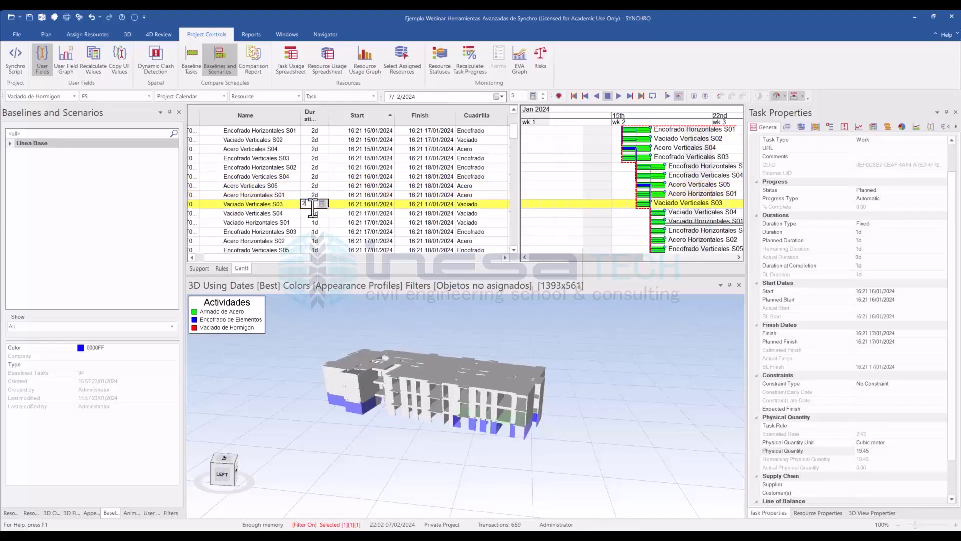
text(2)
key(Return)
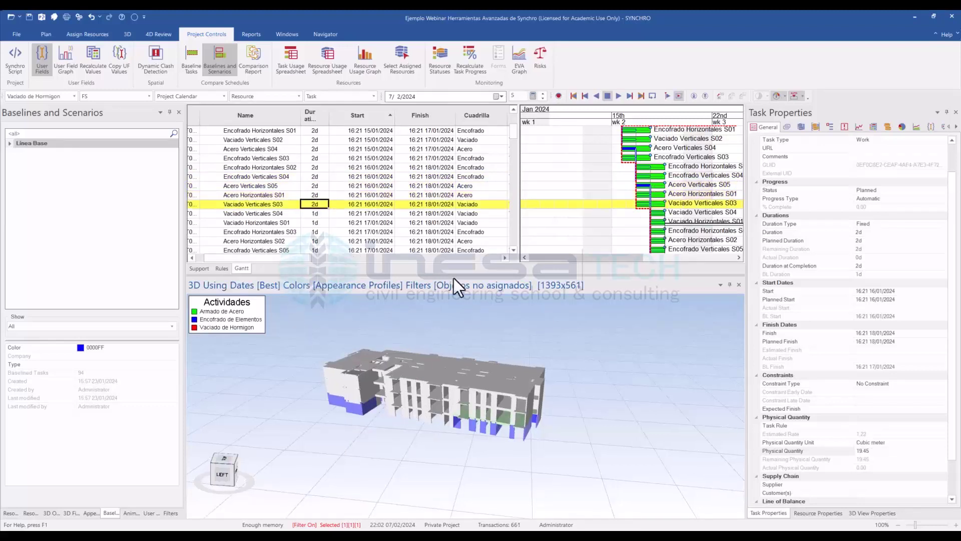
Step: Return to the first tasks in the Gantt chart and set the focus date to 9 January 2024, before work starts
ctrl+scroll(584, 158, up, 4)
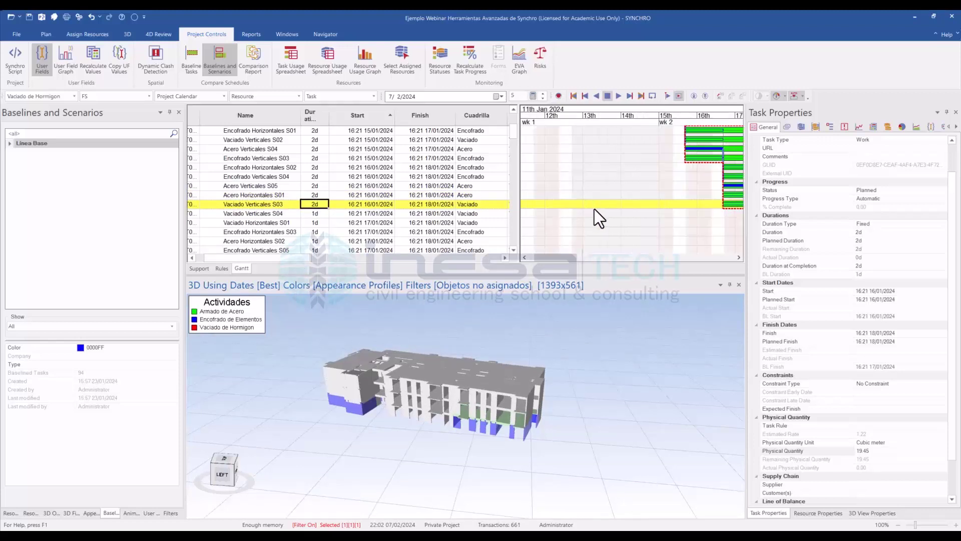
click(515, 111)
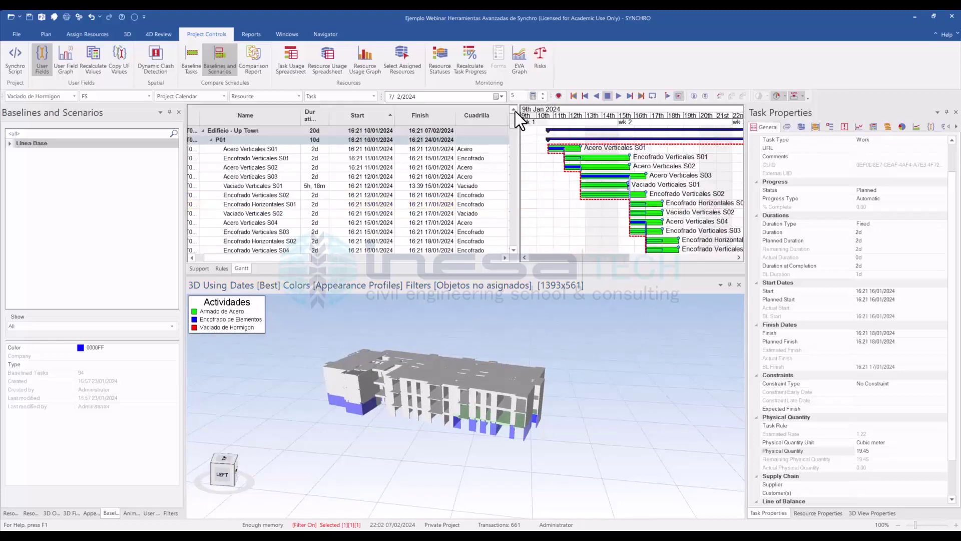
click(536, 123)
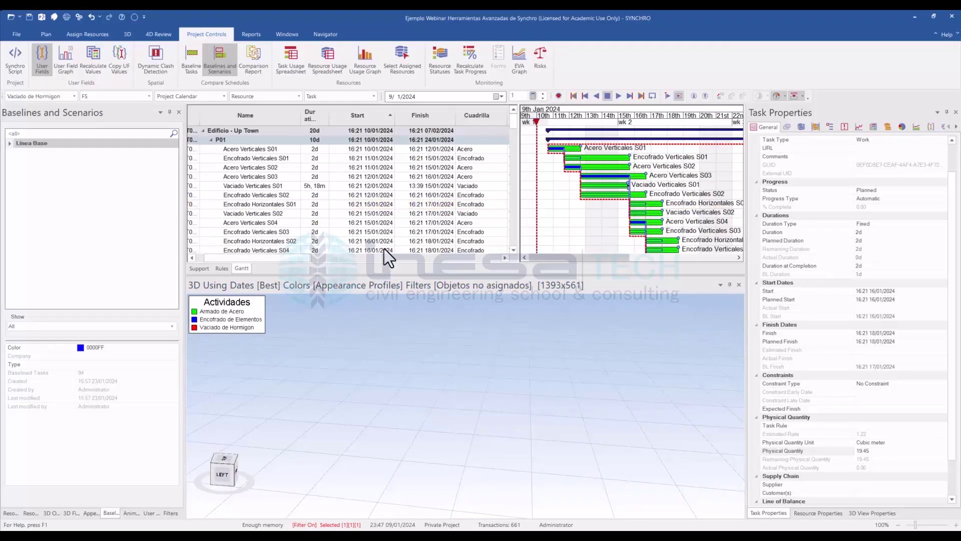
Step: Add a second 3D view beside the existing one and make one of the two use the dates of the Linea Base baseline
click(287, 34)
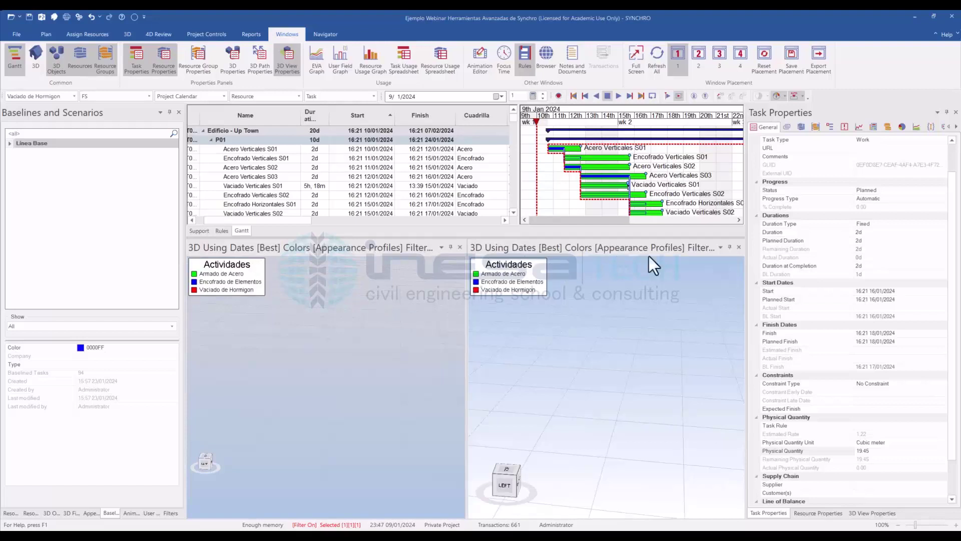
click(337, 333)
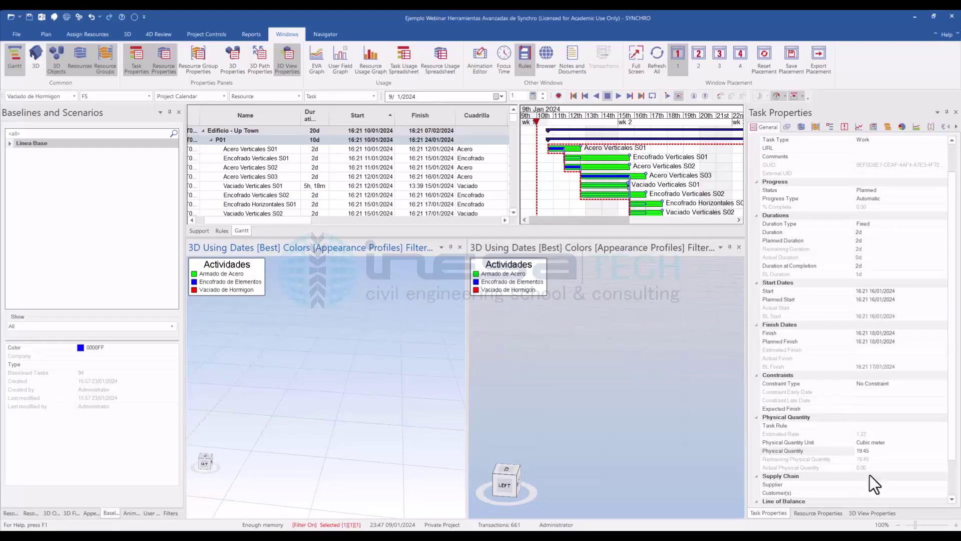
click(868, 512)
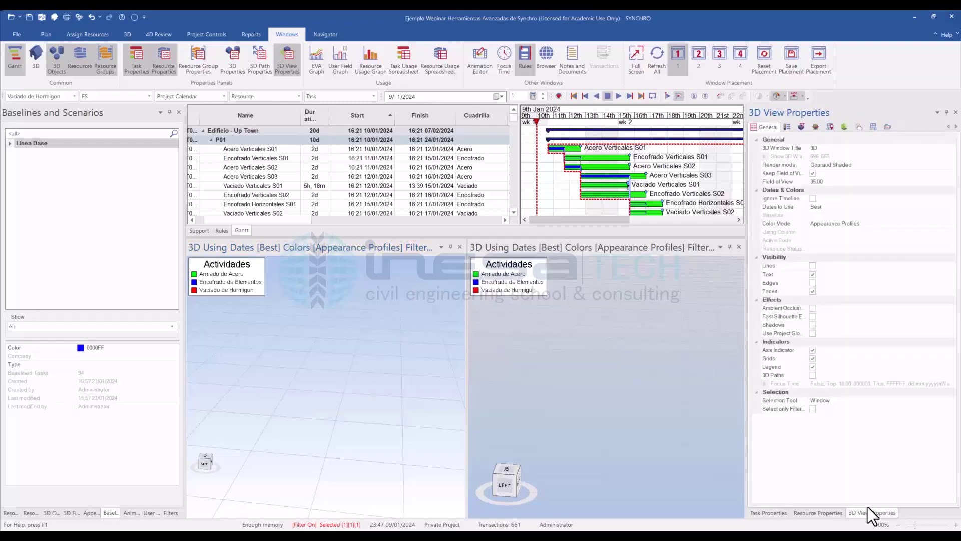
click(833, 206)
click(951, 208)
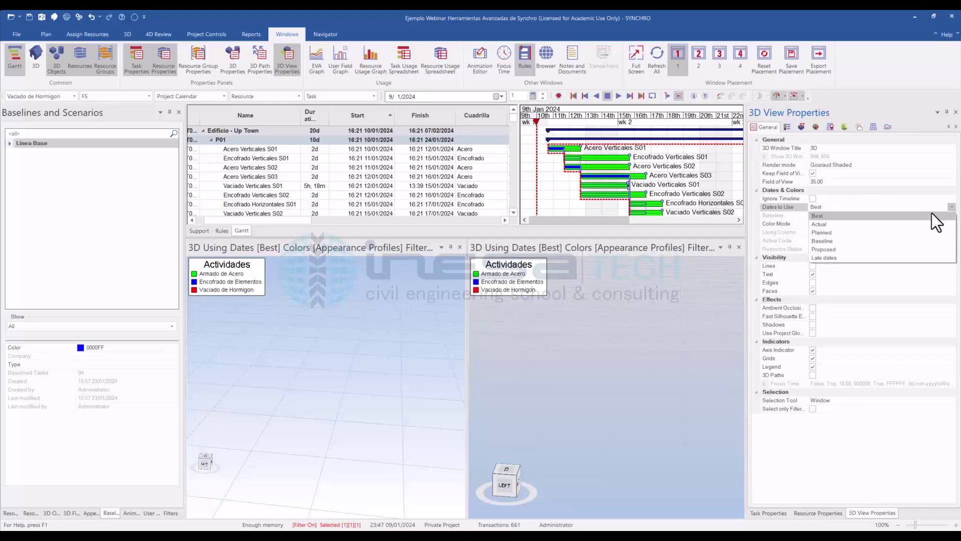
click(869, 239)
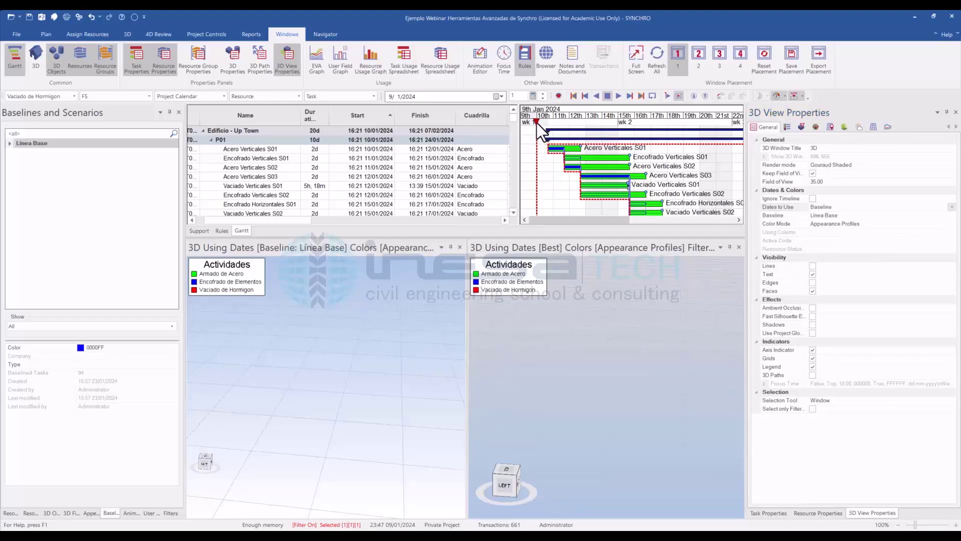
Step: Move the focus date through 13 and 14 January 2024 to compare the baseline and current simulations in the two 3D views
drag(536, 122, 542, 122)
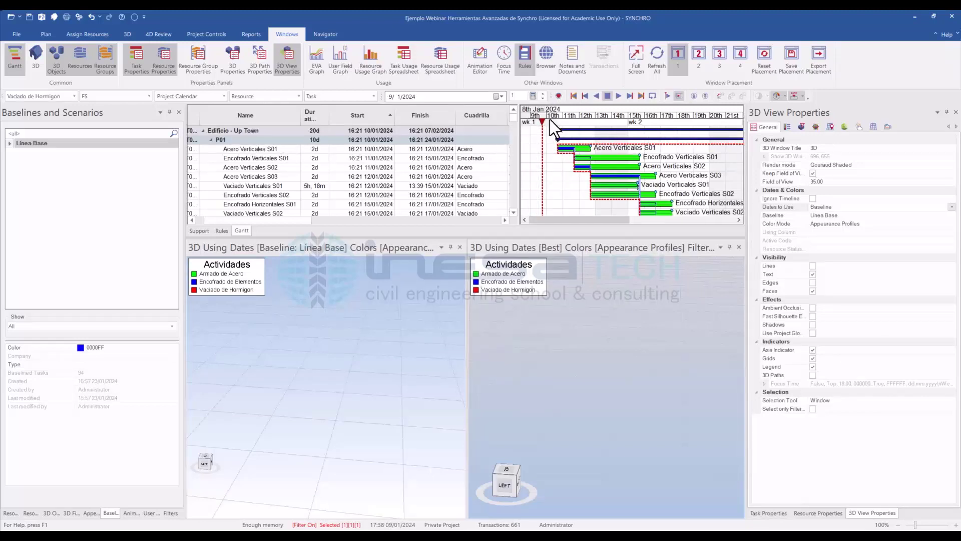
click(543, 121)
drag(550, 121, 601, 124)
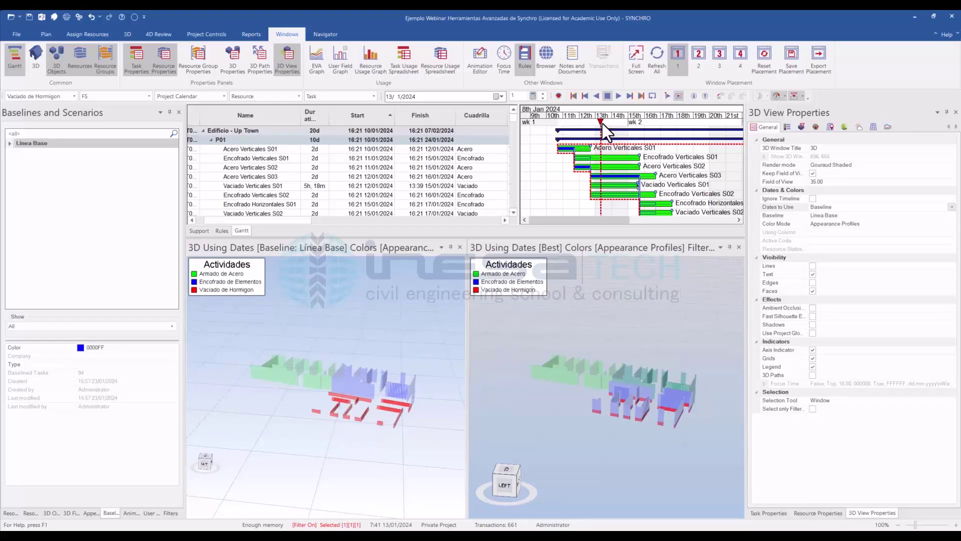
drag(603, 125, 665, 135)
mouse_move(674, 135)
mouse_down()
mouse_move(702, 143)
mouse_move(626, 144)
mouse_up()
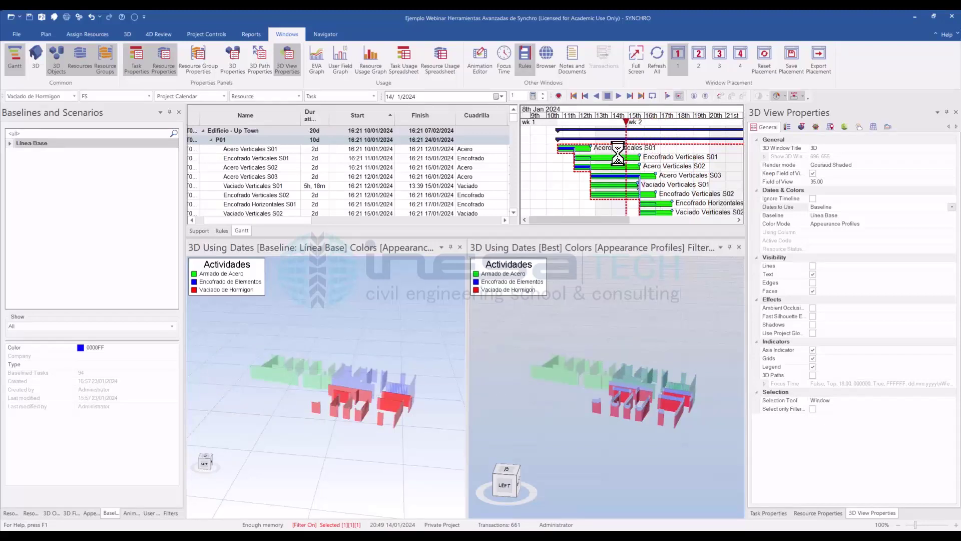
Step: Advance the focus date to 15 and 21 January 2024 and compare the baseline and current simulations in both 3D views
ctrl+scroll(590, 176, down, 1)
ctrl+scroll(590, 176, down, 2)
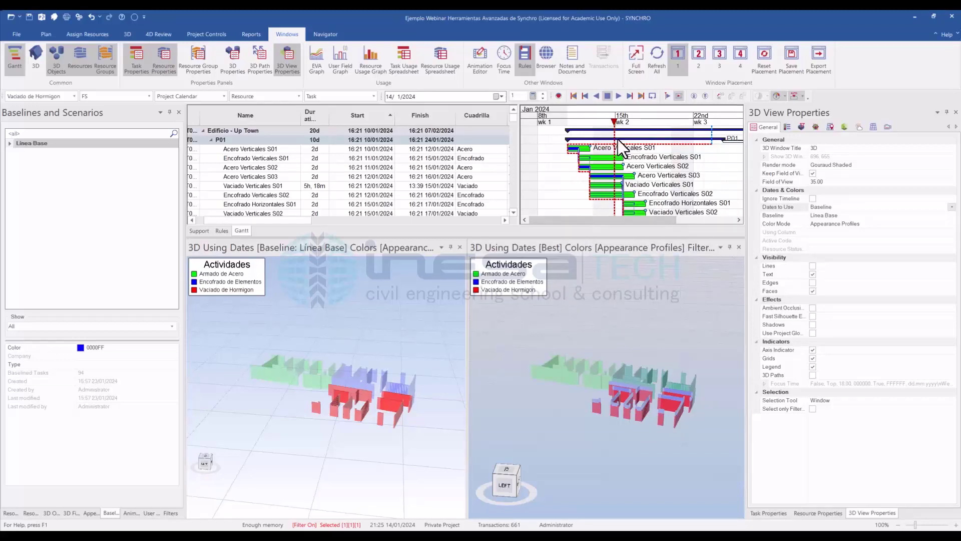
click(614, 121)
mouse_move(616, 120)
mouse_down()
mouse_move(630, 124)
mouse_move(582, 122)
mouse_move(646, 131)
mouse_move(580, 134)
mouse_move(622, 139)
mouse_up()
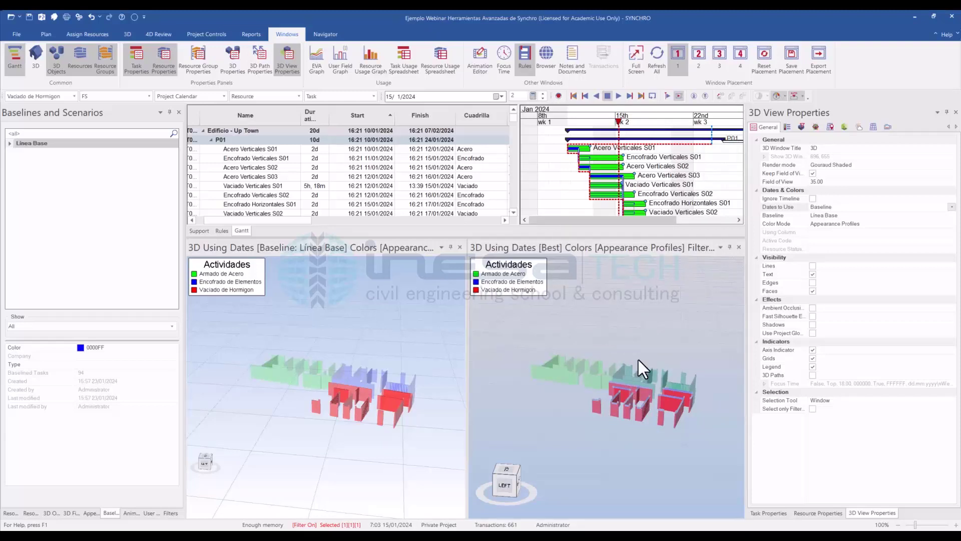
click(689, 112)
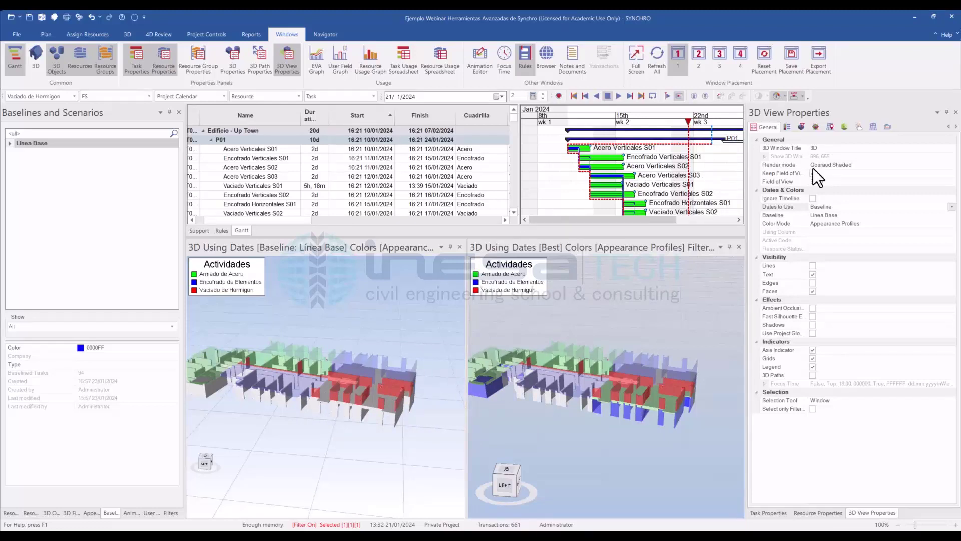
click(739, 220)
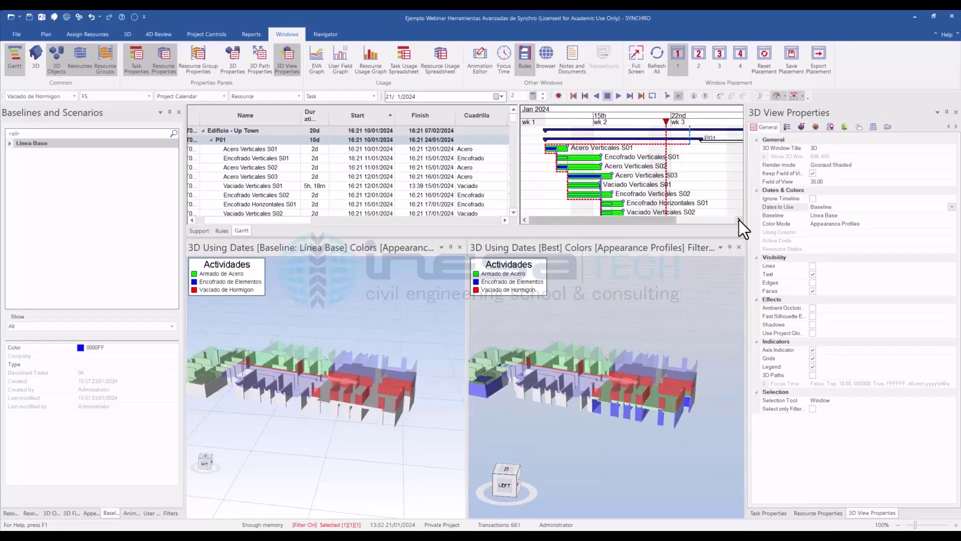
click(738, 220)
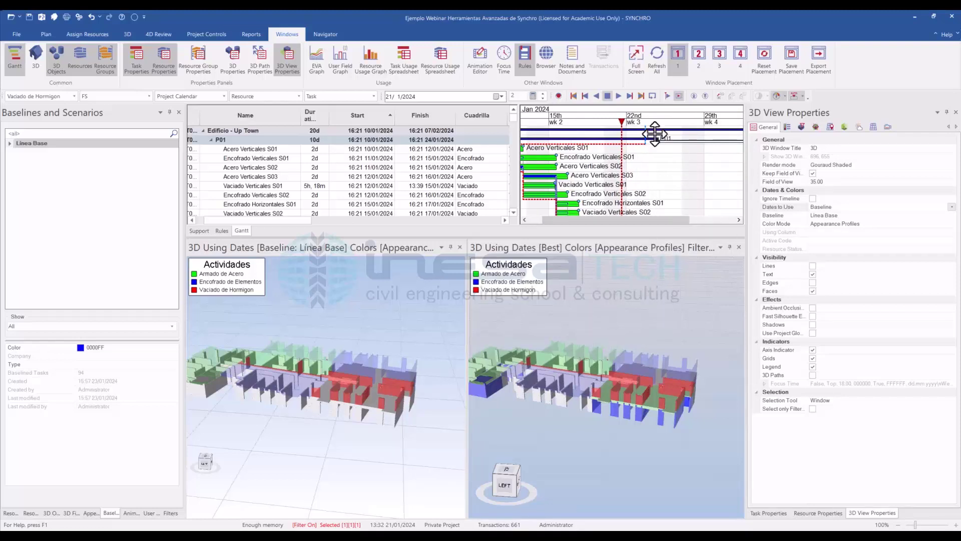
middle_drag(430, 370, 399, 383)
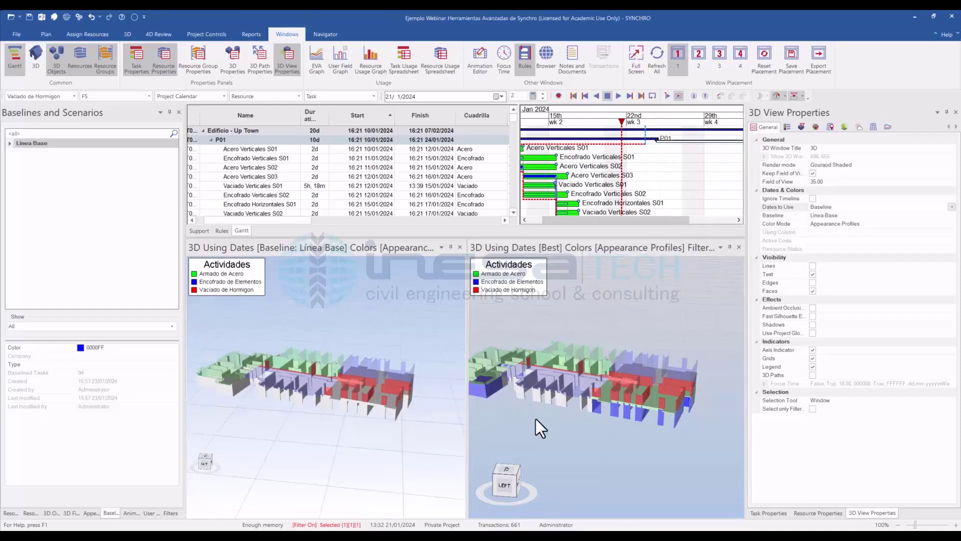
scroll(530, 424, down, 3)
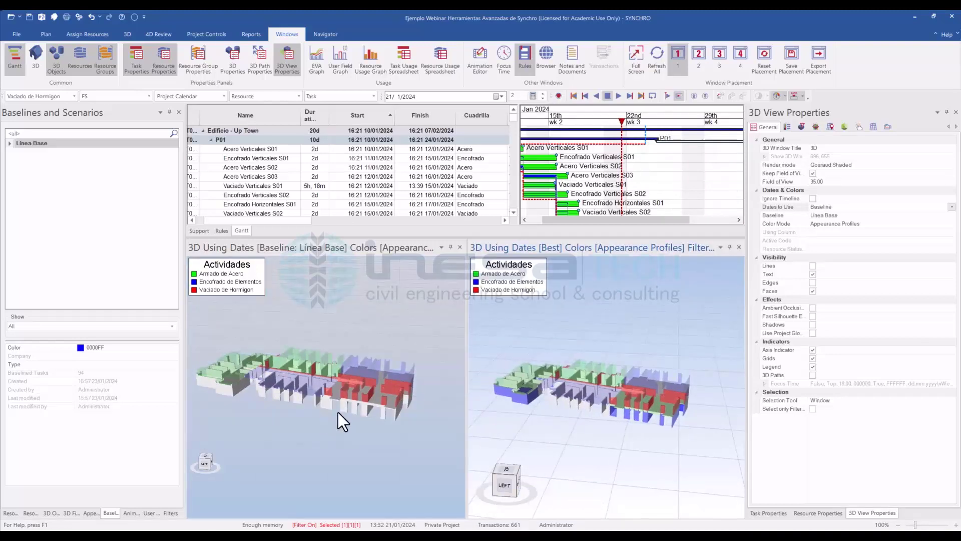
middle_drag(338, 413, 339, 408)
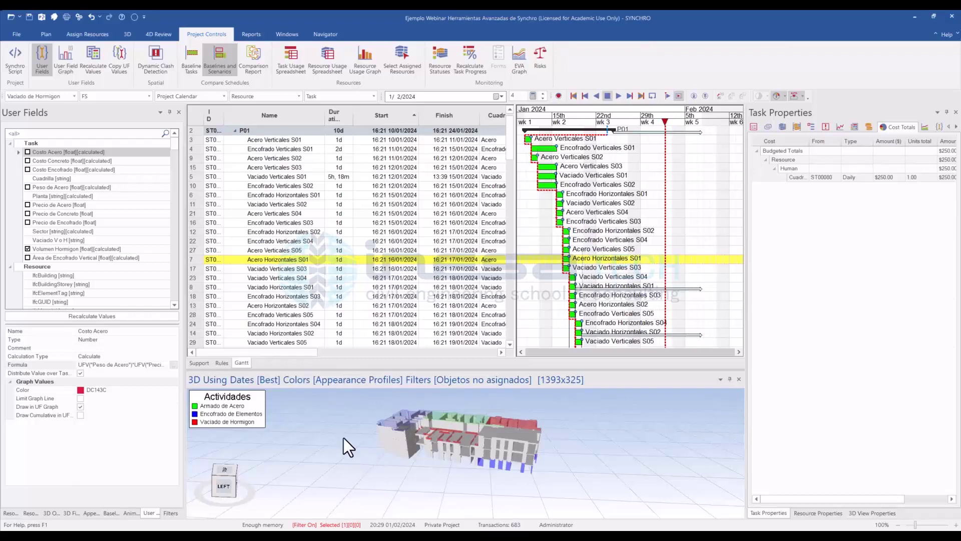
Step: Enlarge the 3D view below the Gantt chart and frame the whole building model in it
middle_drag(344, 436, 361, 415)
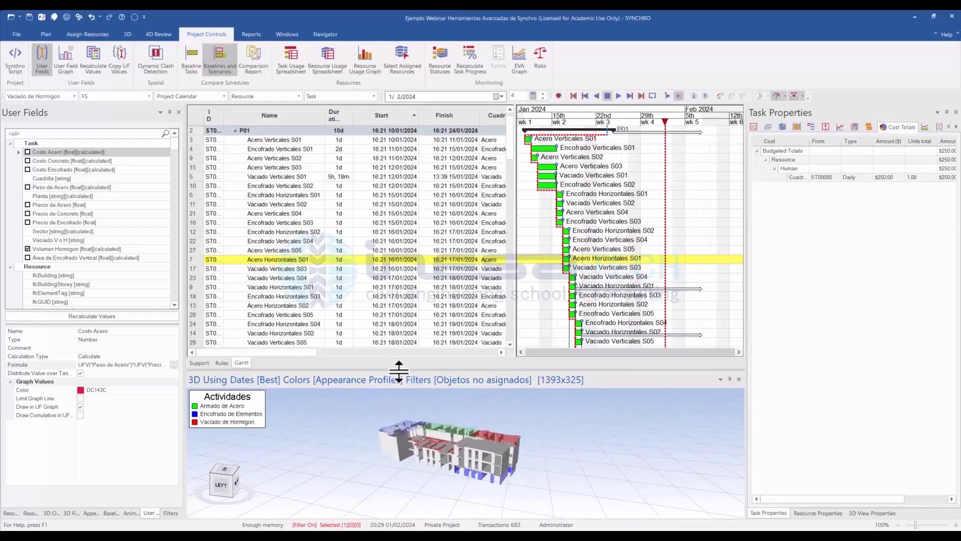
drag(396, 373, 396, 337)
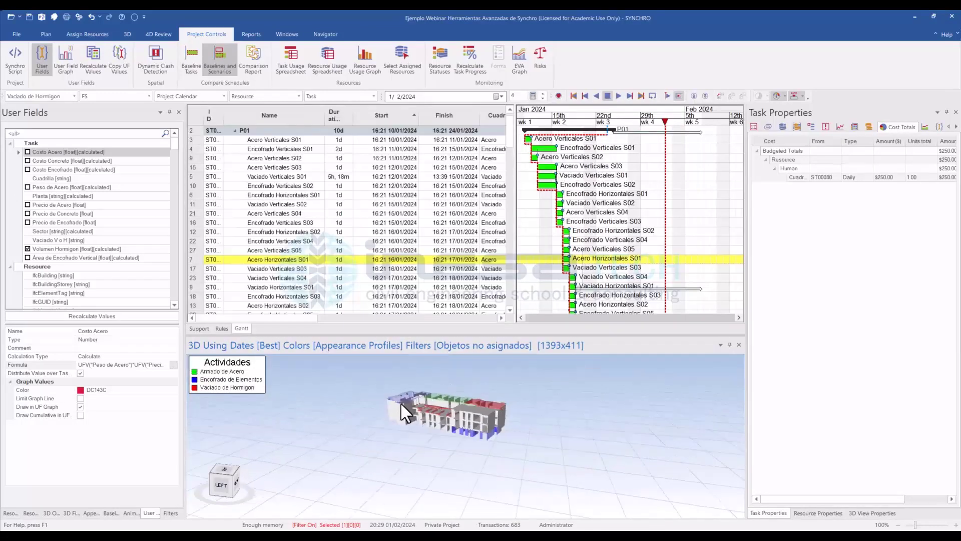
scroll(360, 401, up, 5)
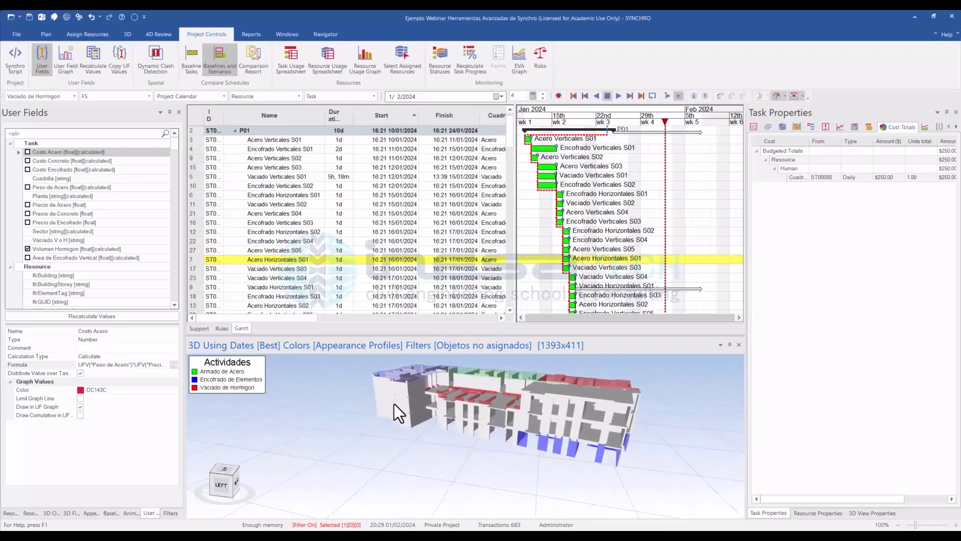
scroll(394, 404, down, 2)
middle_drag(426, 420, 401, 402)
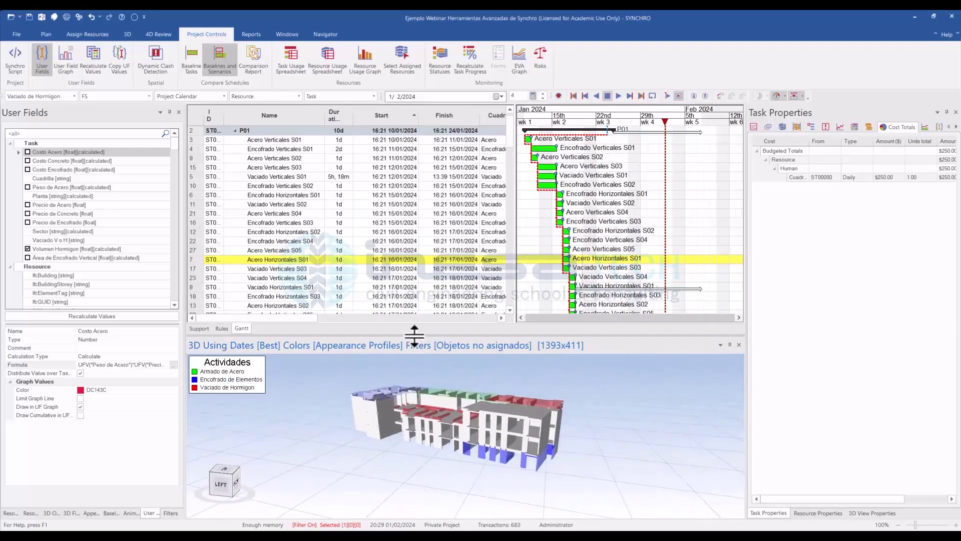
drag(415, 336, 415, 323)
middle_drag(480, 407, 424, 355)
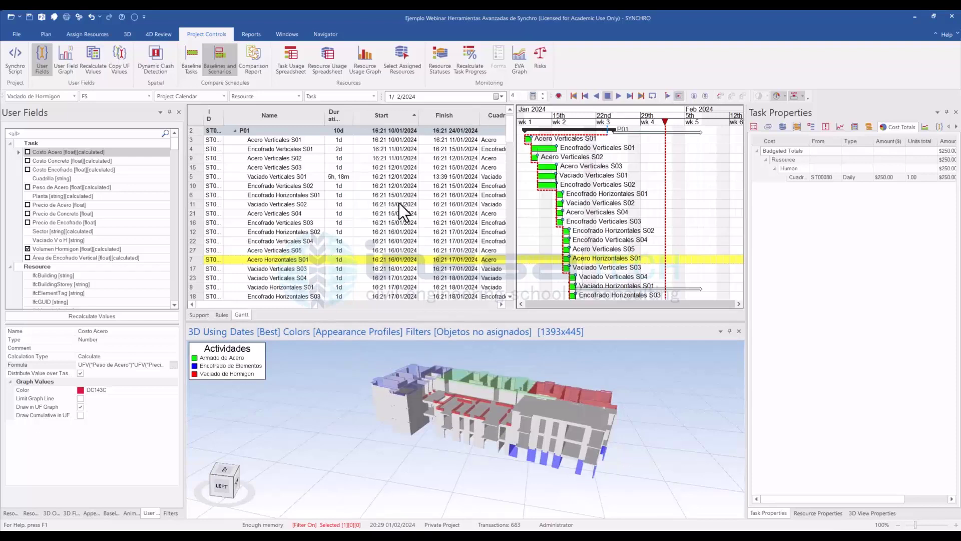
Step: Examine the P01 tasks' durations, dates and assigned Cuadrilla, along with their Gantt bars on a daily timescale
scroll(326, 215, up, 1)
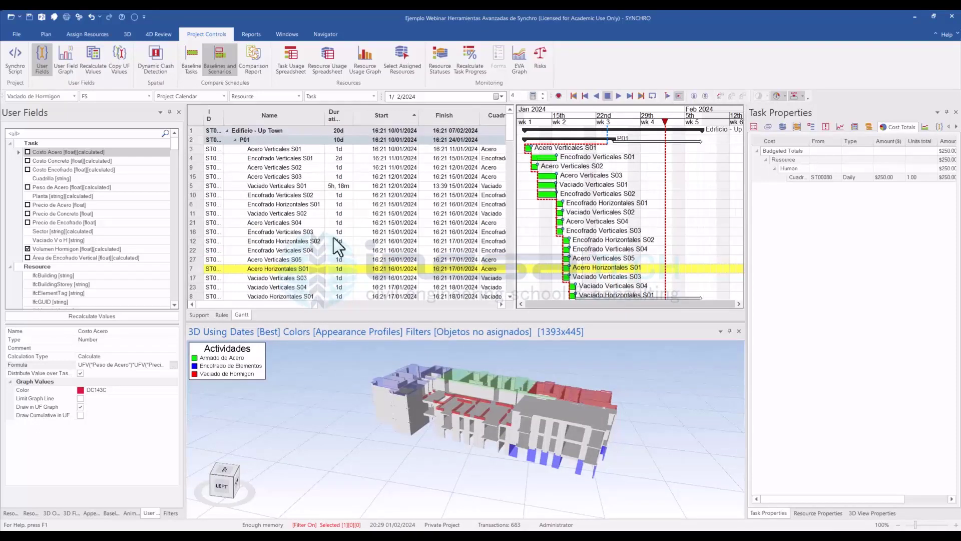
scroll(512, 149, down, 1)
scroll(512, 149, down, 4)
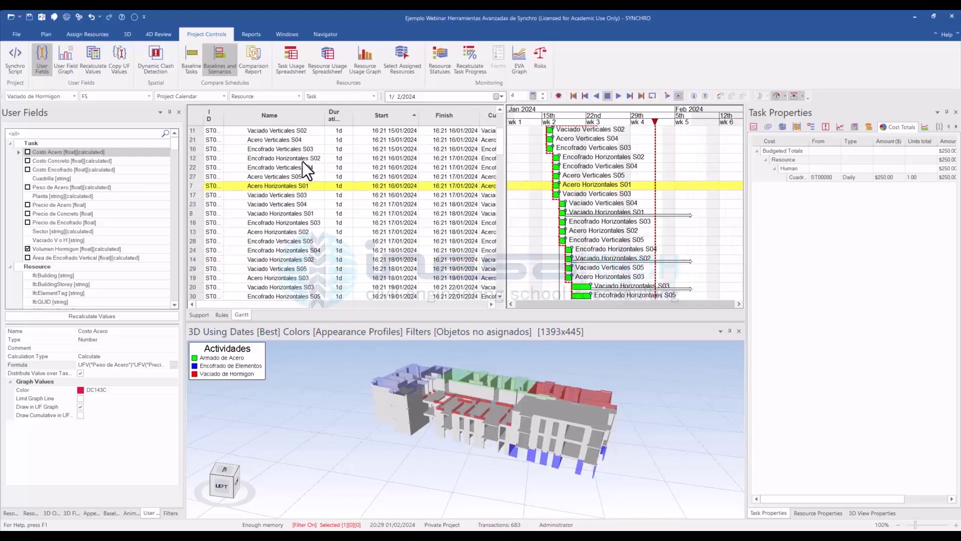
scroll(263, 164, up, 5)
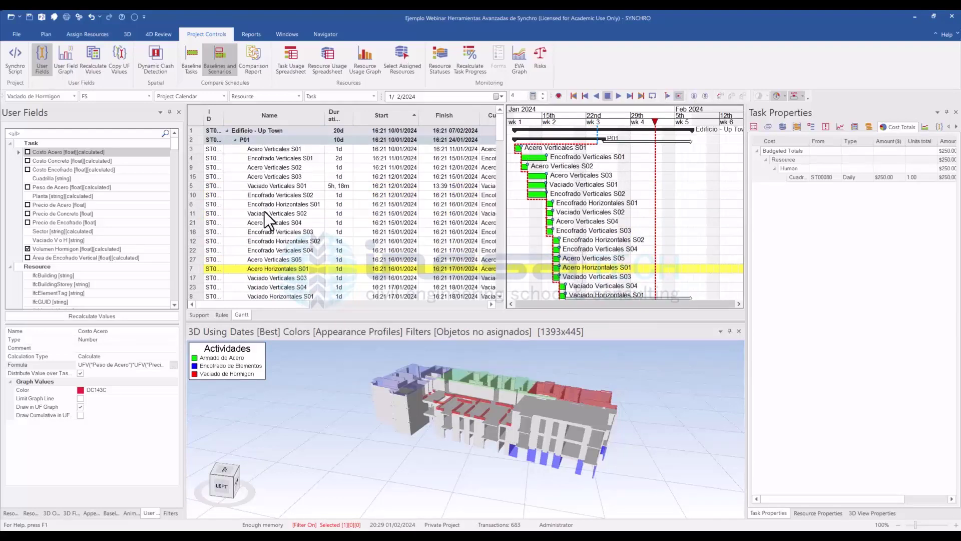
mouse_move(269, 305)
mouse_down()
mouse_move(325, 311)
mouse_move(257, 311)
mouse_up()
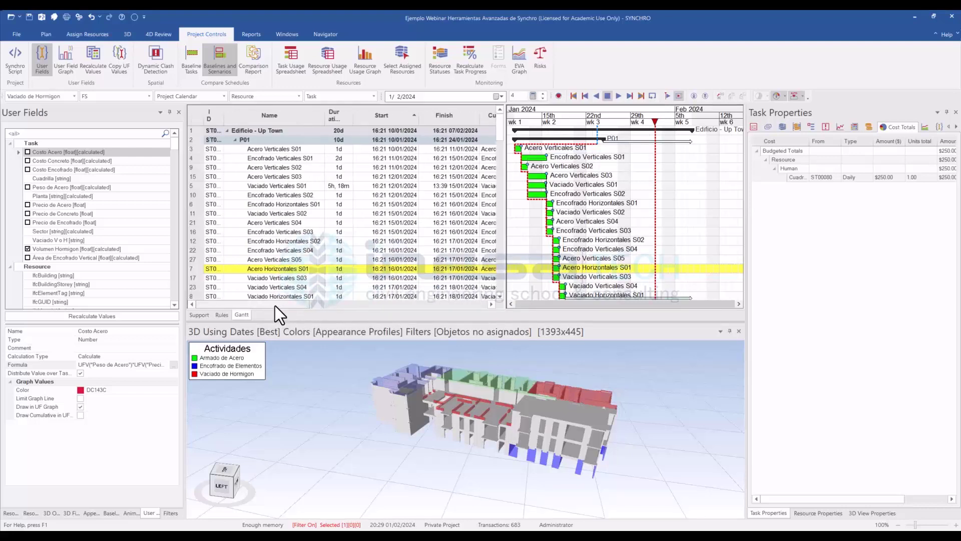
mouse_move(299, 306)
mouse_down()
mouse_move(284, 305)
mouse_move(330, 304)
mouse_move(304, 304)
mouse_up()
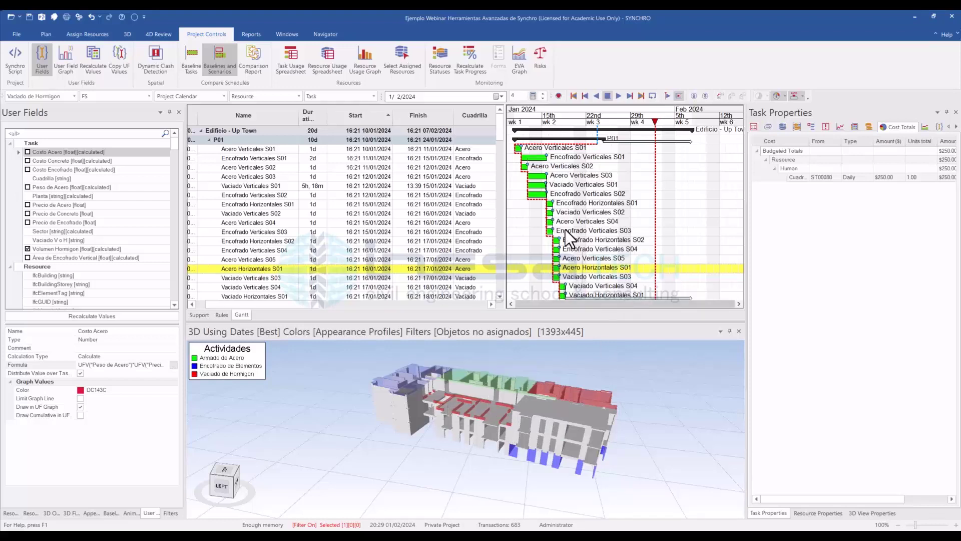
ctrl+scroll(551, 214, up, 2)
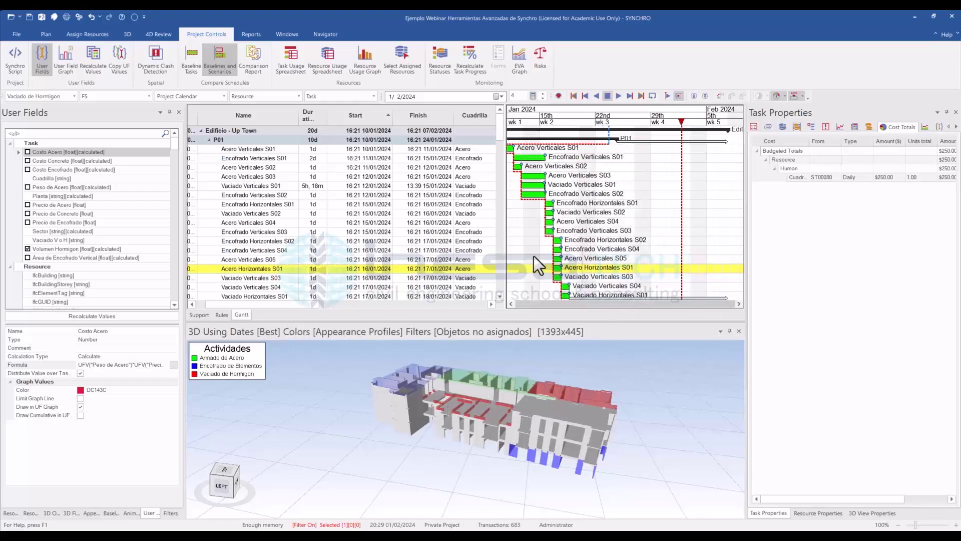
click(511, 305)
click(511, 304)
ctrl+scroll(583, 199, up, 3)
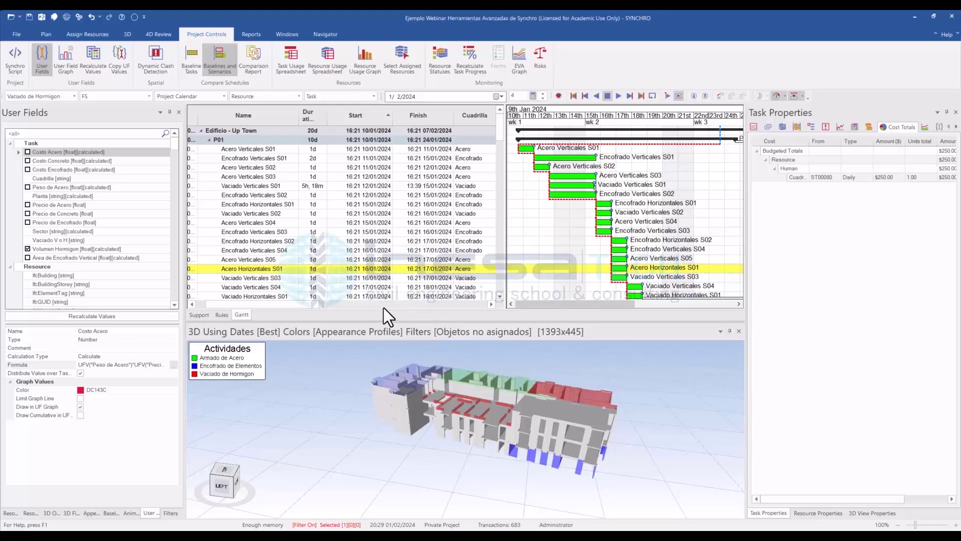
Step: Bring the Peso de Acero, Precio de Acero and Costo Acero columns into view and select the Acero Verticales S01 task
drag(304, 304, 284, 306)
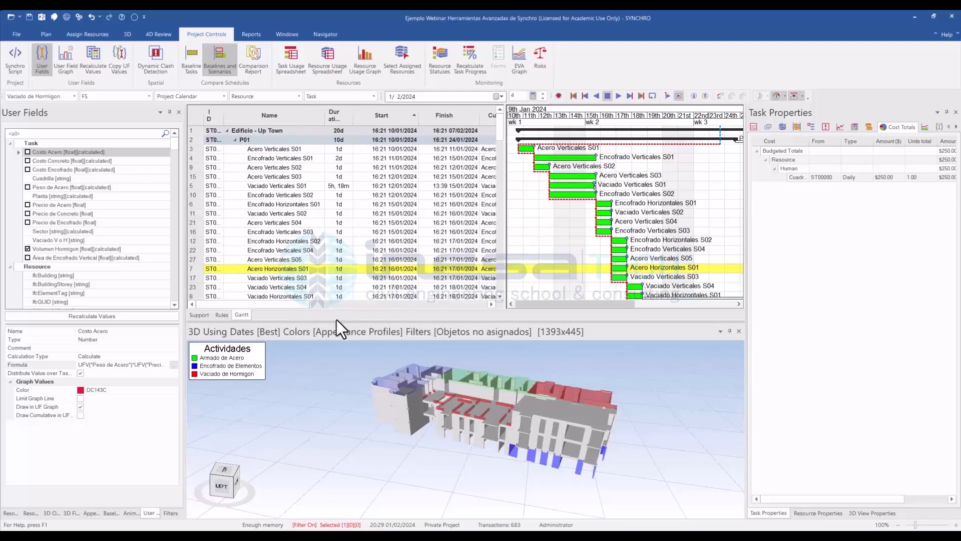
mouse_move(297, 306)
mouse_down()
mouse_move(358, 305)
mouse_move(301, 301)
mouse_move(342, 297)
mouse_move(266, 305)
mouse_move(277, 278)
mouse_move(296, 304)
mouse_up()
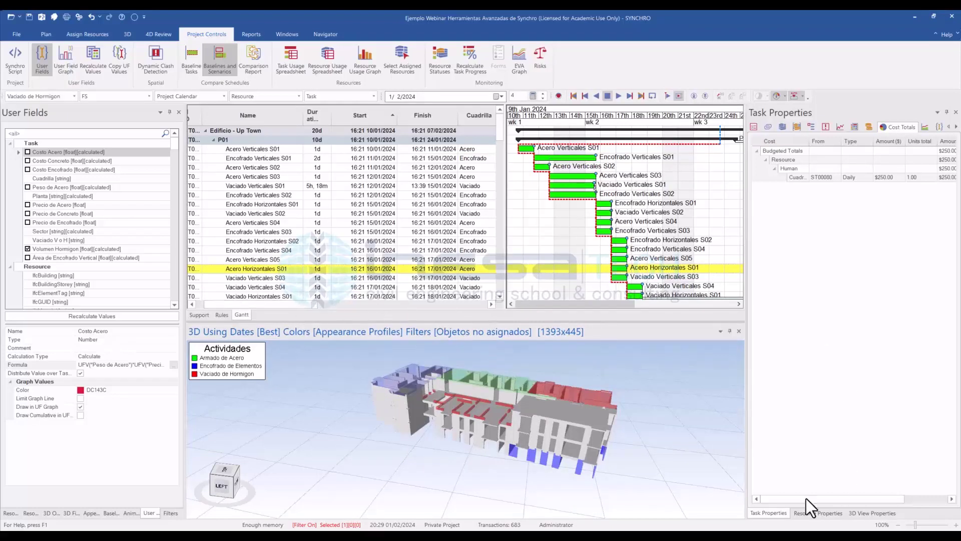
drag(315, 305, 388, 296)
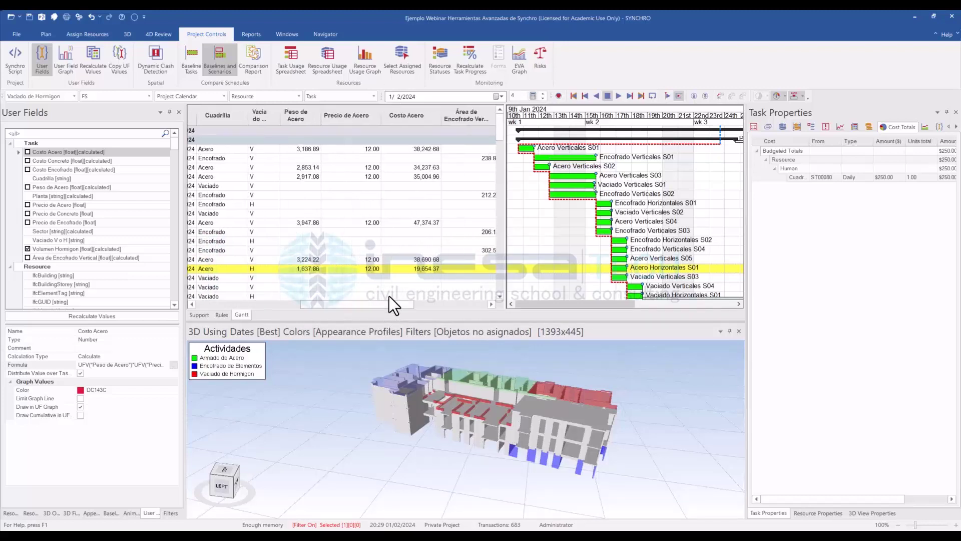
drag(323, 302, 365, 307)
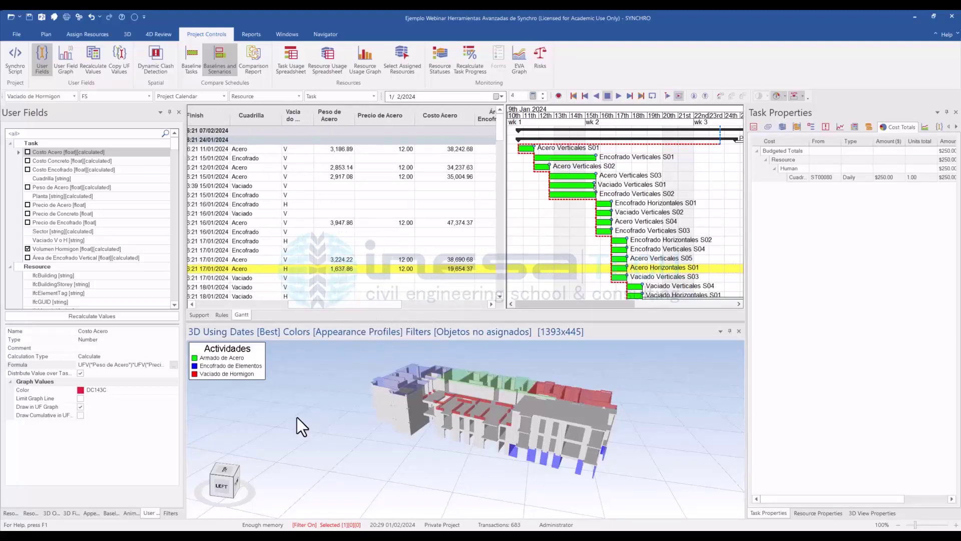
click(334, 150)
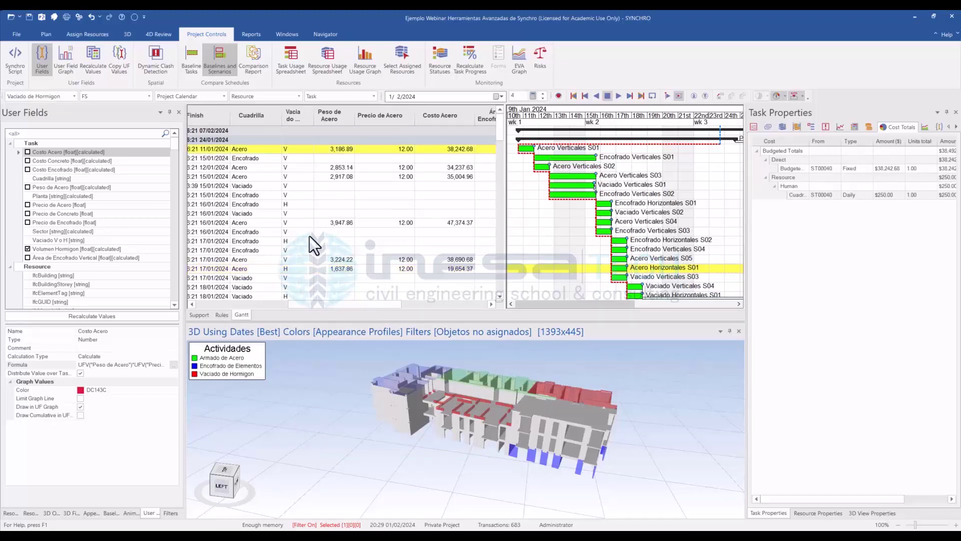
Step: Examine the condition and formula of the calculated task user field Peso de Acero in the formula editor
click(129, 512)
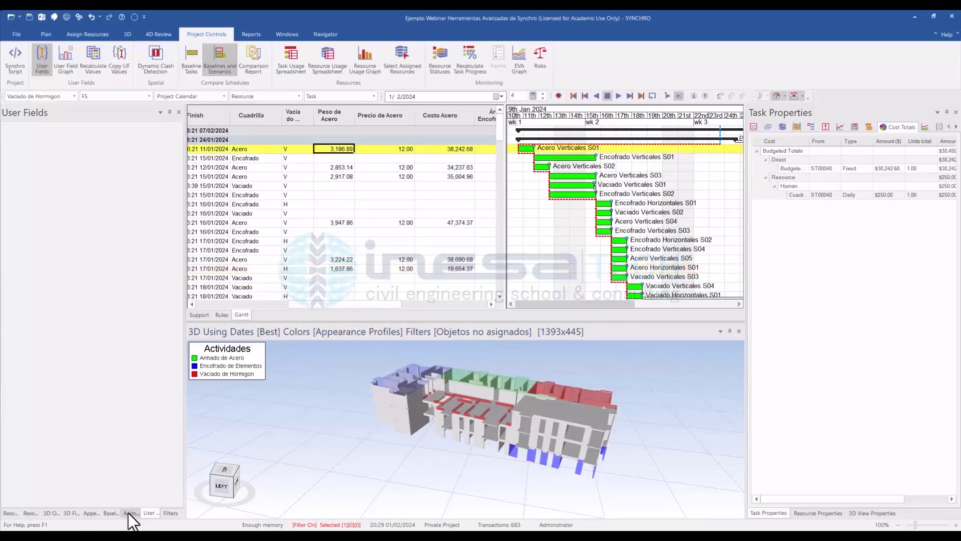
click(150, 512)
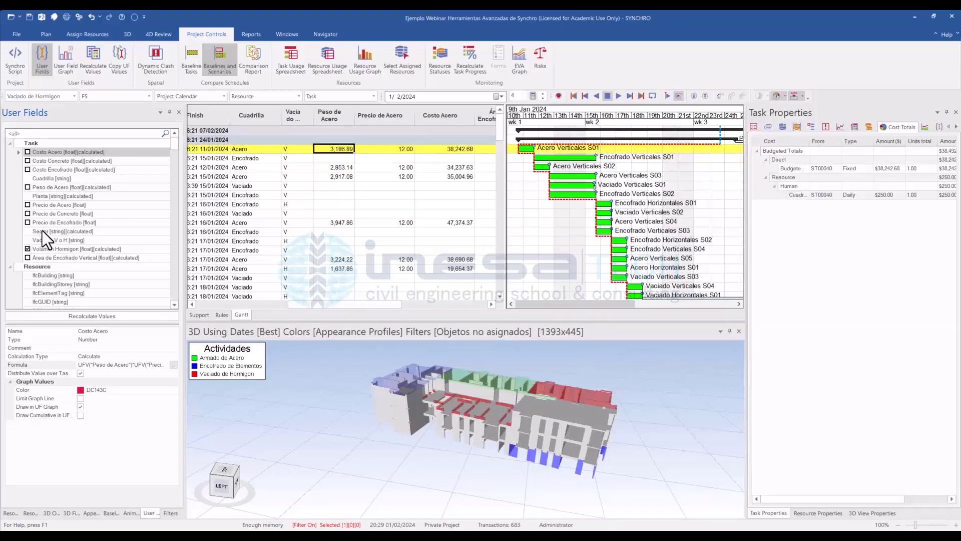
click(52, 187)
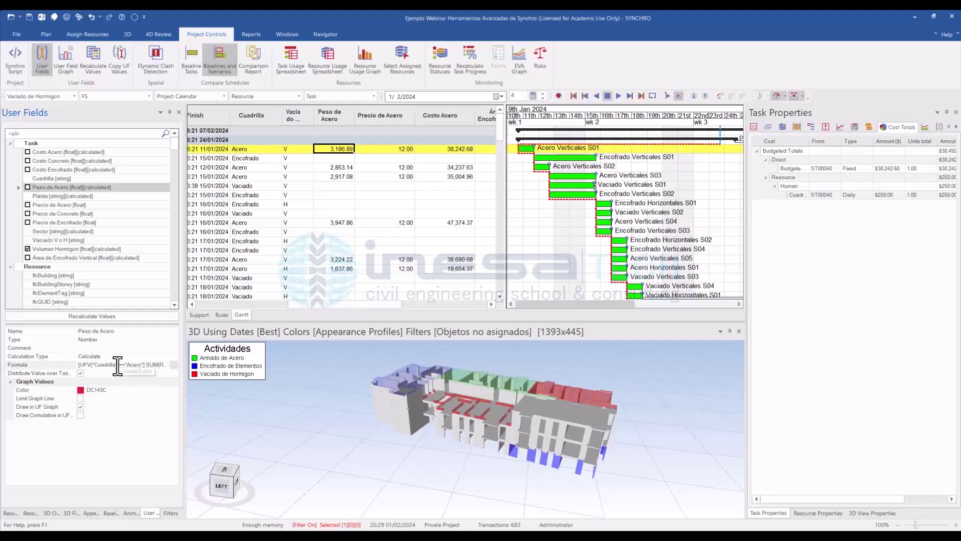
click(178, 366)
drag(179, 367, 178, 366)
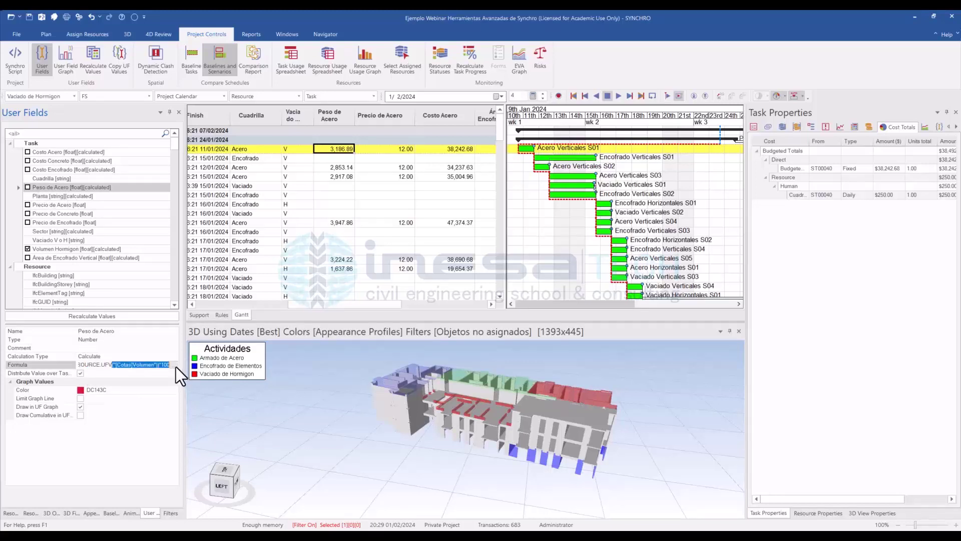
click(175, 364)
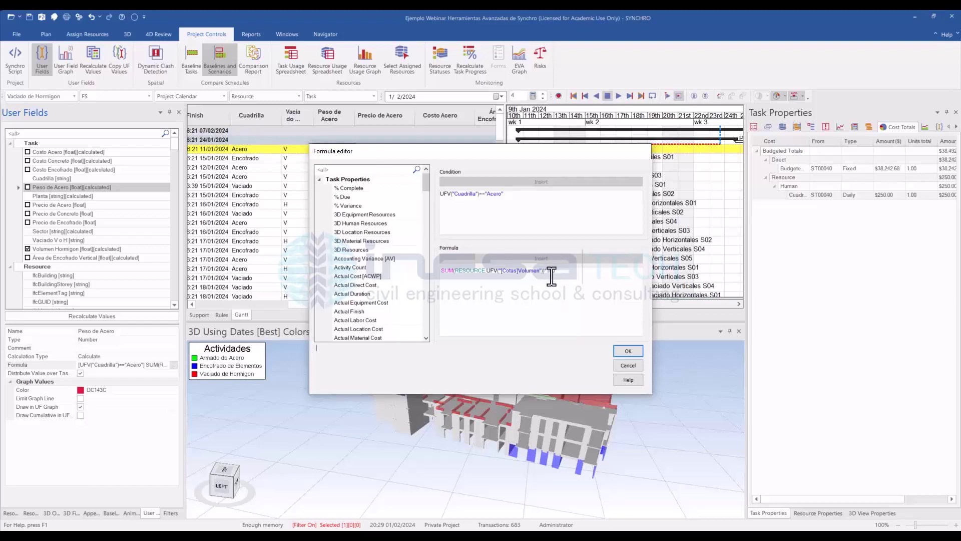
click(633, 363)
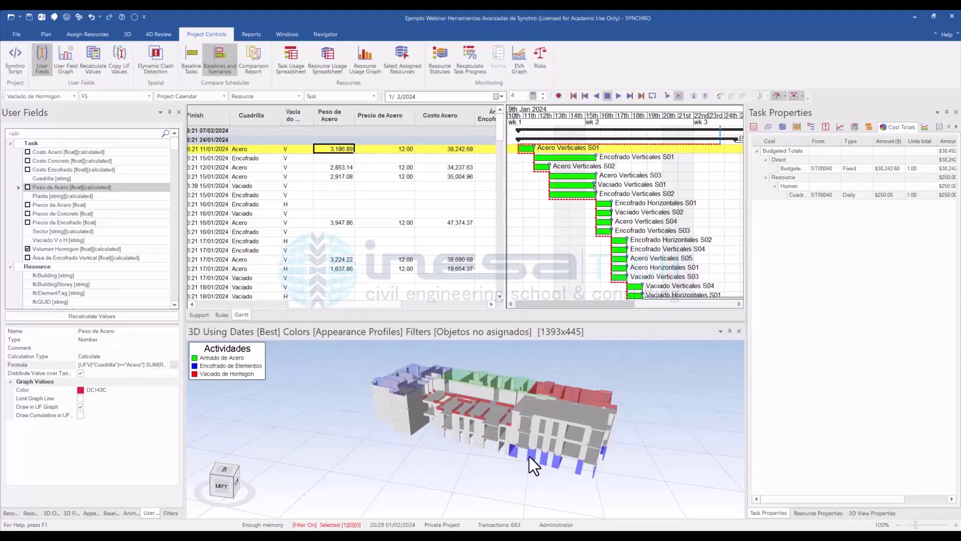
click(174, 365)
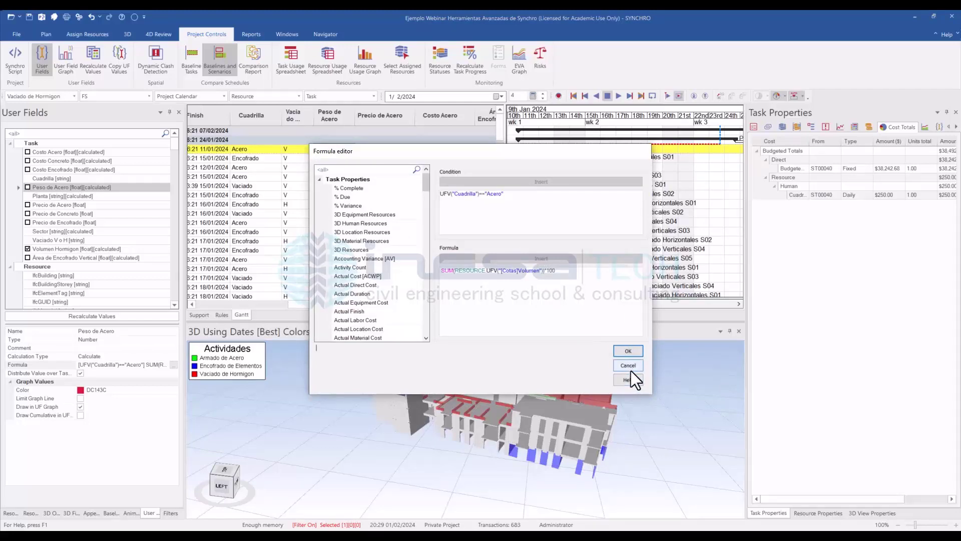
click(621, 351)
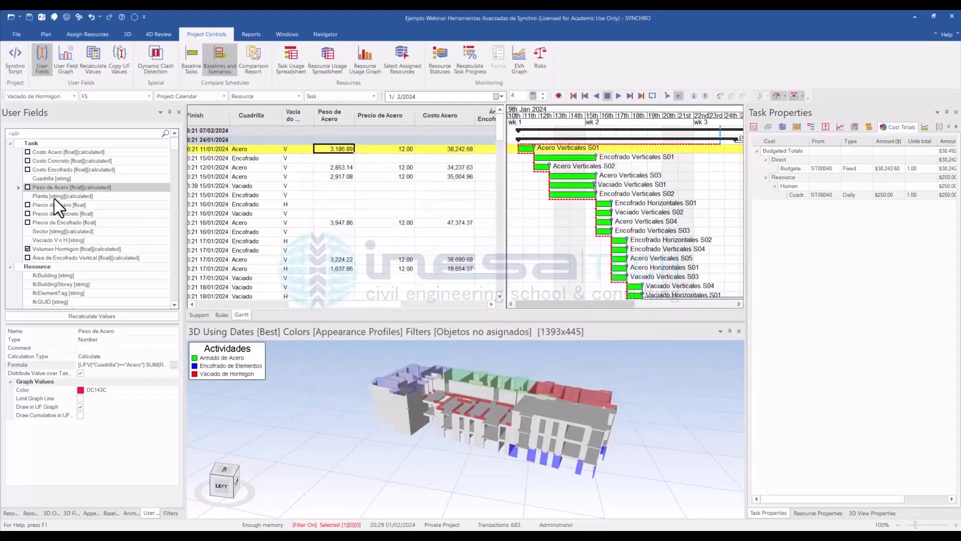
Step: Examine the condition and formula of the calculated task user field Volumen Hormigon in the formula editor
click(59, 248)
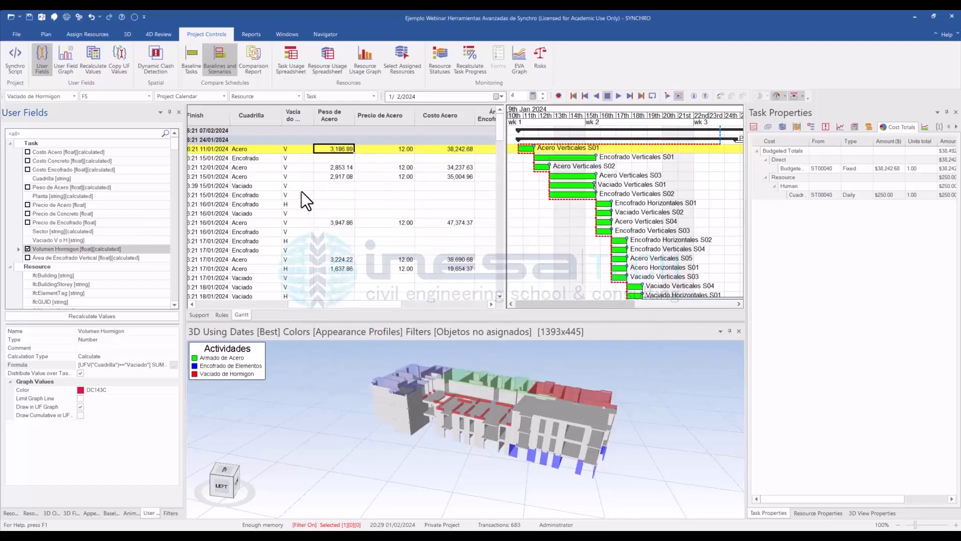
click(173, 364)
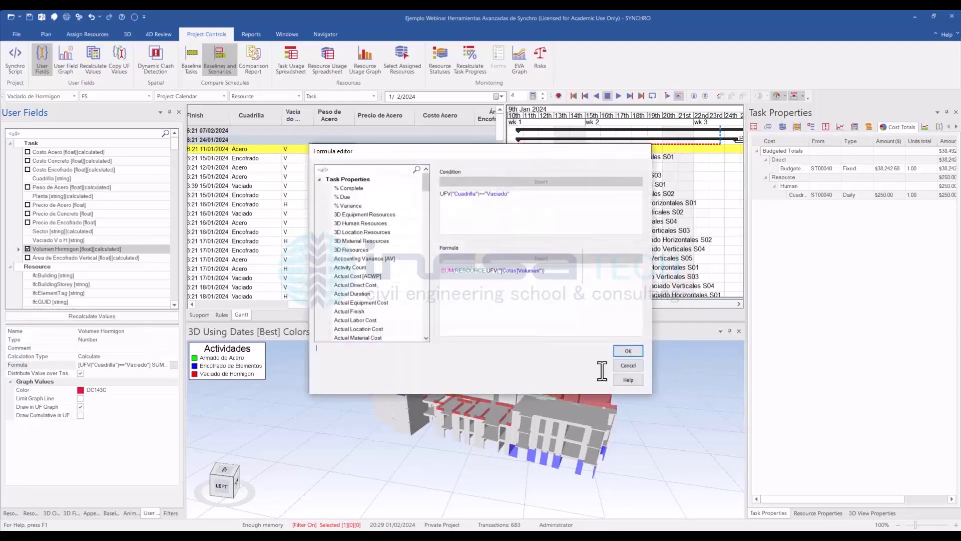
click(622, 369)
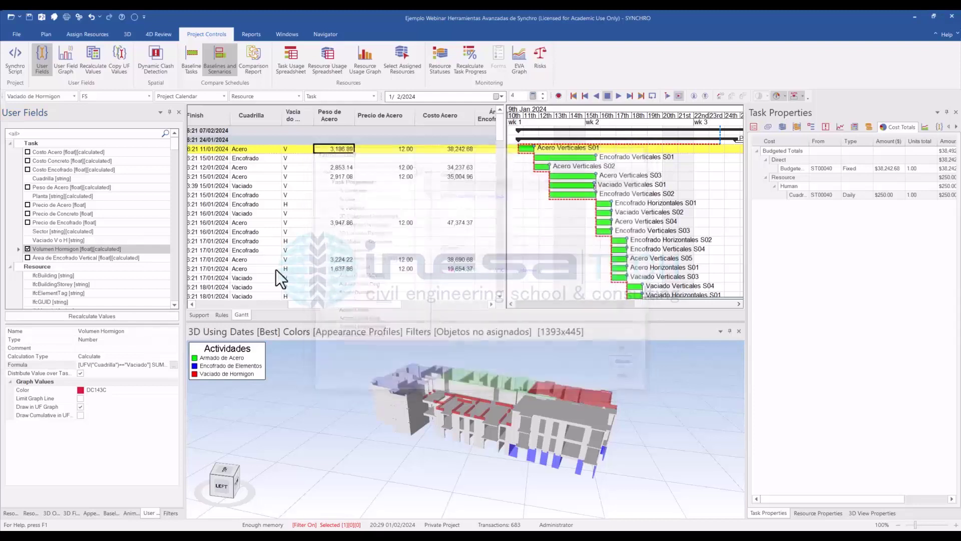
Step: Bring the Área de Encofrado Vertical column into view and select its value for the Encofrado Verticales S01 task
click(257, 158)
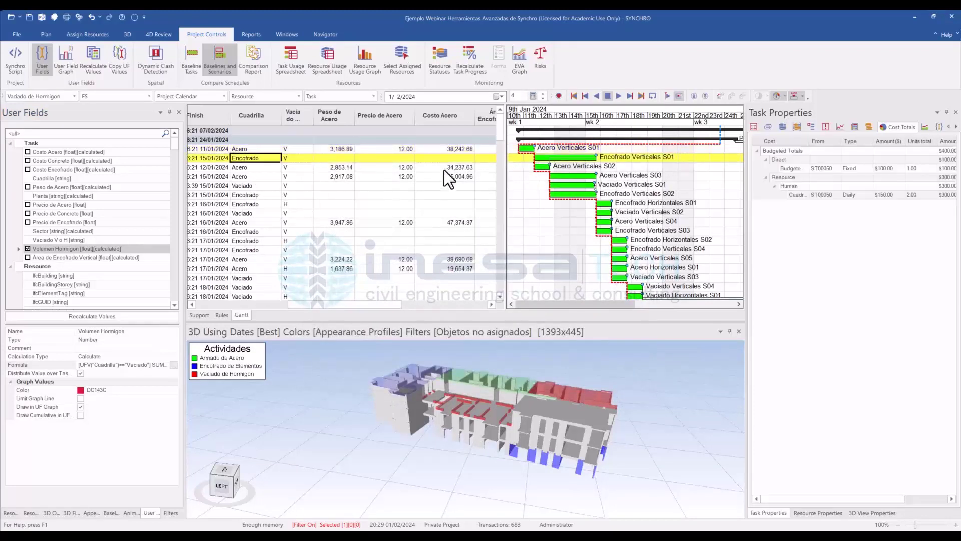
drag(378, 307, 401, 304)
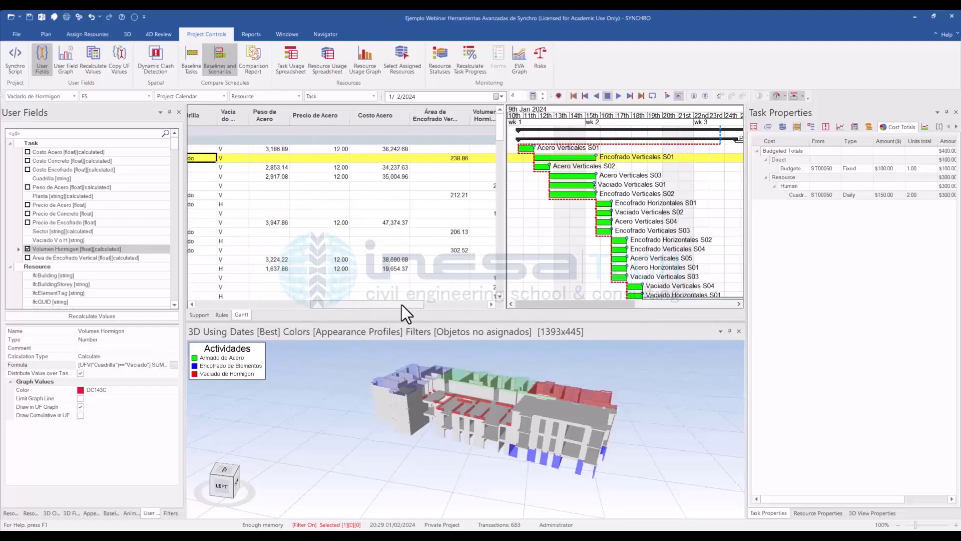
click(445, 157)
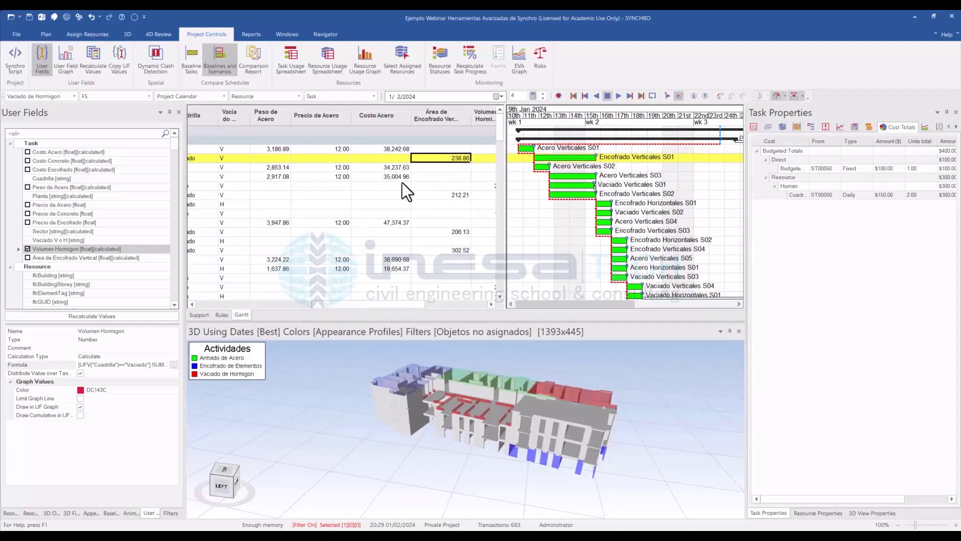
Step: Examine the condition and formula of the calculated task user field Área de Encofrado Vertical in the formula editor
click(174, 364)
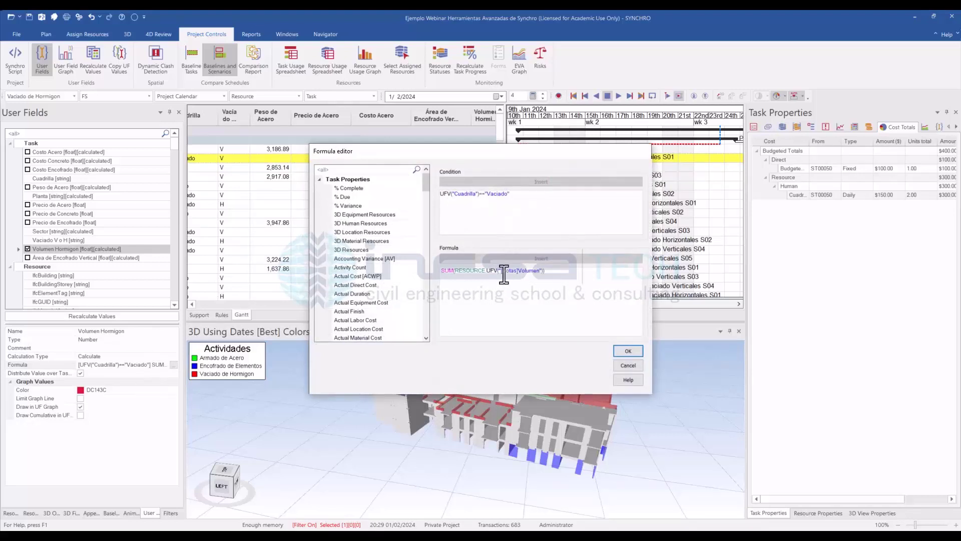
click(629, 365)
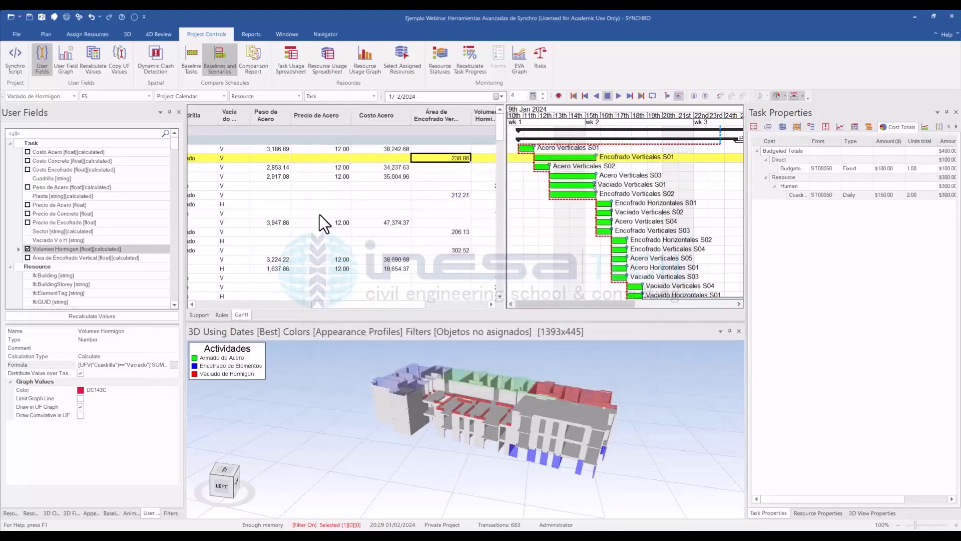
click(55, 258)
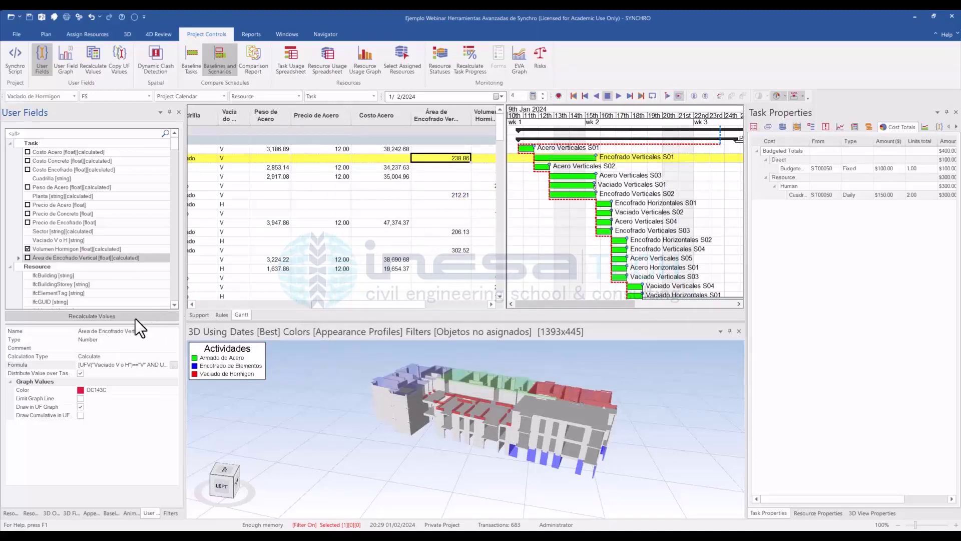
click(175, 366)
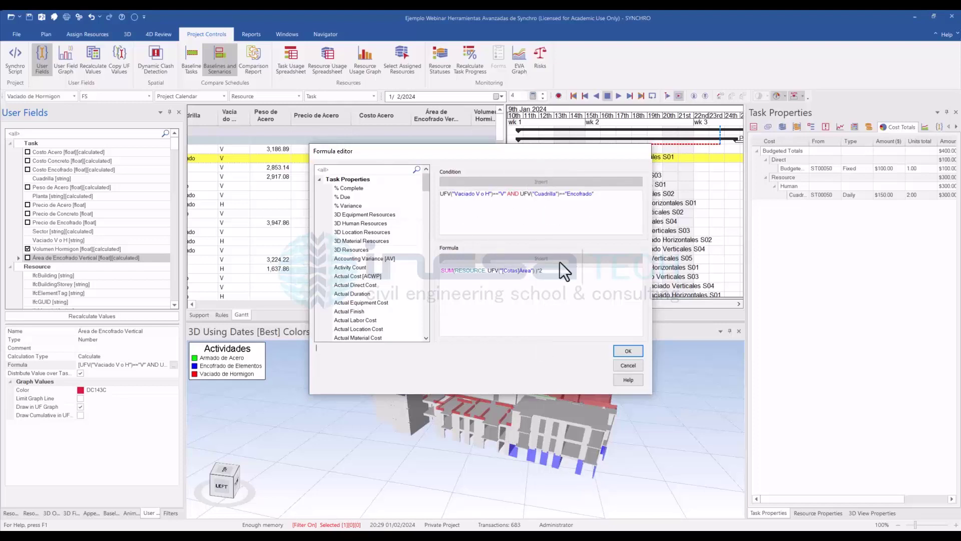
click(622, 368)
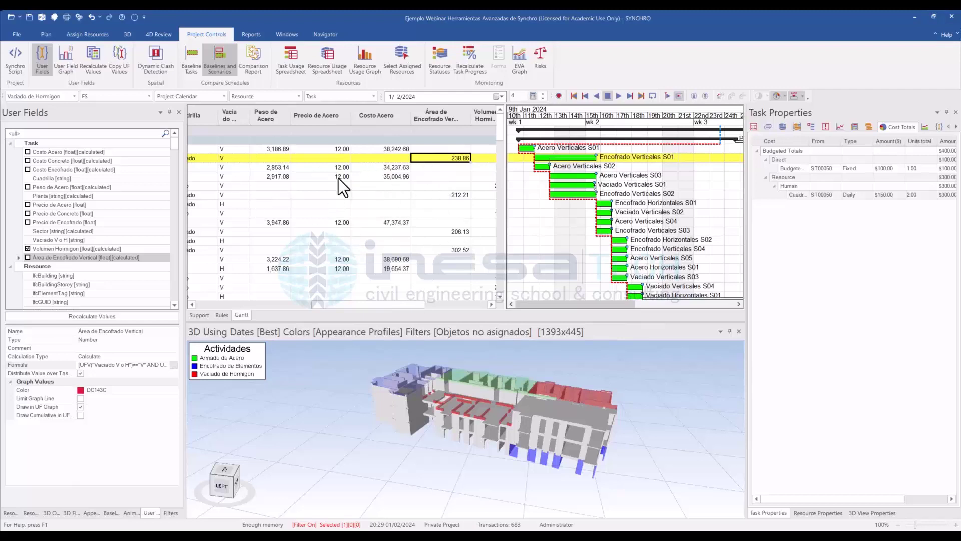
Step: Examine the general properties of the Vaciado Verticales S01 task and the concrete pouring rates defined in the project rules
drag(386, 306, 253, 302)
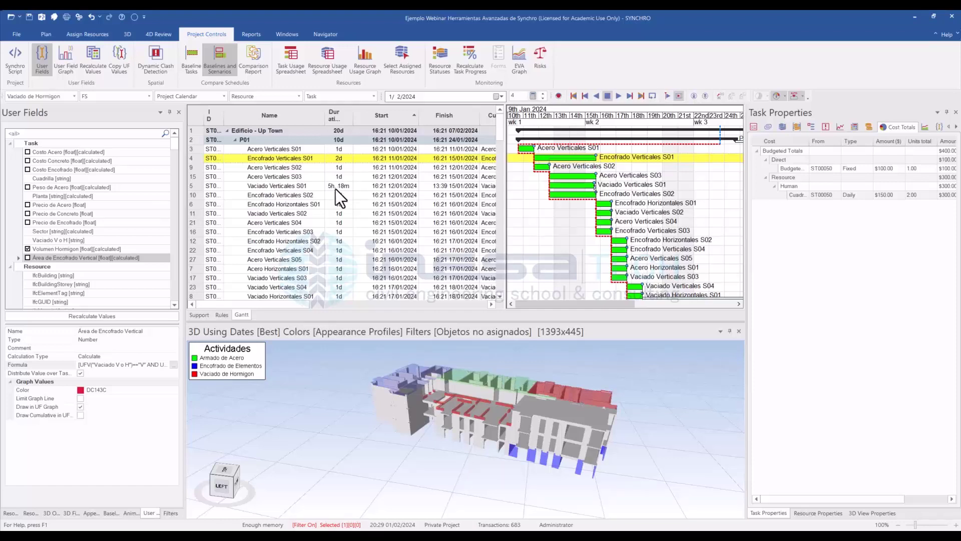
click(313, 184)
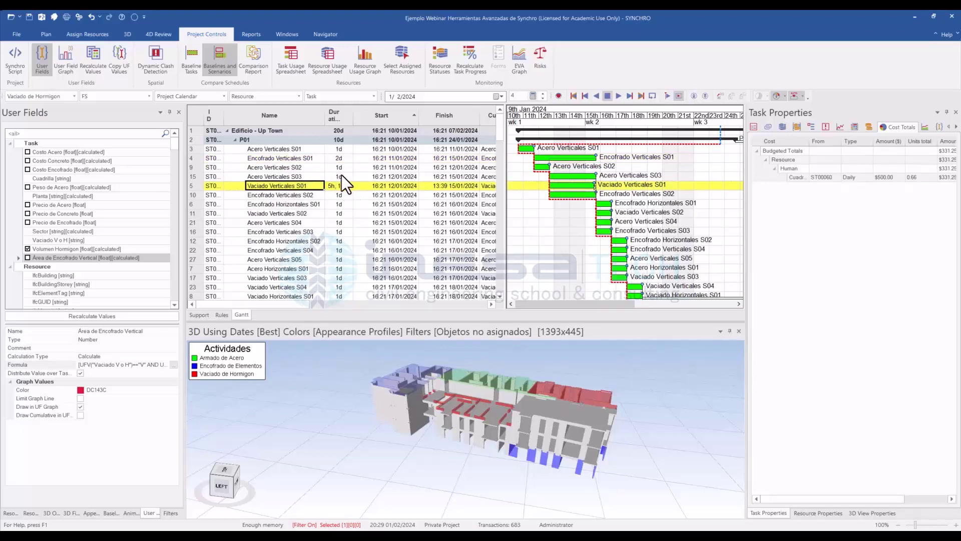
click(752, 127)
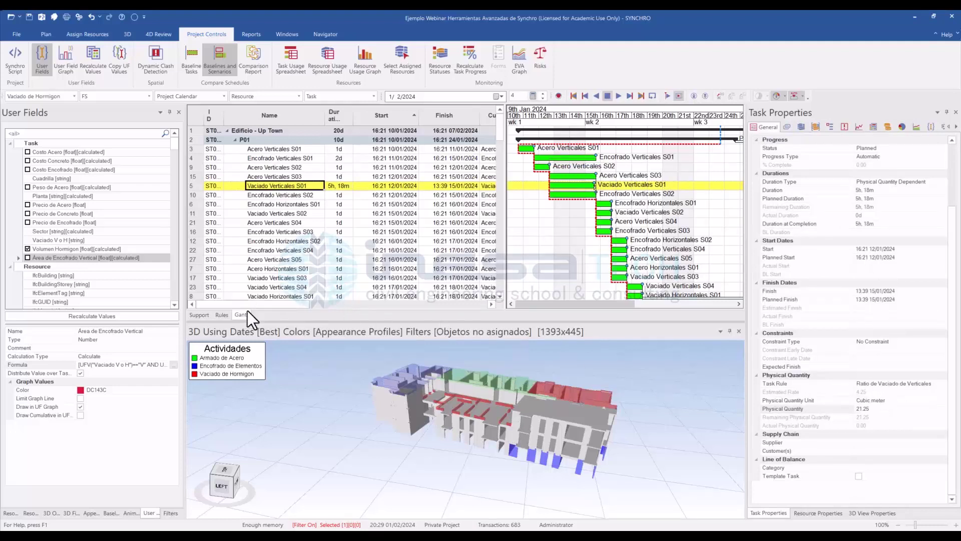
click(221, 313)
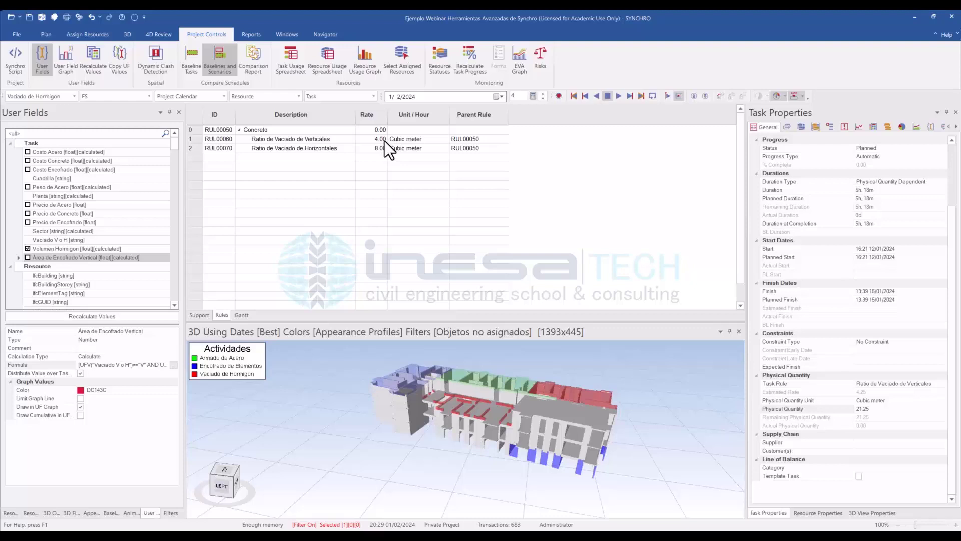
click(242, 314)
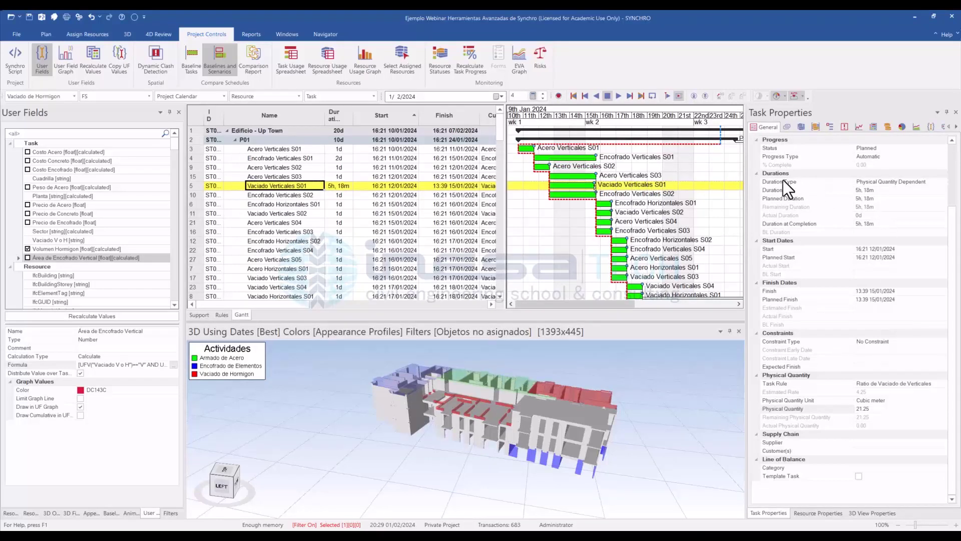
Step: Check the duration type options of the Vaciado Verticales S01 task without changing the setting
click(941, 182)
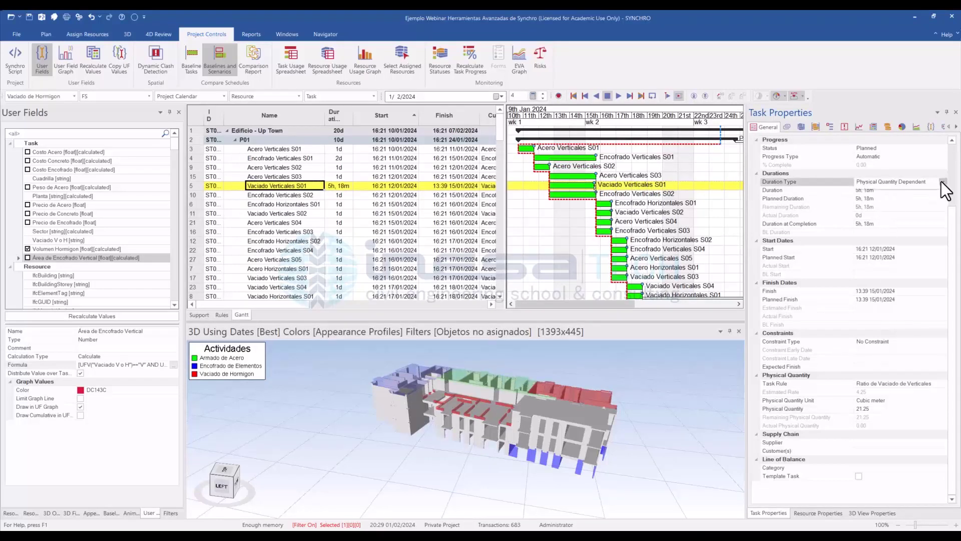
click(942, 183)
click(941, 182)
Step: Show the user field graph for Volumen Hormigon under the Gantt bars, enlarge it and fit the whole schedule on a weekly timescale
drag(303, 304, 431, 302)
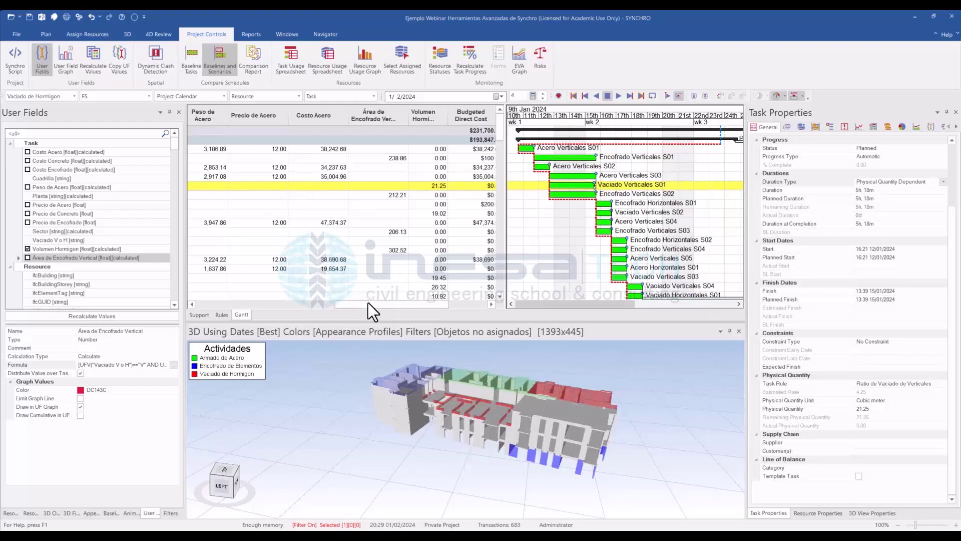
mouse_move(368, 303)
mouse_down()
mouse_move(324, 300)
mouse_move(413, 301)
mouse_move(316, 295)
mouse_move(354, 292)
mouse_up()
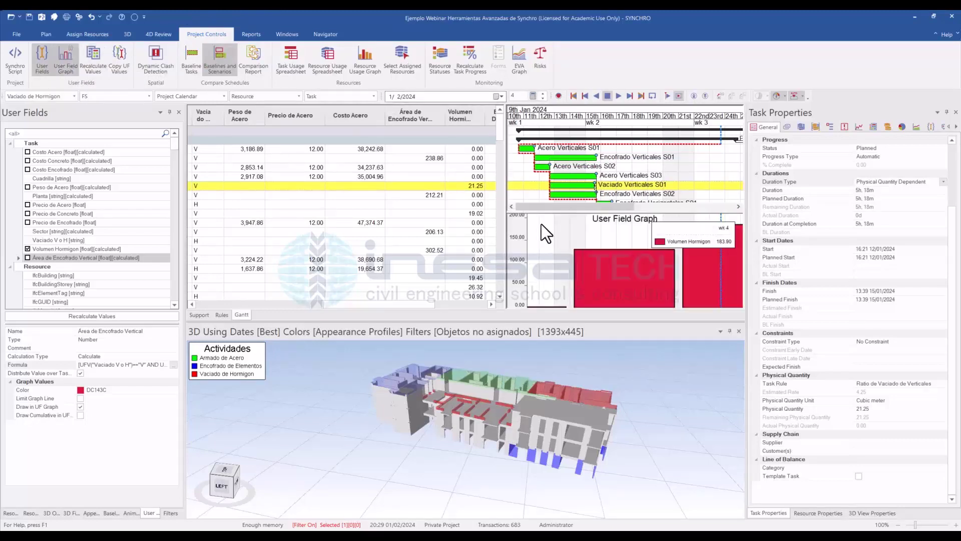
drag(485, 324, 485, 371)
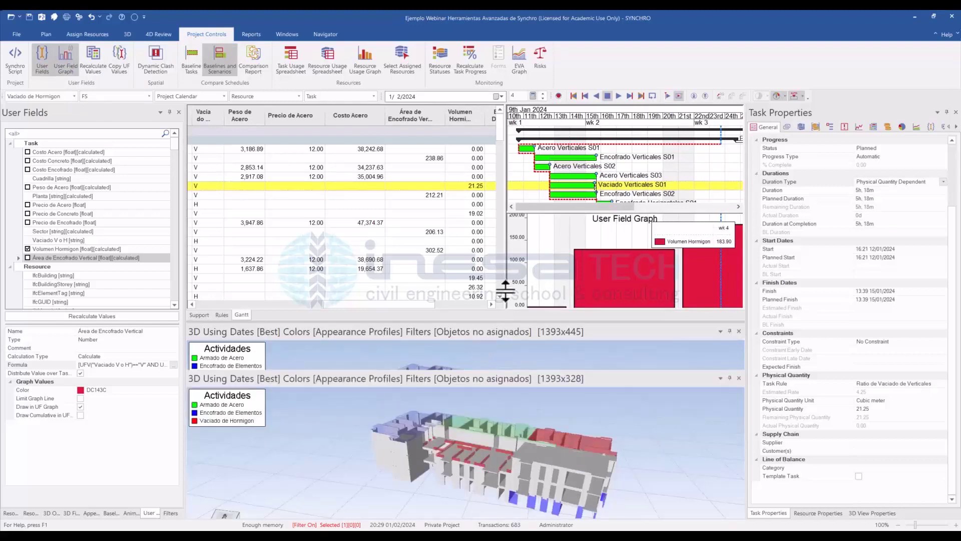
drag(506, 281, 455, 280)
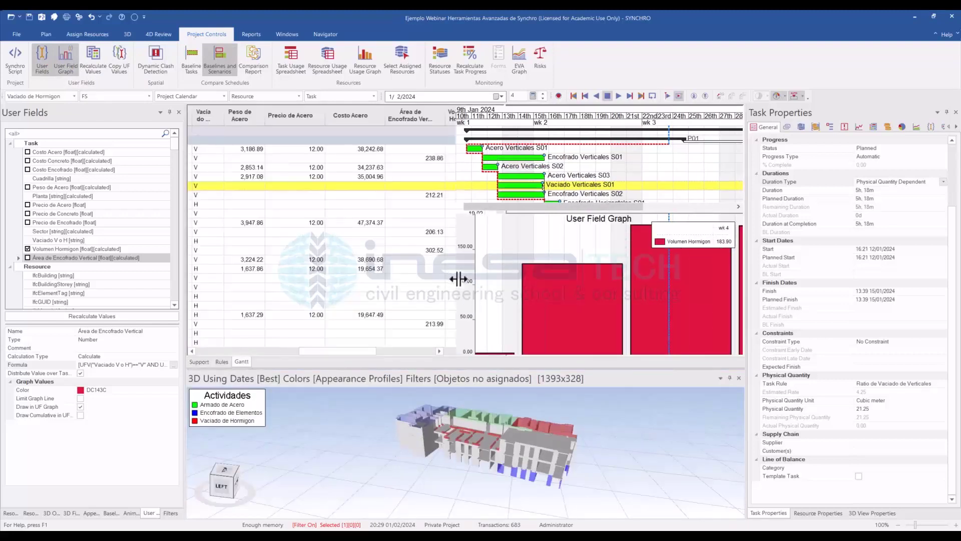
scroll(537, 275, down, 3)
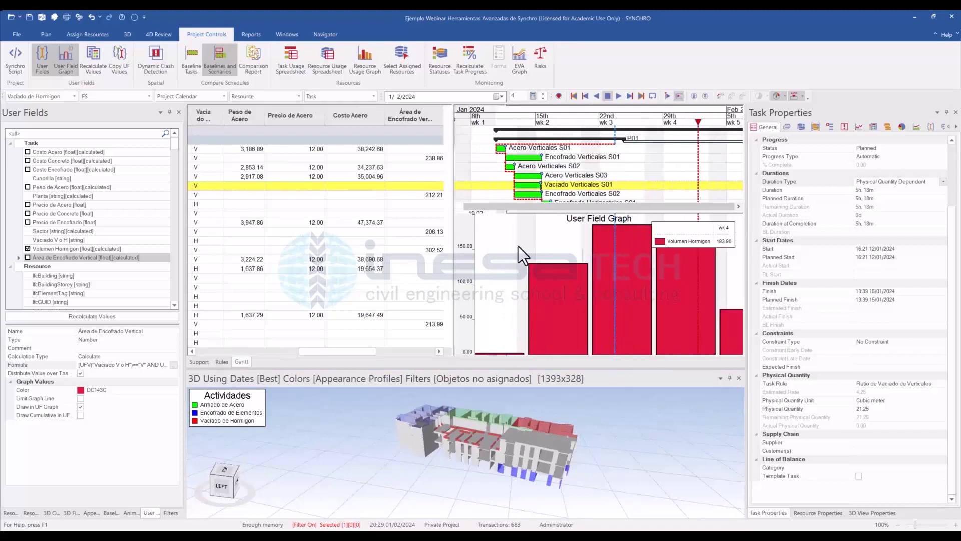
scroll(535, 258, down, 4)
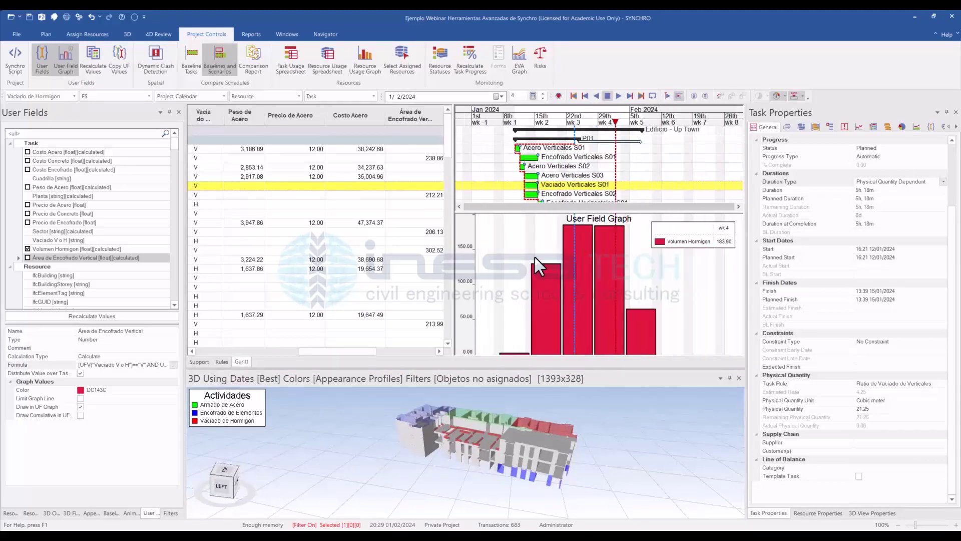
Step: Read the weekly Volumen Hormigon amounts in the graph by moving the focus date from 18/1/2024 to 6/2/2024
scroll(470, 277, up, 3)
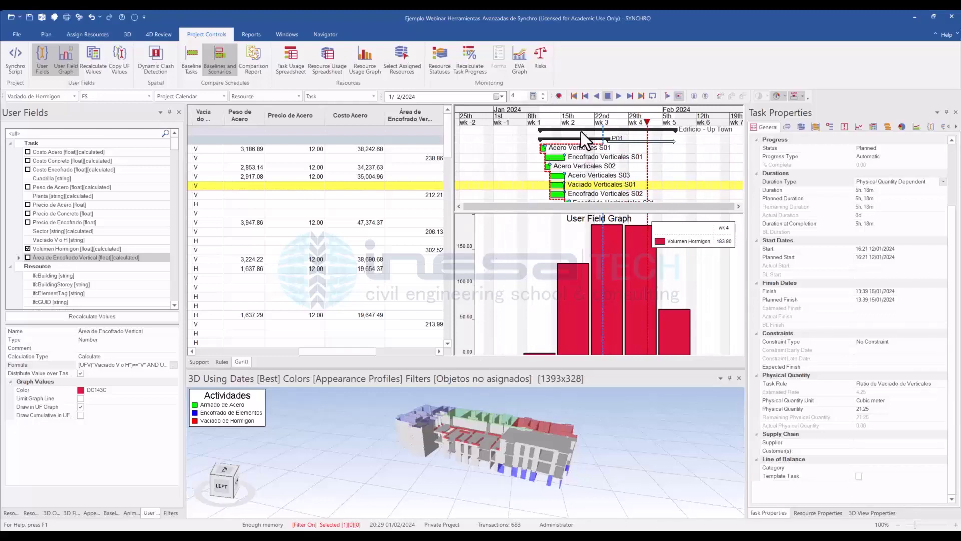
click(579, 117)
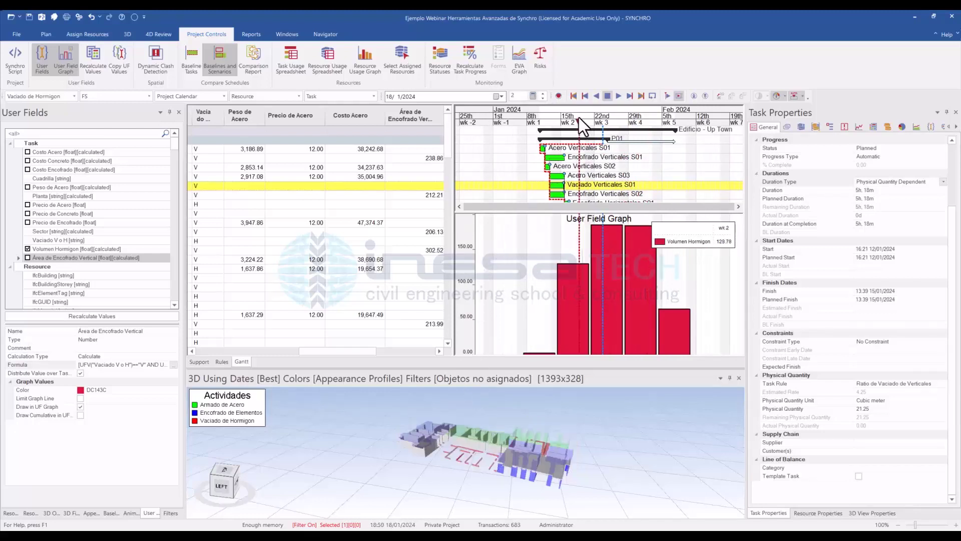
drag(579, 117, 674, 147)
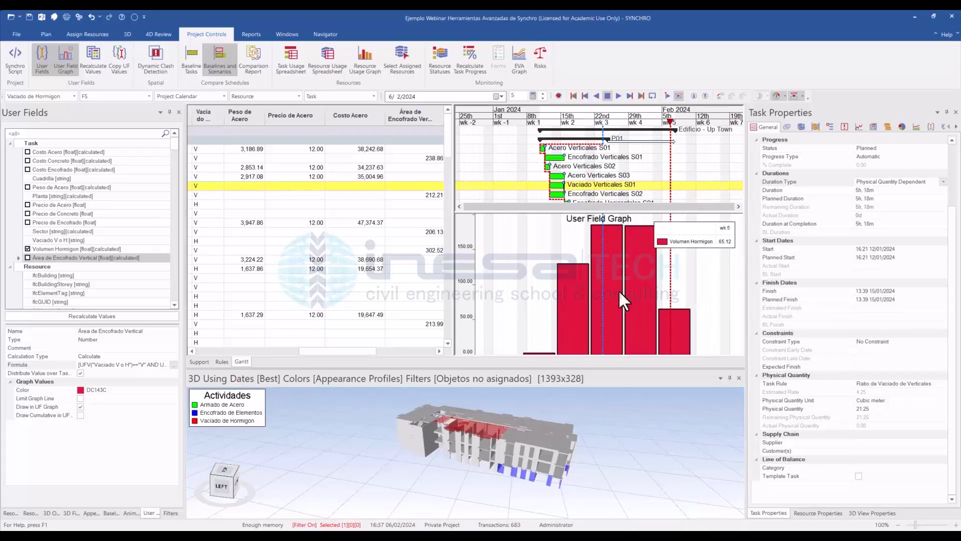
Step: Graph Área de Encofrado Vertical instead of Volumen Hormigon and check its weekly amount at the 19/1/2024 focus date
click(27, 249)
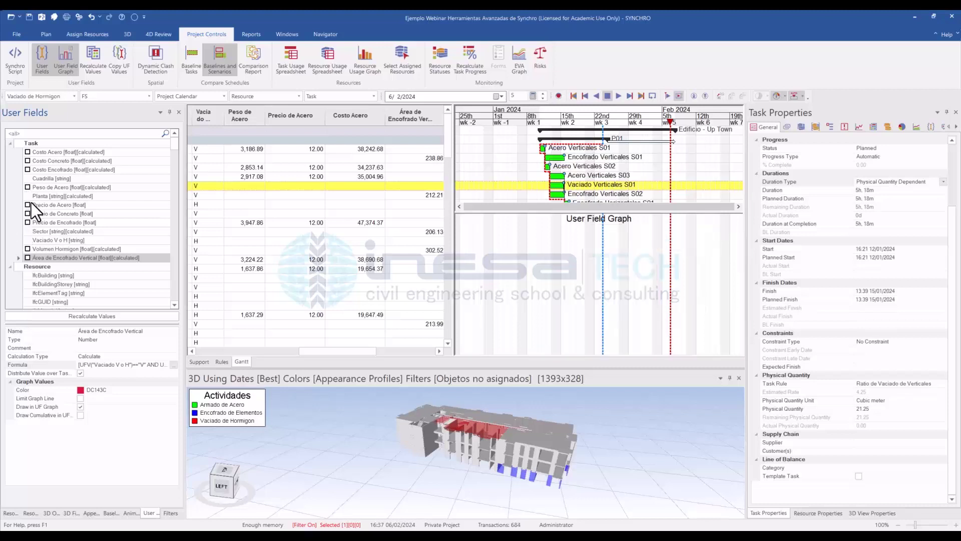
click(28, 258)
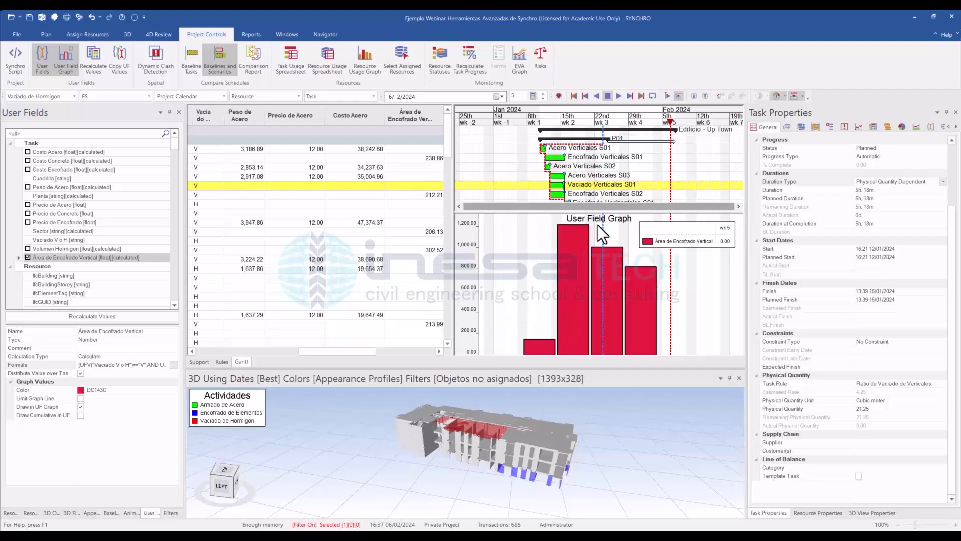
click(584, 122)
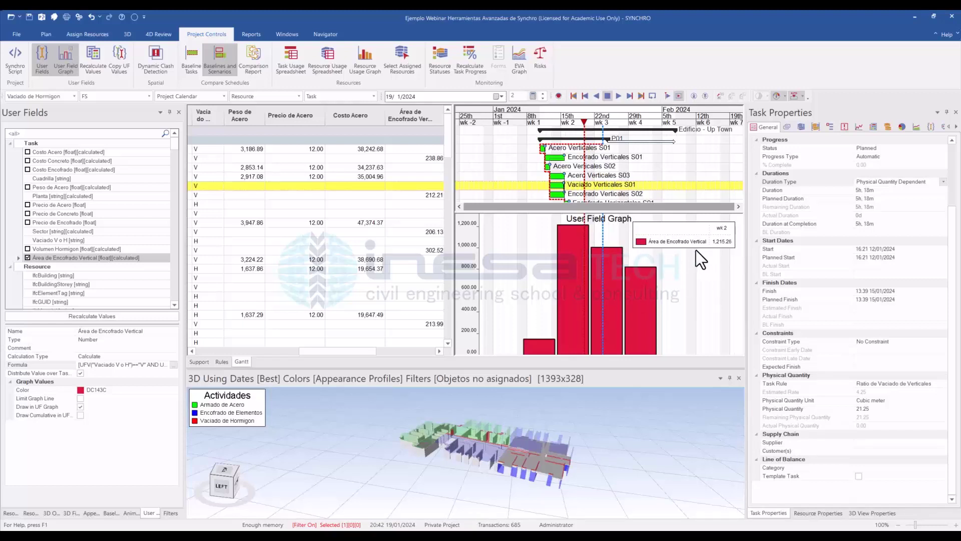
Step: Graph Peso de Acero instead of Área de Encofrado Vertical and check its weekly amounts, moving the focus date up to 4/2/2024
click(27, 257)
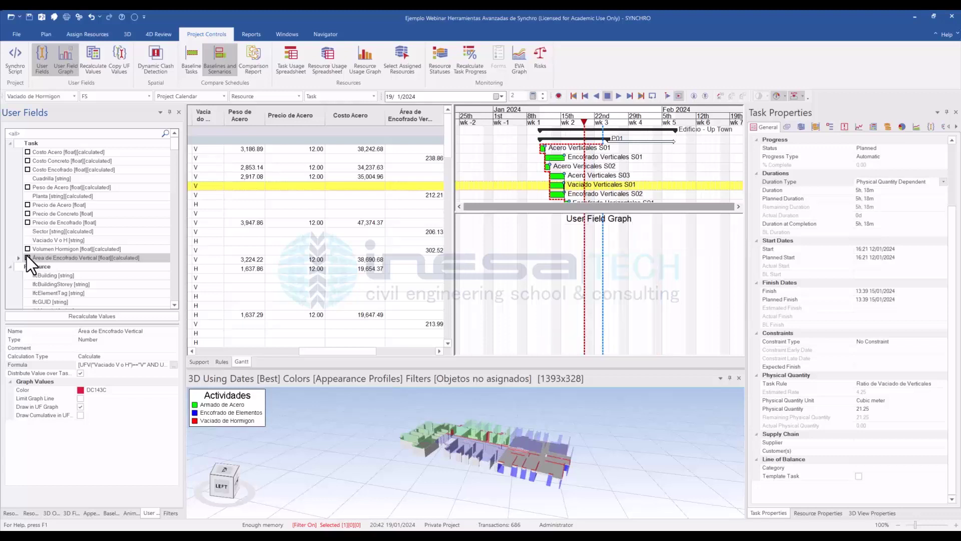
click(28, 187)
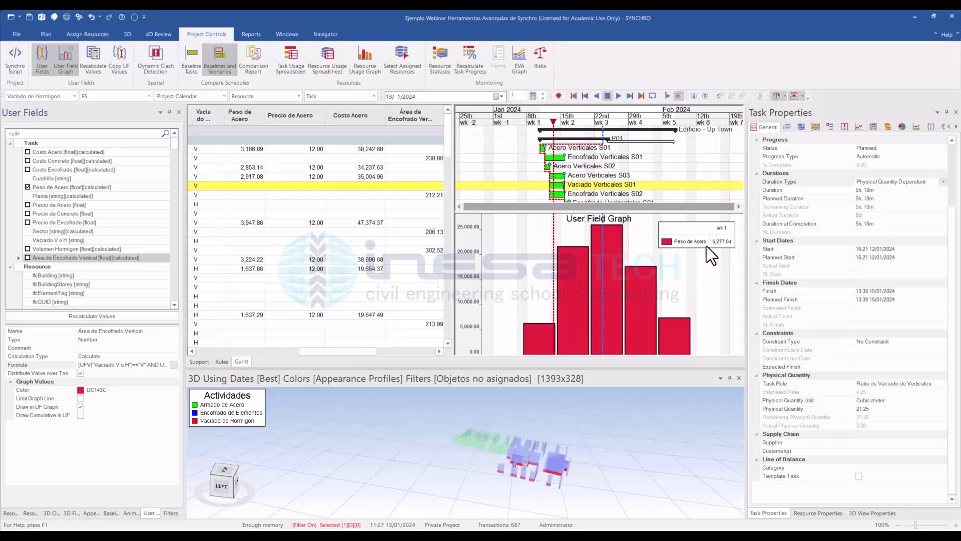
click(567, 123)
click(601, 120)
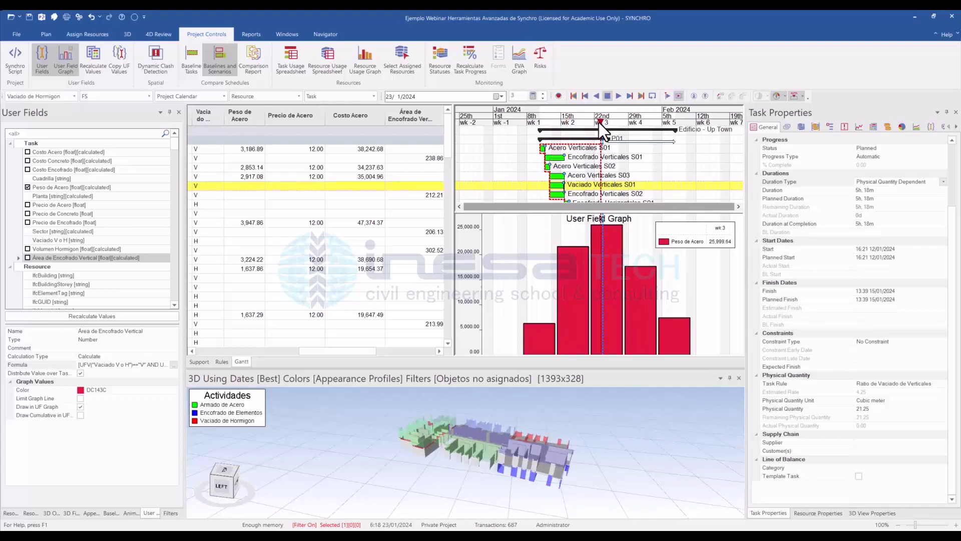
drag(599, 122, 619, 129)
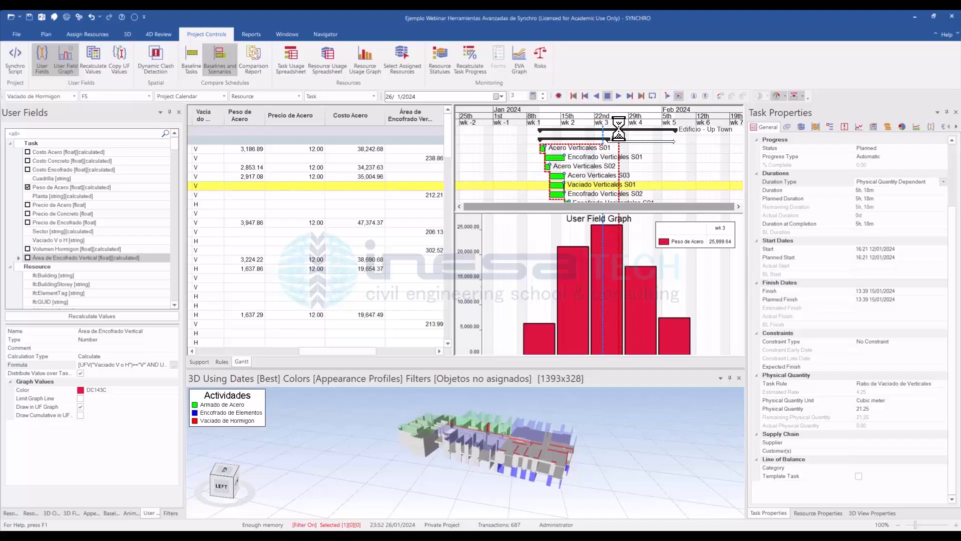
drag(619, 129, 662, 145)
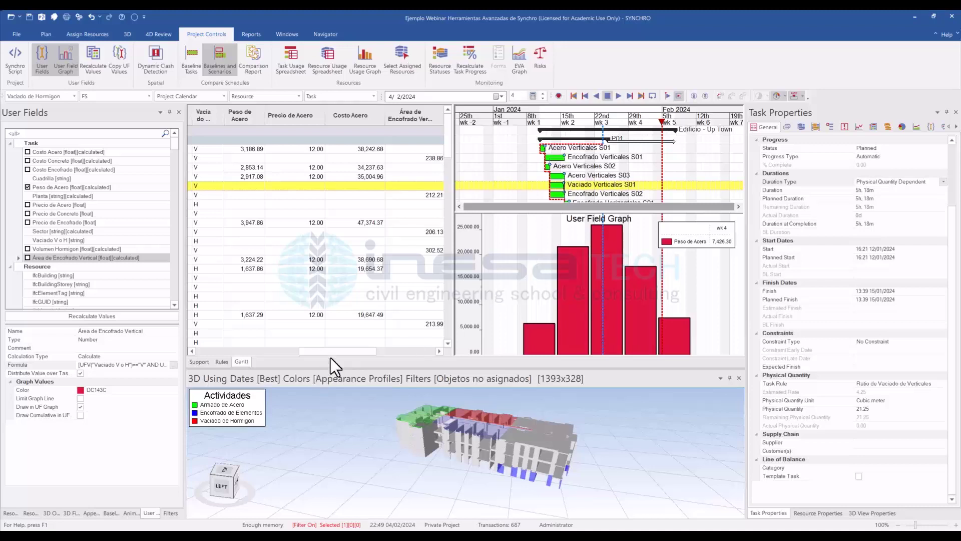
drag(330, 354, 217, 344)
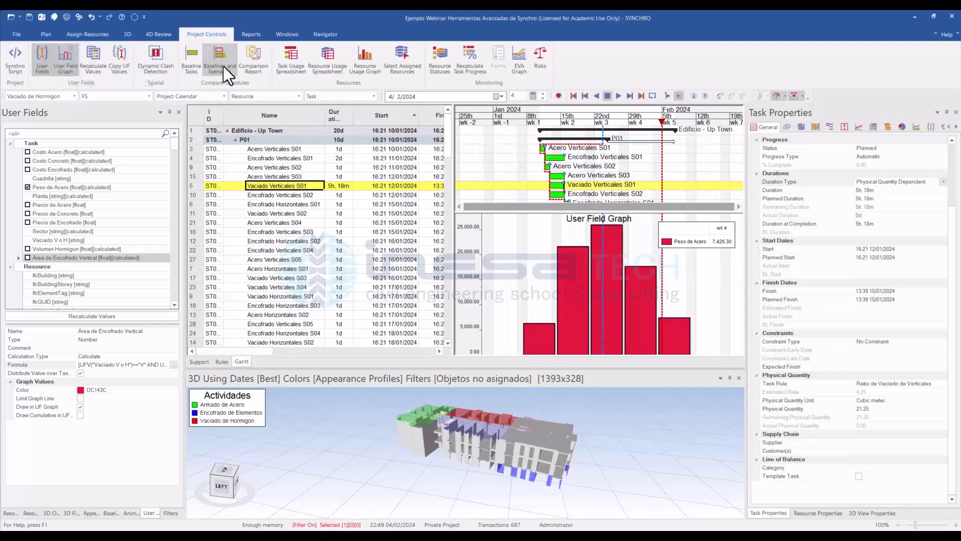
Step: Hide the user field graph and widen the task table to make room for the quantity and cost columns
click(64, 64)
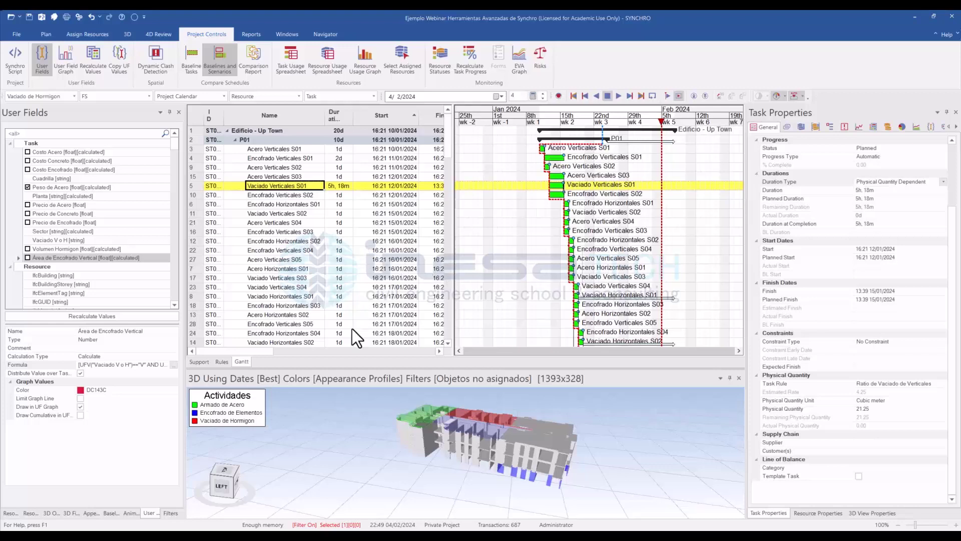
drag(251, 351, 290, 340)
drag(454, 300, 511, 300)
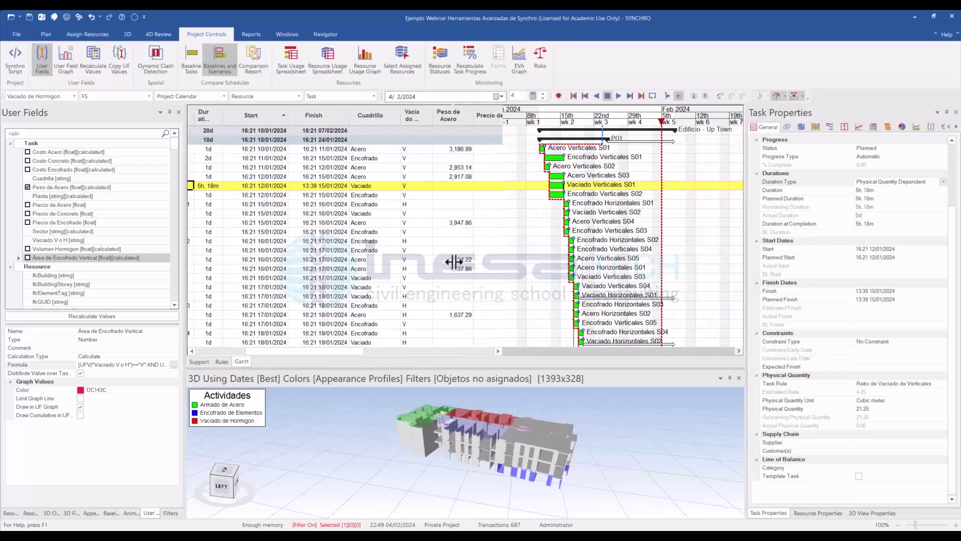
Step: Compare Acero Verticales S01's Costo Acero with its Budgeted Direct Cost and Budget at Completion, and inspect the Costo Acero user field formula
click(316, 151)
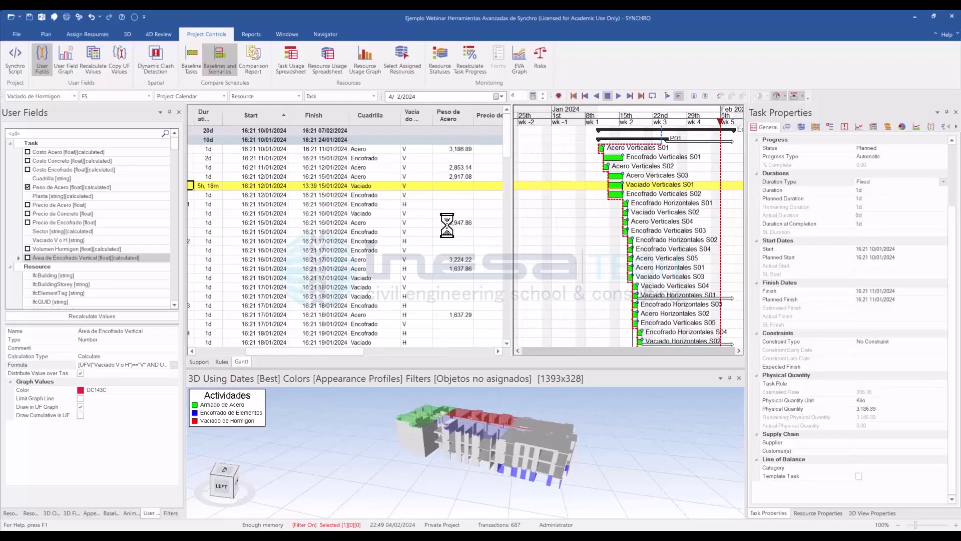
drag(342, 350, 467, 362)
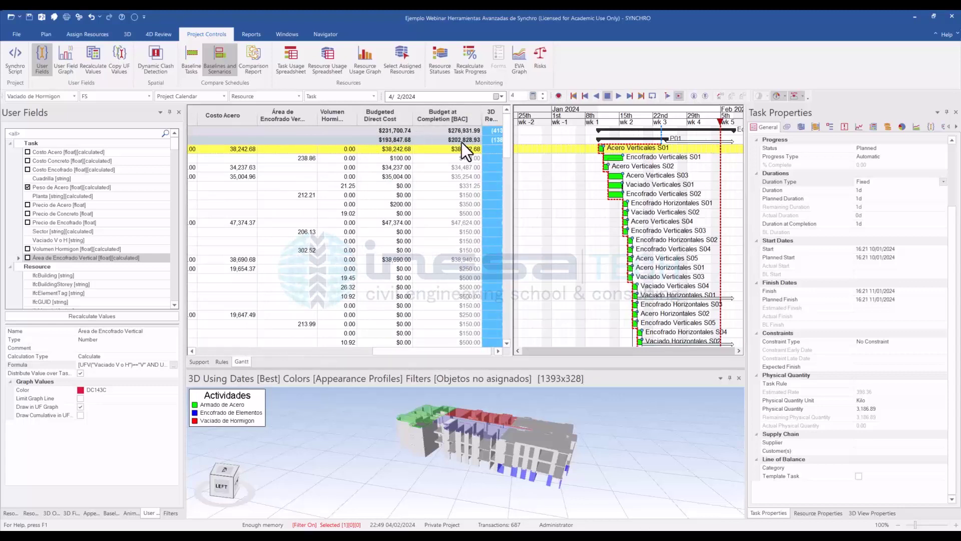
drag(421, 352, 419, 352)
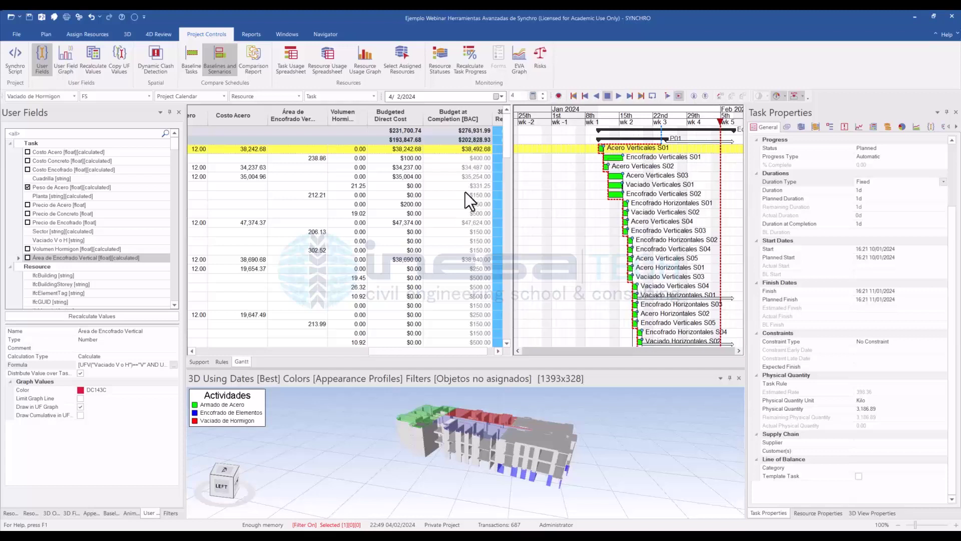
drag(422, 351, 332, 354)
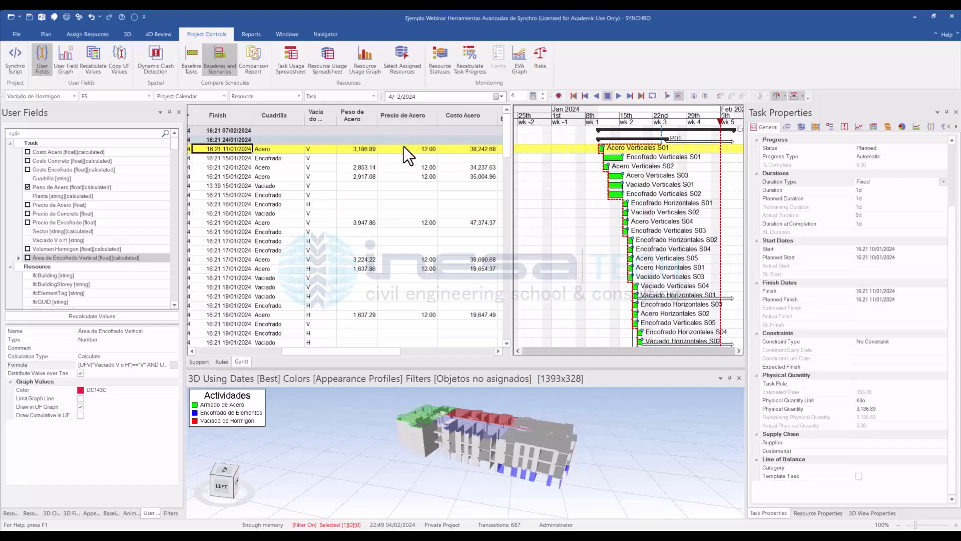
click(476, 146)
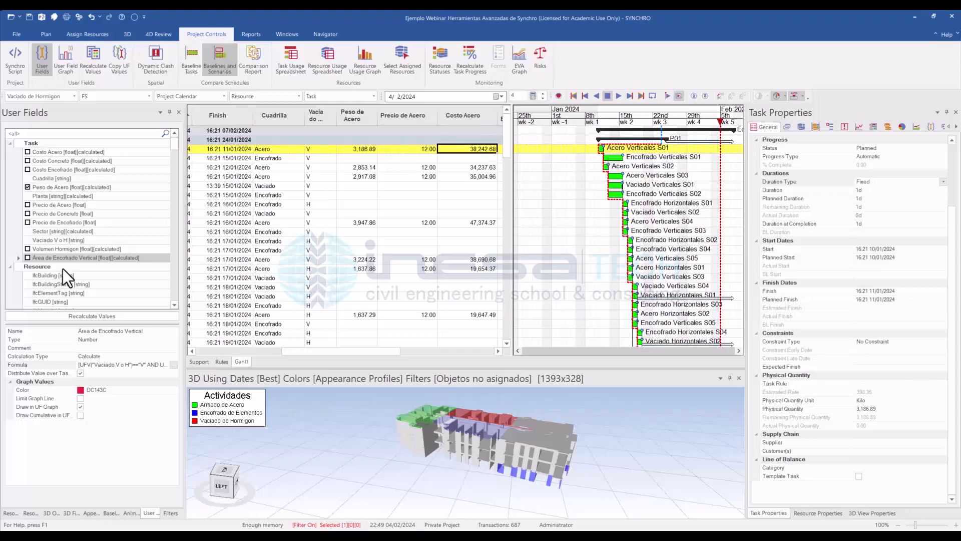
click(59, 152)
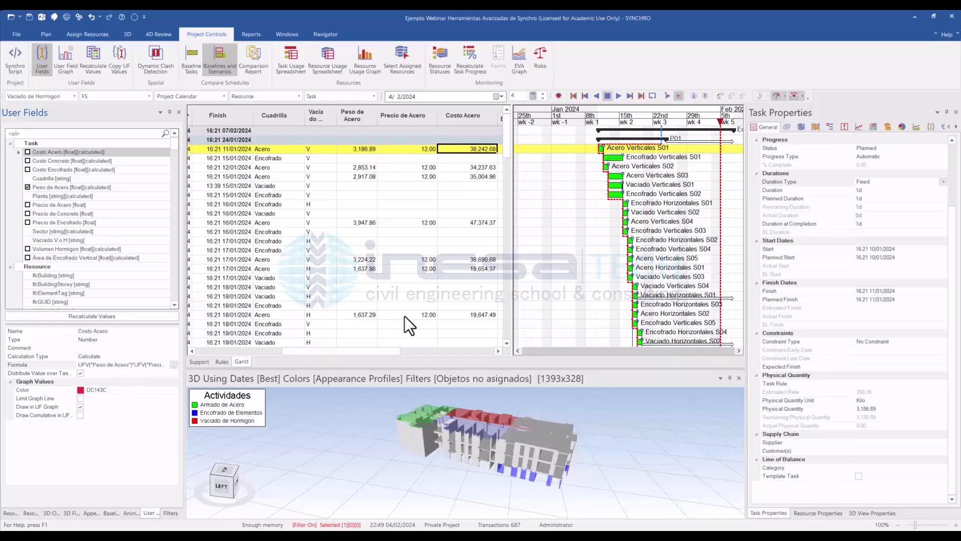
drag(385, 350, 500, 353)
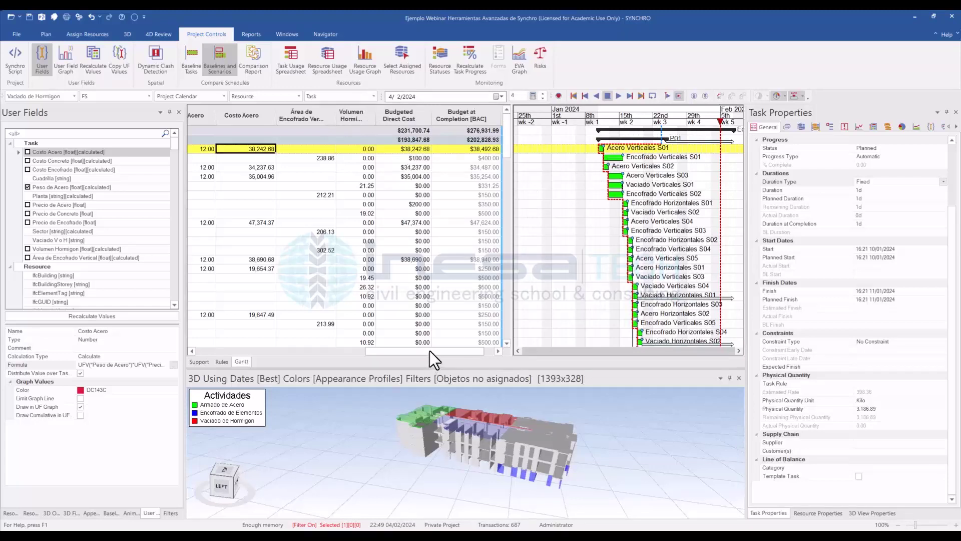
mouse_move(429, 350)
mouse_down()
mouse_move(440, 351)
mouse_move(418, 347)
mouse_move(440, 345)
mouse_up()
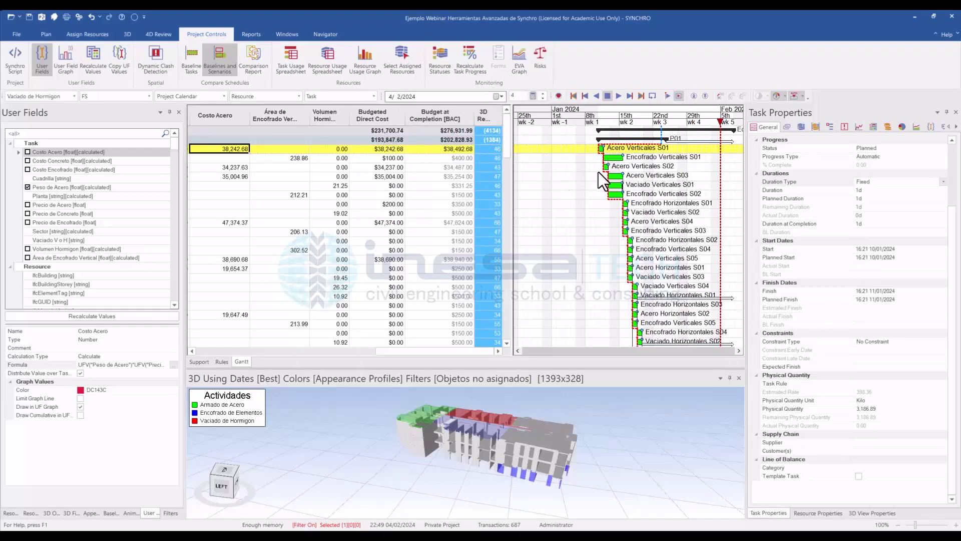
Step: Set the daily cost of the Cuadrilla de Acero resource to $1,000
click(31, 512)
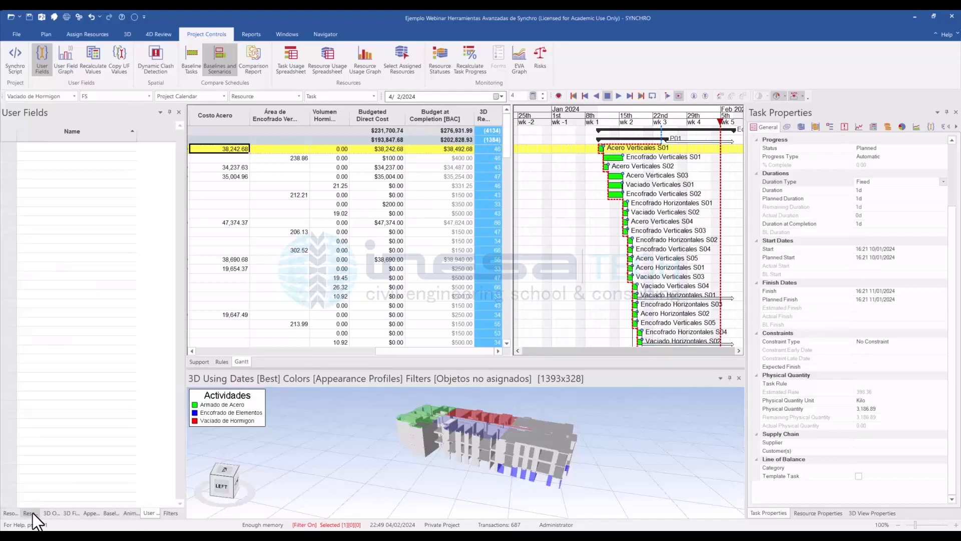
click(11, 513)
click(63, 174)
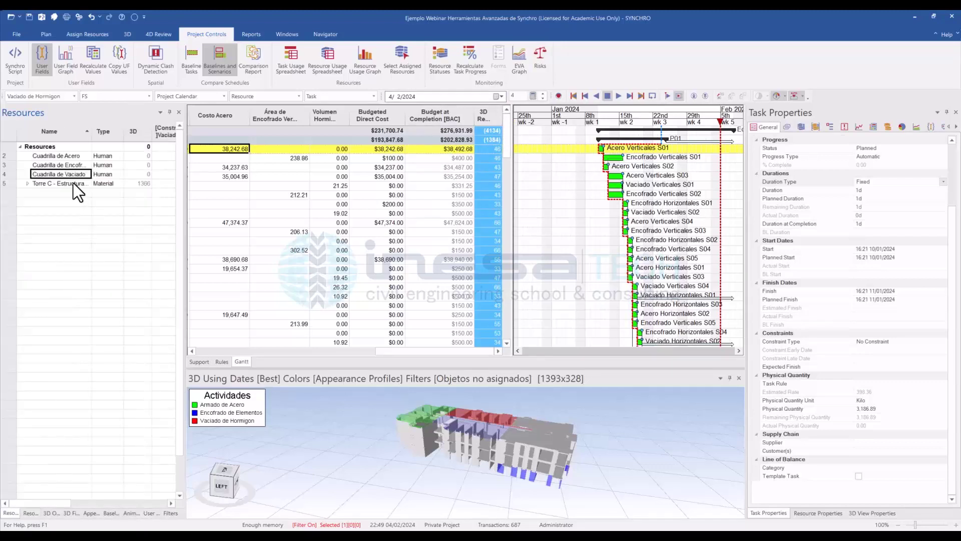
click(57, 156)
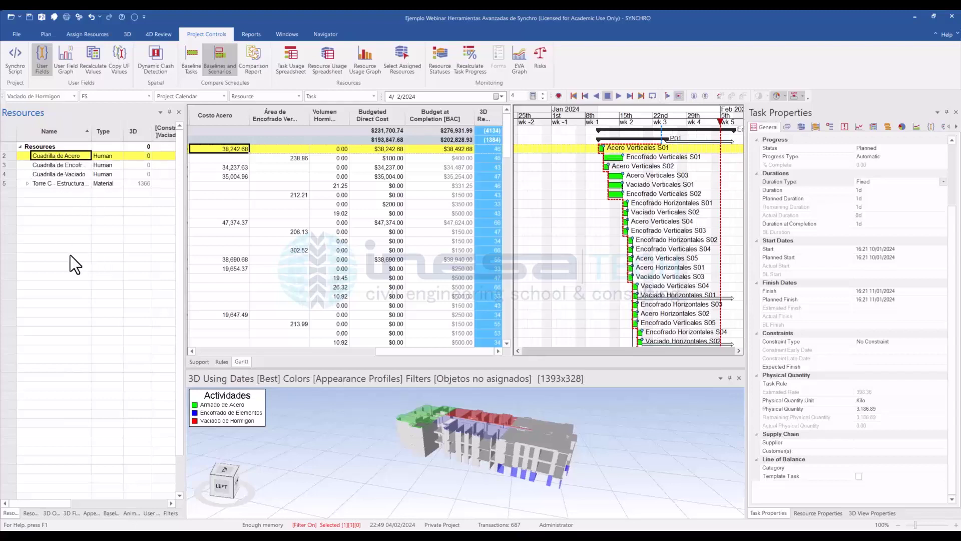
click(830, 512)
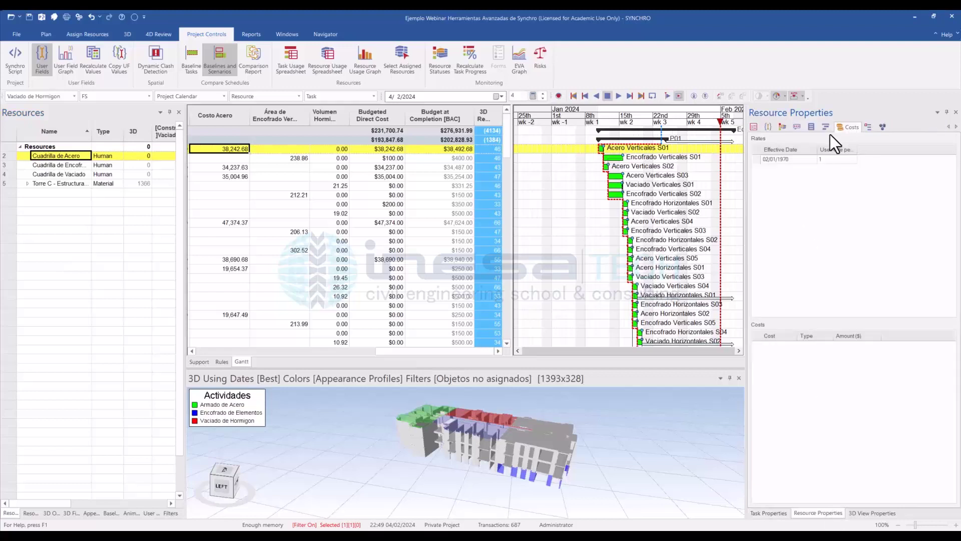
click(774, 158)
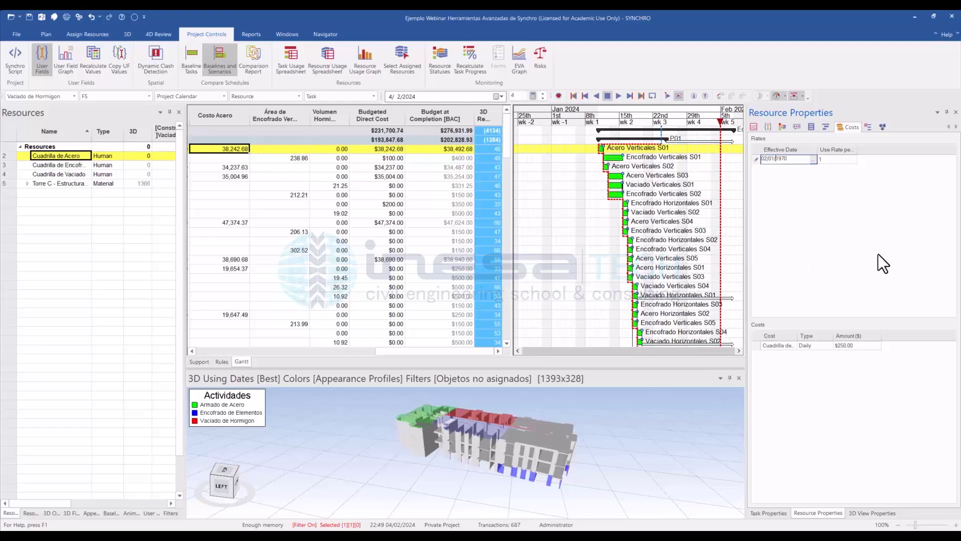
click(858, 346)
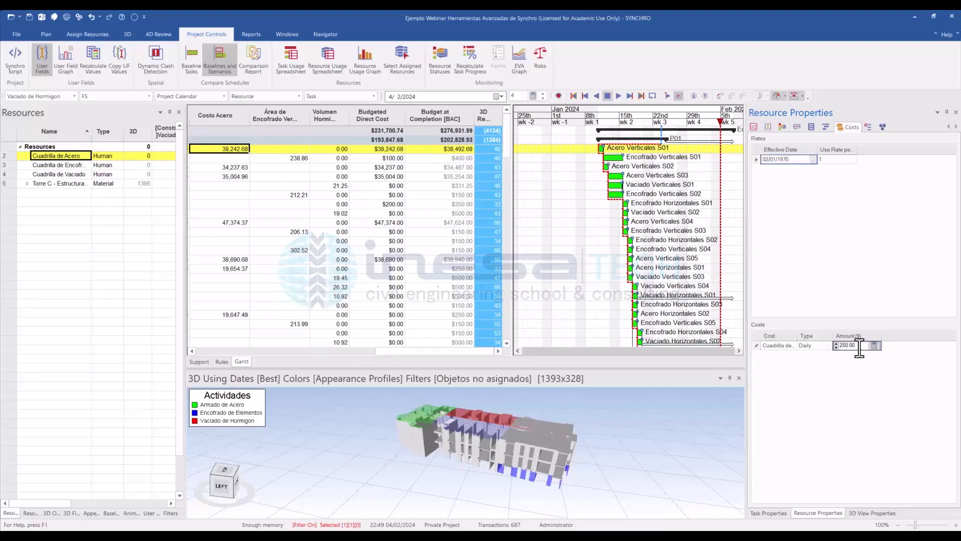
drag(859, 346, 824, 345)
text(1000)
click(271, 145)
key(Return)
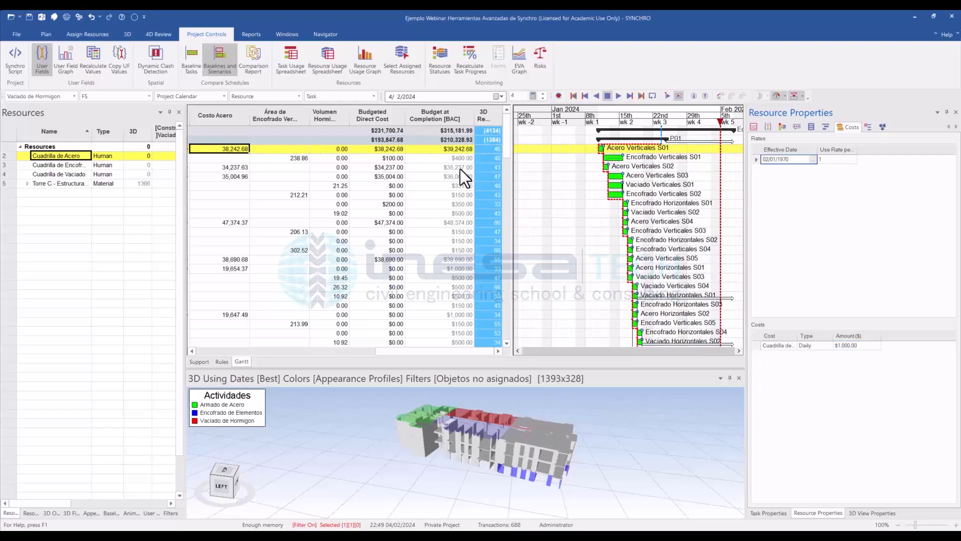
Step: Set the duration of Acero Verticales S01 to 2d and check its Budget at Completion
drag(435, 352, 429, 352)
drag(406, 350, 270, 345)
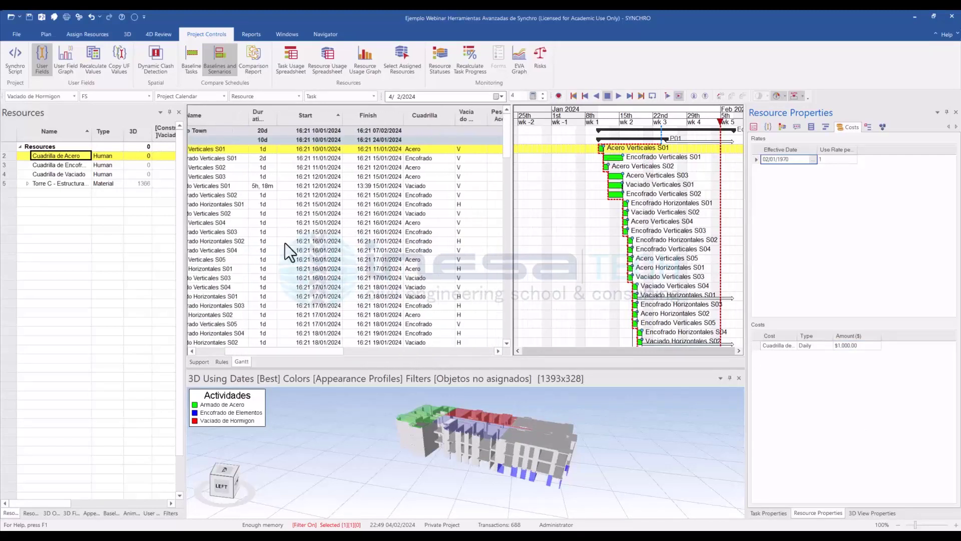
click(262, 149)
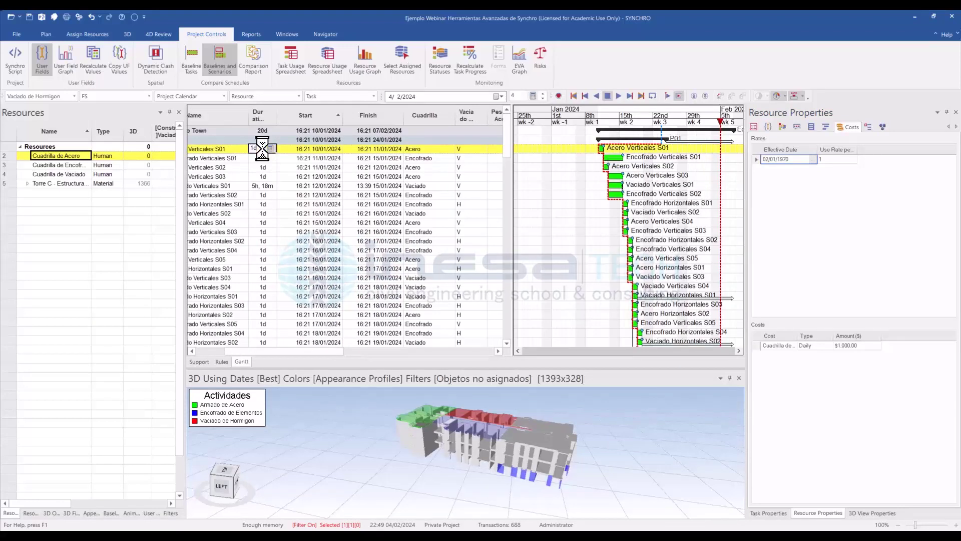
key(BackSpace)
key(BackSpace)
text(2d)
key(Return)
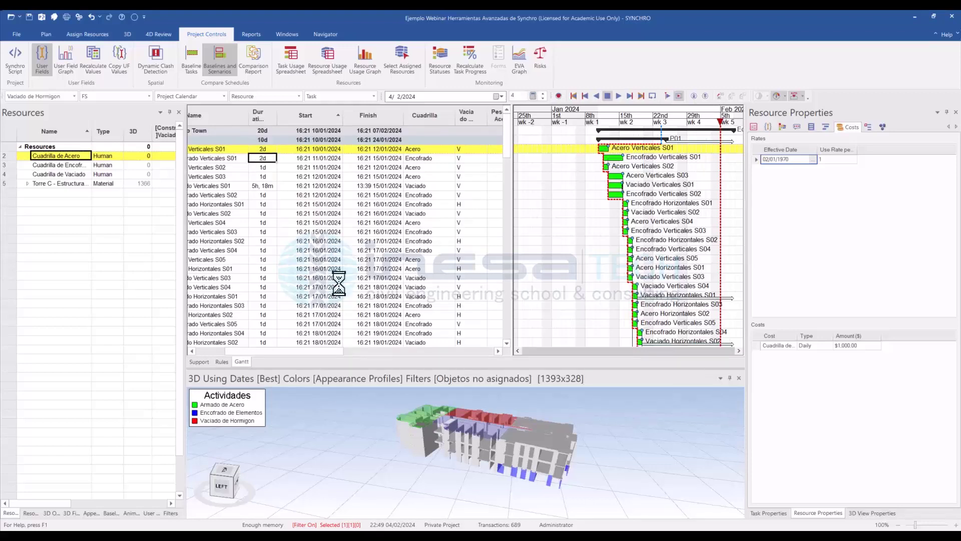
drag(304, 351, 497, 346)
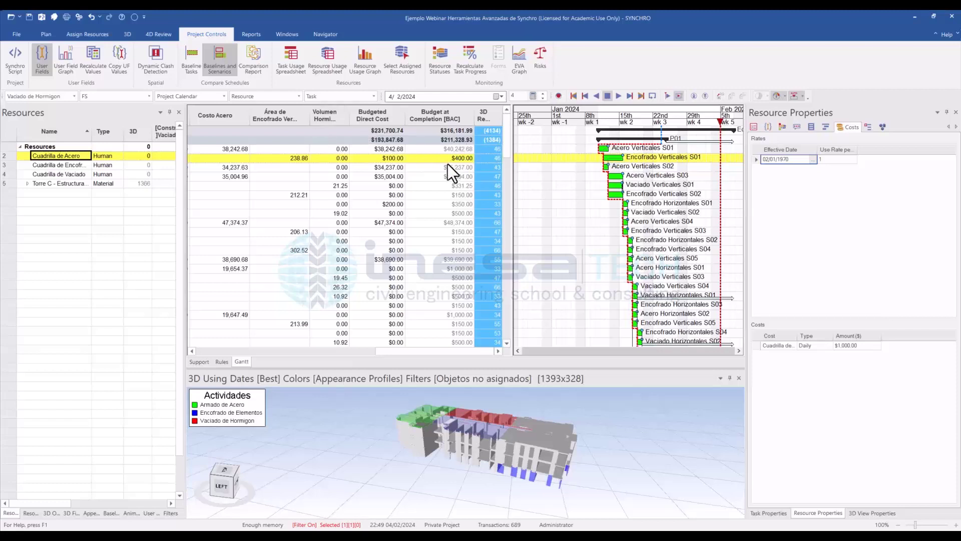
drag(424, 353, 469, 348)
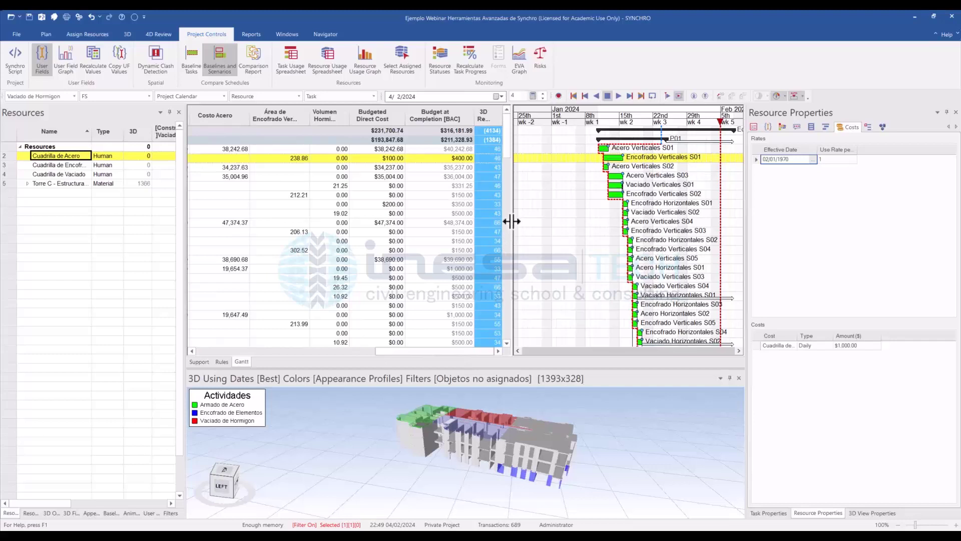
Step: Widen the Gantt chart, enlarge the 3D view and bring the task names and the whole schedule's bars into view
drag(511, 221, 483, 225)
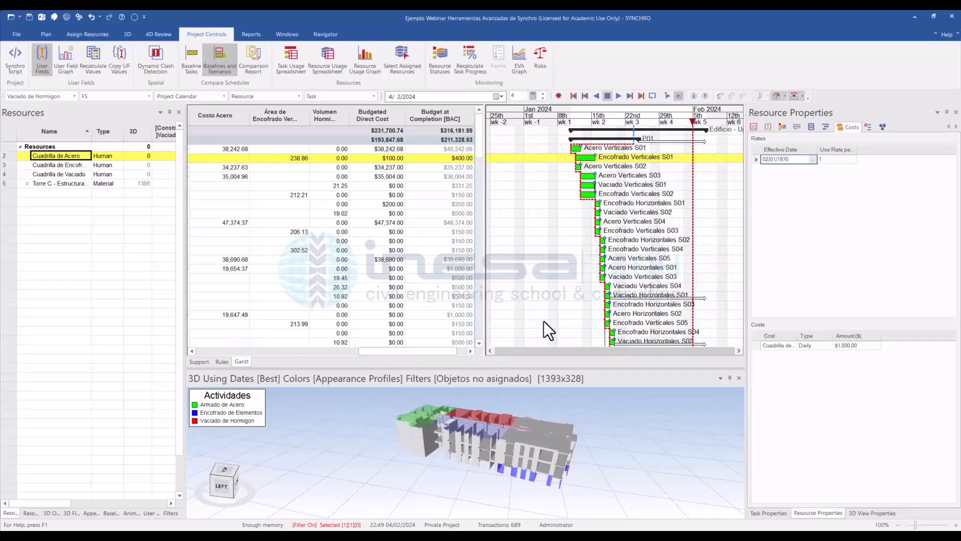
drag(517, 371, 517, 338)
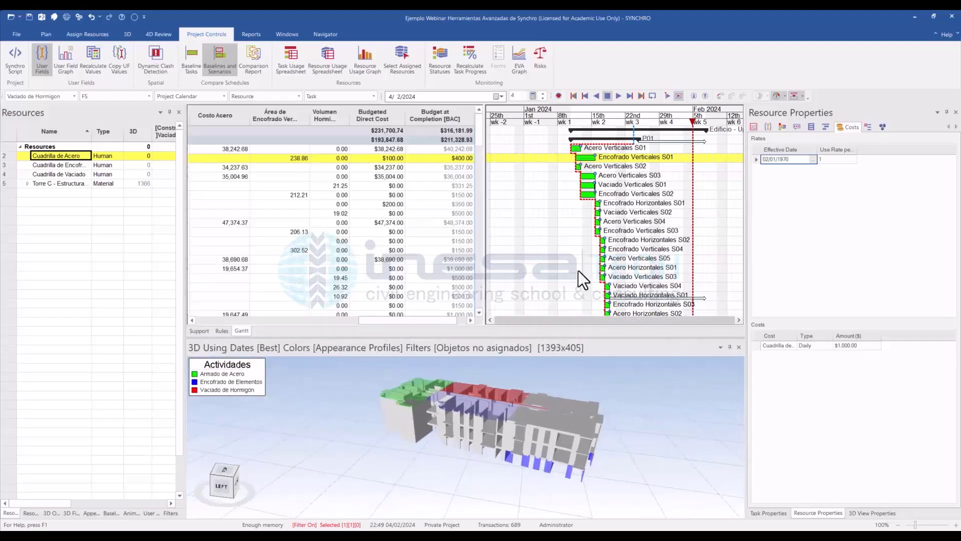
click(491, 321)
drag(422, 320, 289, 320)
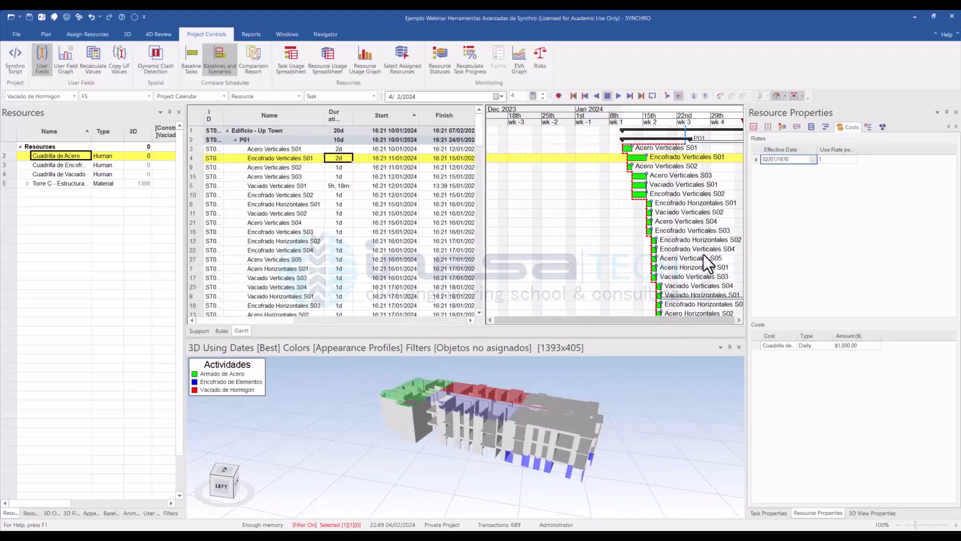
click(545, 315)
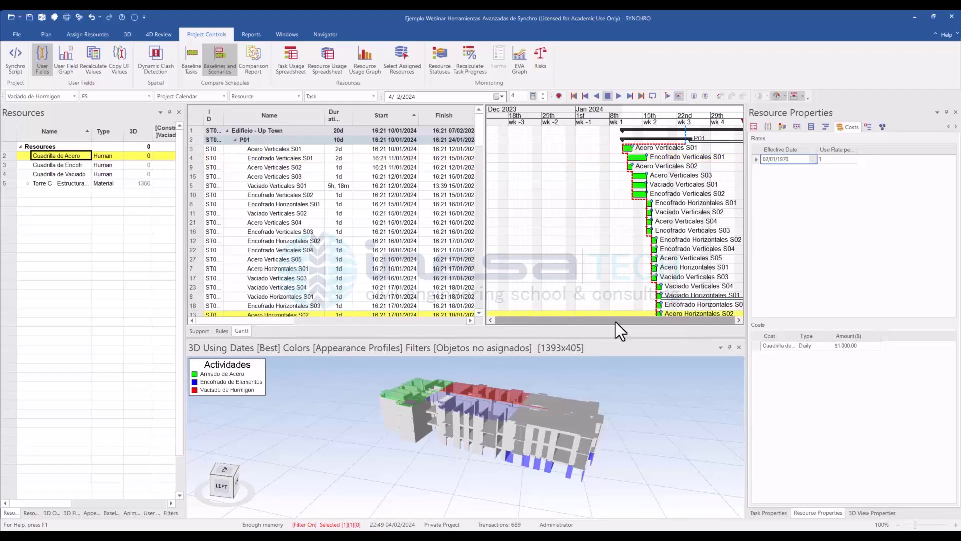
click(739, 319)
click(739, 320)
click(739, 320)
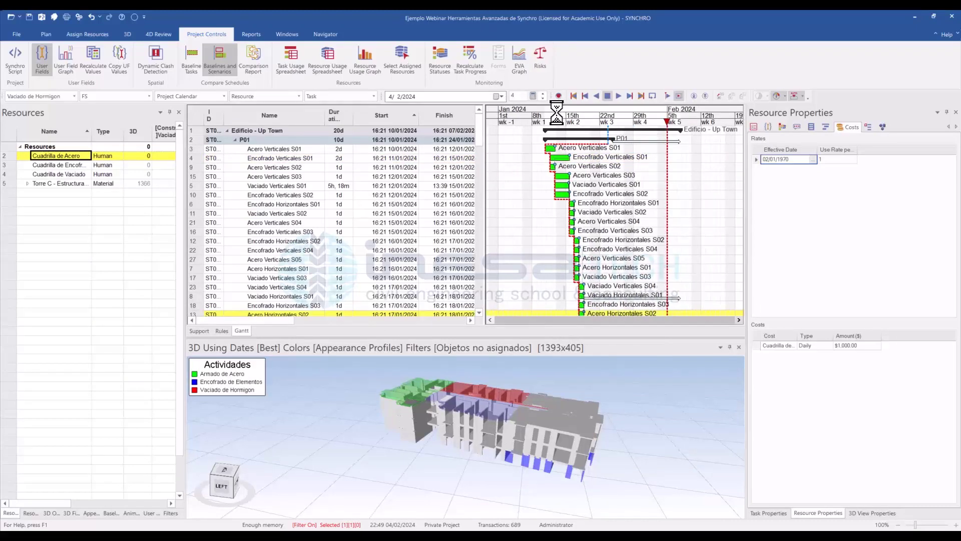
Step: Move the focus date to 7/2/2024 and show an enlarged Earned Value Graph under the Gantt bars
click(519, 117)
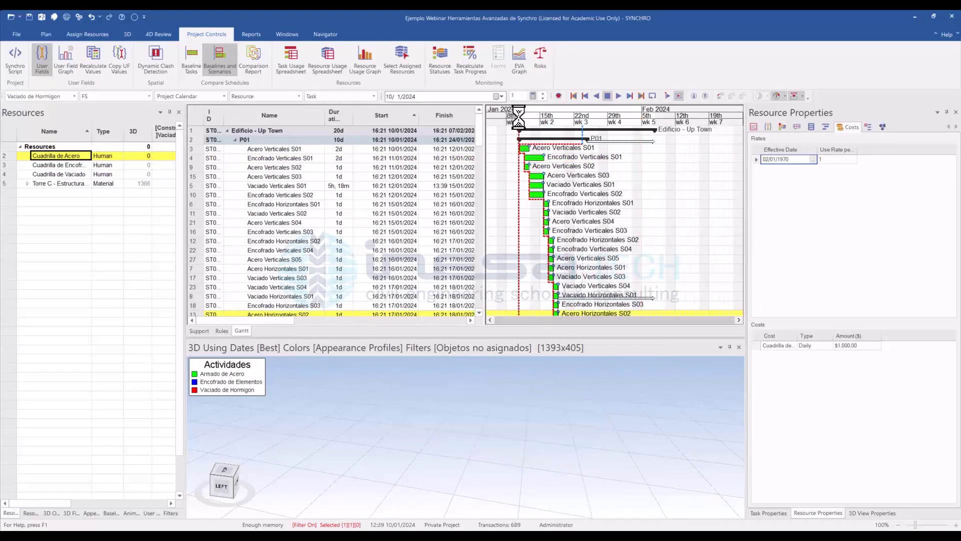
drag(519, 117, 651, 142)
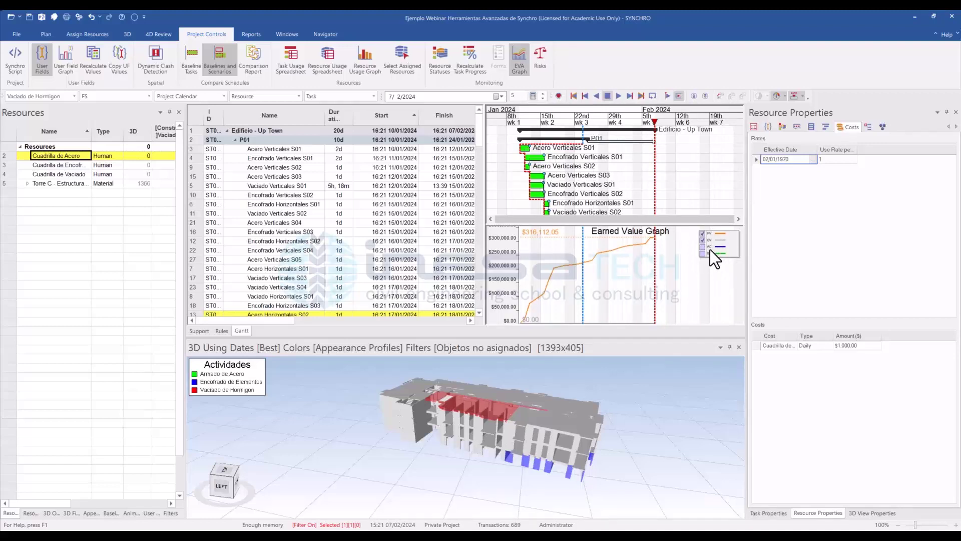
drag(568, 223, 567, 212)
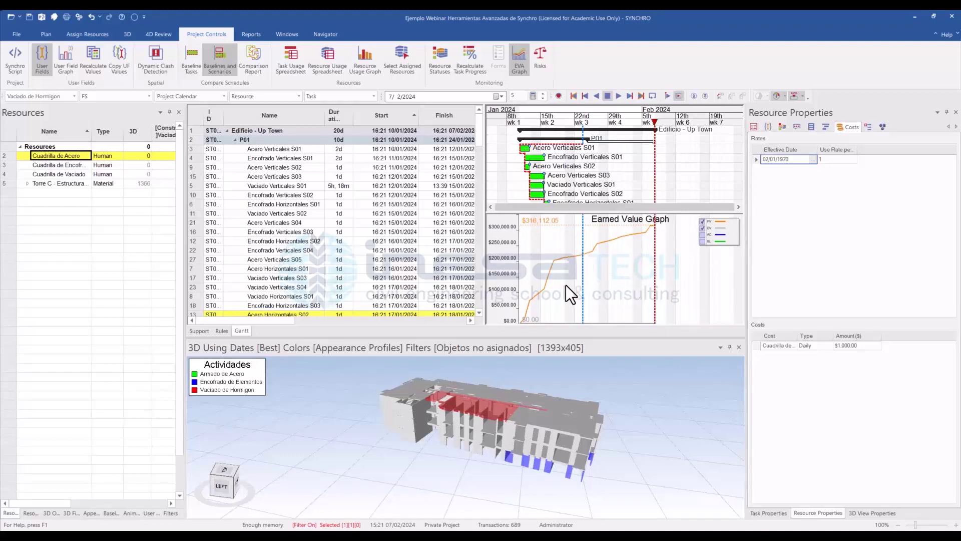
scroll(567, 285, down, 1)
scroll(567, 284, up, 1)
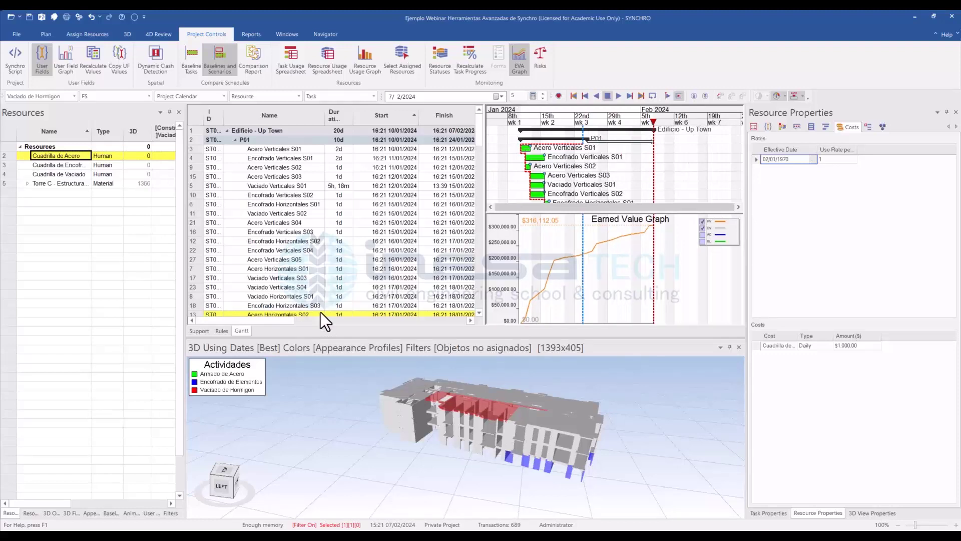
Step: Compare the project's Budget at Completion with the planned value curve in the Earned Value Graph
drag(271, 320, 464, 325)
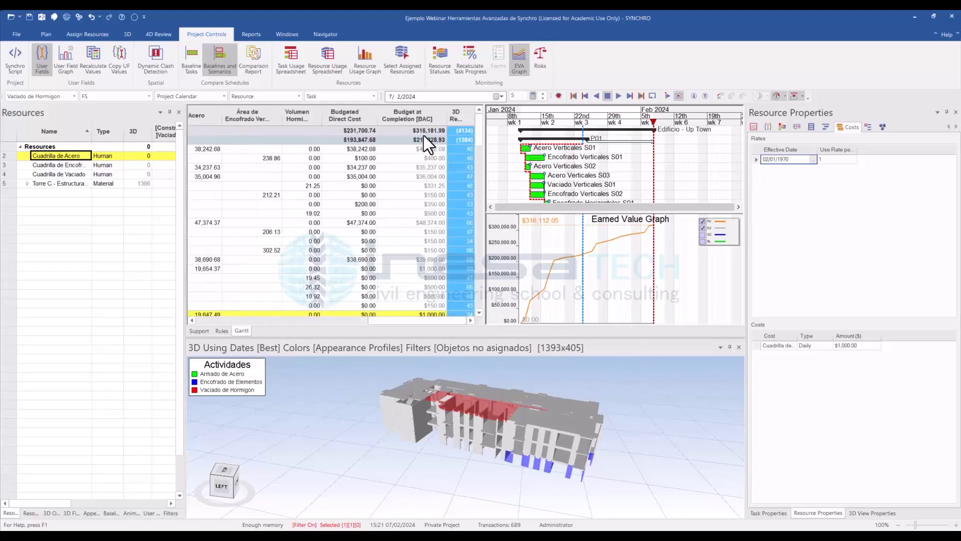
drag(408, 320, 225, 315)
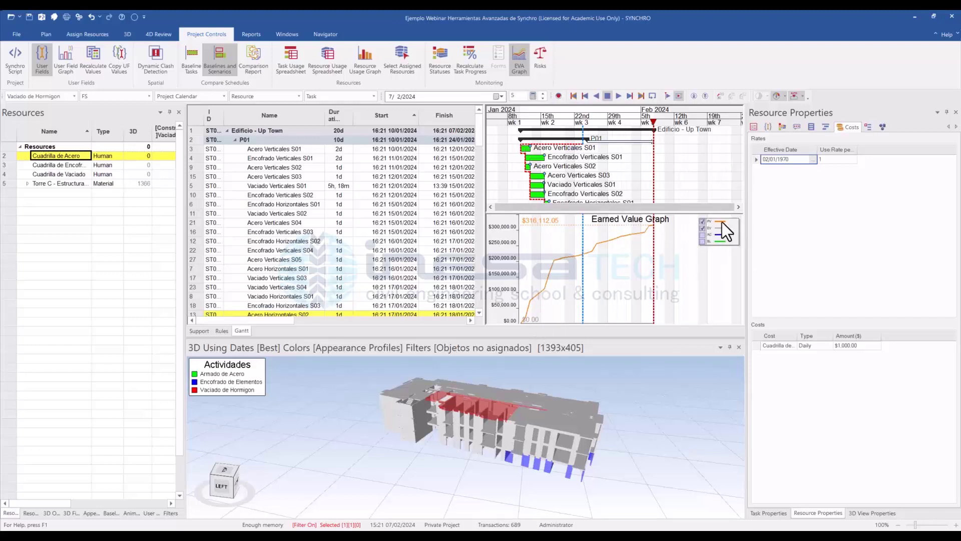
mouse_move(525, 317)
Step: Record actual progress for Acero Verticales S01, started at its Planned Start and finished at its Planned Finish
click(281, 149)
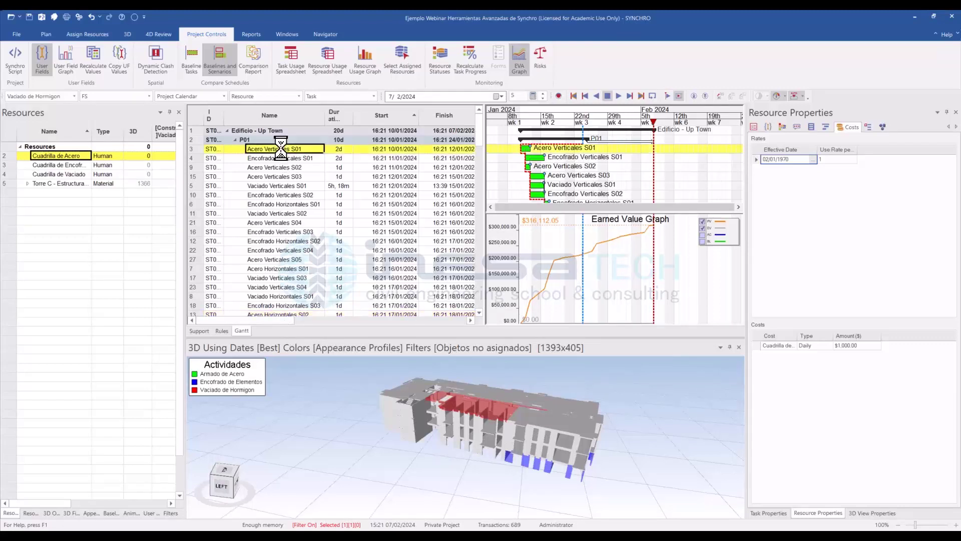
right_click(281, 148)
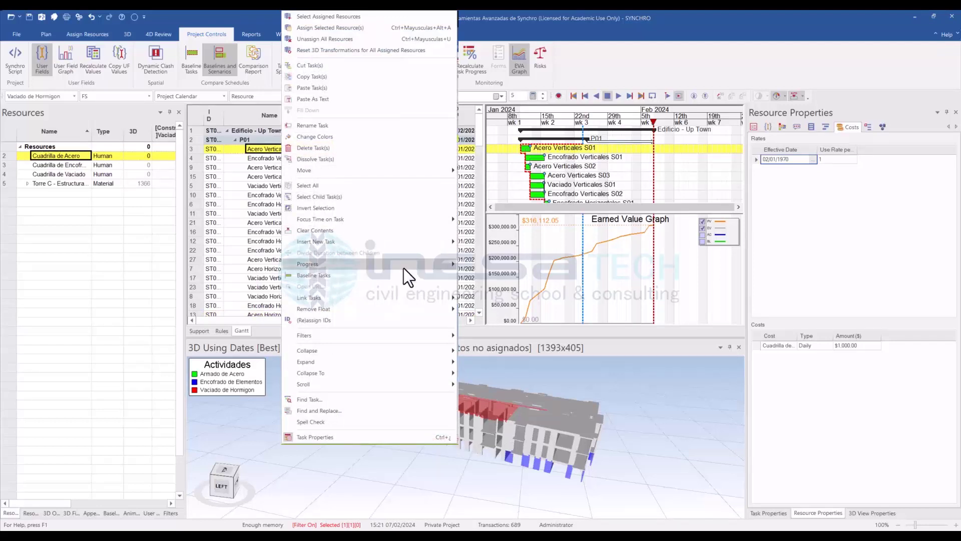
mouse_move(446, 267)
click(471, 275)
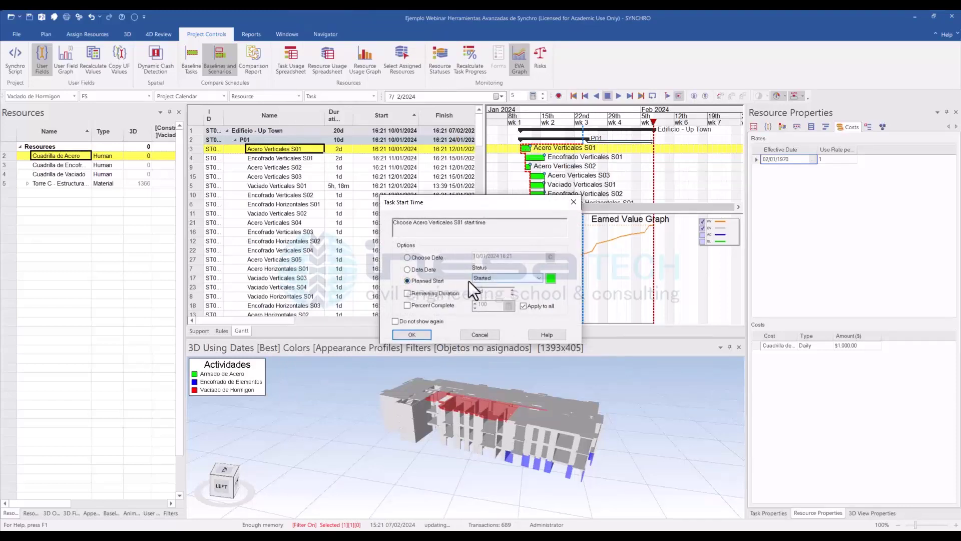
click(410, 334)
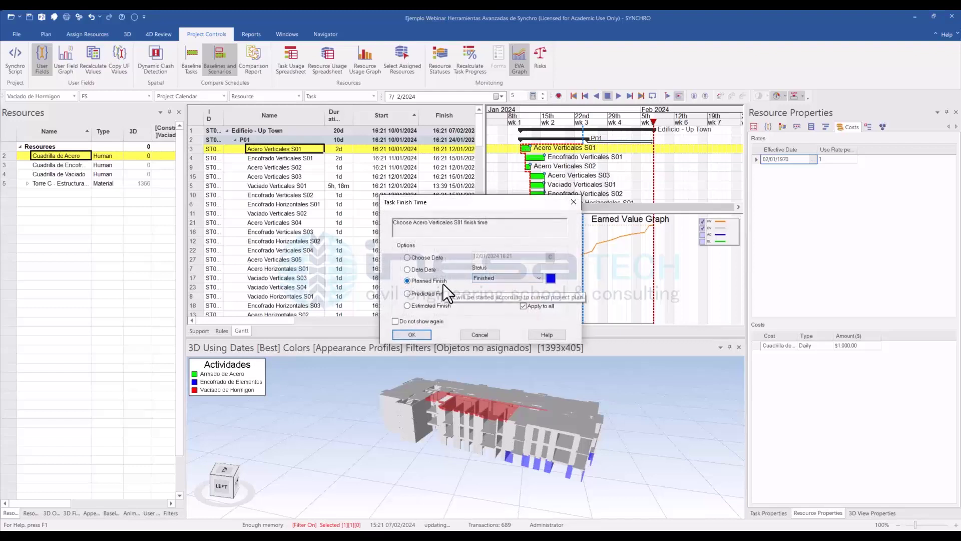
click(411, 334)
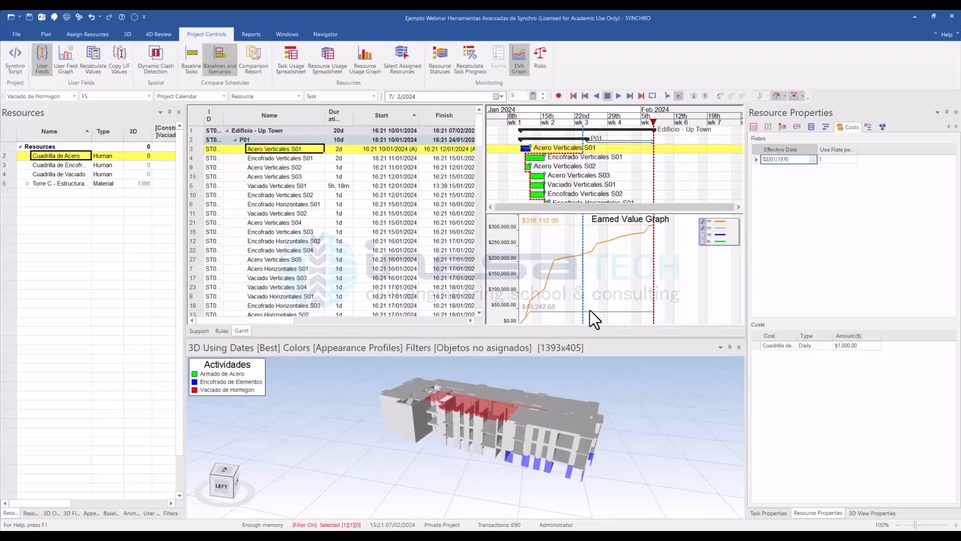
Step: Compare planned and earned value in the Earned Value Graph with the focus date on 12, 13 and 11 January 2024
drag(289, 320, 466, 313)
drag(465, 311, 362, 317)
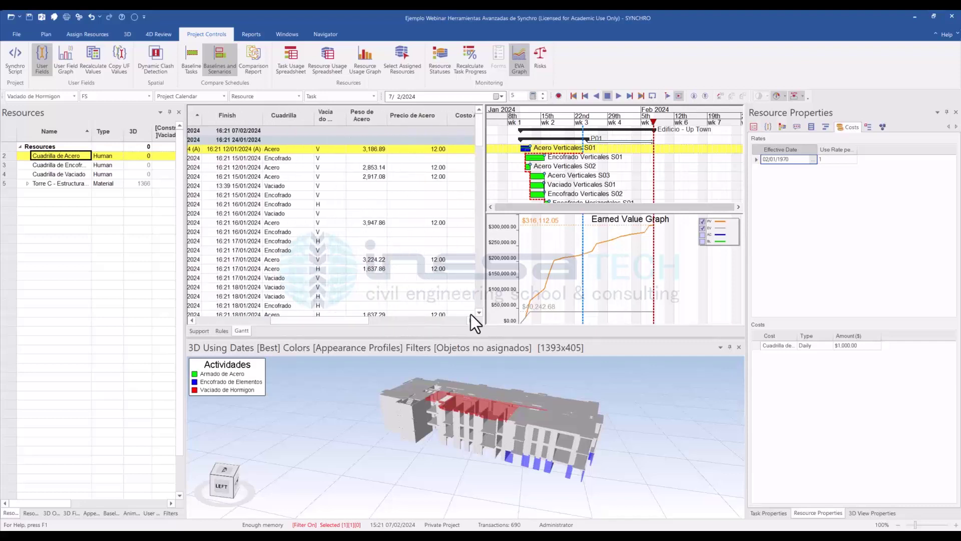
scroll(543, 311, up, 5)
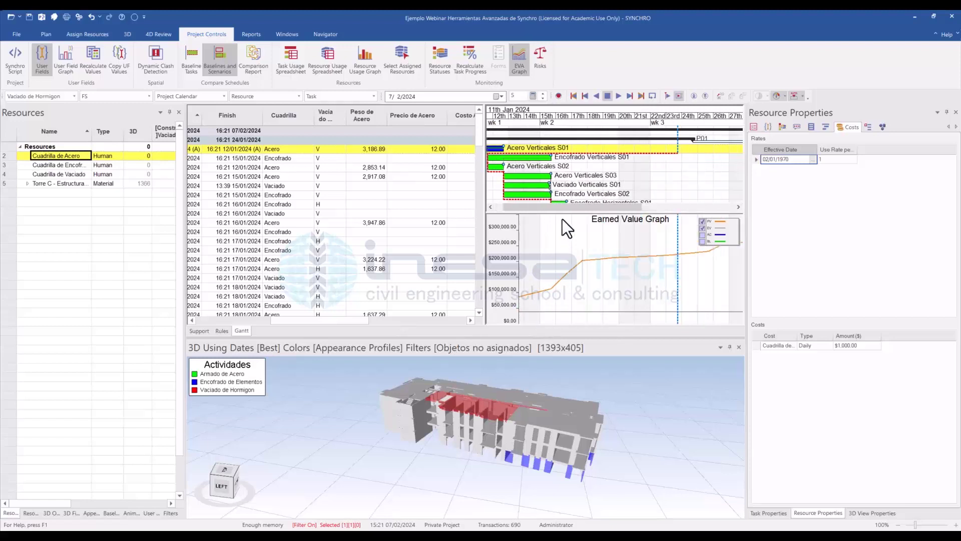
drag(531, 207, 504, 207)
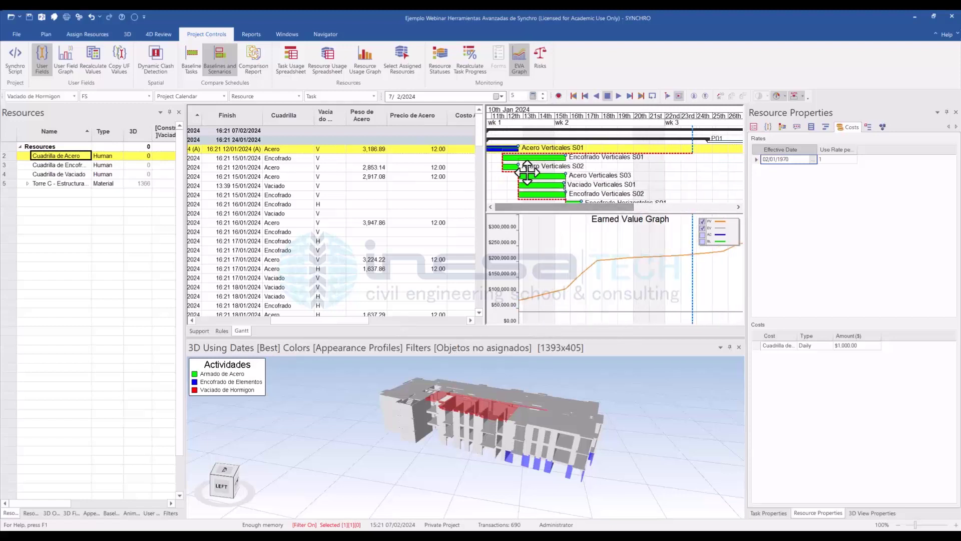
click(510, 116)
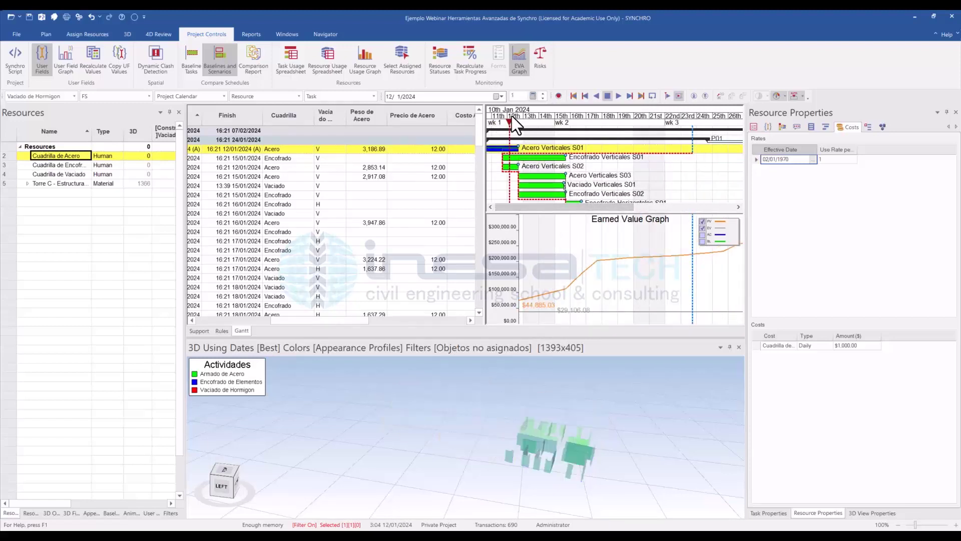
click(531, 120)
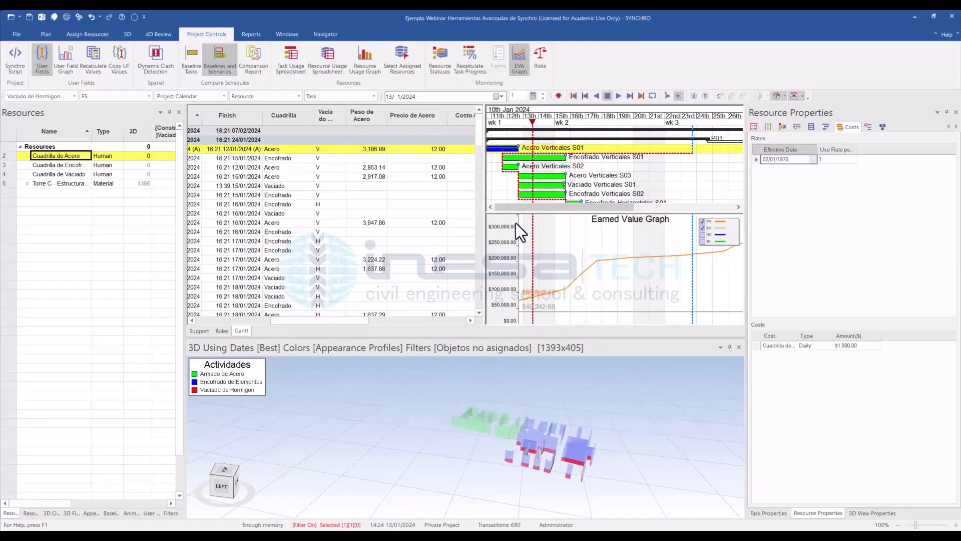
click(491, 207)
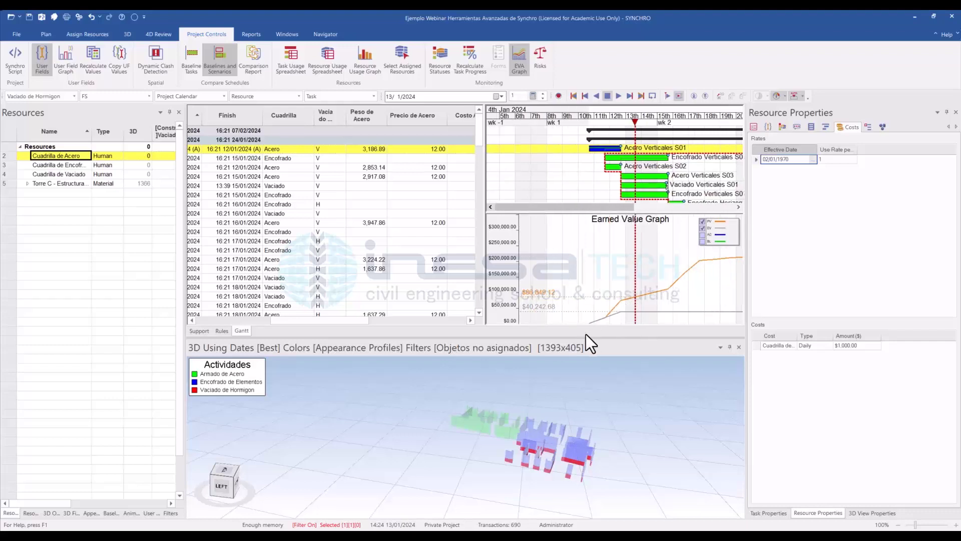
click(621, 114)
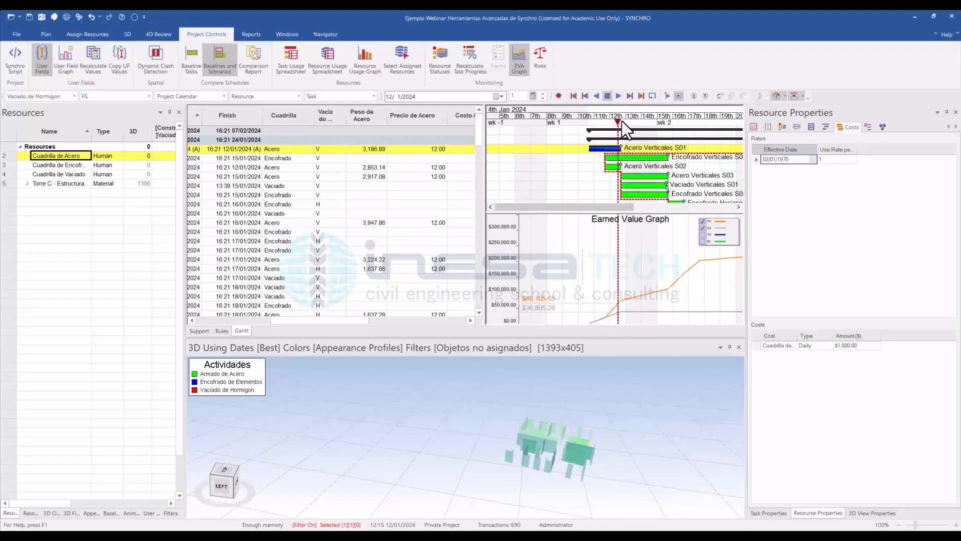
drag(618, 122, 606, 122)
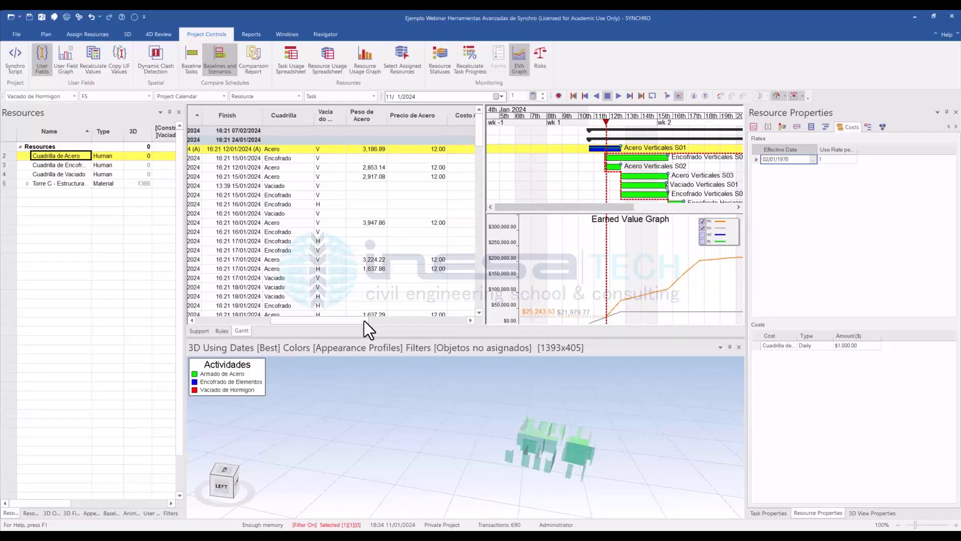
Step: Check the Budget at Completion of Acero Verticales S01 against the earned value curve
drag(365, 319, 463, 311)
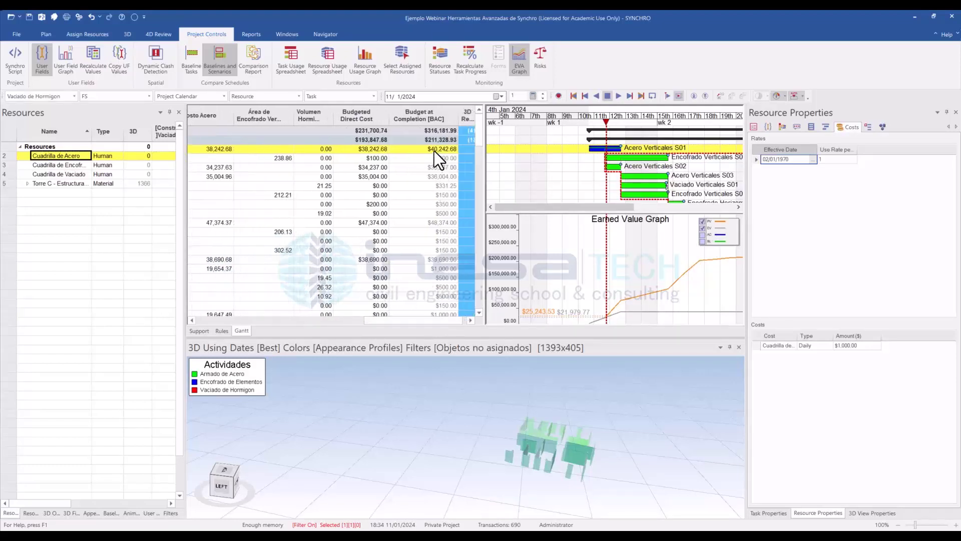
mouse_move(425, 322)
mouse_down()
mouse_move(400, 321)
mouse_move(433, 319)
mouse_up()
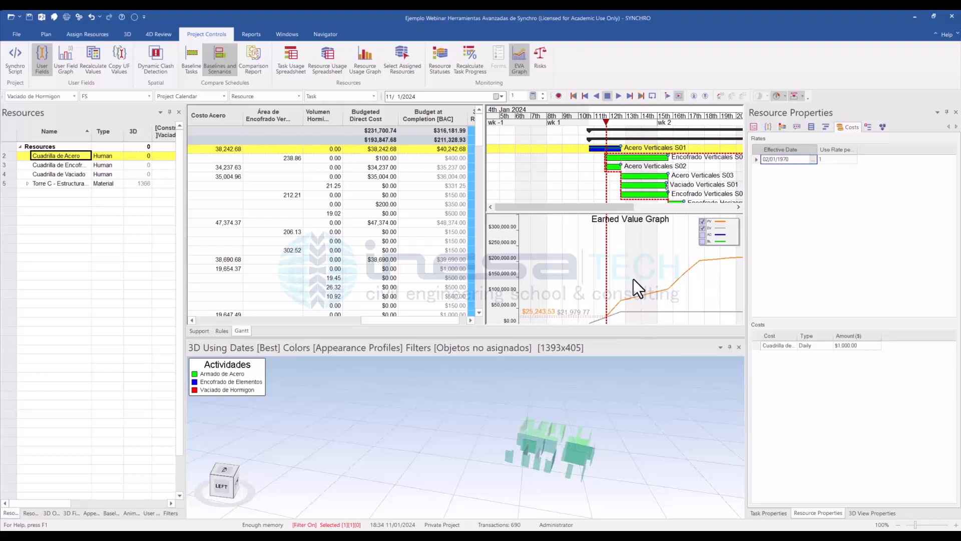
ctrl+scroll(632, 278, down, 3)
ctrl+scroll(633, 279, down, 1)
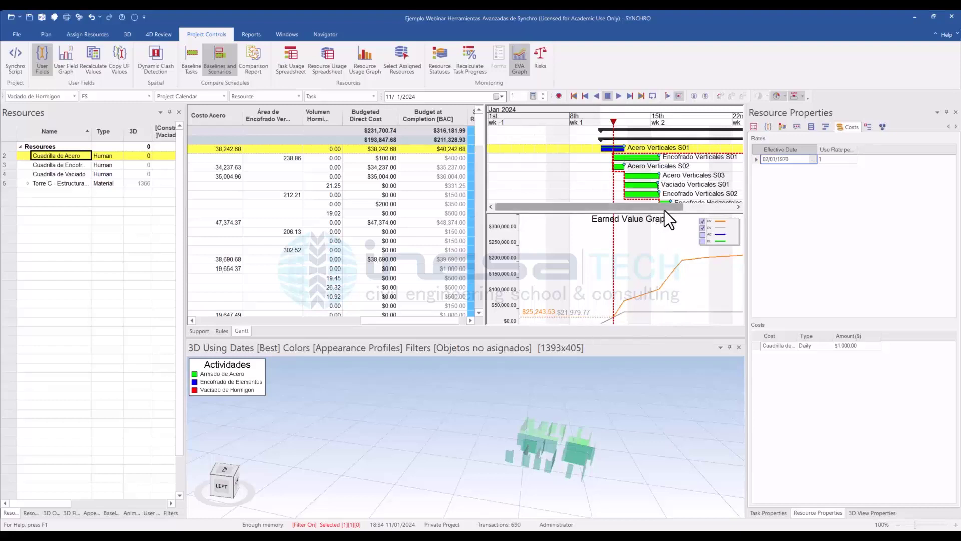
Step: Advance the focus date to 19/01/2024 and on to 18/2/2024, past the end of the project
scroll(665, 210, right, 3)
drag(666, 210, 663, 210)
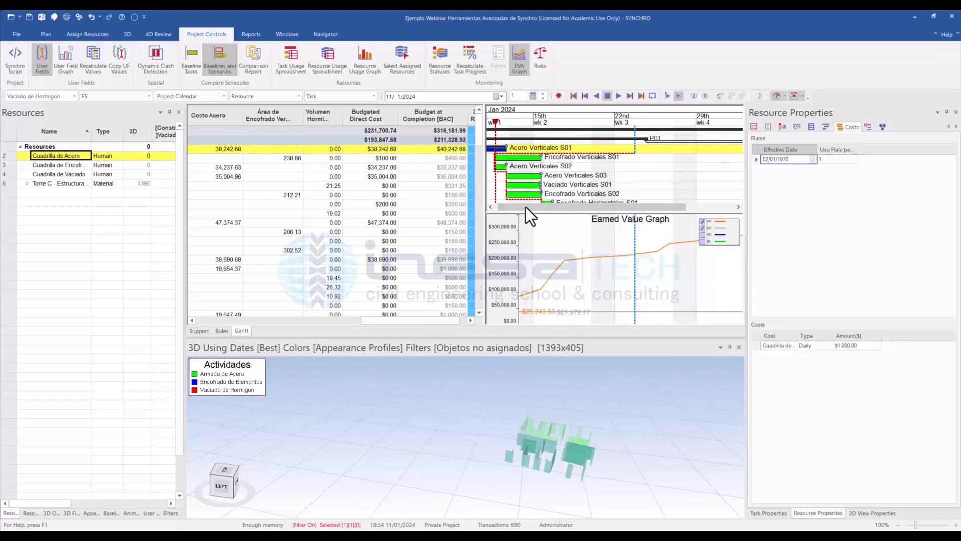
click(579, 122)
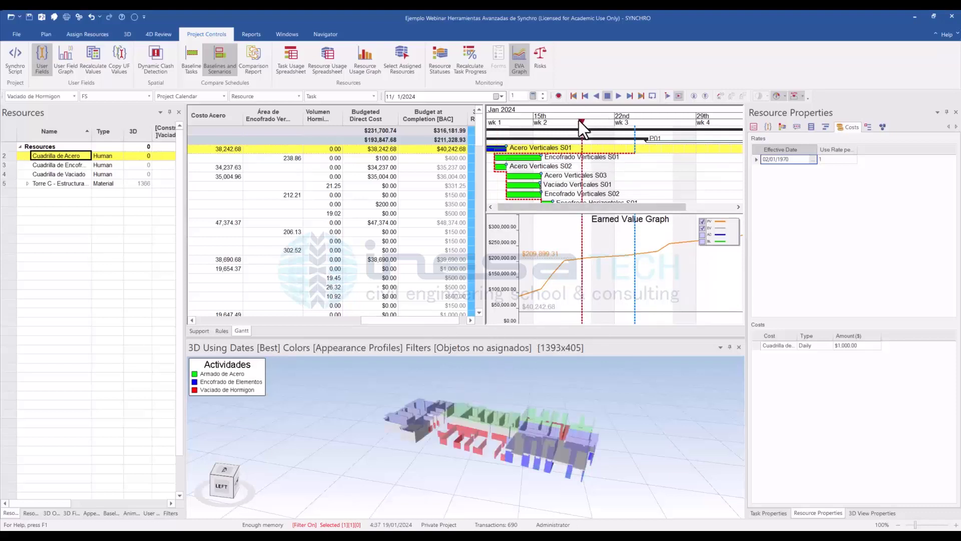
mouse_move(634, 128)
mouse_down()
mouse_move(741, 142)
mouse_move(700, 303)
mouse_up()
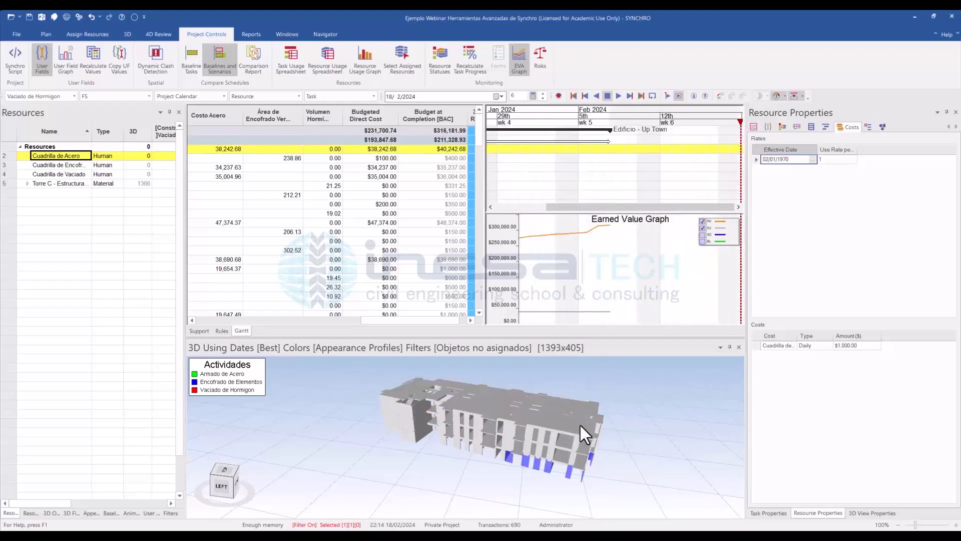
Step: Enlarge the 3D view and examine the completed building and its blue formwork elements from several angles
drag(444, 469, 476, 441)
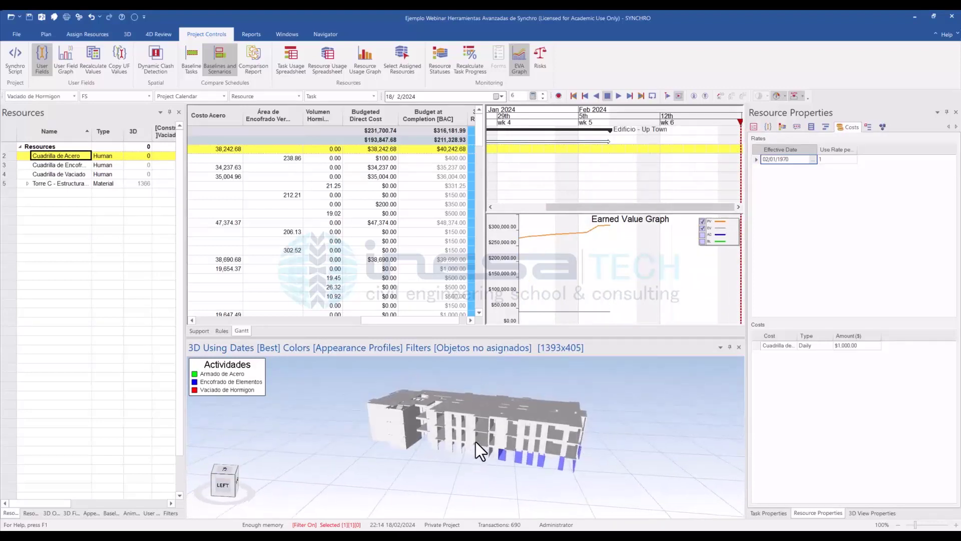
scroll(433, 382, up, 2)
drag(482, 333, 484, 299)
mouse_move(538, 455)
mouse_down()
mouse_move(518, 455)
mouse_move(506, 431)
mouse_move(470, 432)
mouse_move(491, 458)
mouse_move(529, 458)
mouse_move(533, 445)
mouse_up()
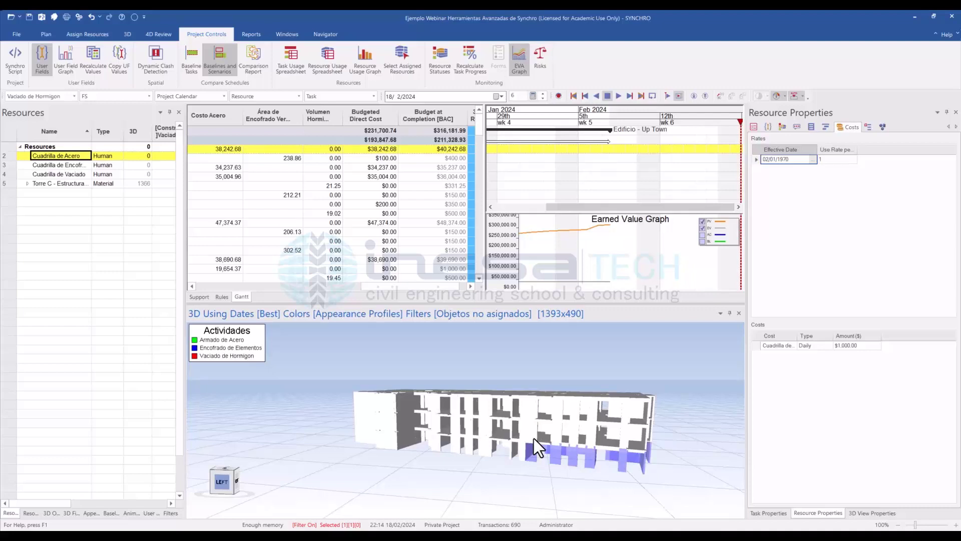
drag(474, 358, 502, 448)
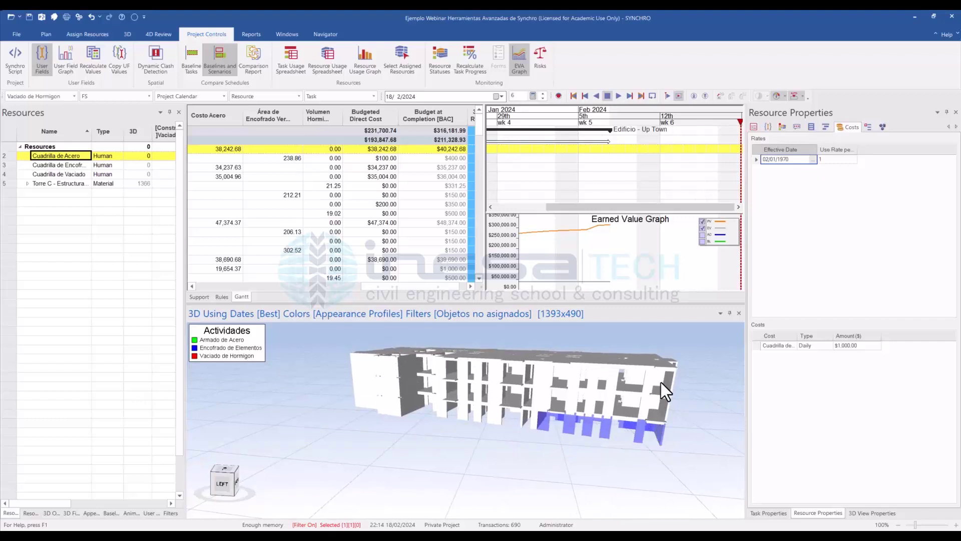
drag(660, 383, 599, 400)
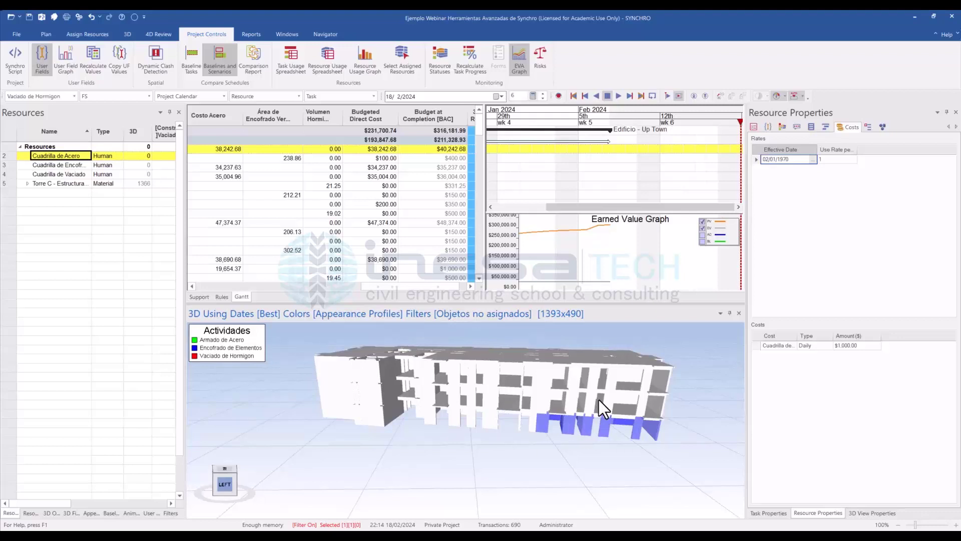
drag(599, 399, 515, 397)
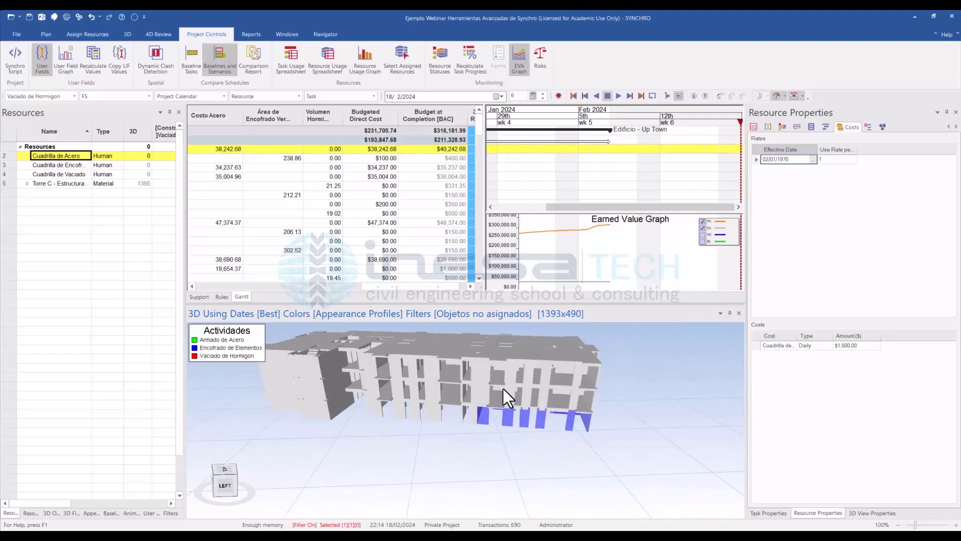
drag(484, 392, 603, 429)
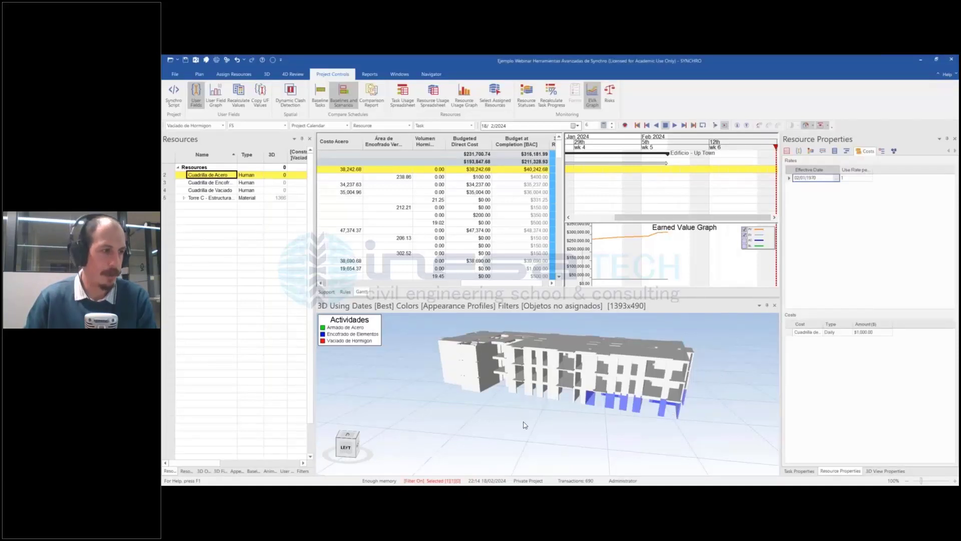
mouse_move(524, 421)
middle_down()
mouse_move(527, 441)
mouse_move(515, 420)
middle_up()
scroll(543, 395, up, 1)
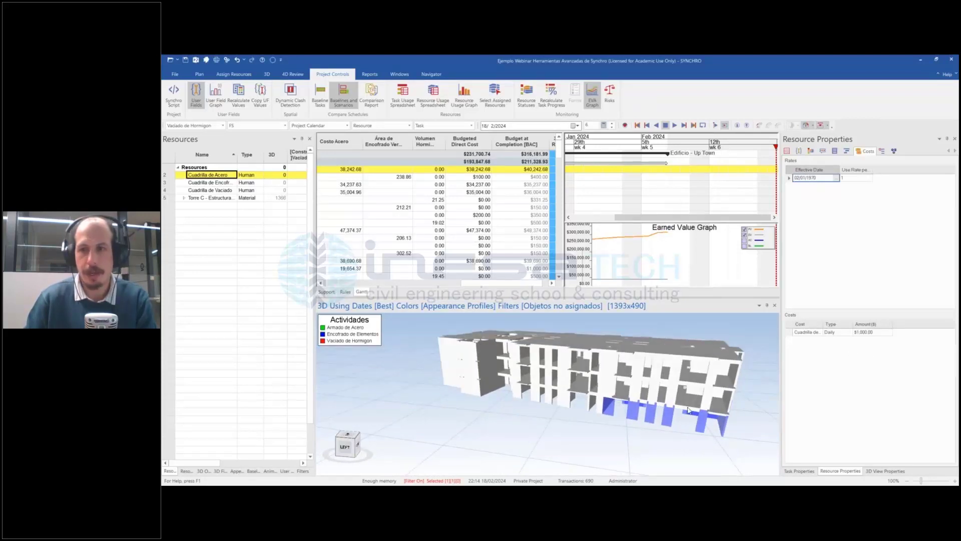
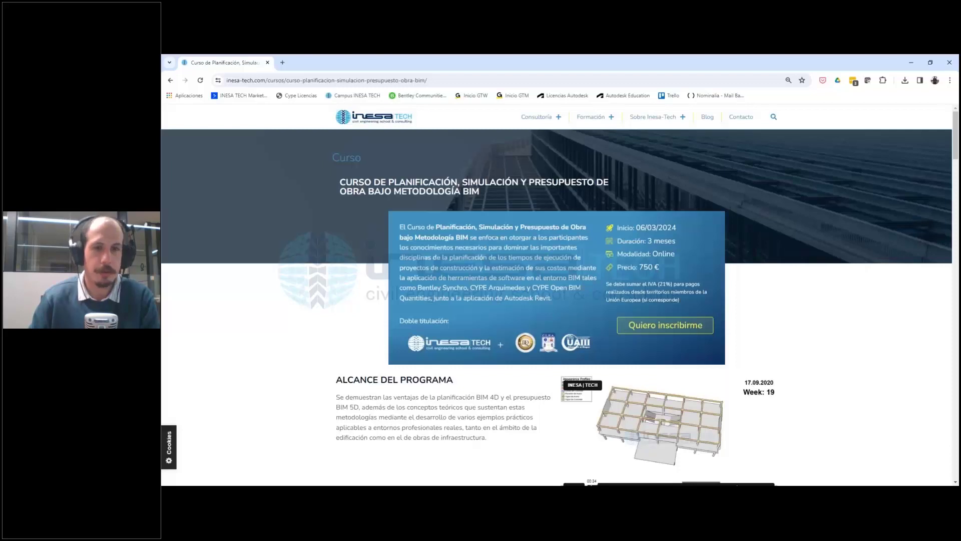
Step: Switch to the browser's INESA TECH course page and show the Formación training options
mouse_move(591, 116)
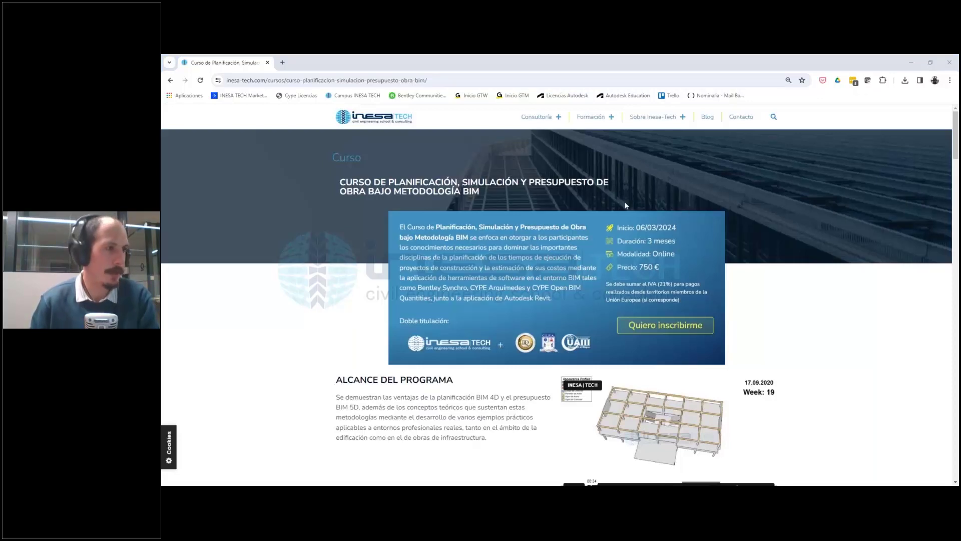
click(611, 123)
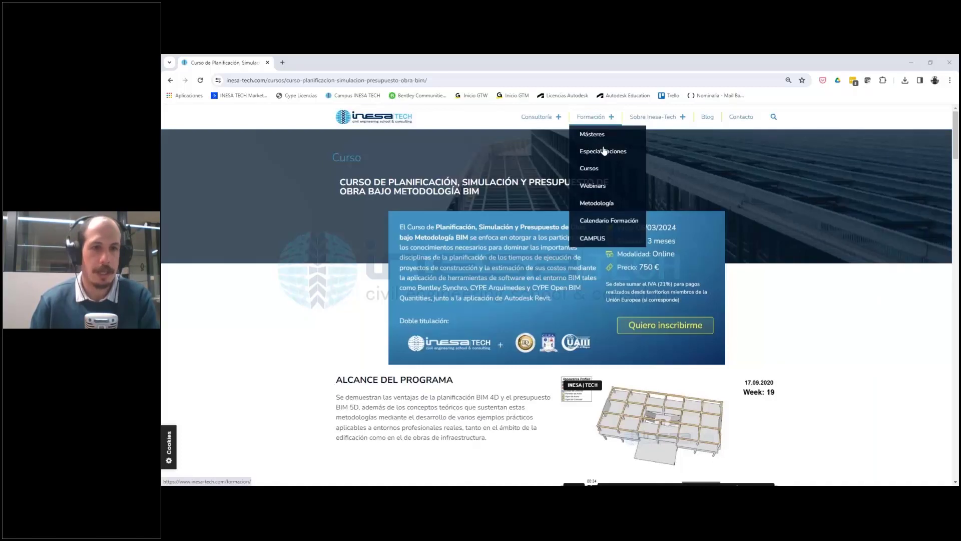